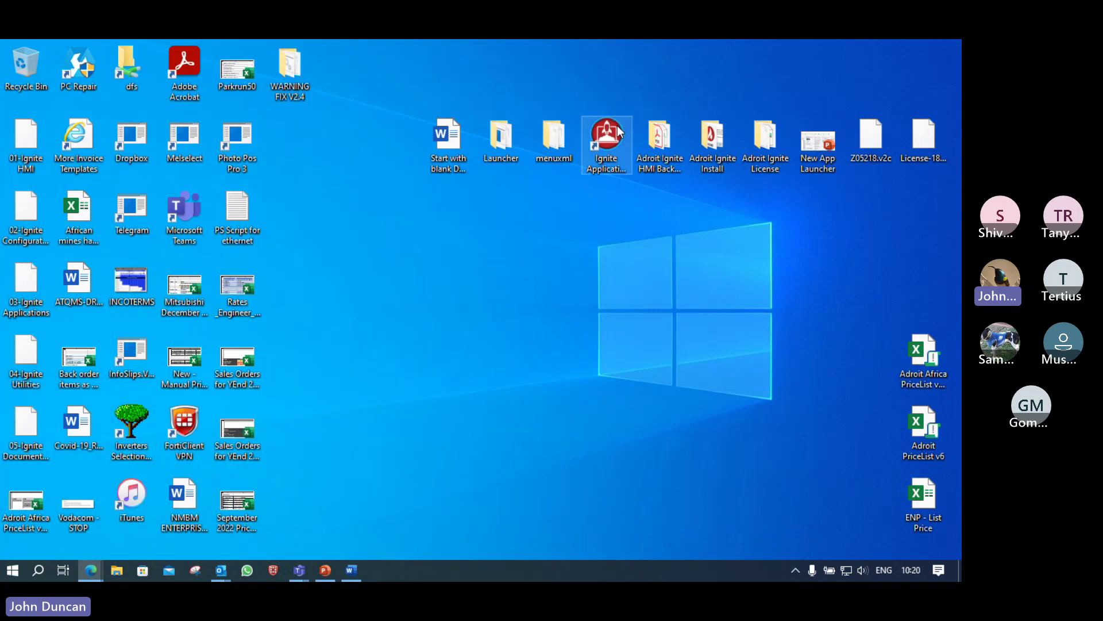
Step: Launch the Ignite Application Launcher from its desktop shortcut and move its window higher on screen
{"action": "left_click_drag", "start_coordinate": [607, 136], "coordinate": [499, 330]}
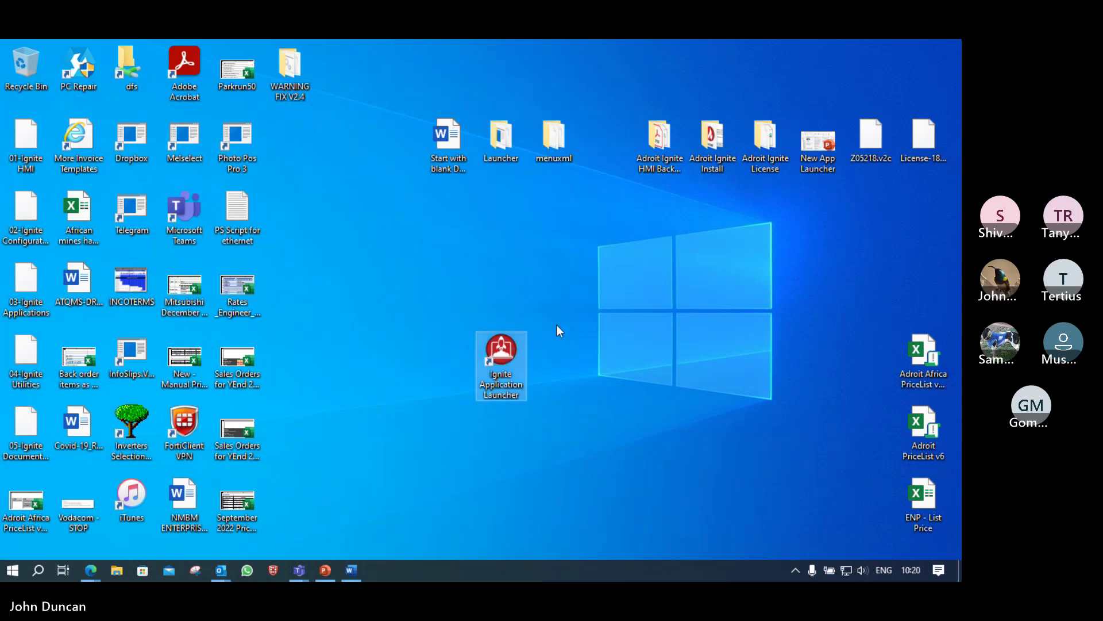
{"action": "key", "text": "Return"}
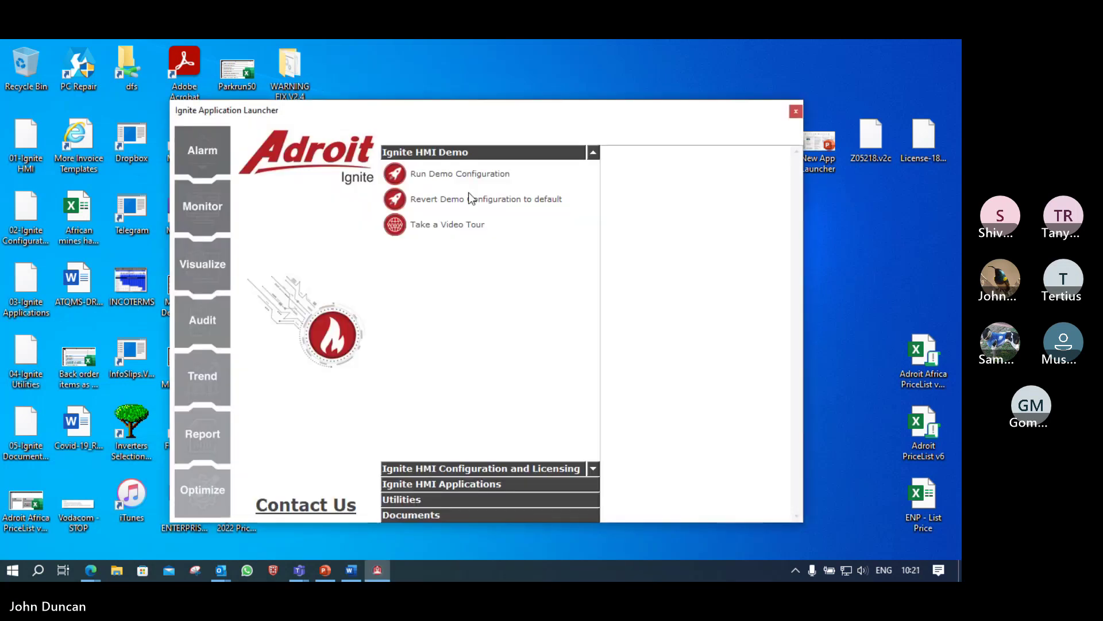
{"action": "left_click_drag", "start_coordinate": [463, 119], "coordinate": [524, 109]}
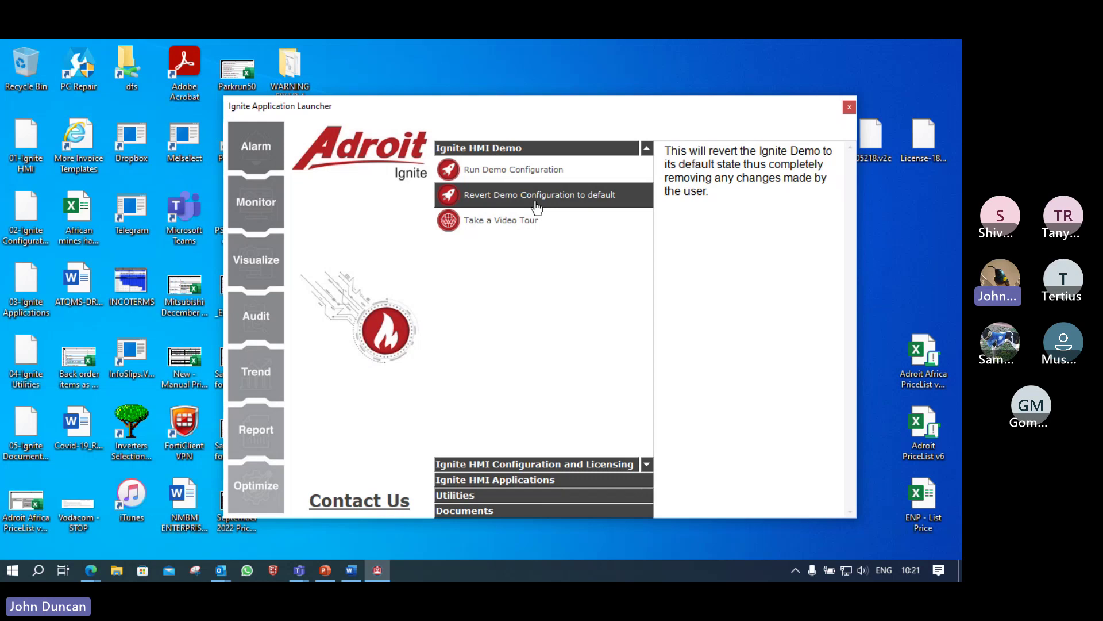
Step: Open the nine-video Adroit Ignite HMI tour playlist on YouTube, browse it, then move Edge aside
{"action": "left_click", "coordinate": [503, 228]}
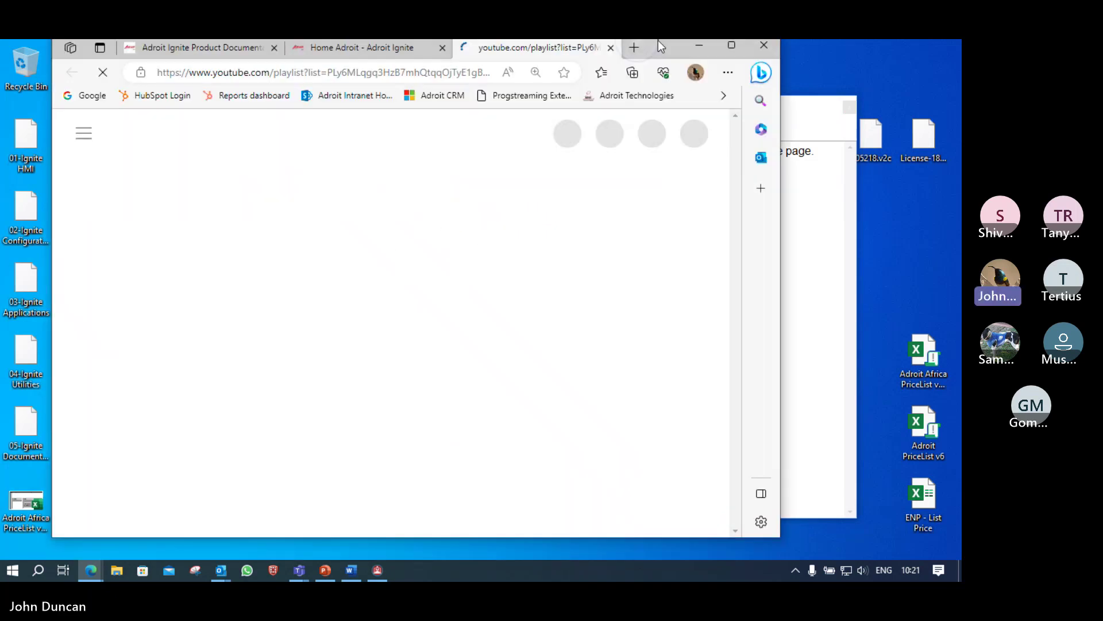
{"action": "left_click_drag", "start_coordinate": [657, 40], "coordinate": [699, 60]}
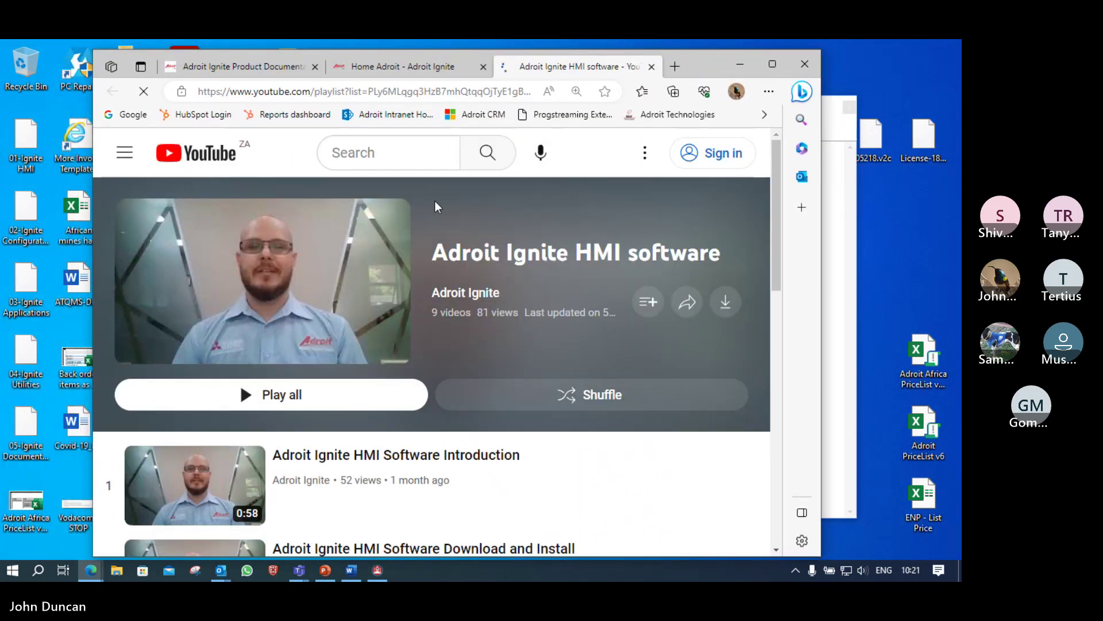
{"action": "scroll", "coordinate": [492, 279], "scroll_direction": "down", "scroll_amount": 3}
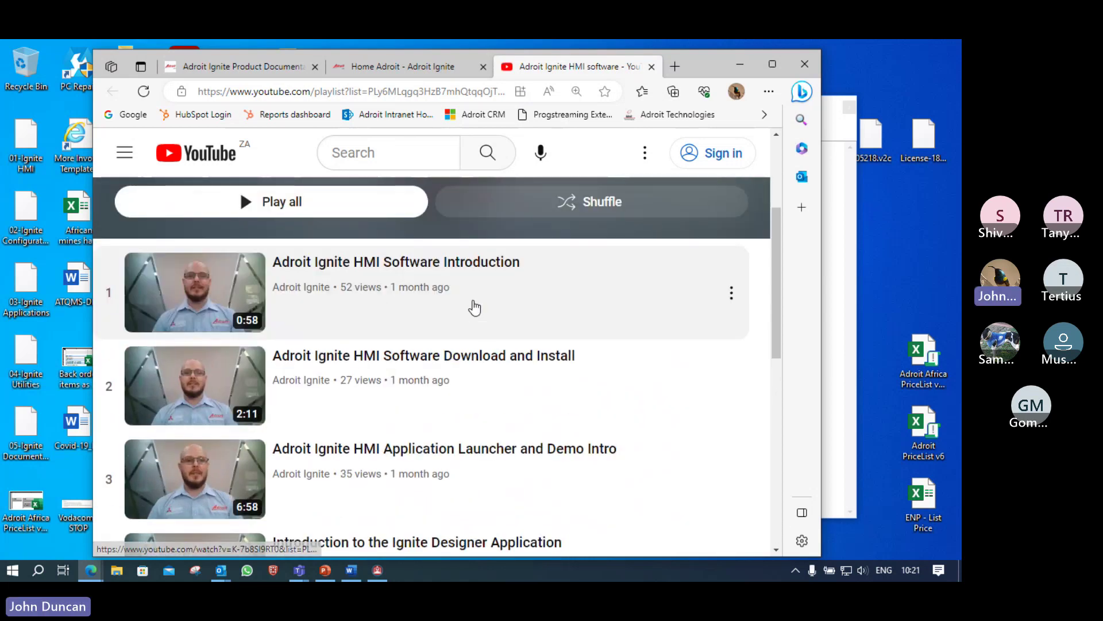
{"action": "scroll", "coordinate": [473, 308], "scroll_direction": "down", "scroll_amount": 1}
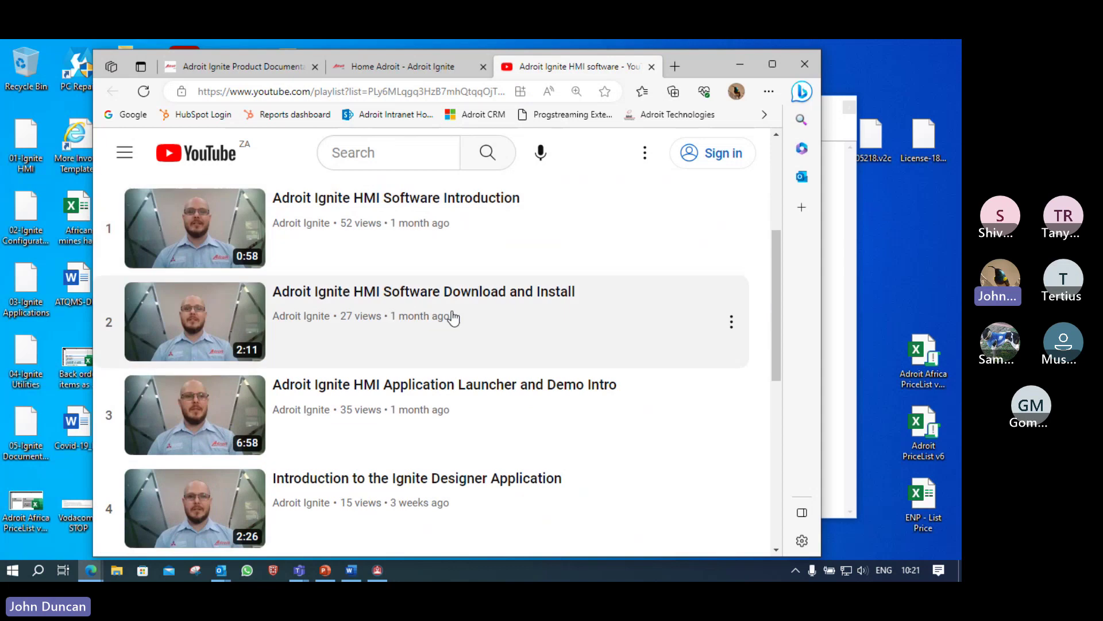
{"action": "scroll", "coordinate": [454, 317], "scroll_direction": "down", "scroll_amount": 1}
{"action": "scroll", "coordinate": [456, 331], "scroll_direction": "down", "scroll_amount": 1}
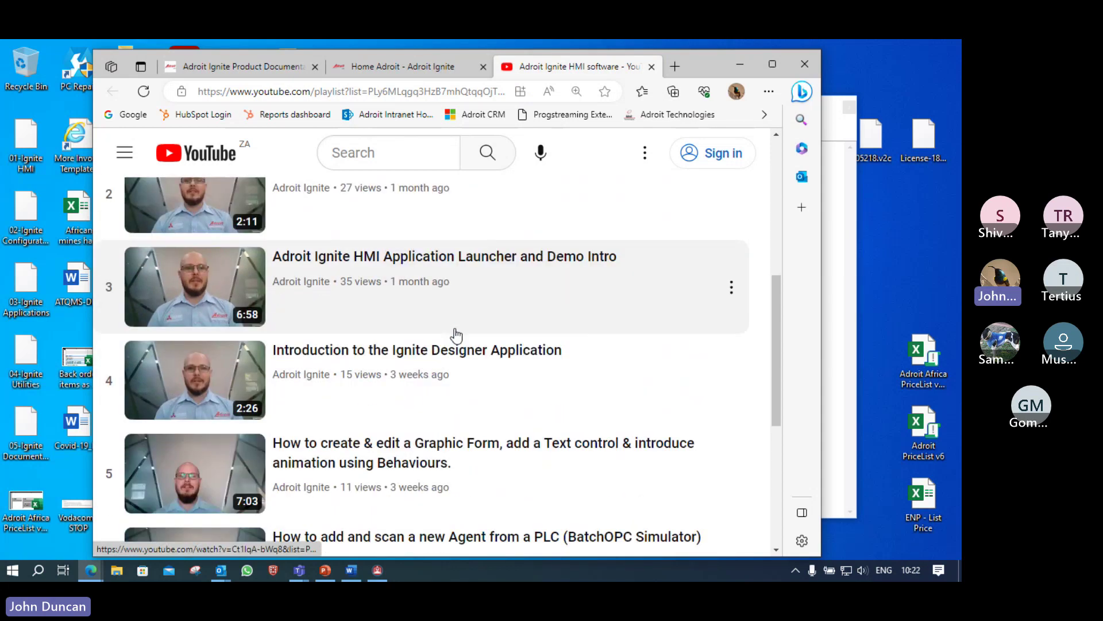
{"action": "scroll", "coordinate": [454, 331], "scroll_direction": "down", "scroll_amount": 1}
{"action": "scroll", "coordinate": [449, 325], "scroll_direction": "down", "scroll_amount": 1}
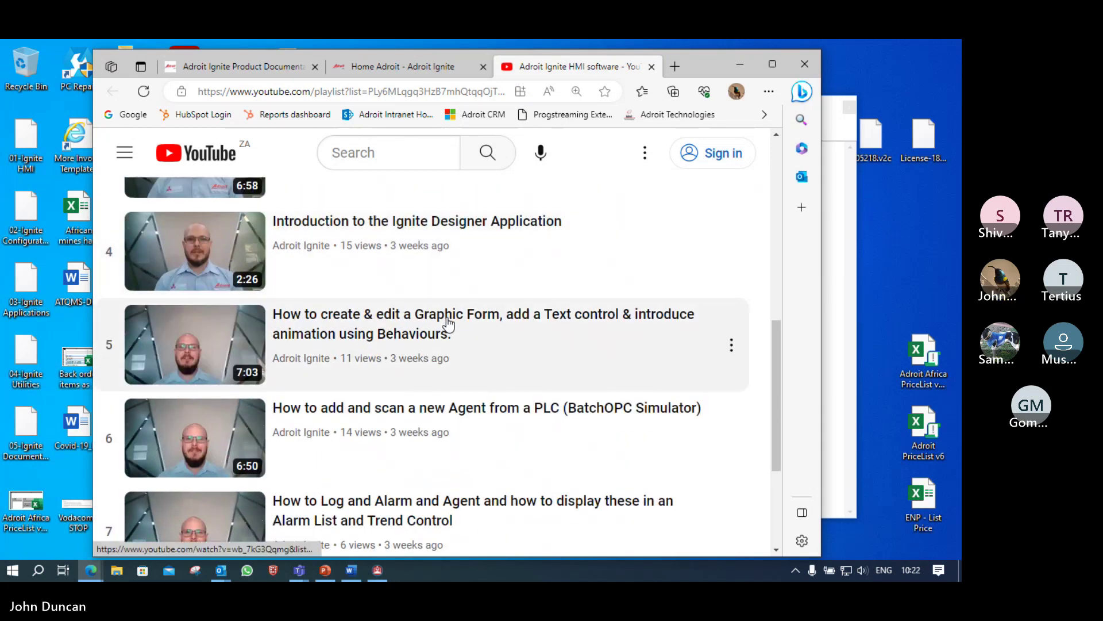
{"action": "scroll", "coordinate": [449, 325], "scroll_direction": "down", "scroll_amount": 1}
{"action": "scroll", "coordinate": [449, 325], "scroll_direction": "down", "scroll_amount": 1}
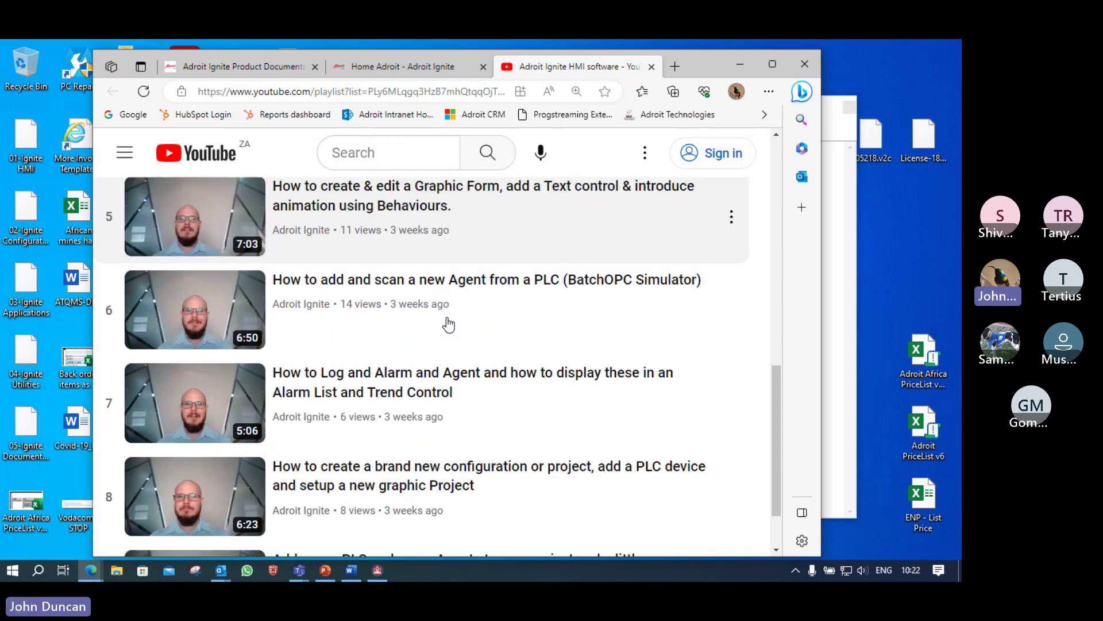
{"action": "scroll", "coordinate": [449, 325], "scroll_direction": "down", "scroll_amount": 1}
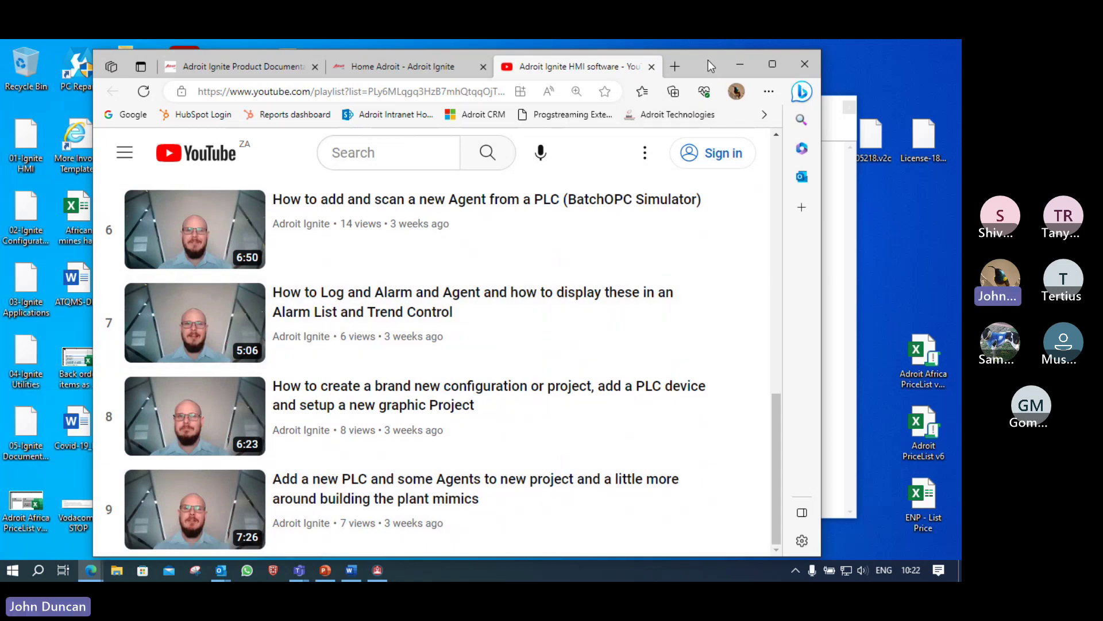
{"action": "left_click_drag", "start_coordinate": [706, 63], "coordinate": [0, 141]}
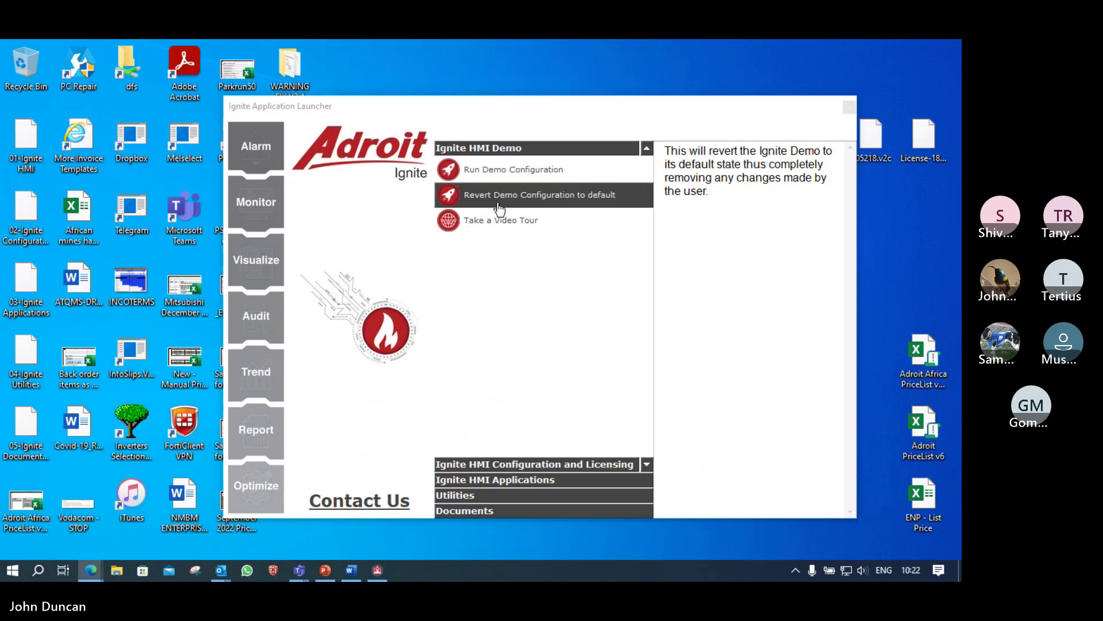
Step: Expand Ignite HMI Configuration and Licensing and launch the Adtech Licensing Utility
{"action": "left_click", "coordinate": [571, 467]}
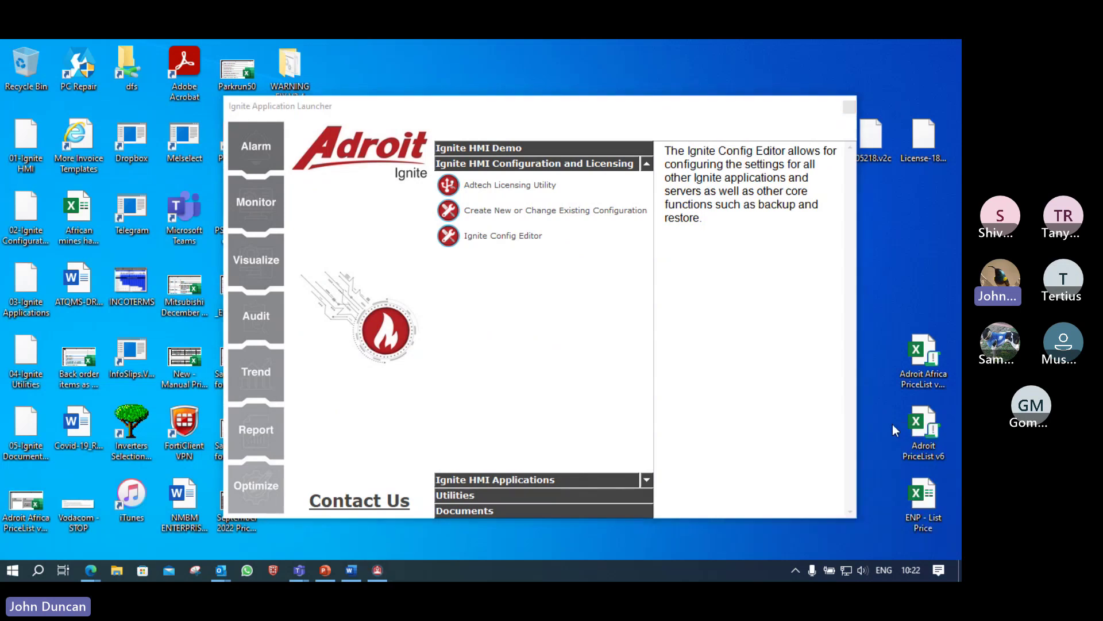
{"action": "left_click", "coordinate": [527, 197]}
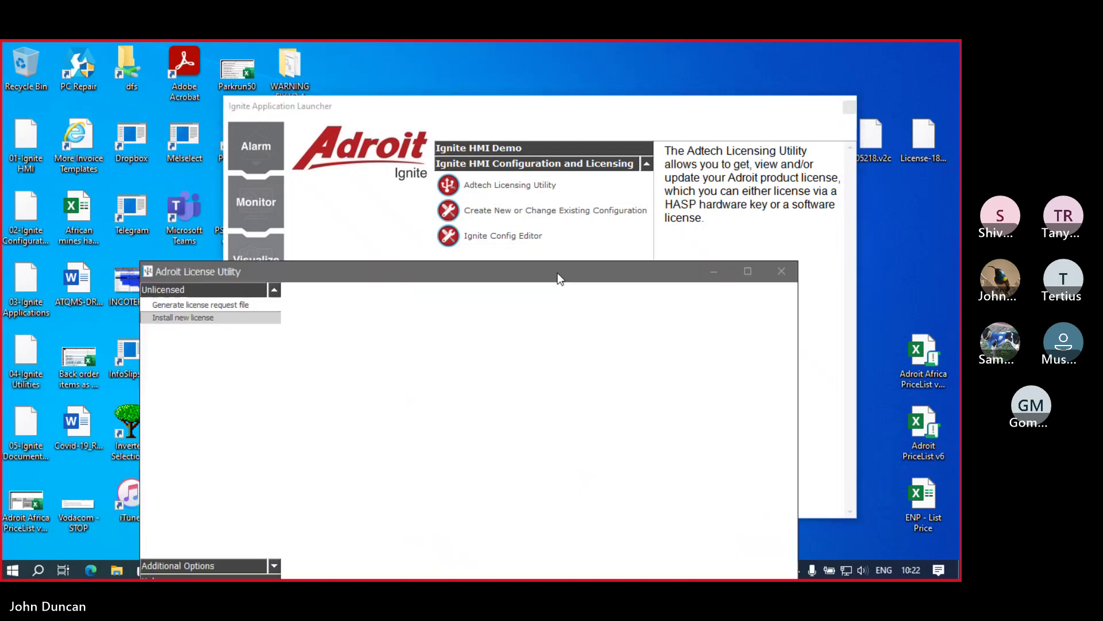
Step: Move the Adroit License Utility window up, review its Unlicensed status, then close it
{"action": "left_click_drag", "start_coordinate": [557, 273], "coordinate": [576, 195]}
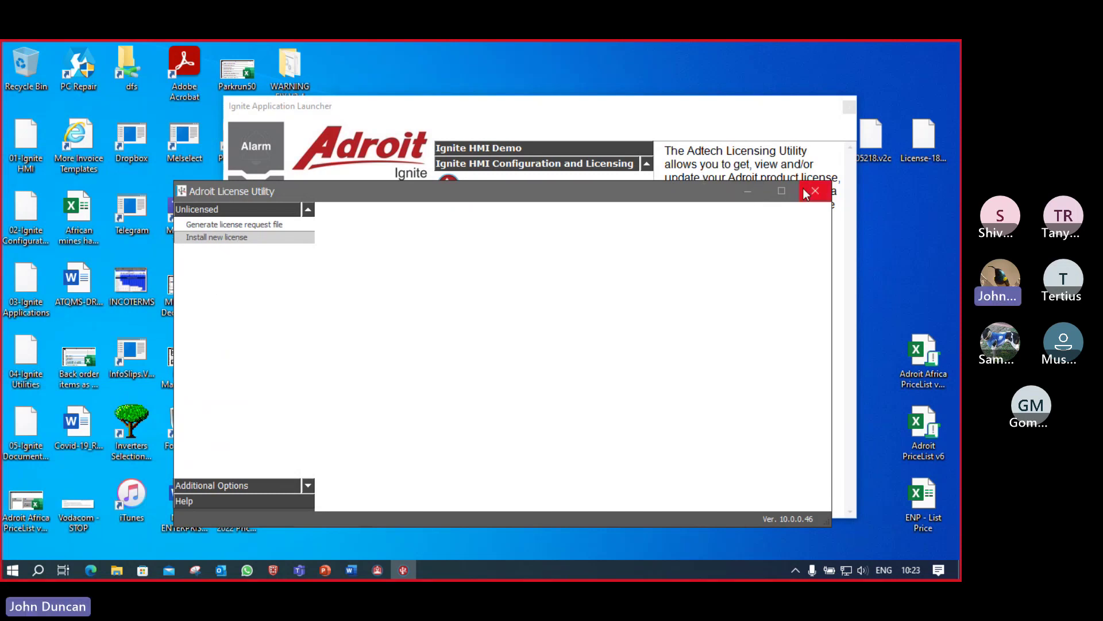
{"action": "left_click", "coordinate": [818, 192]}
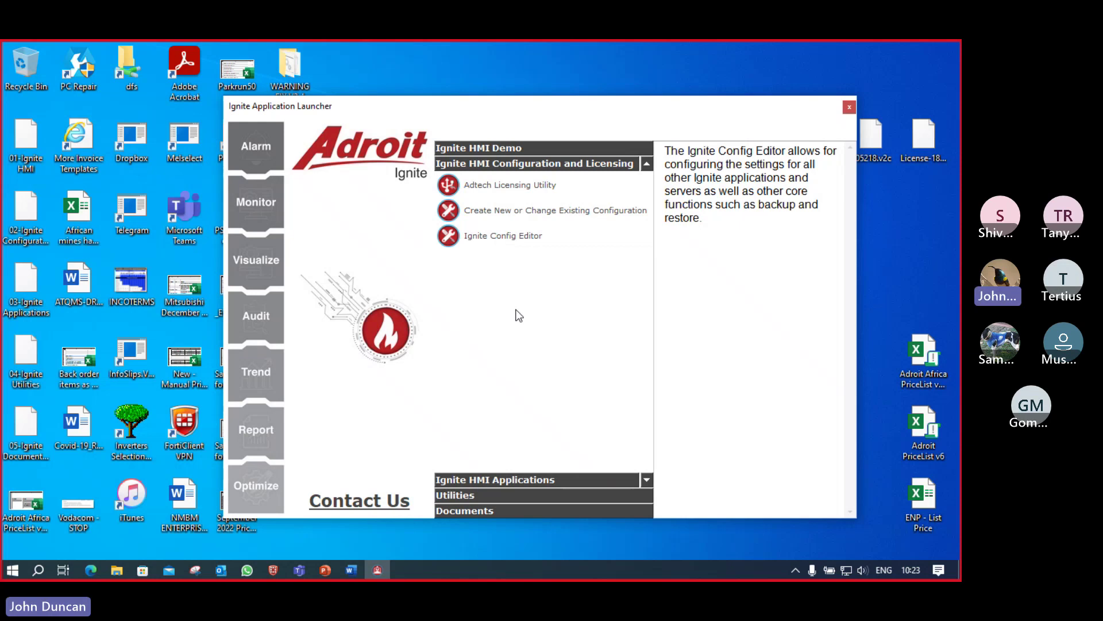
Step: Expand the Ignite HMI Applications and Utilities sections, listing Agent Browser through OPC Server
{"action": "left_click", "coordinate": [555, 481]}
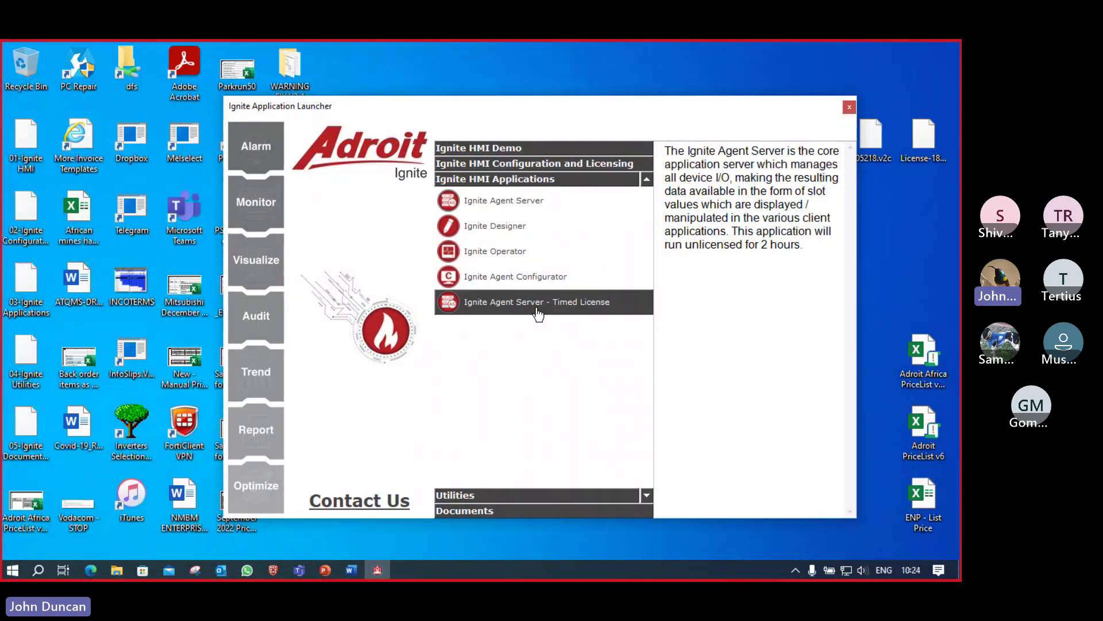
{"action": "left_click", "coordinate": [511, 496]}
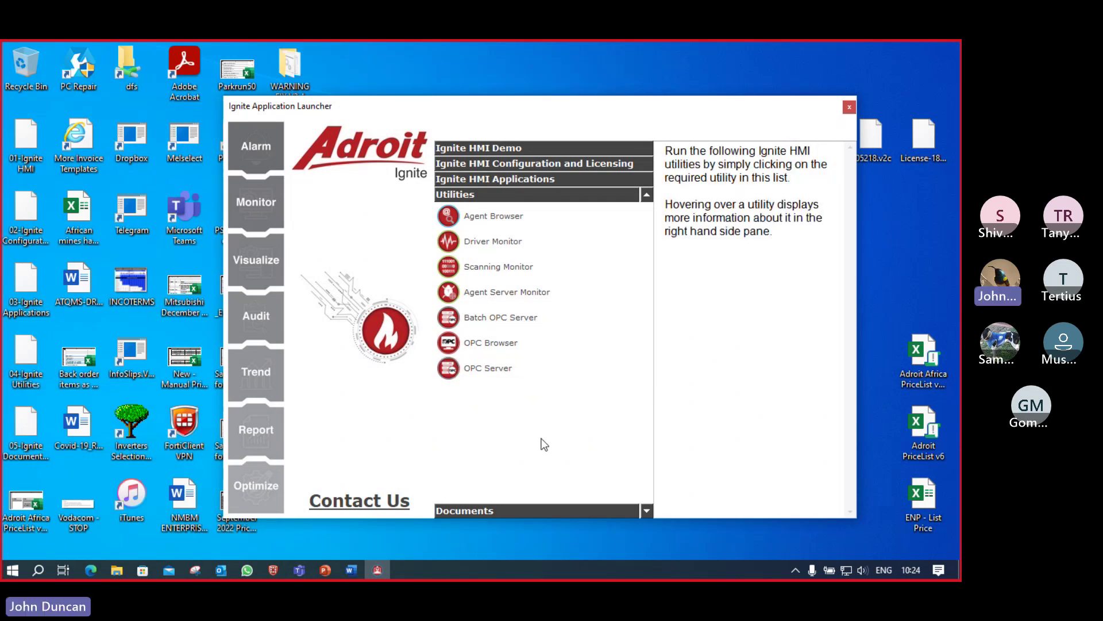
Step: Expand the Documents section and open the Adroit Ignite Demo guide, IgniteDemo.pdf
{"action": "left_click", "coordinate": [541, 511]}
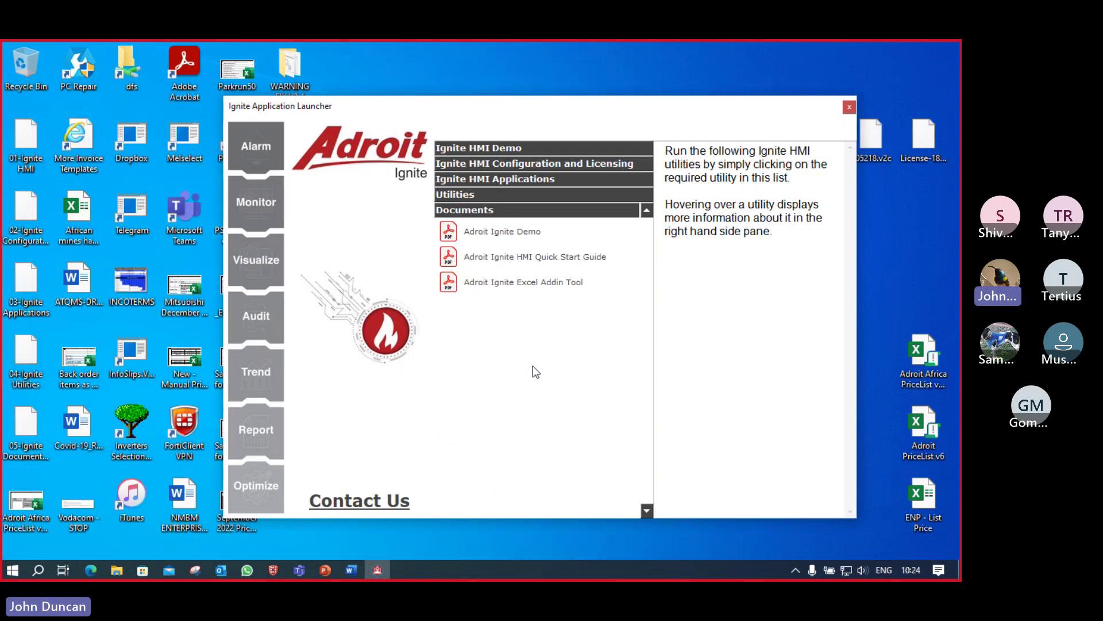
{"action": "left_click", "coordinate": [508, 236]}
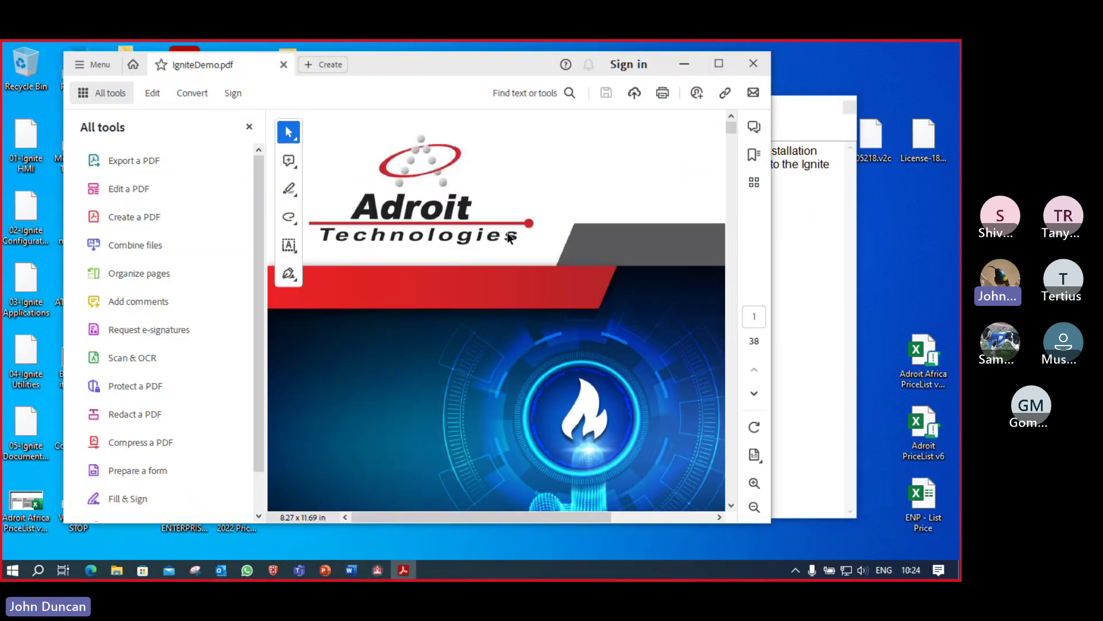
Step: Maximize Acrobat, scroll IgniteDemo.pdf from the cover through the installation steps, then close it
{"action": "scroll", "coordinate": [488, 293], "scroll_direction": "down", "scroll_amount": 5}
{"action": "scroll", "coordinate": [495, 297], "scroll_direction": "down", "scroll_amount": 3}
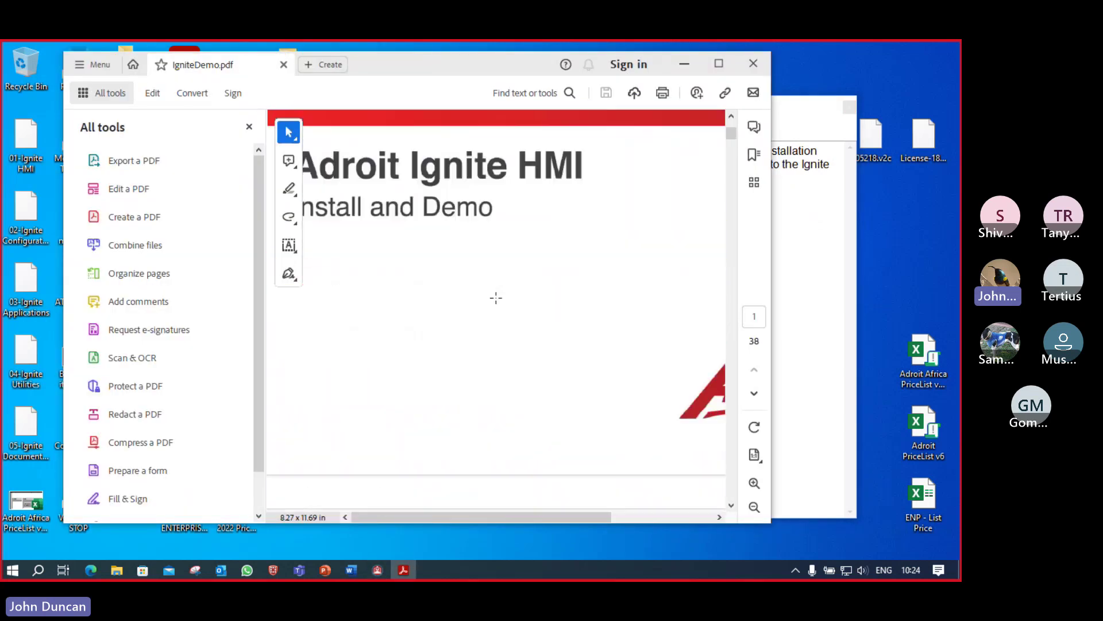
{"action": "scroll", "coordinate": [495, 298], "scroll_direction": "down", "scroll_amount": 3}
{"action": "left_click", "coordinate": [719, 63]}
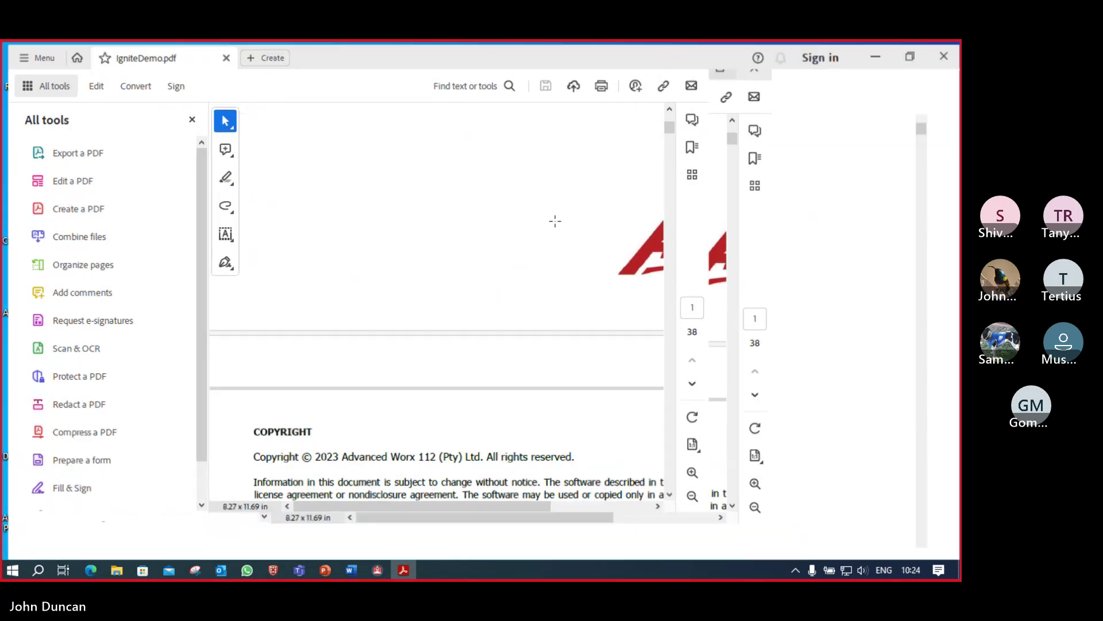
{"action": "scroll", "coordinate": [478, 259], "scroll_direction": "down", "scroll_amount": 15}
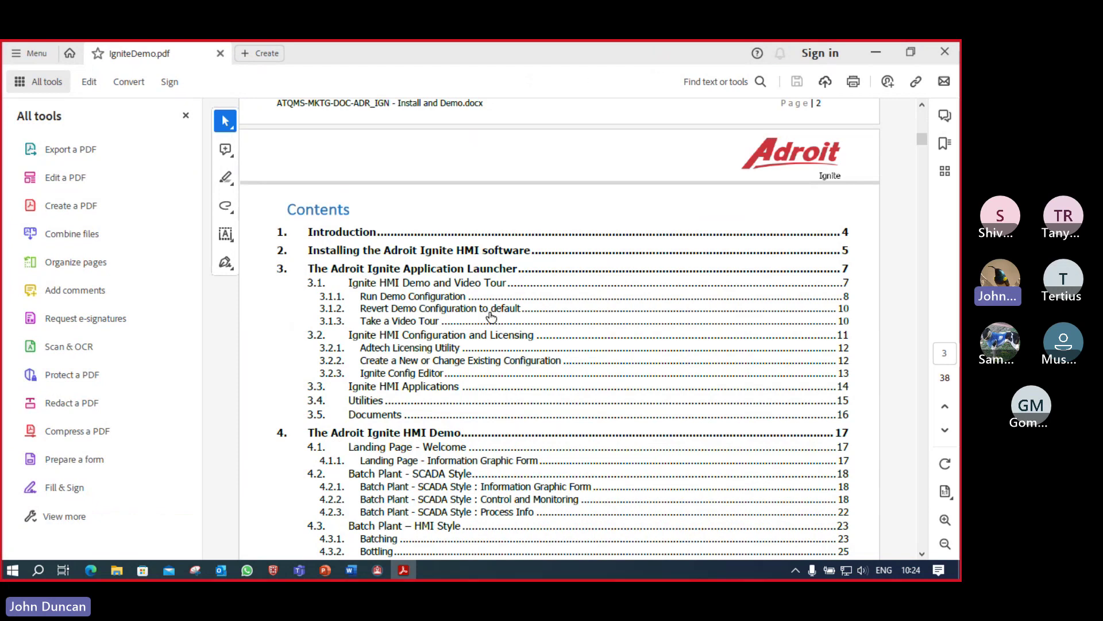
{"action": "scroll", "coordinate": [491, 315], "scroll_direction": "down", "scroll_amount": 3}
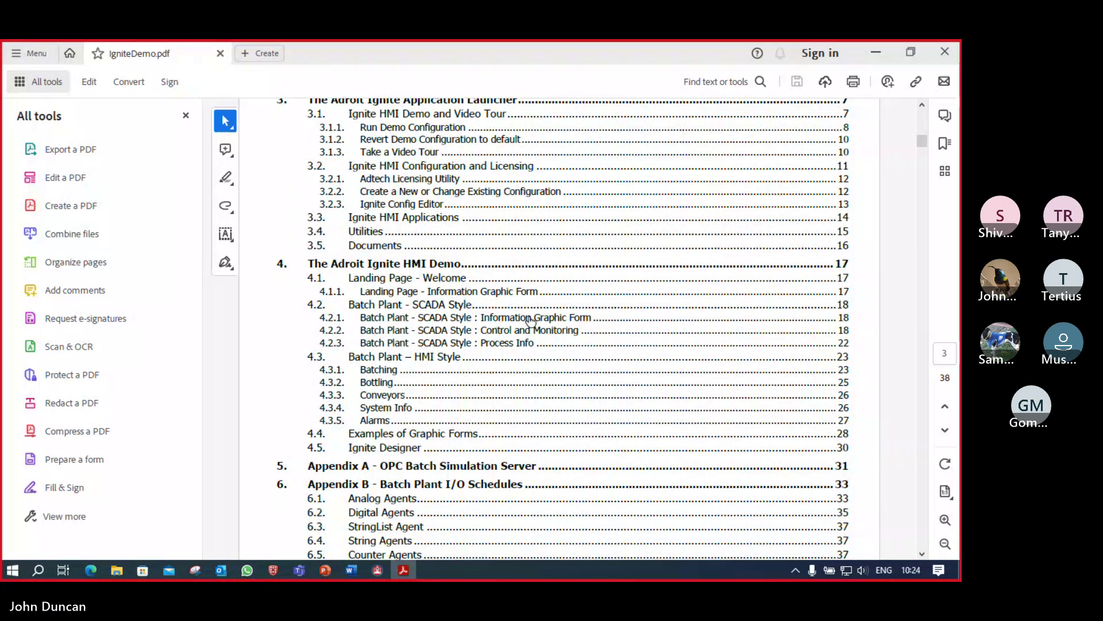
{"action": "scroll", "coordinate": [531, 320], "scroll_direction": "down", "scroll_amount": 15}
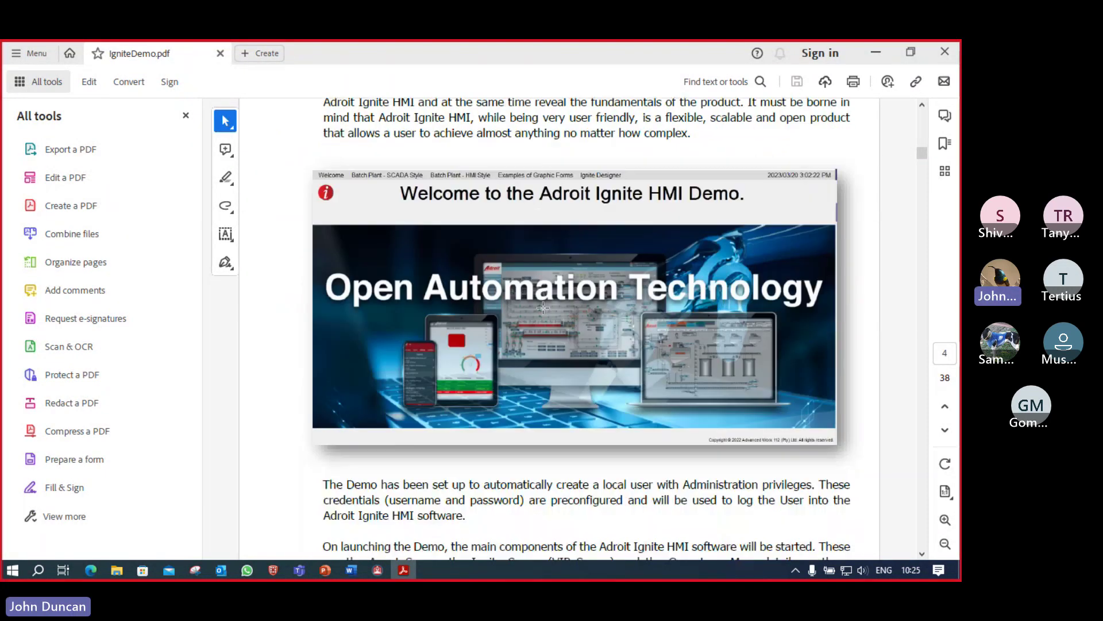
{"action": "scroll", "coordinate": [543, 307], "scroll_direction": "down", "scroll_amount": 12}
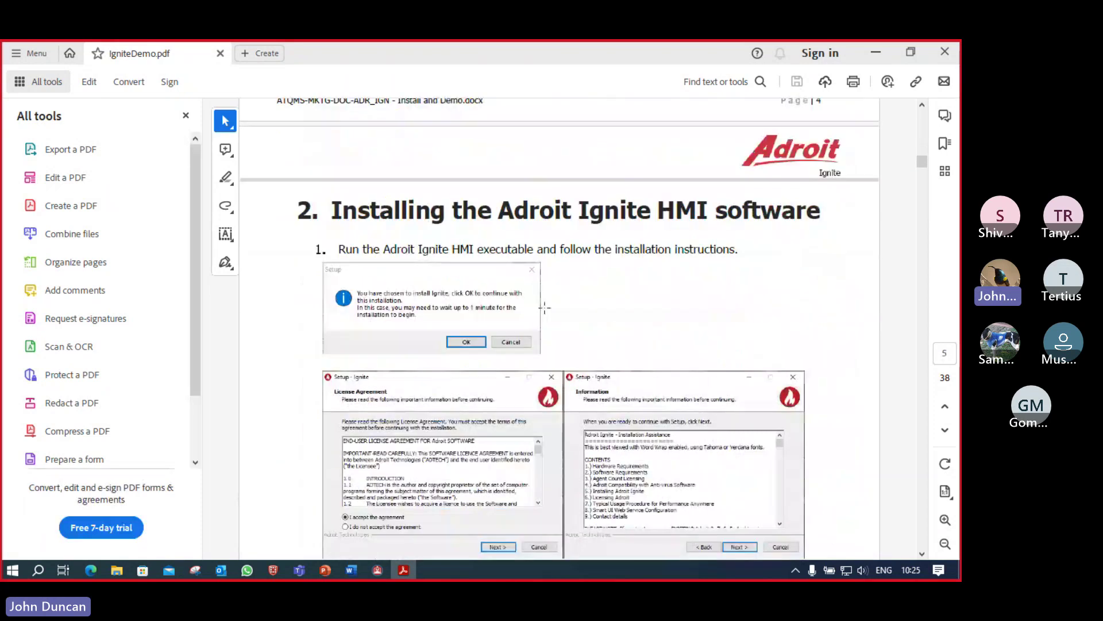
{"action": "scroll", "coordinate": [545, 308], "scroll_direction": "down", "scroll_amount": 5}
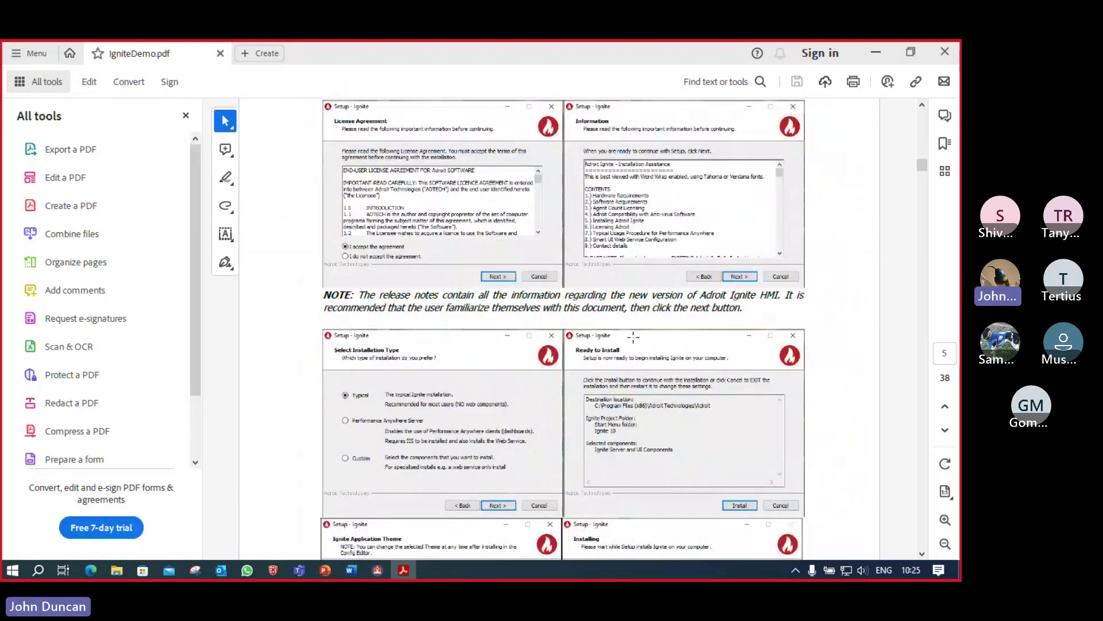
{"action": "scroll", "coordinate": [633, 337], "scroll_direction": "down", "scroll_amount": 9}
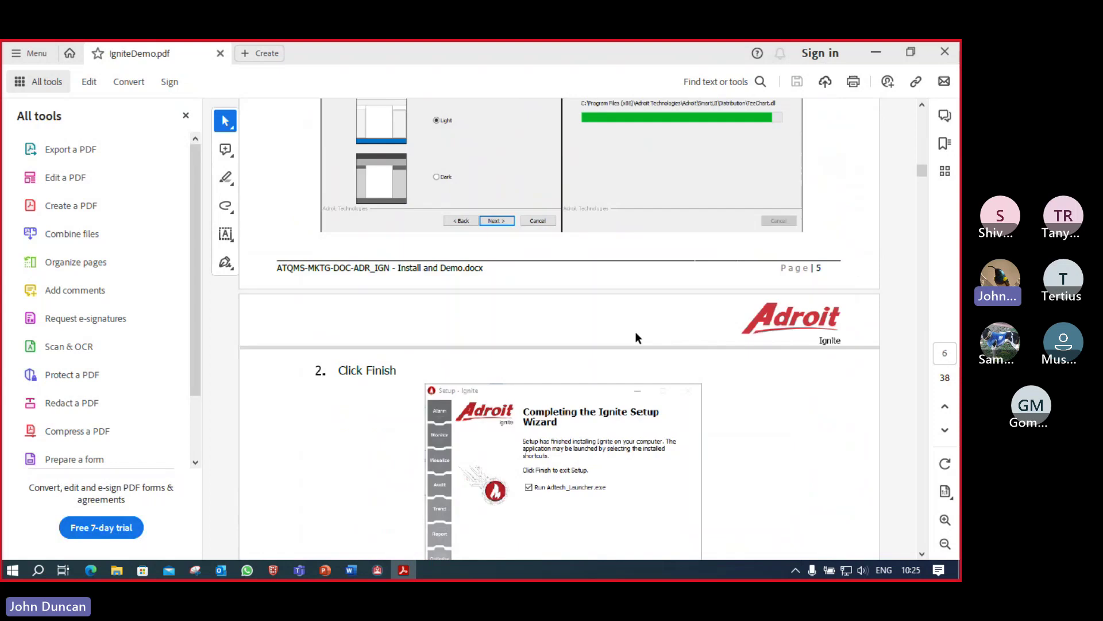
{"action": "scroll", "coordinate": [636, 331], "scroll_direction": "down", "scroll_amount": 8}
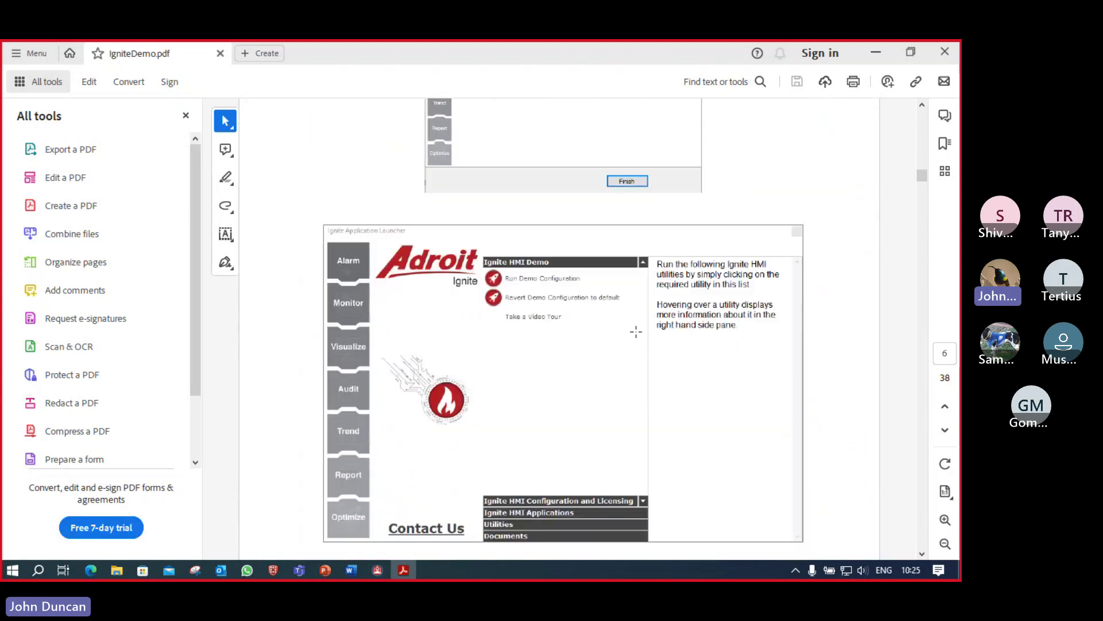
{"action": "left_click", "coordinate": [945, 53]}
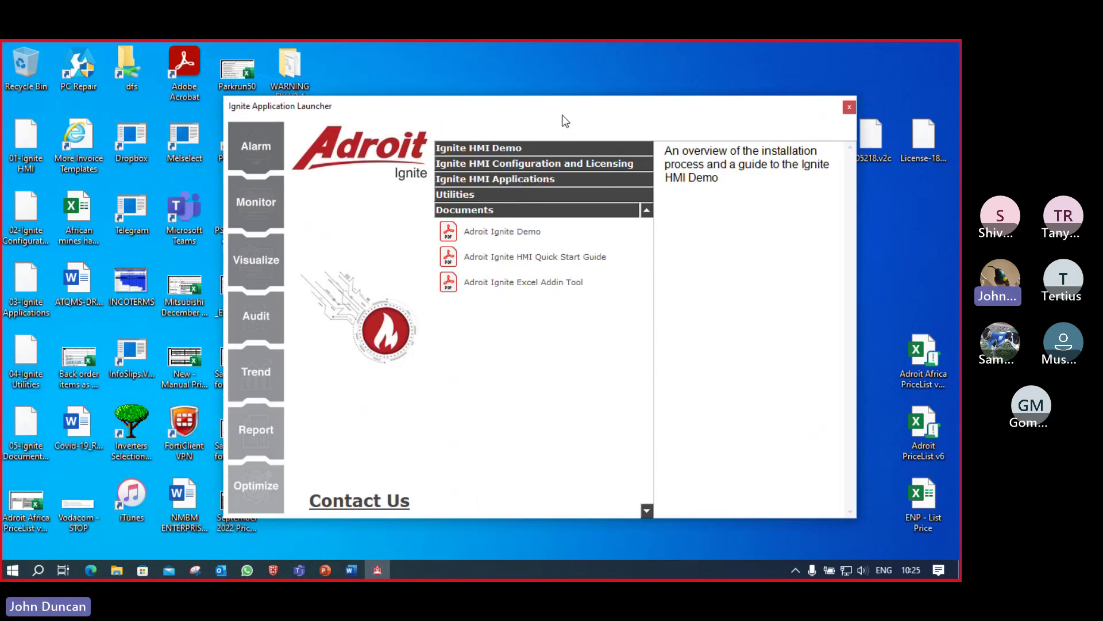
Step: Bring the 24-slide Adroit Ignite HMI Tech Talk webinar deck back to the front in PowerPoint
{"action": "left_click", "coordinate": [325, 569]}
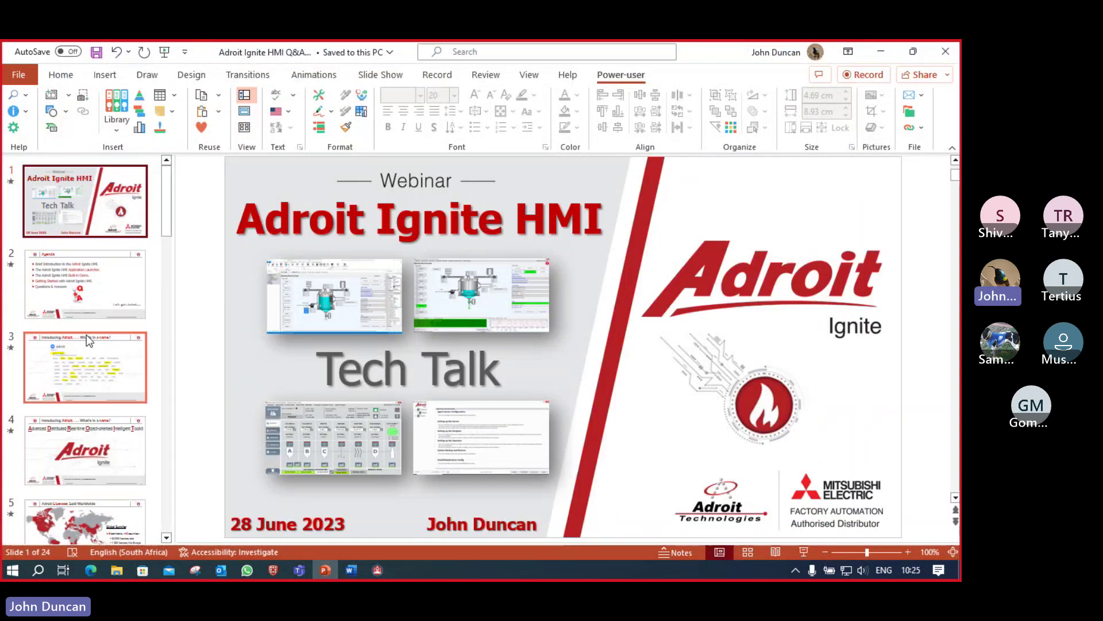
{"action": "scroll", "coordinate": [93, 308], "scroll_direction": "down", "scroll_amount": 5}
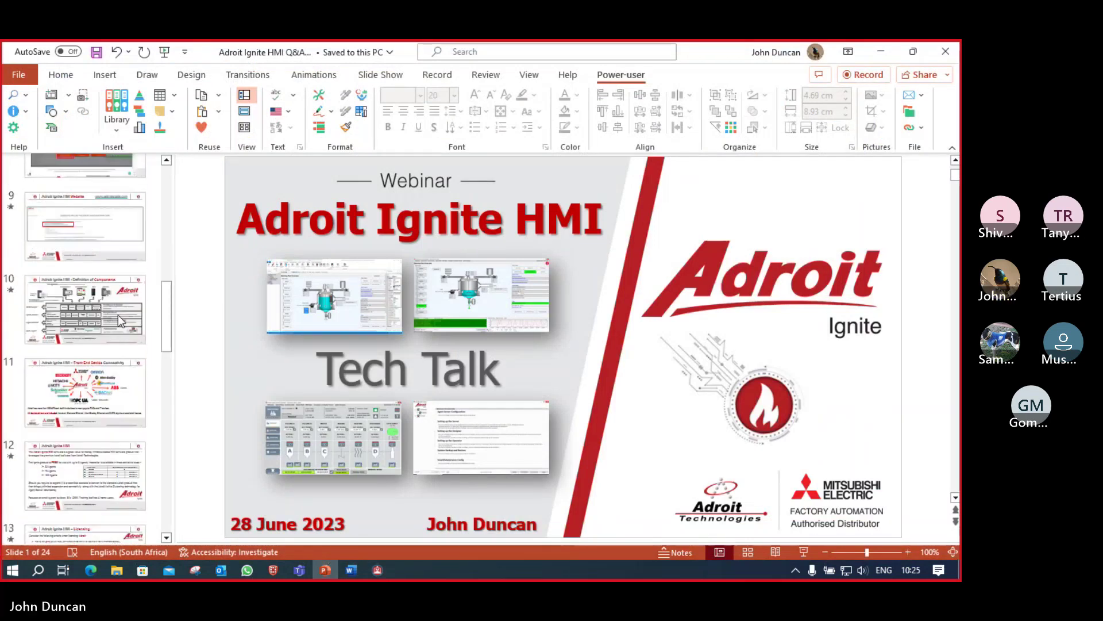
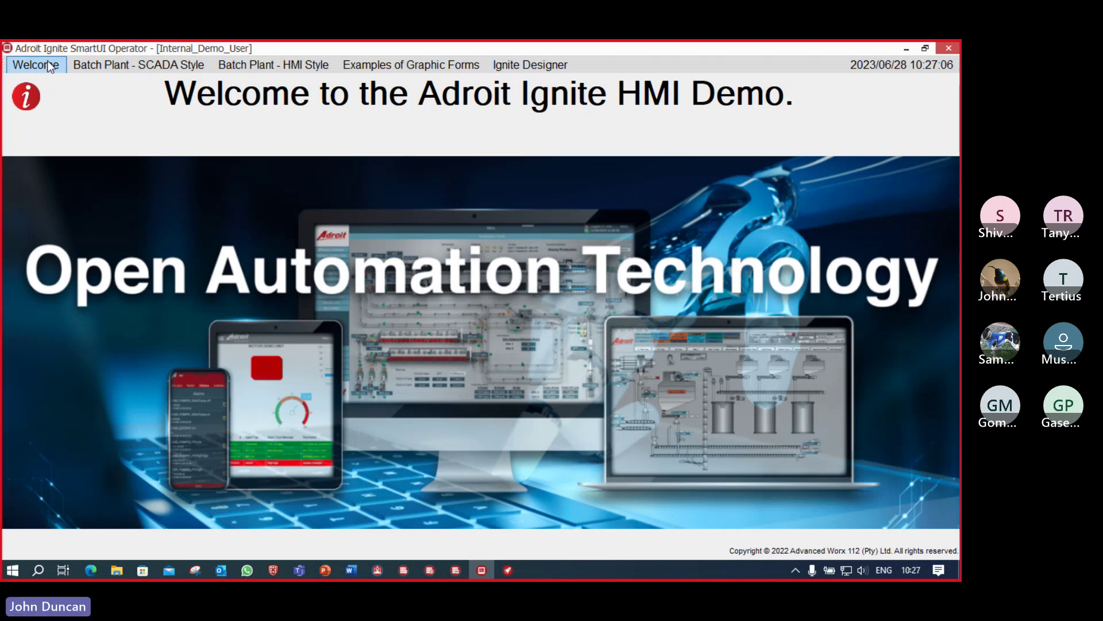
Step: Open the Batching Plant Overview from the Batch Plant - SCADA Style menu
{"action": "left_click", "coordinate": [85, 65]}
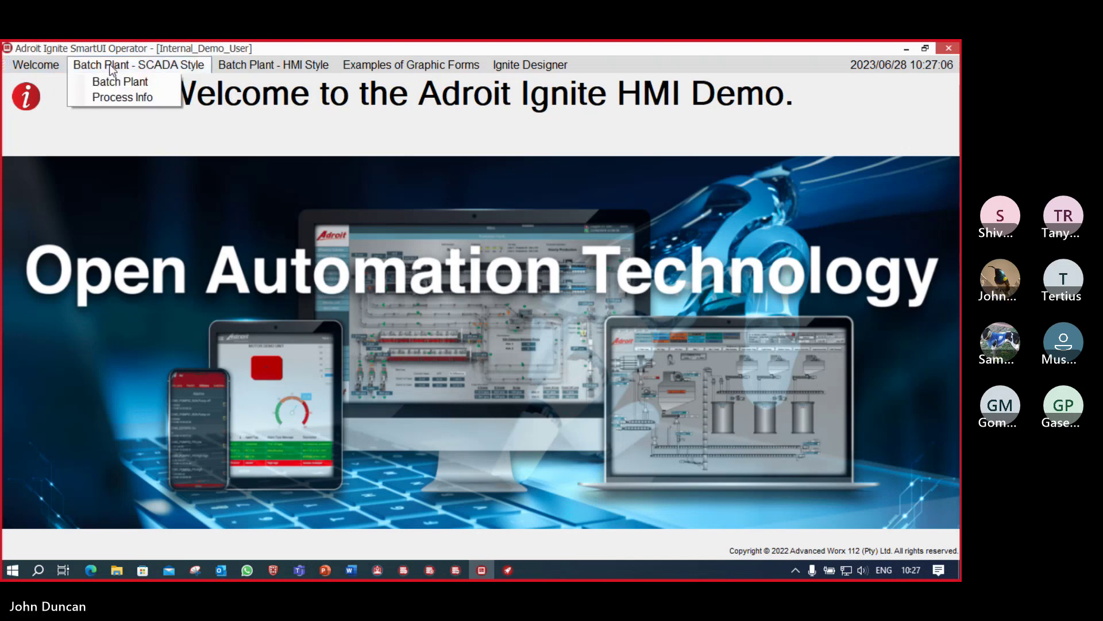
{"action": "left_click", "coordinate": [26, 105]}
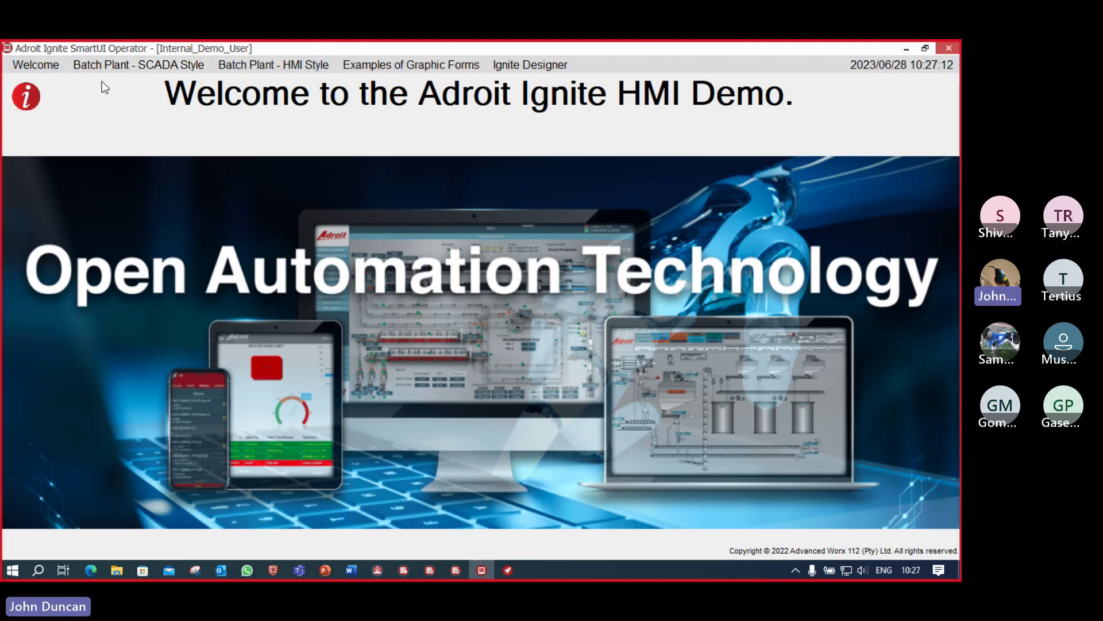
{"action": "left_click", "coordinate": [134, 65]}
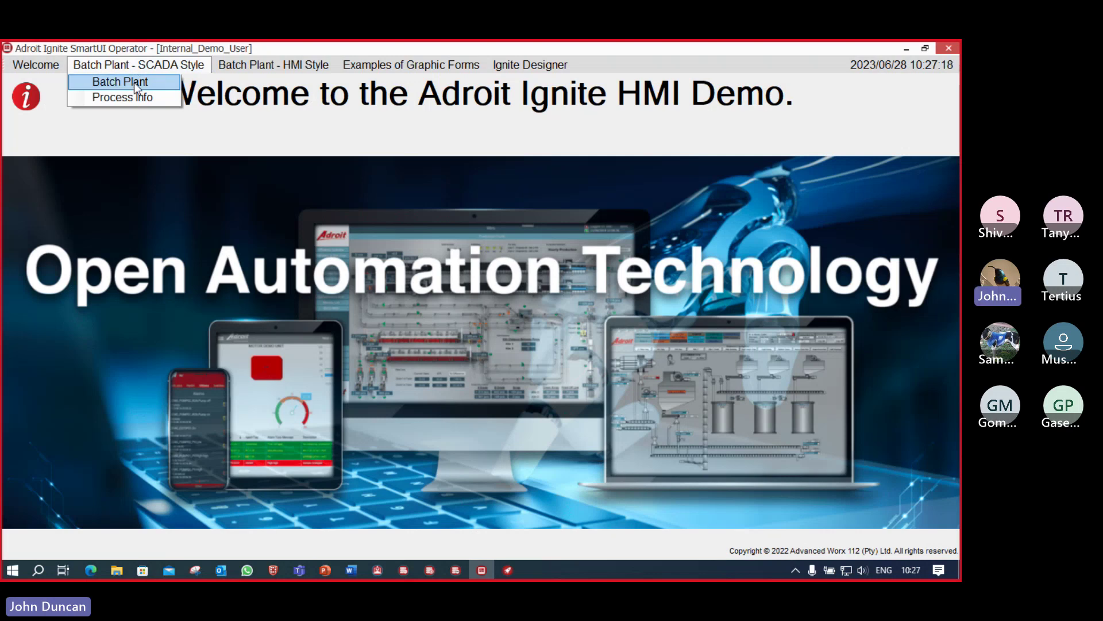
{"action": "left_click", "coordinate": [135, 86]}
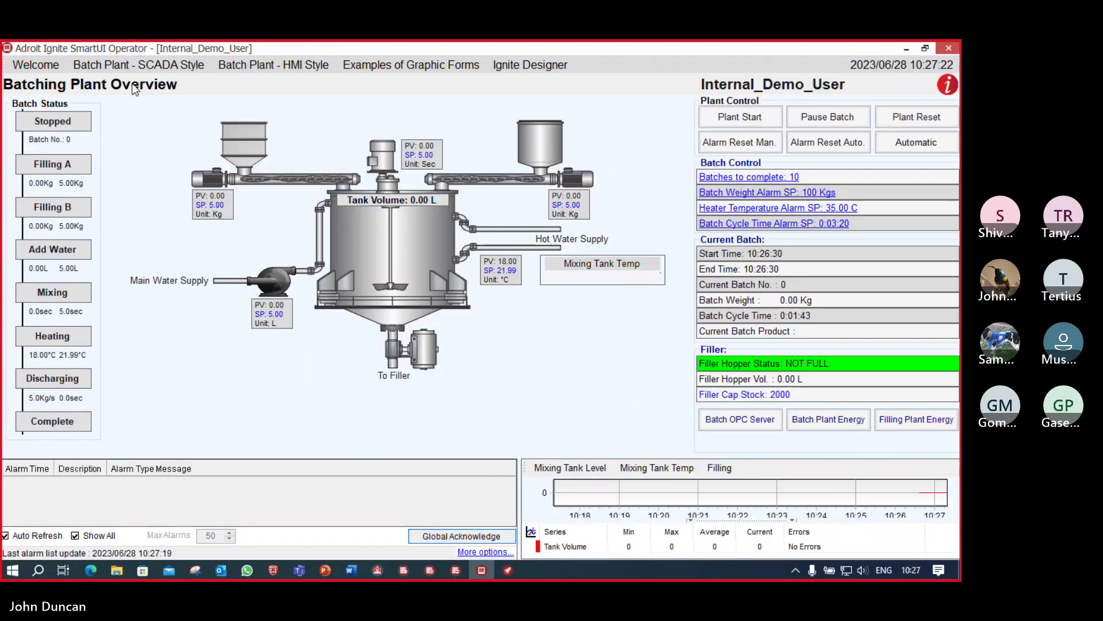
{"action": "left_click", "coordinate": [948, 87]}
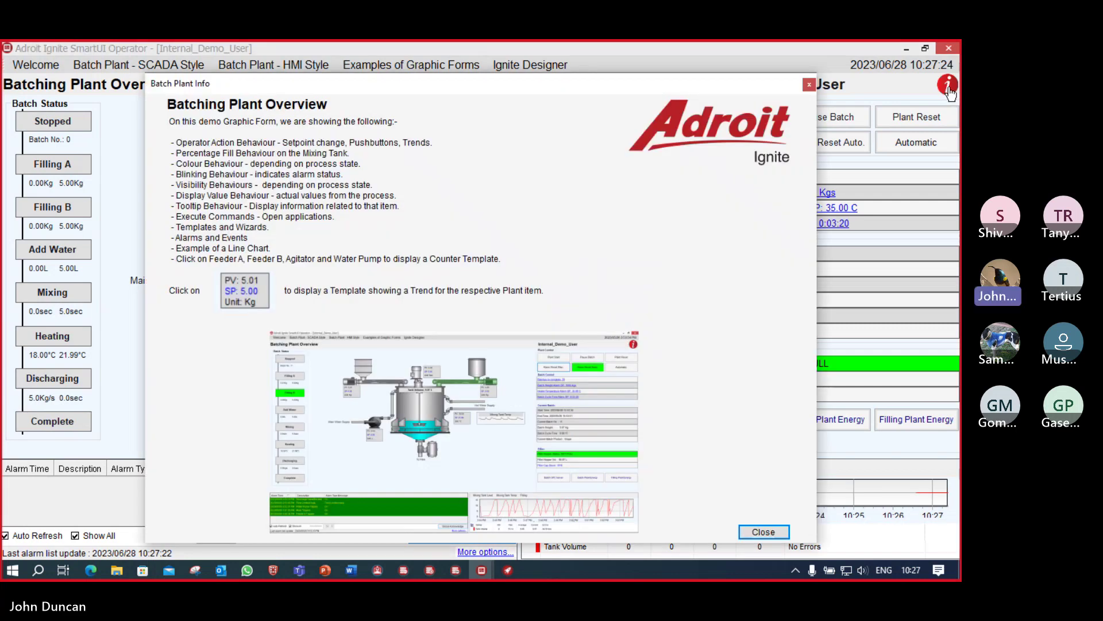
{"action": "left_click_drag", "start_coordinate": [470, 86], "coordinate": [470, 76]}
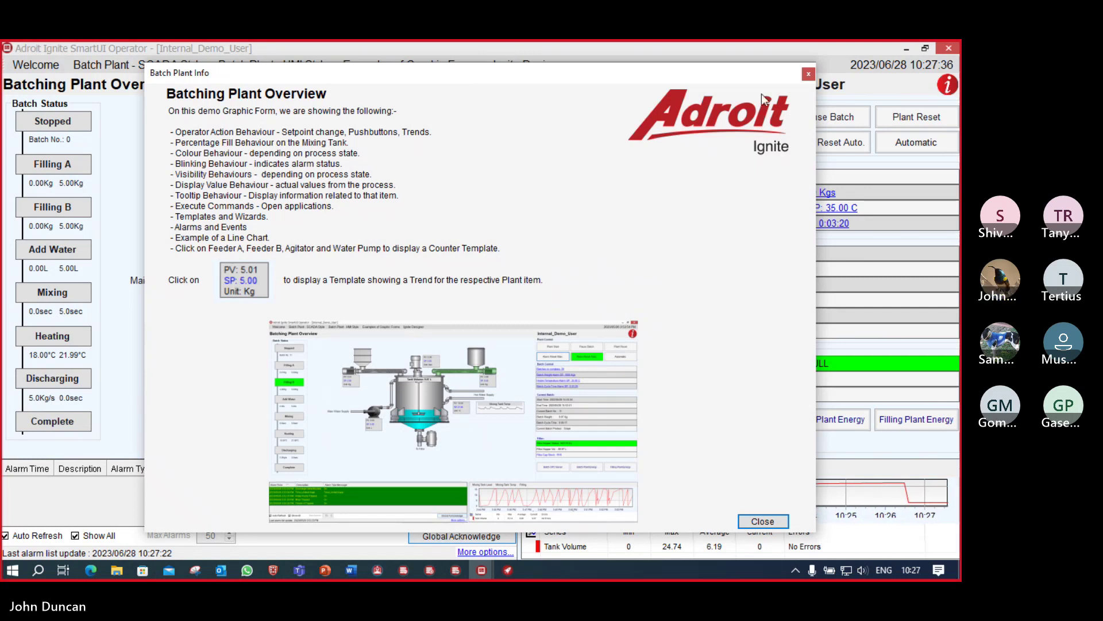
{"action": "left_click", "coordinate": [764, 521]}
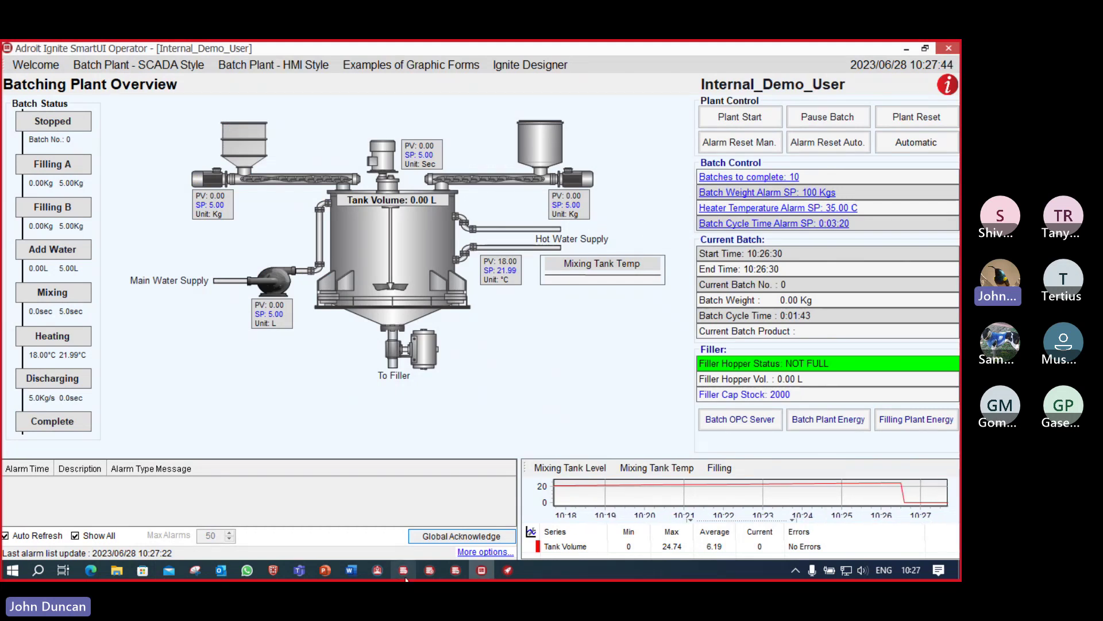
{"action": "mouse_move", "coordinate": [406, 577]}
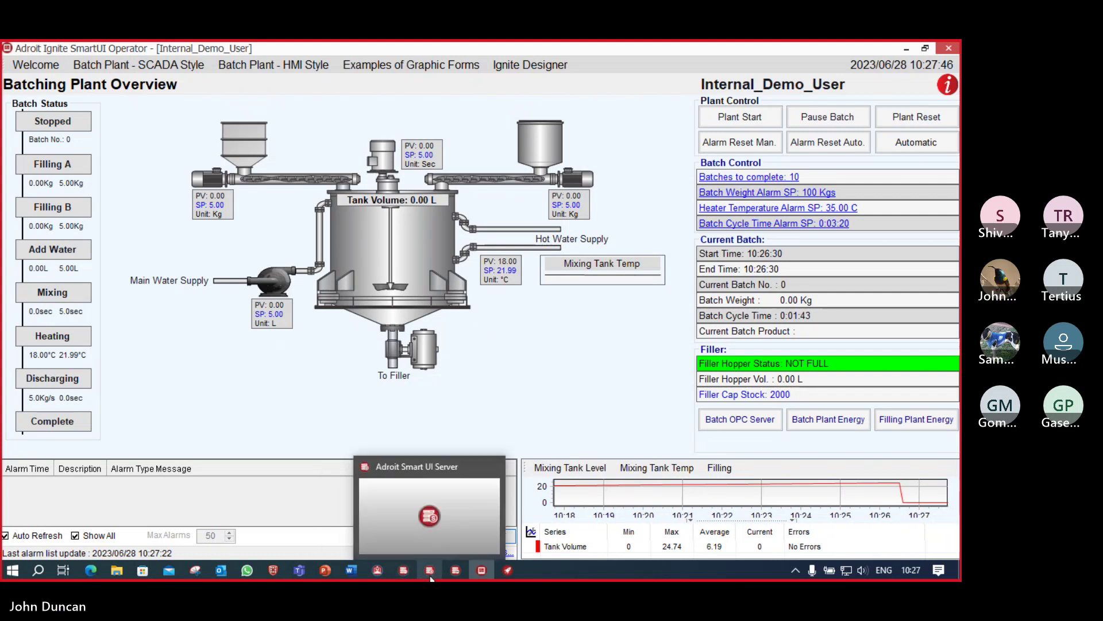
{"action": "left_click", "coordinate": [459, 580]}
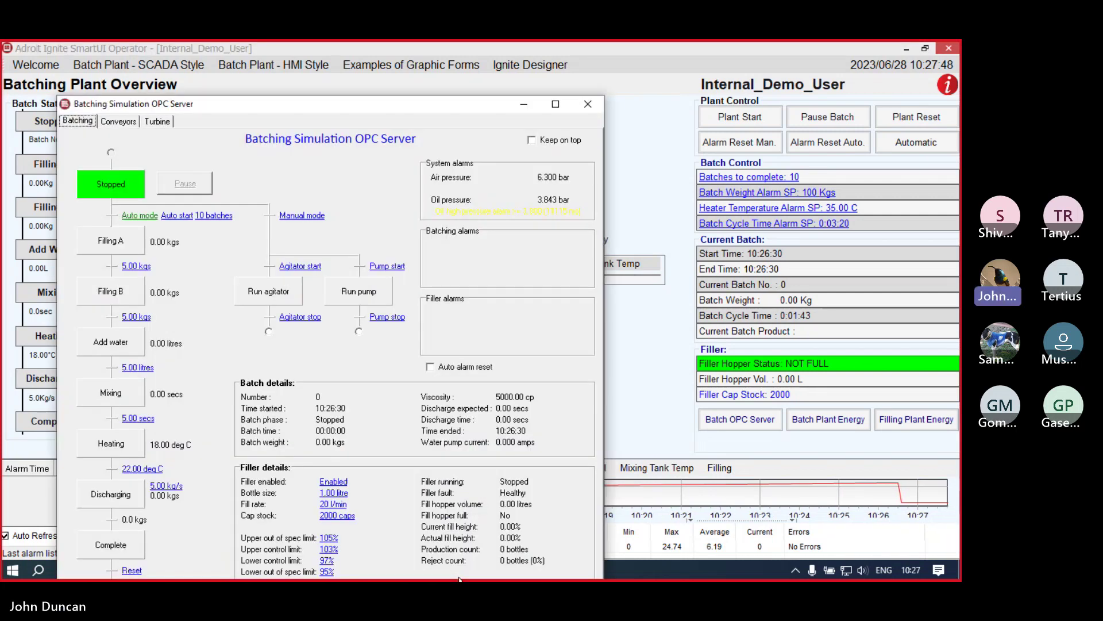
{"action": "left_click_drag", "start_coordinate": [334, 108], "coordinate": [627, 60]}
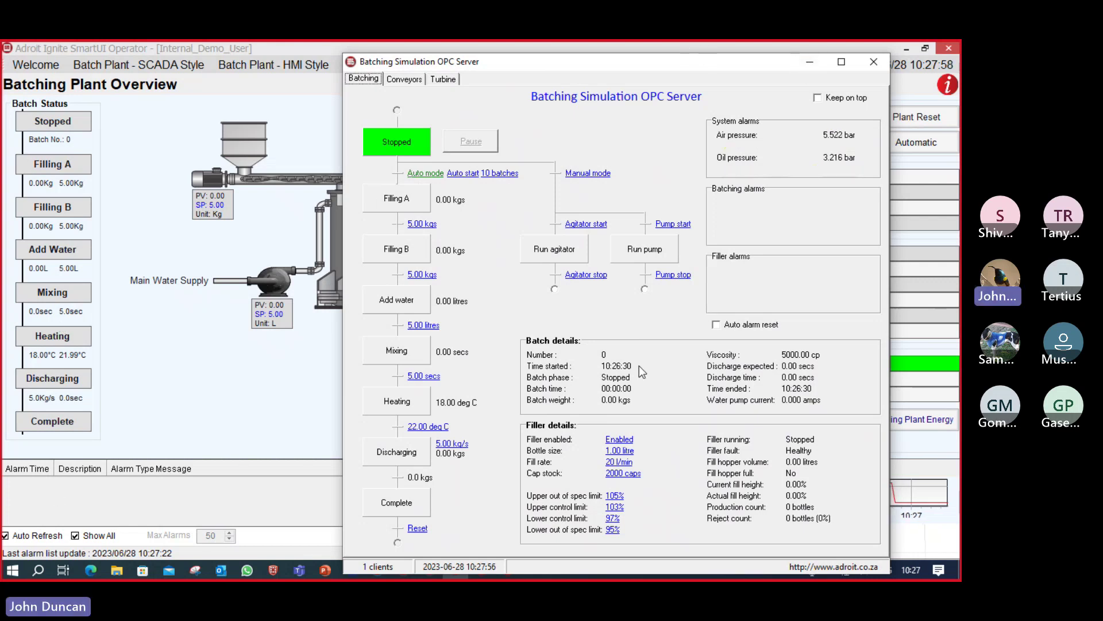
{"action": "left_click", "coordinate": [811, 64]}
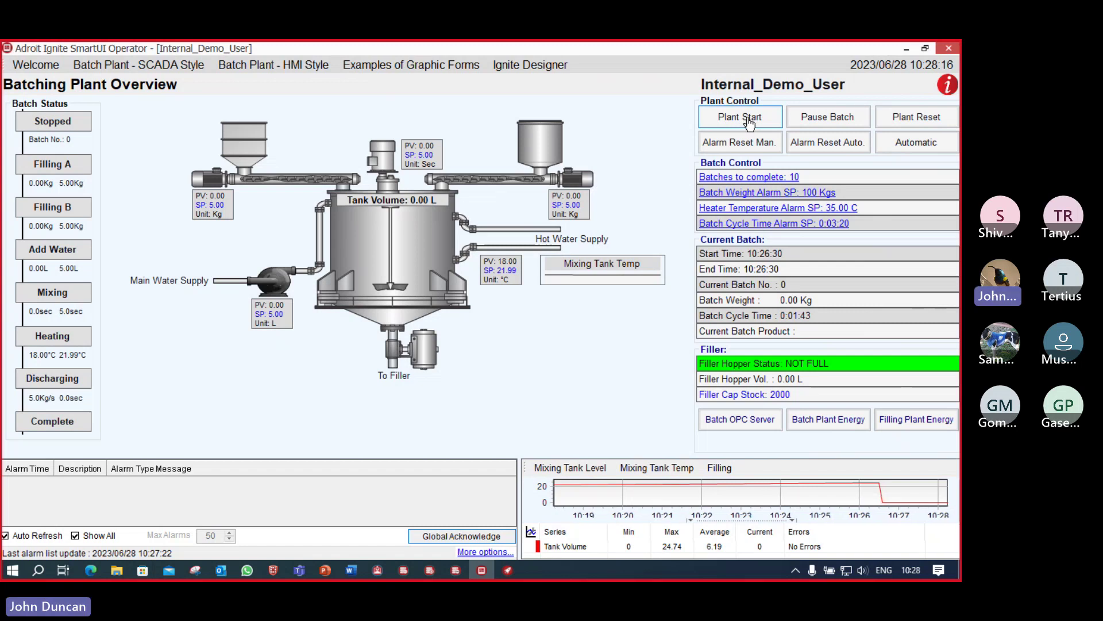
Step: Start the plant and let the batch sequence run to batch 2 of Grape
{"action": "left_click", "coordinate": [748, 119]}
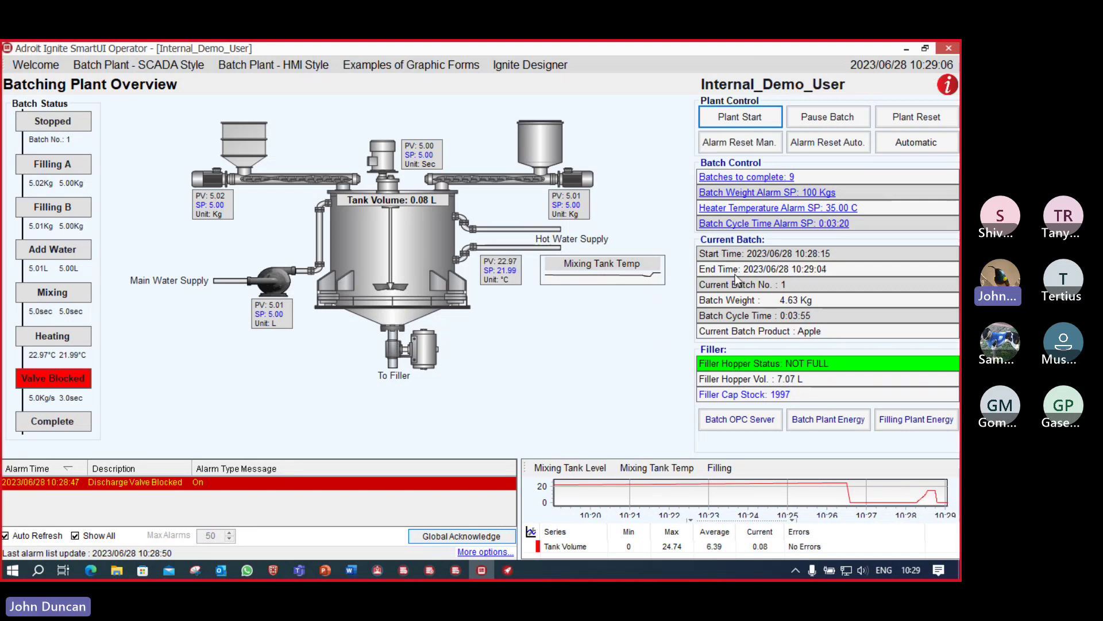
{"action": "left_click", "coordinate": [747, 149]}
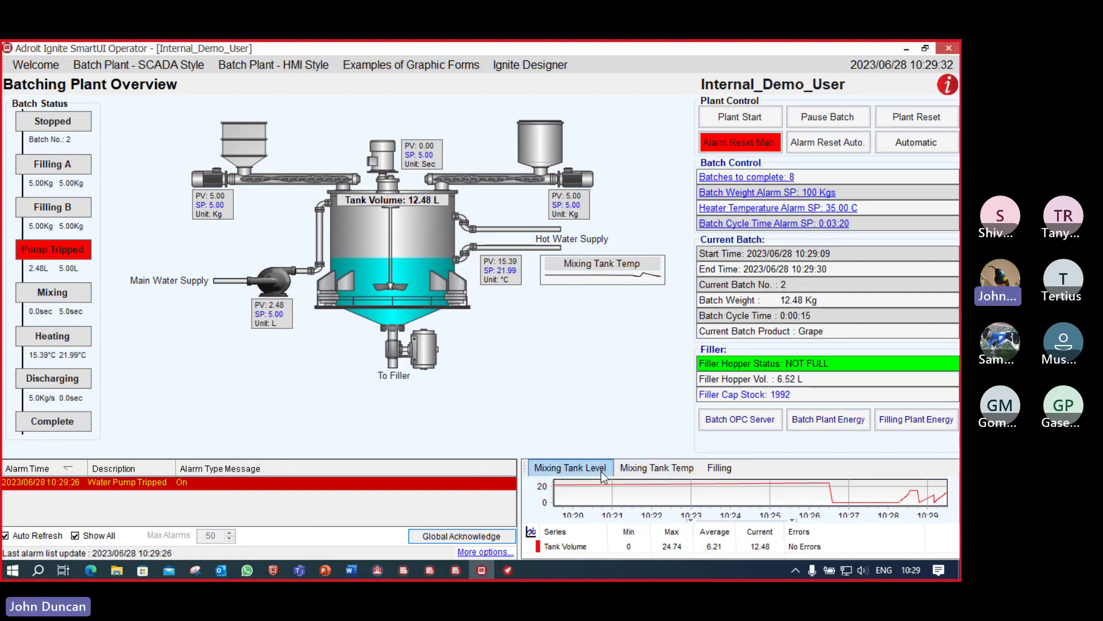
Step: View the Mixing Tank Temp and Filling trends, then switch alarms to automatic reset
{"action": "left_click", "coordinate": [644, 473]}
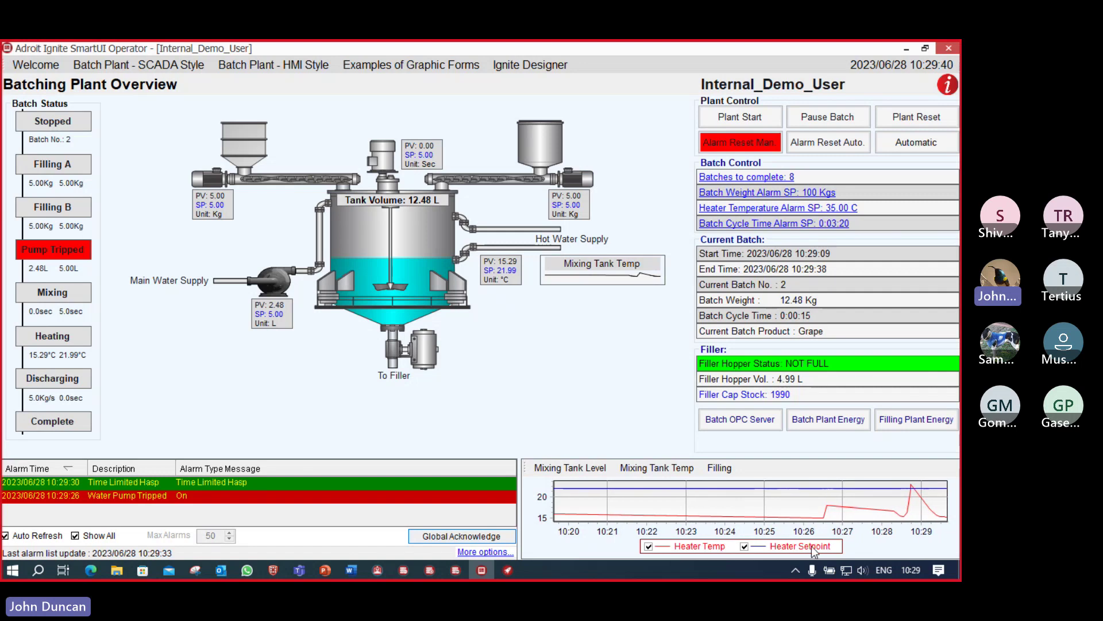
{"action": "left_click", "coordinate": [722, 471]}
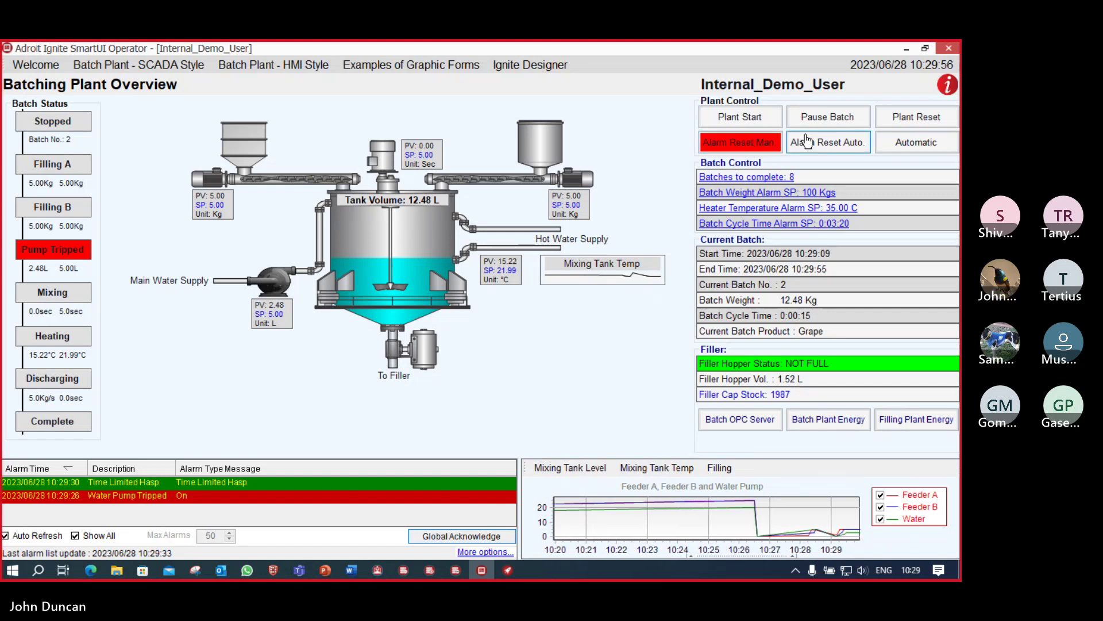
{"action": "left_click", "coordinate": [829, 147]}
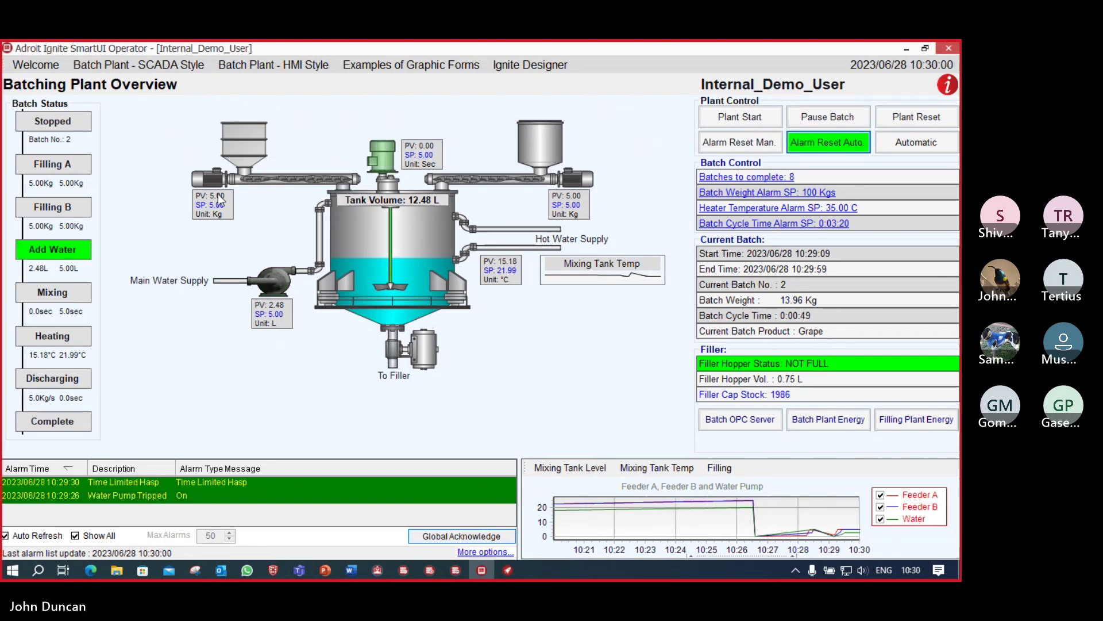
{"action": "mouse_move", "coordinate": [228, 224]}
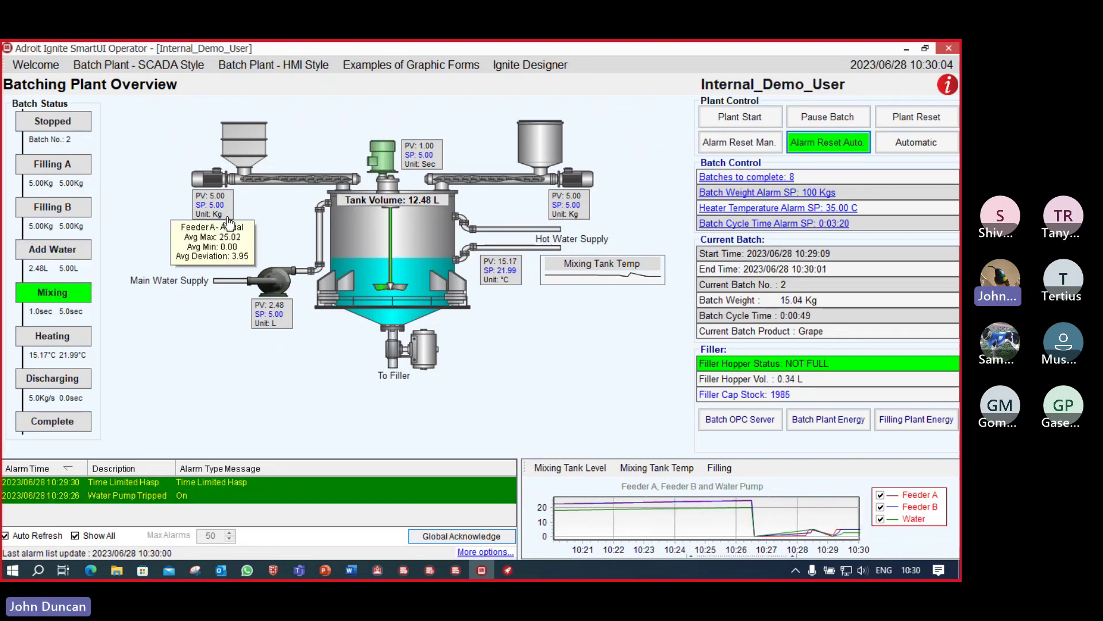
{"action": "left_click", "coordinate": [228, 221]}
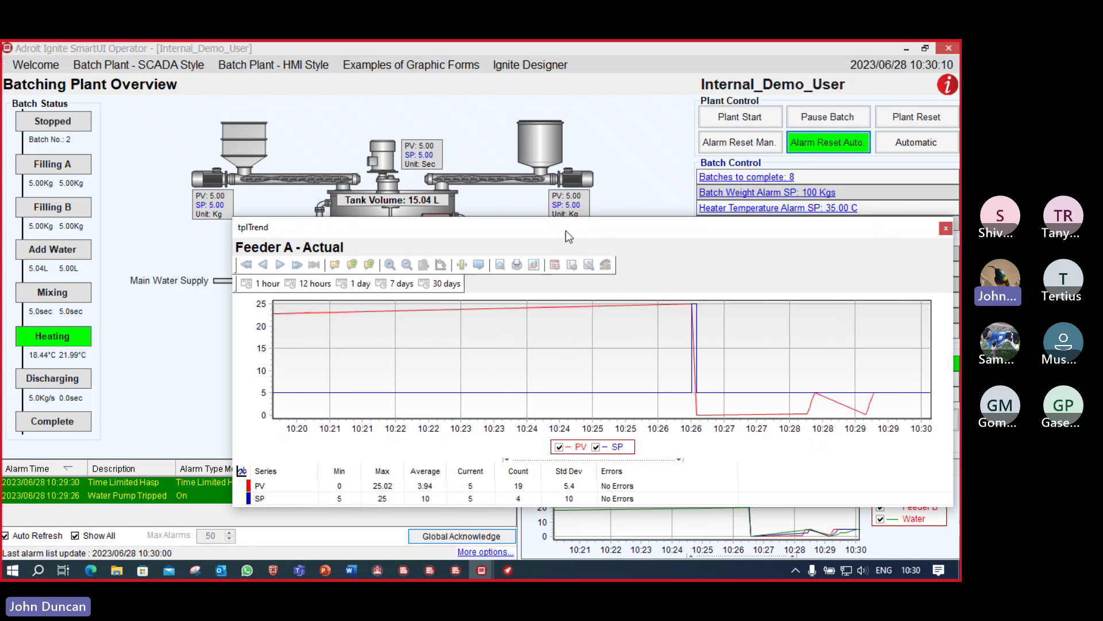
{"action": "left_click_drag", "start_coordinate": [568, 227], "coordinate": [559, 216]}
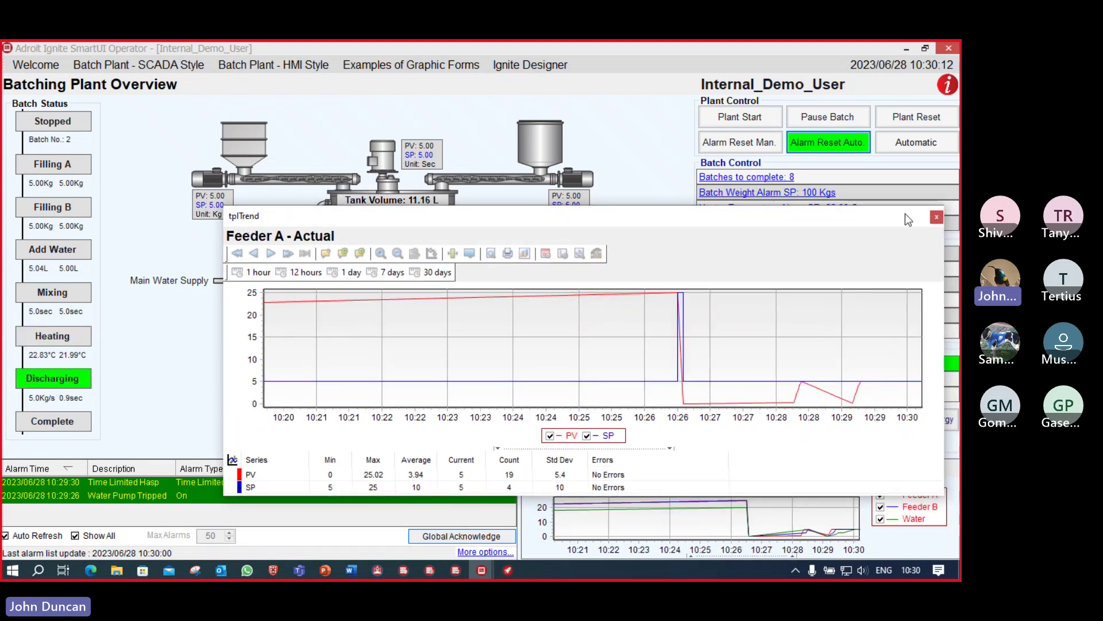
{"action": "left_click", "coordinate": [936, 218]}
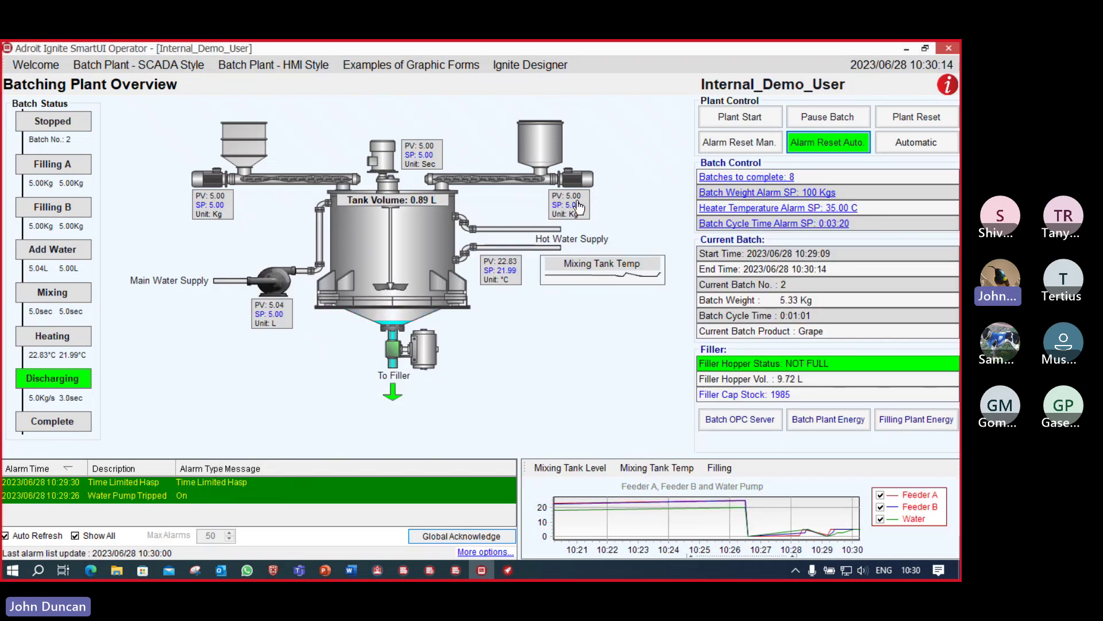
{"action": "left_click", "coordinate": [586, 222]}
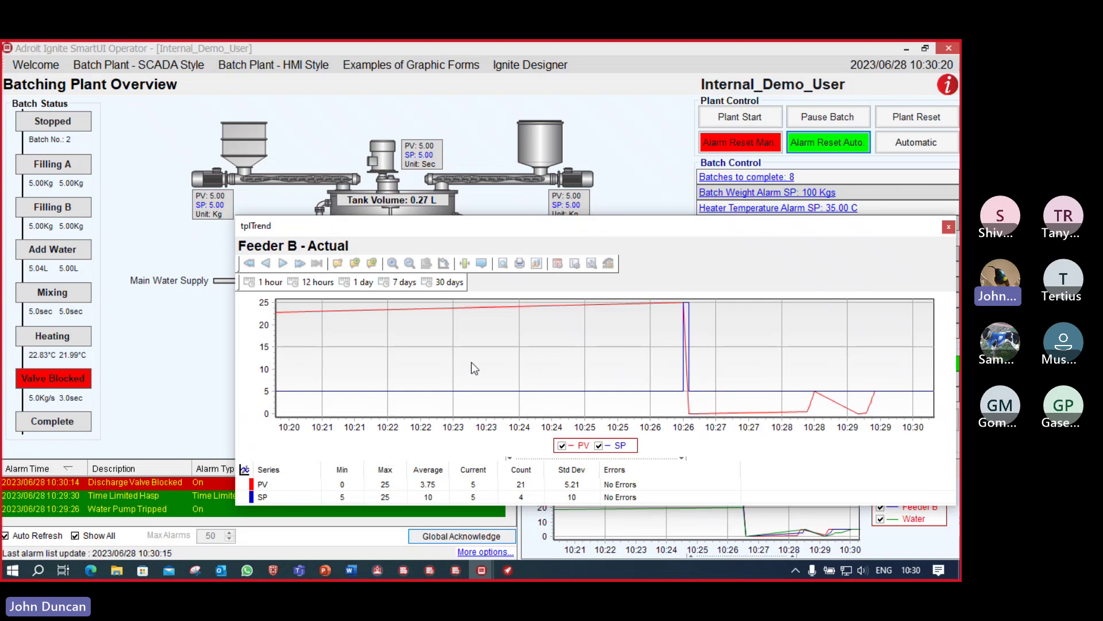
{"action": "left_click", "coordinate": [948, 227]}
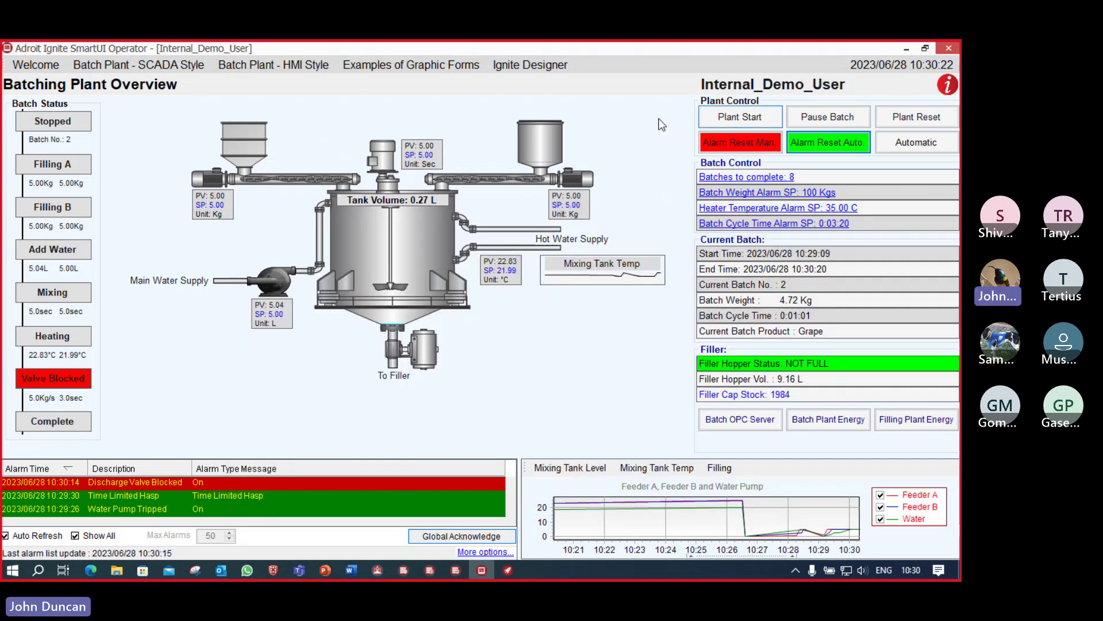
{"action": "left_click", "coordinate": [489, 182]}
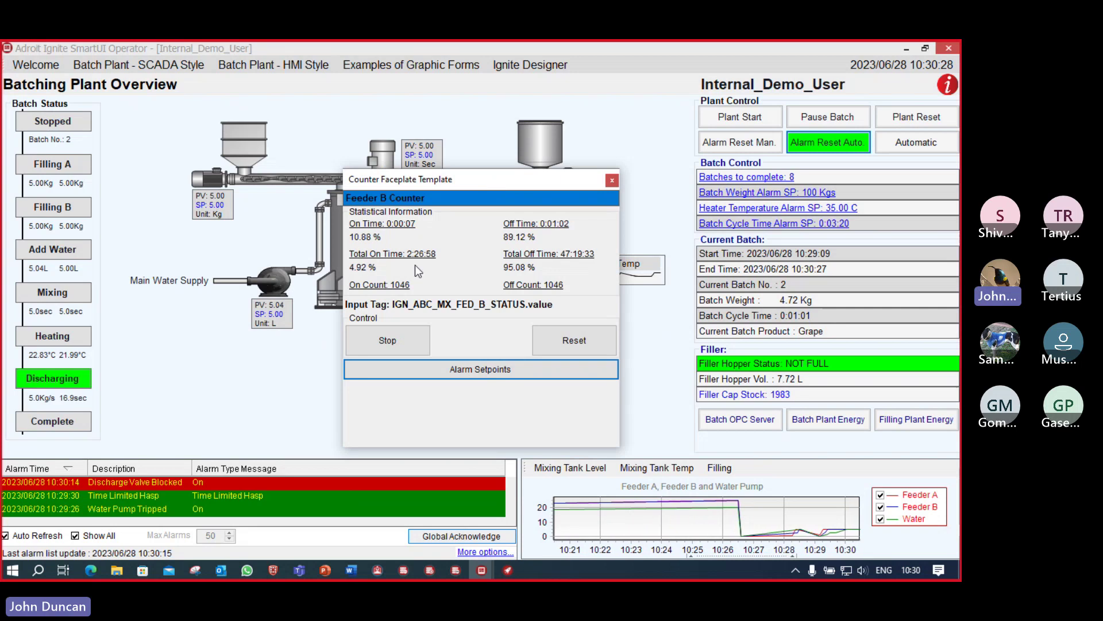
{"action": "left_click", "coordinate": [613, 181]}
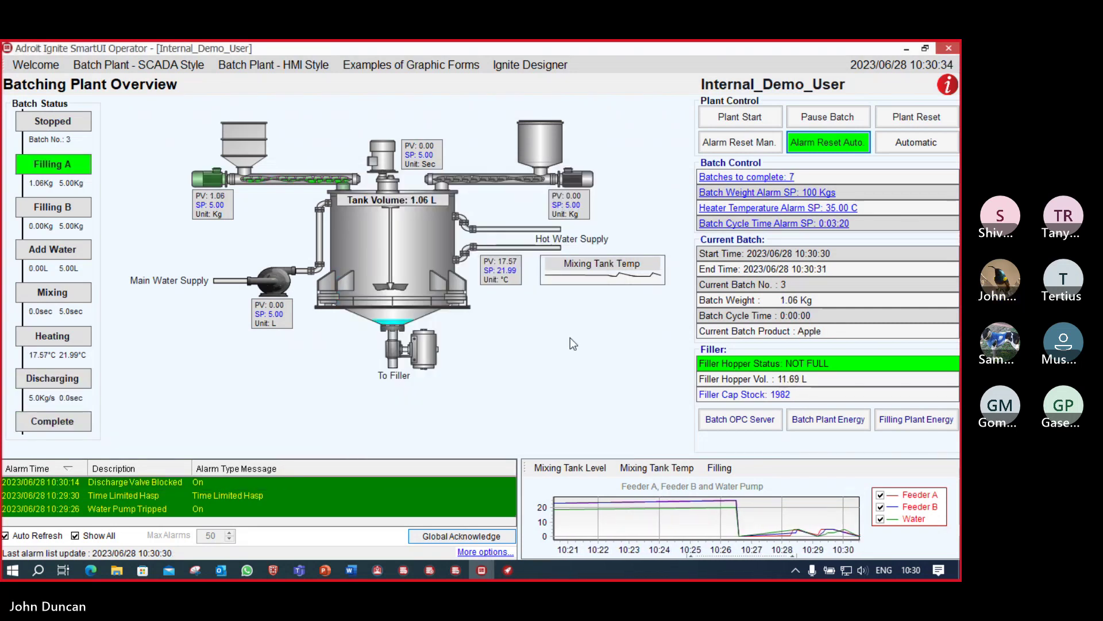
Step: Check the batching and filling plant power indicators, reset the Mixer Tripped alarm, then close both
{"action": "left_click", "coordinate": [846, 430]}
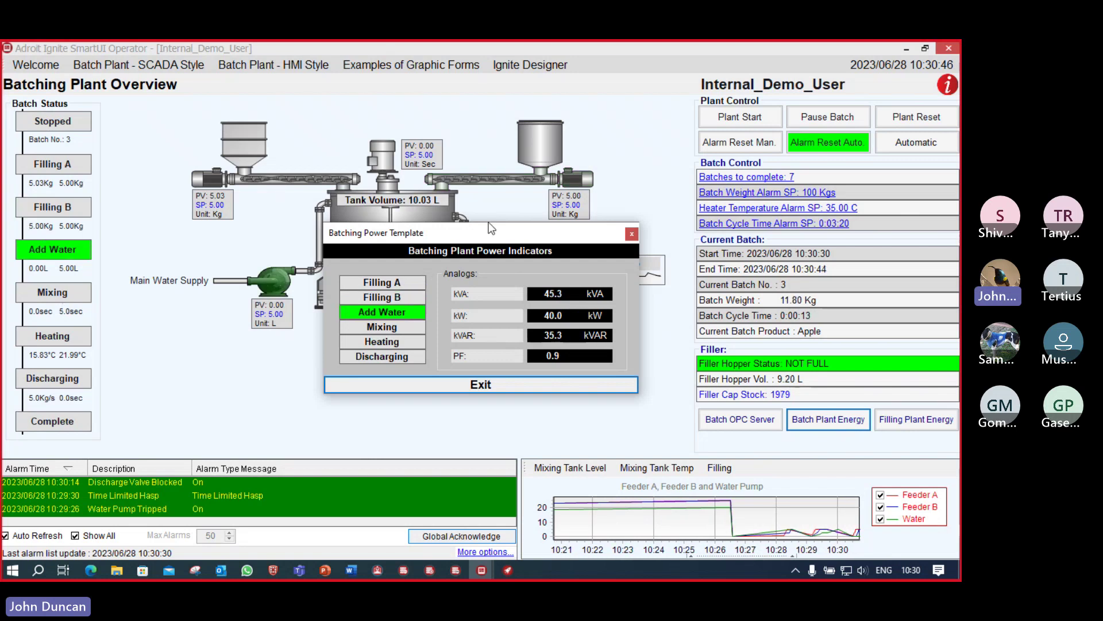
{"action": "left_click", "coordinate": [934, 426]}
{"action": "left_click_drag", "start_coordinate": [517, 228], "coordinate": [250, 88]}
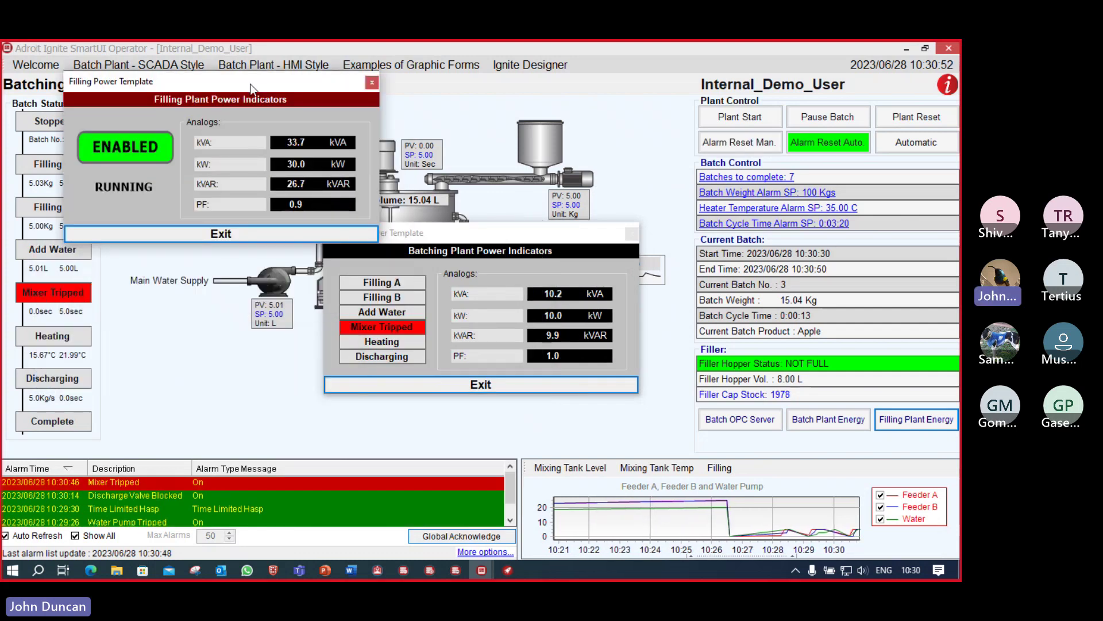
{"action": "left_click_drag", "start_coordinate": [251, 87], "coordinate": [255, 105]}
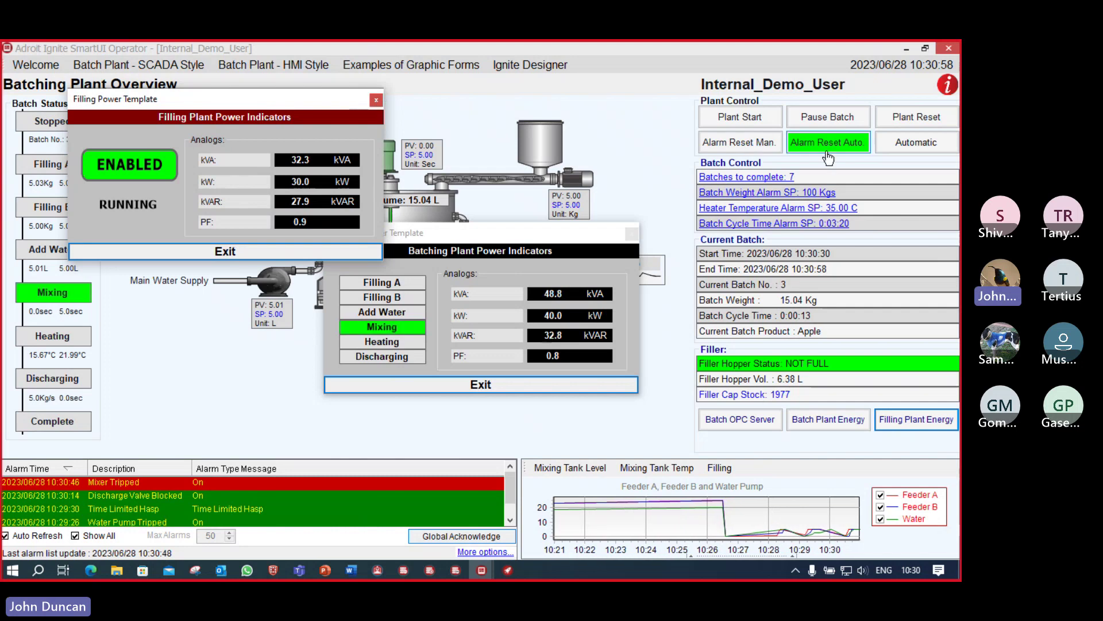
{"action": "left_click", "coordinate": [741, 144]}
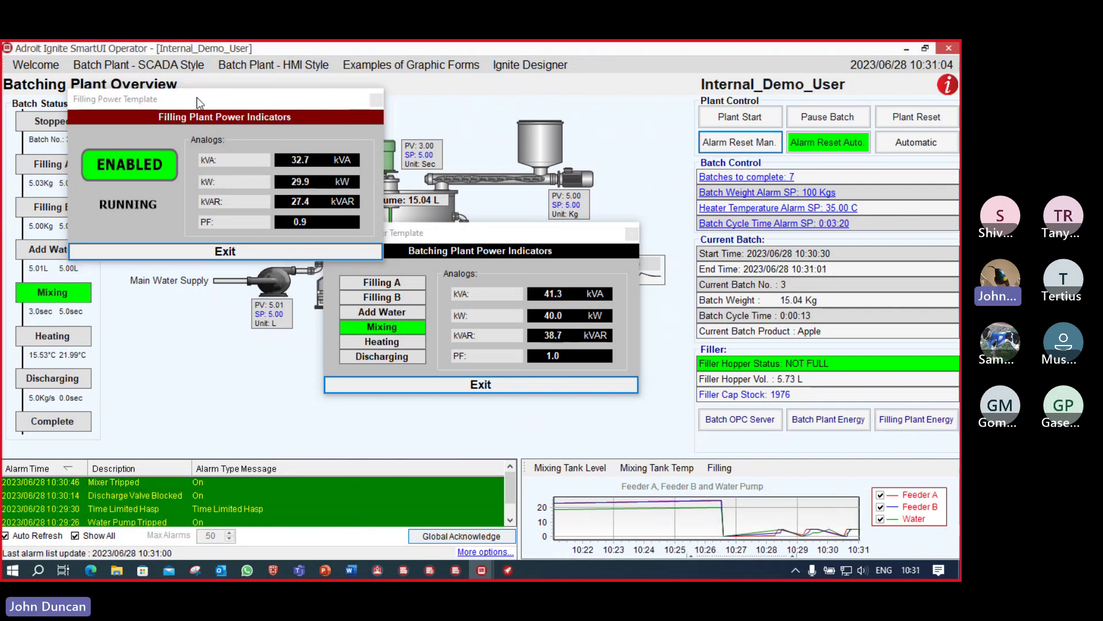
{"action": "left_click", "coordinate": [377, 102]}
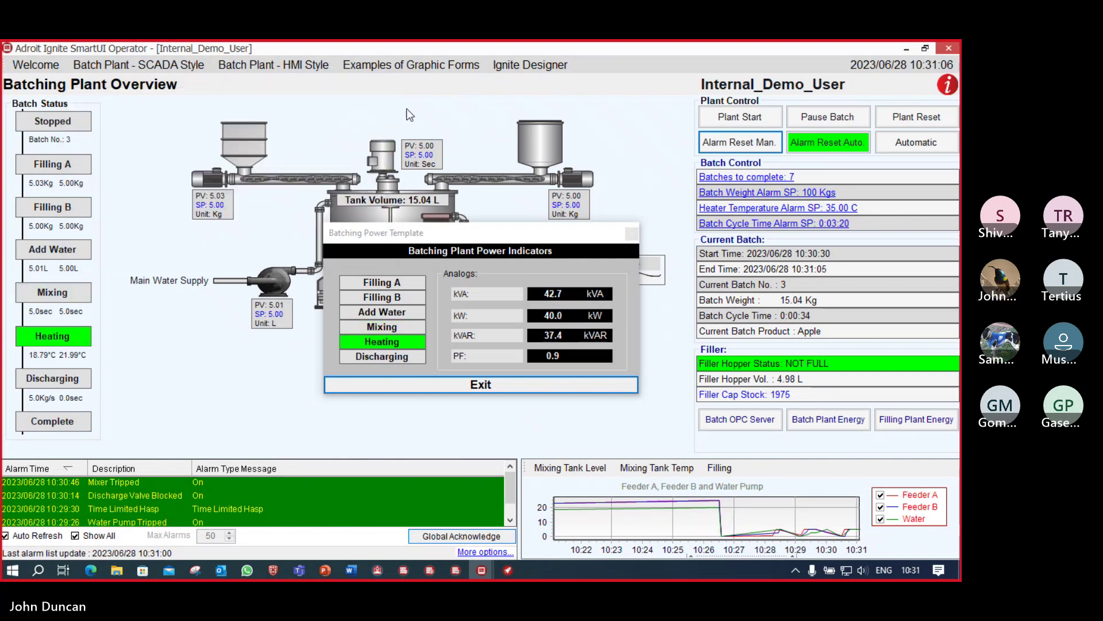
{"action": "left_click", "coordinate": [632, 235]}
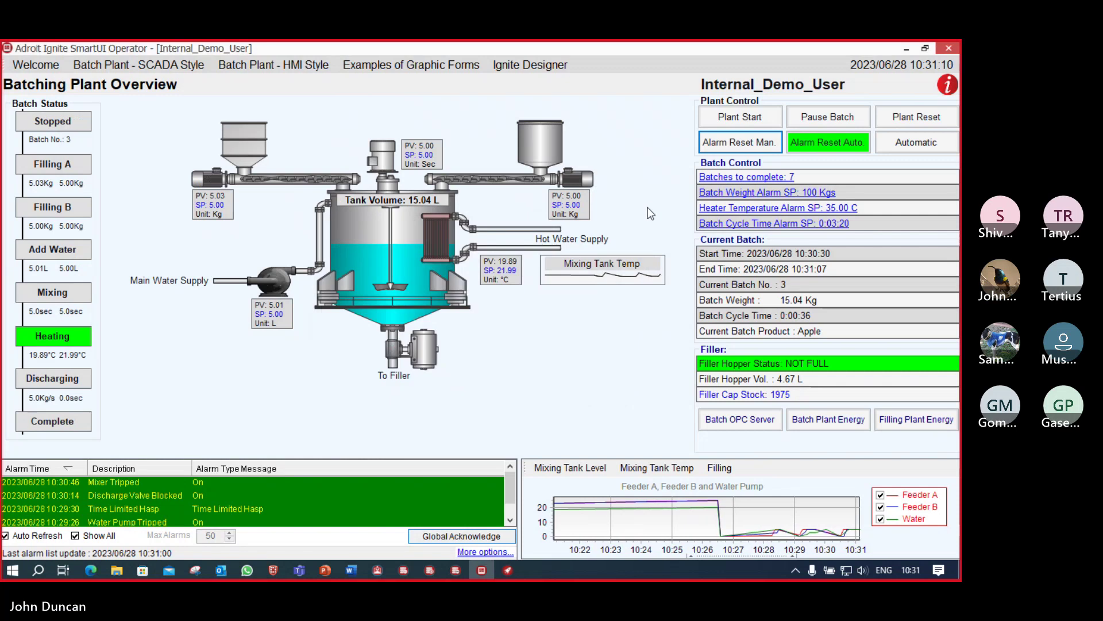
Step: Switch to the HMI-style batch plant view and reset the active plant alarm
{"action": "left_click", "coordinate": [163, 68]}
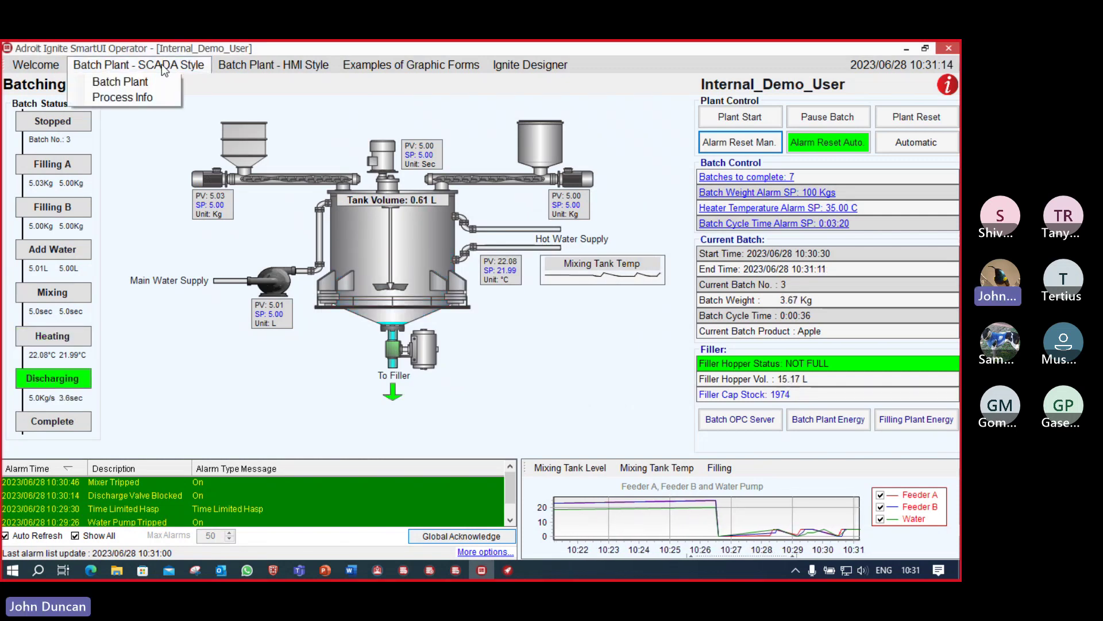
{"action": "left_click", "coordinate": [258, 71]}
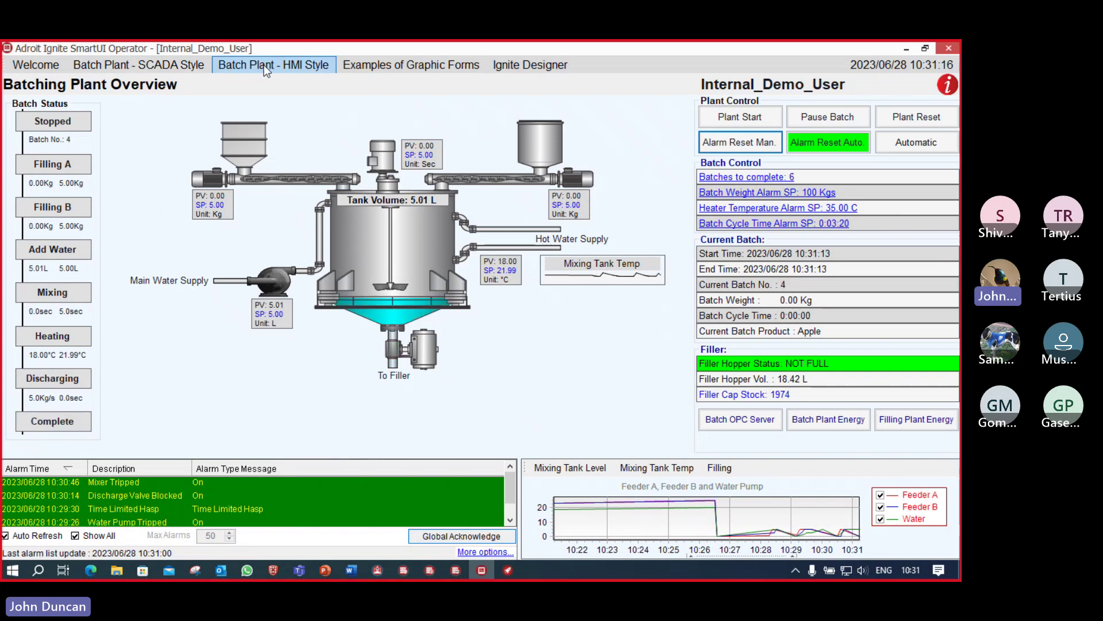
{"action": "left_click", "coordinate": [264, 65]}
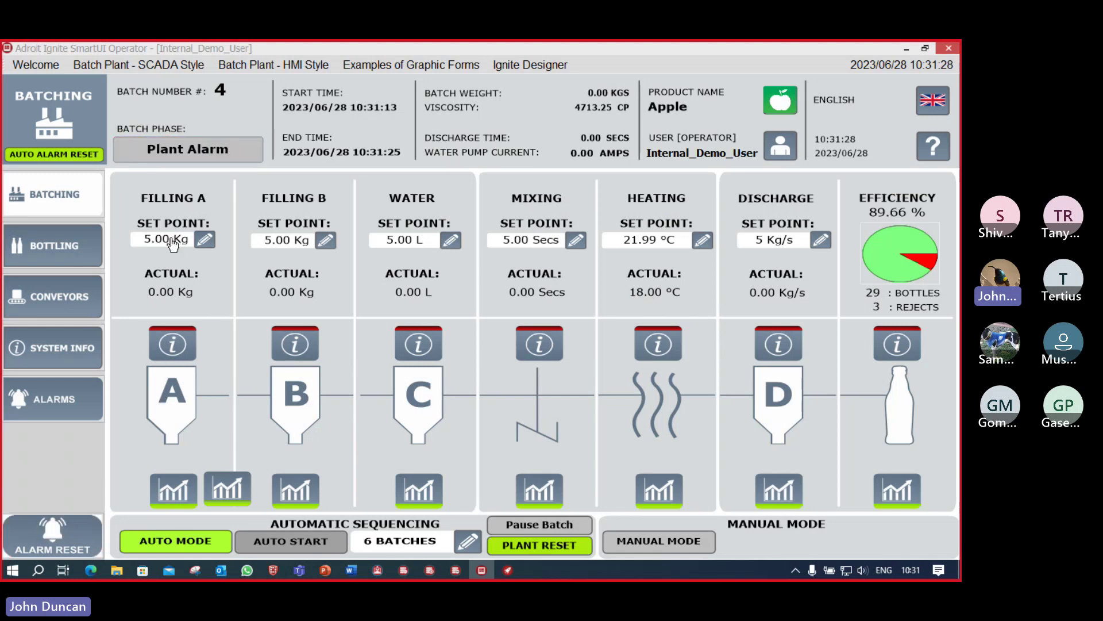
{"action": "left_click", "coordinate": [58, 541]}
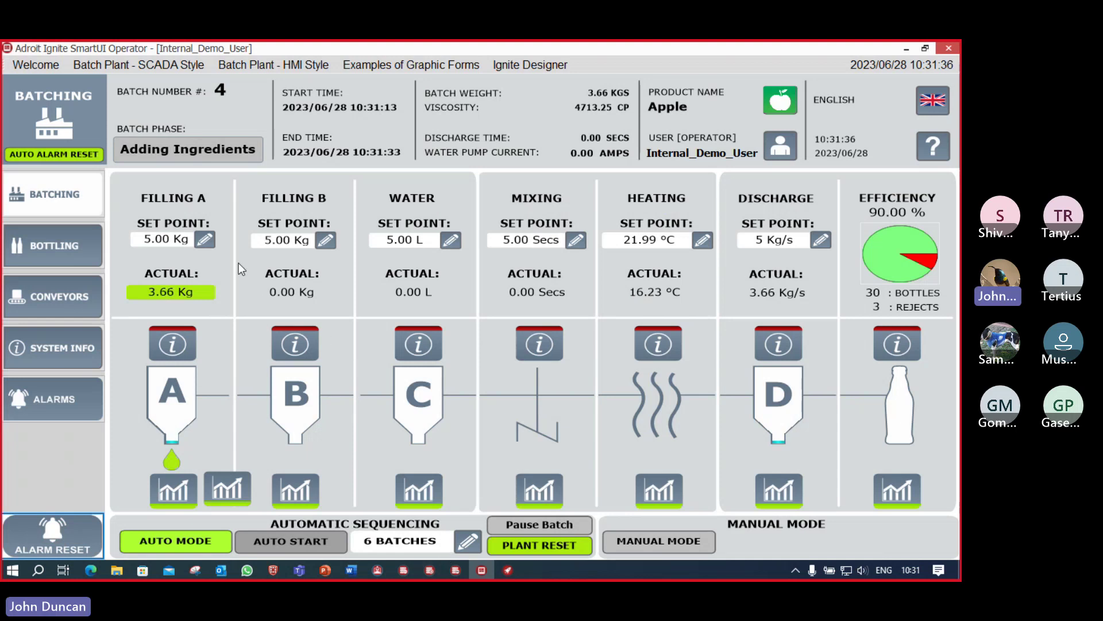
Step: Set Filling A's set point to 7.00 Kg and show the Bottling page
{"action": "left_click", "coordinate": [204, 241]}
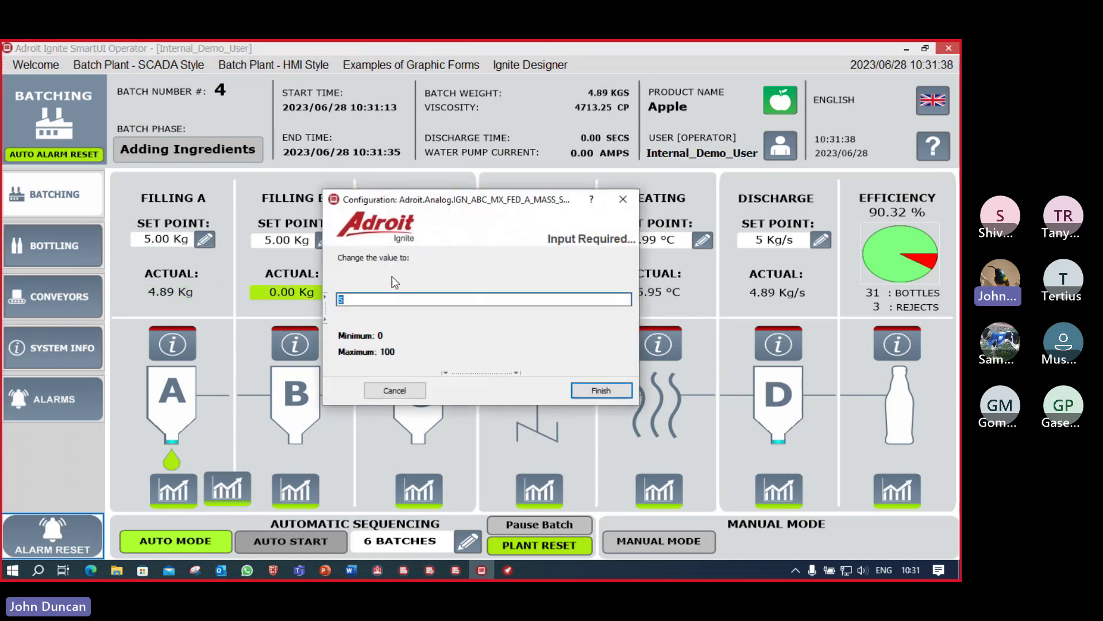
{"action": "left_click", "coordinate": [601, 391]}
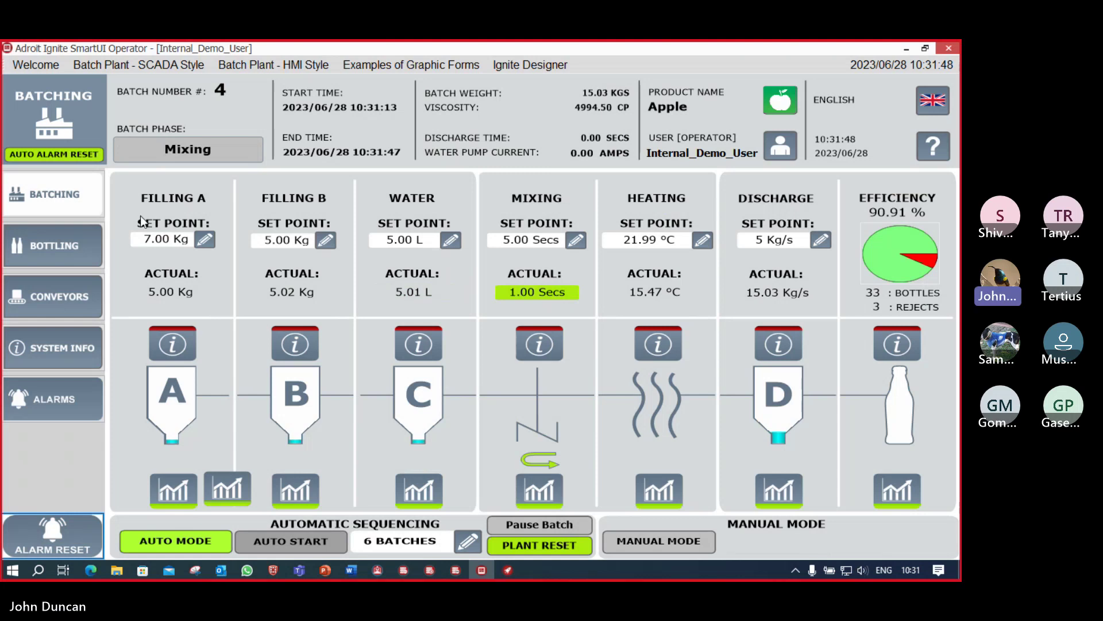
{"action": "left_click", "coordinate": [53, 254]}
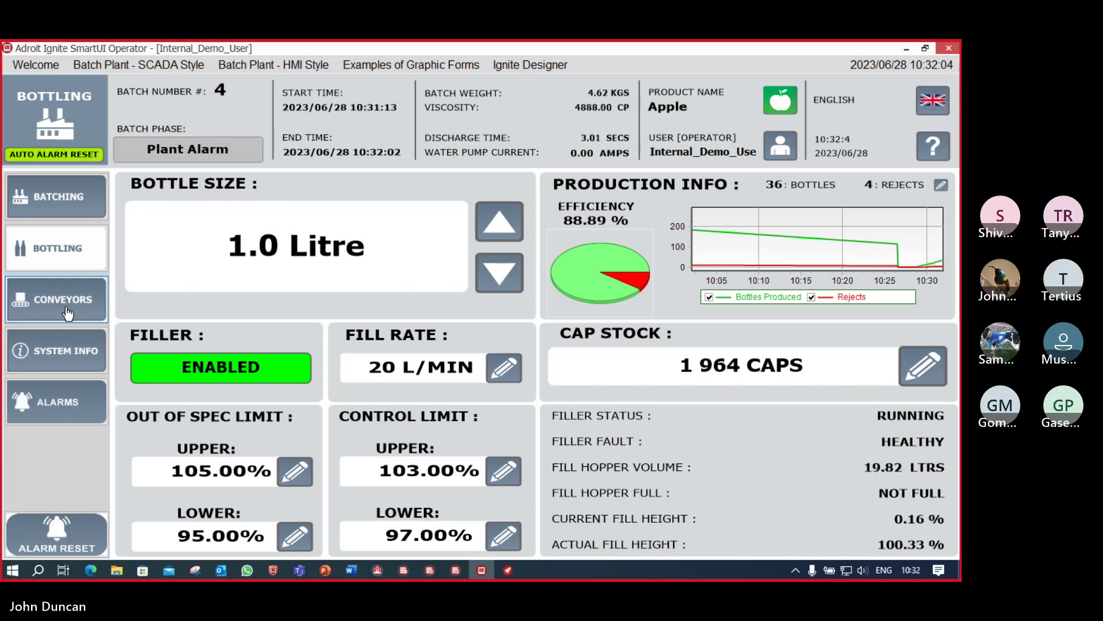
Step: Open the Conveyors page and start the conveyor sequence
{"action": "left_click", "coordinate": [67, 312]}
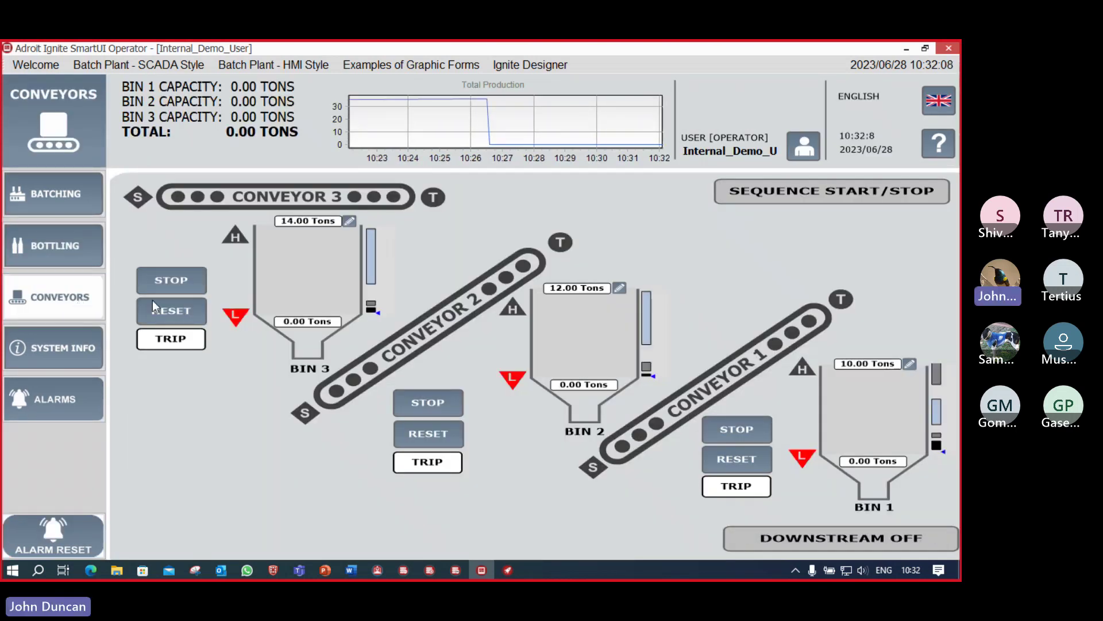
{"action": "left_click", "coordinate": [867, 197]}
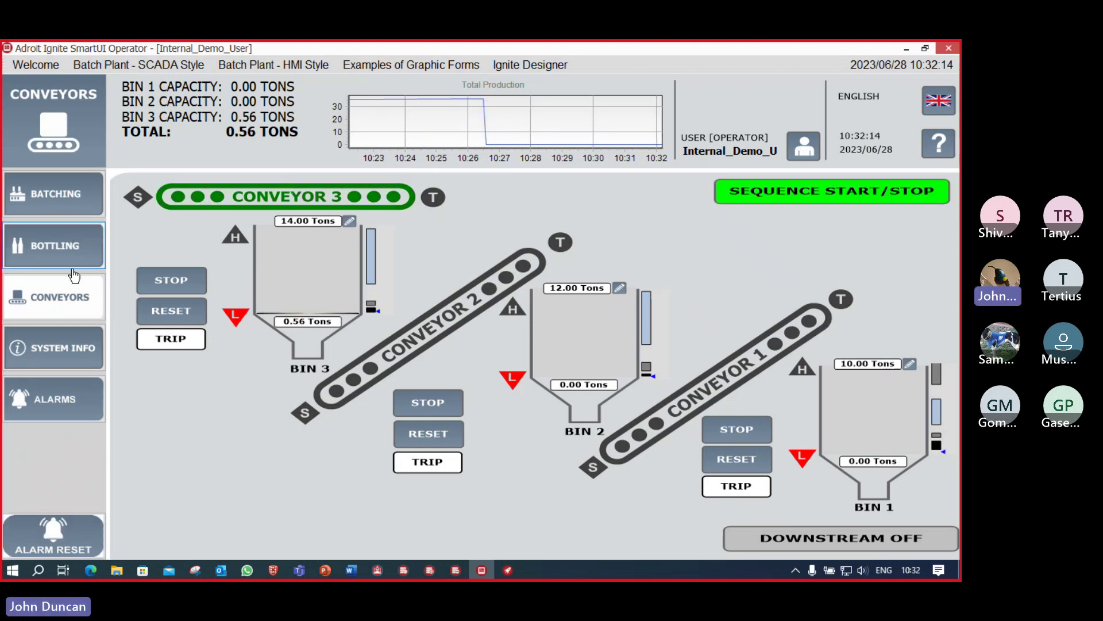
Step: Review System Info's System Alarms and PC Performance Monitor tabs, then open the Alarms page
{"action": "left_click", "coordinate": [64, 358]}
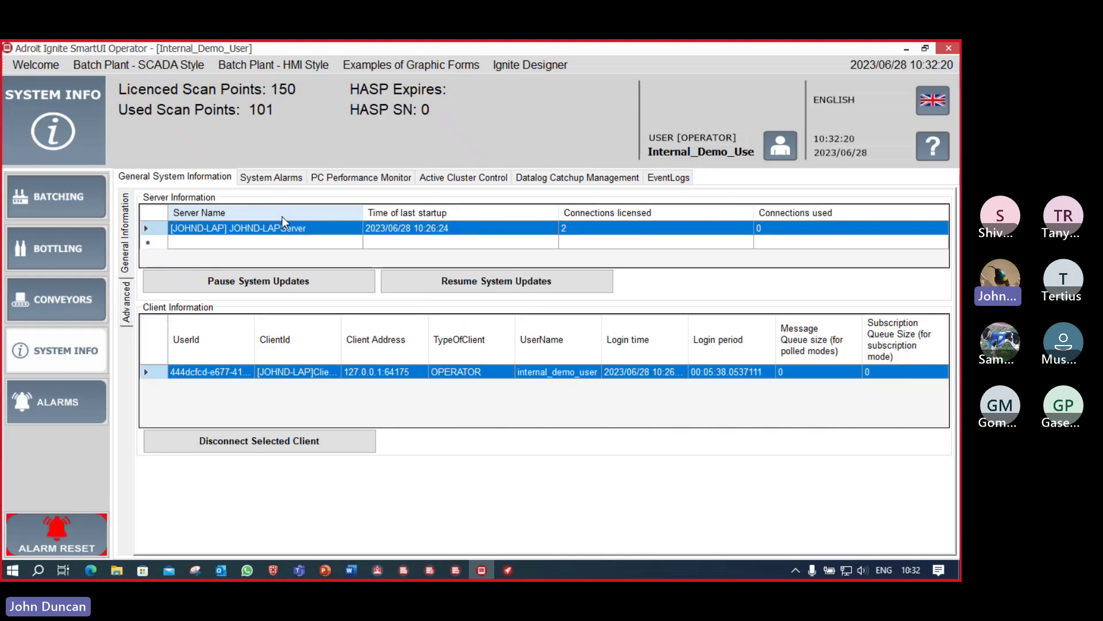
{"action": "left_click", "coordinate": [286, 181]}
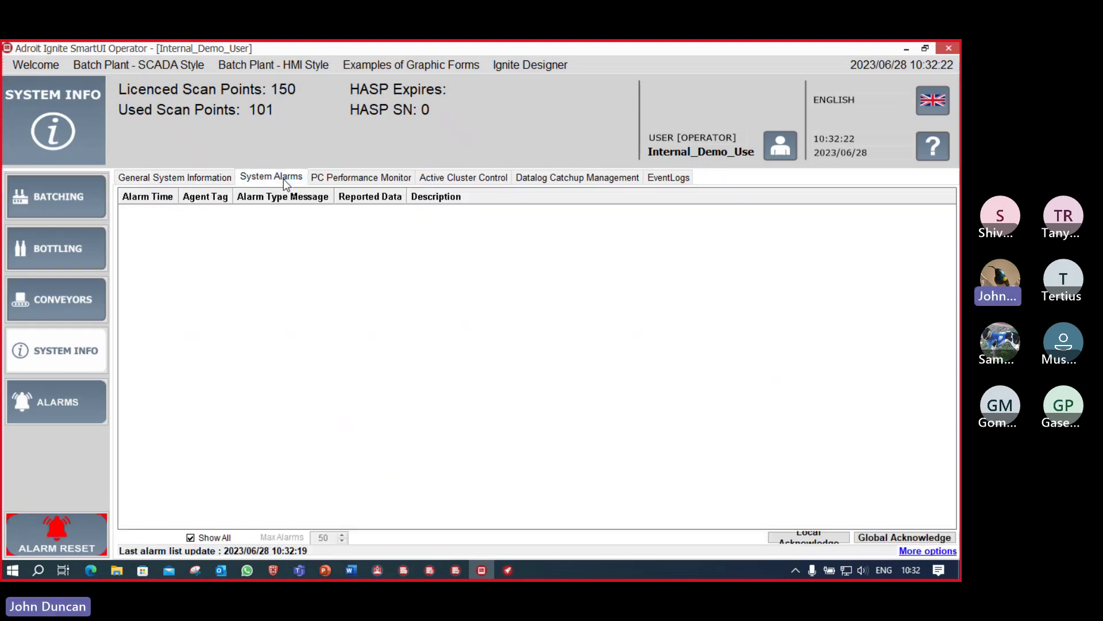
{"action": "left_click", "coordinate": [349, 181]}
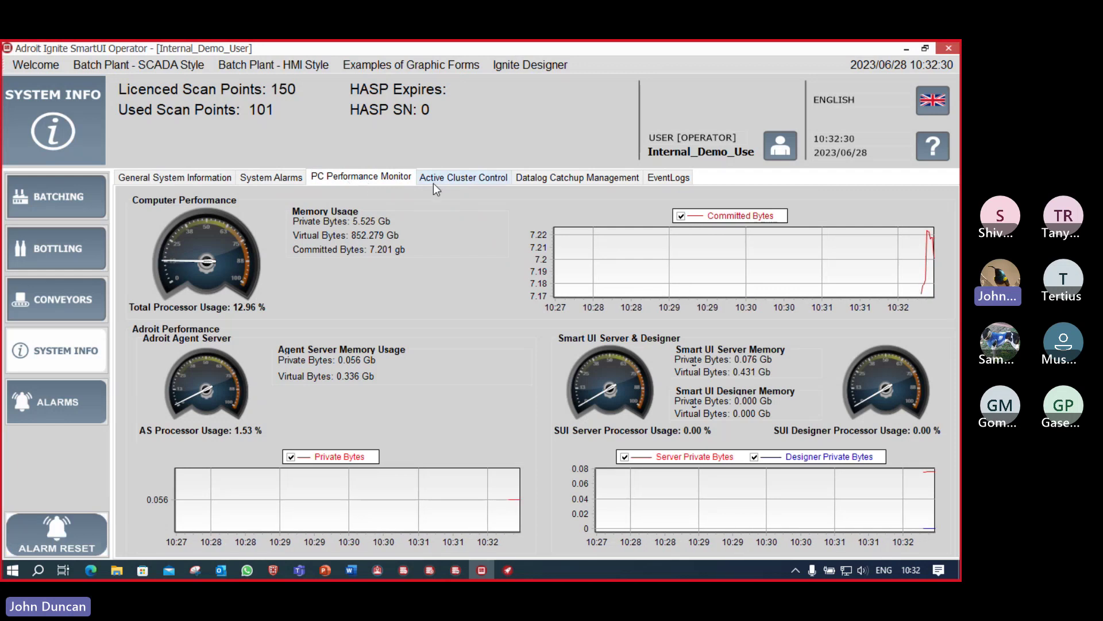
{"action": "left_click", "coordinate": [57, 404]}
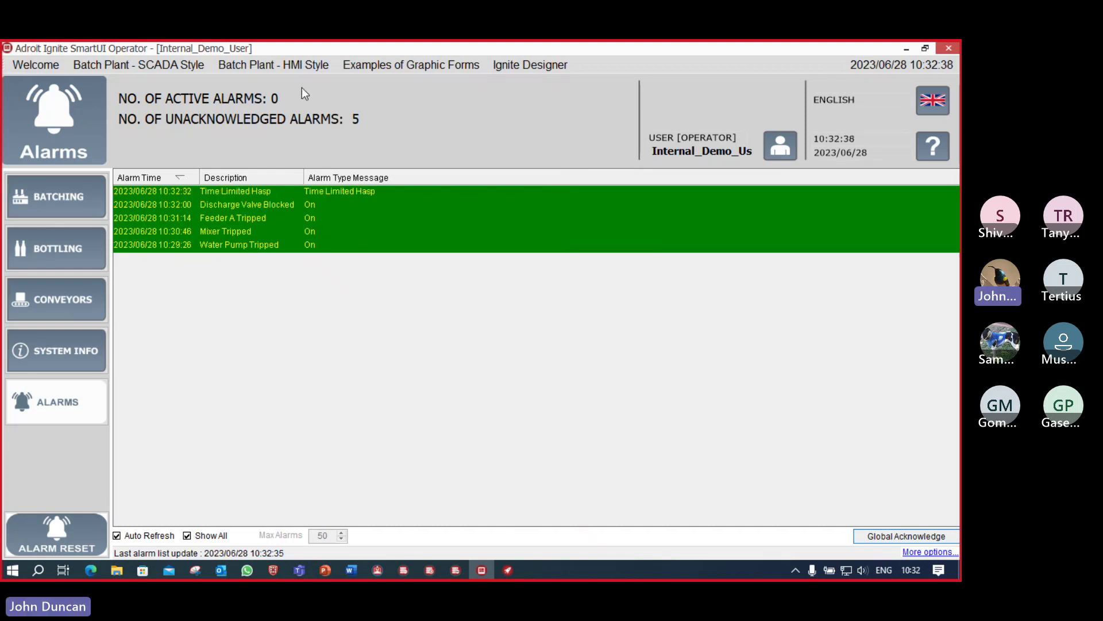
Step: Browse the graphic form examples from Ceramics 1 through Energy, Food, Mining, Oil, Renewables to Water 1
{"action": "left_click", "coordinate": [402, 64]}
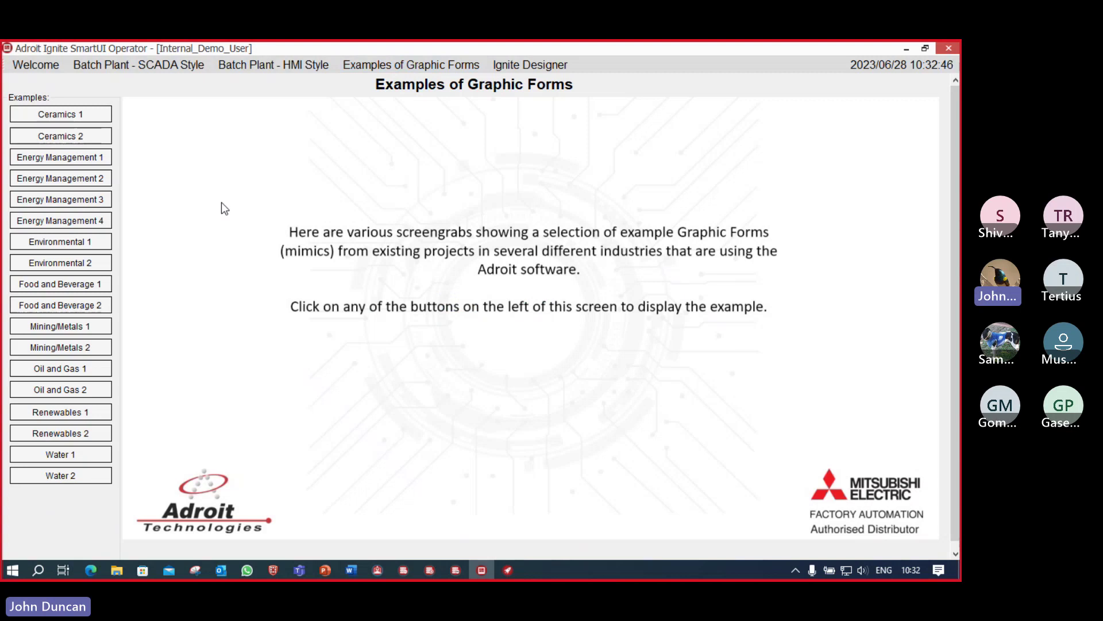
{"action": "left_click", "coordinate": [72, 118]}
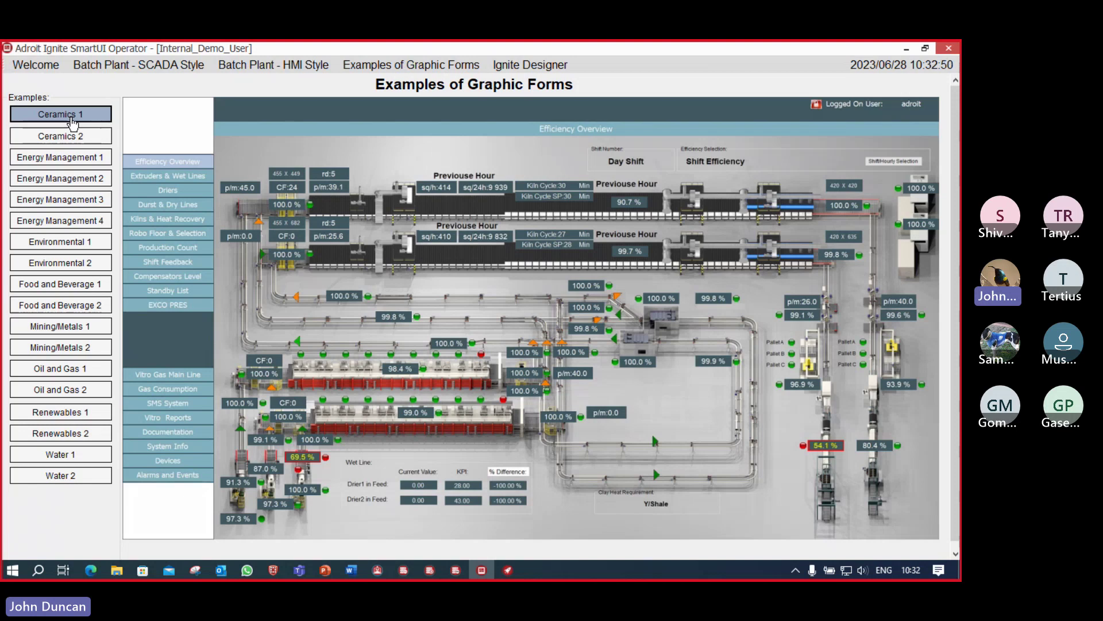
{"action": "left_click", "coordinate": [73, 141]}
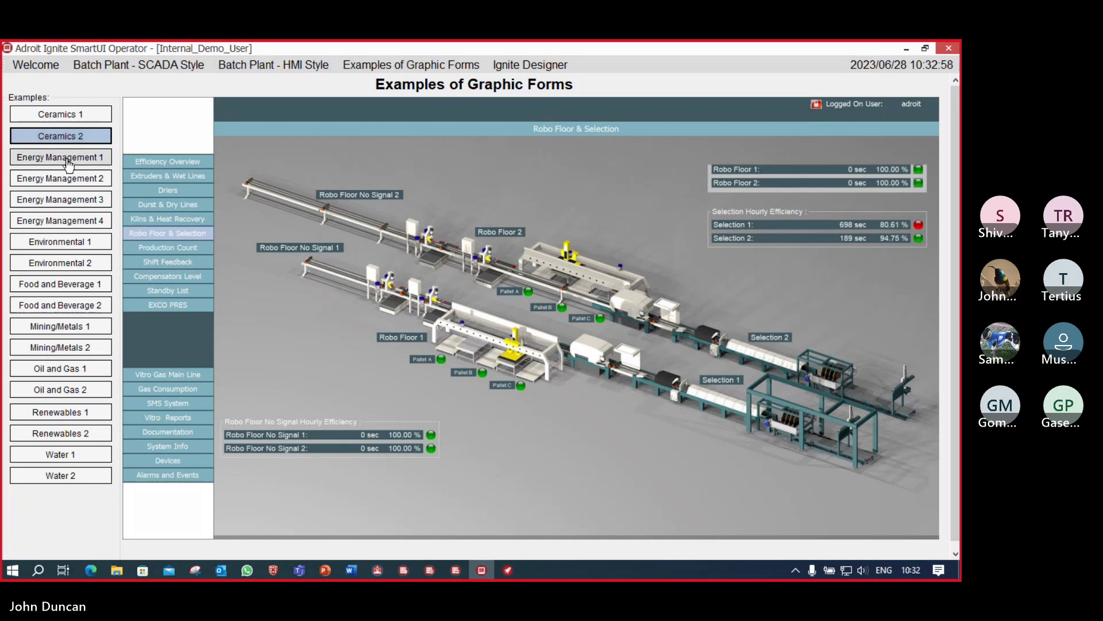
{"action": "left_click", "coordinate": [69, 162]}
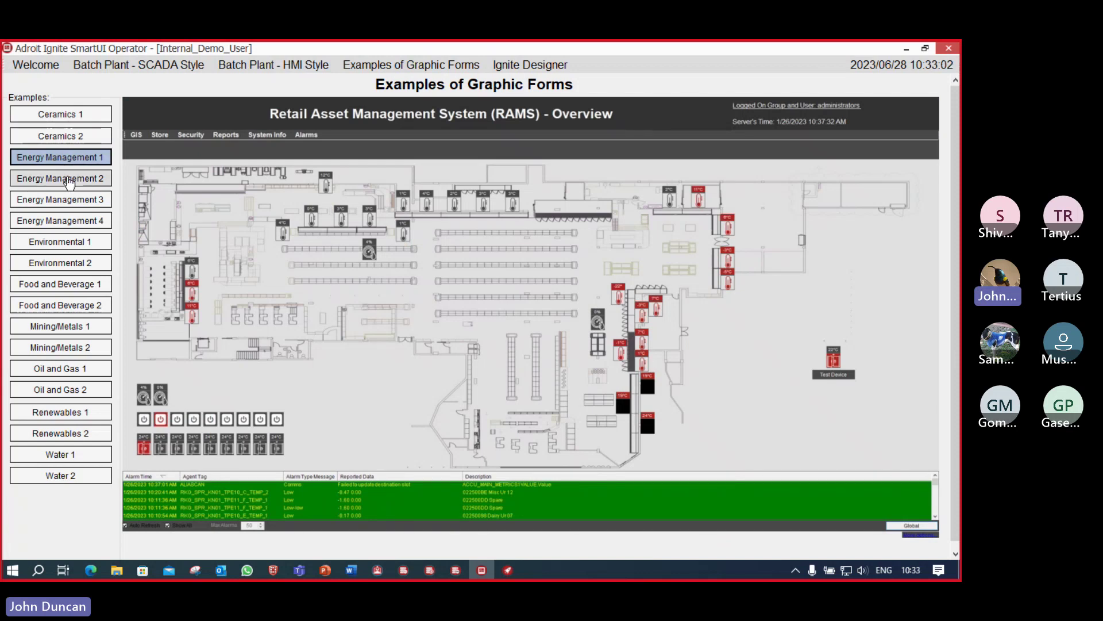
{"action": "left_click", "coordinate": [63, 243]}
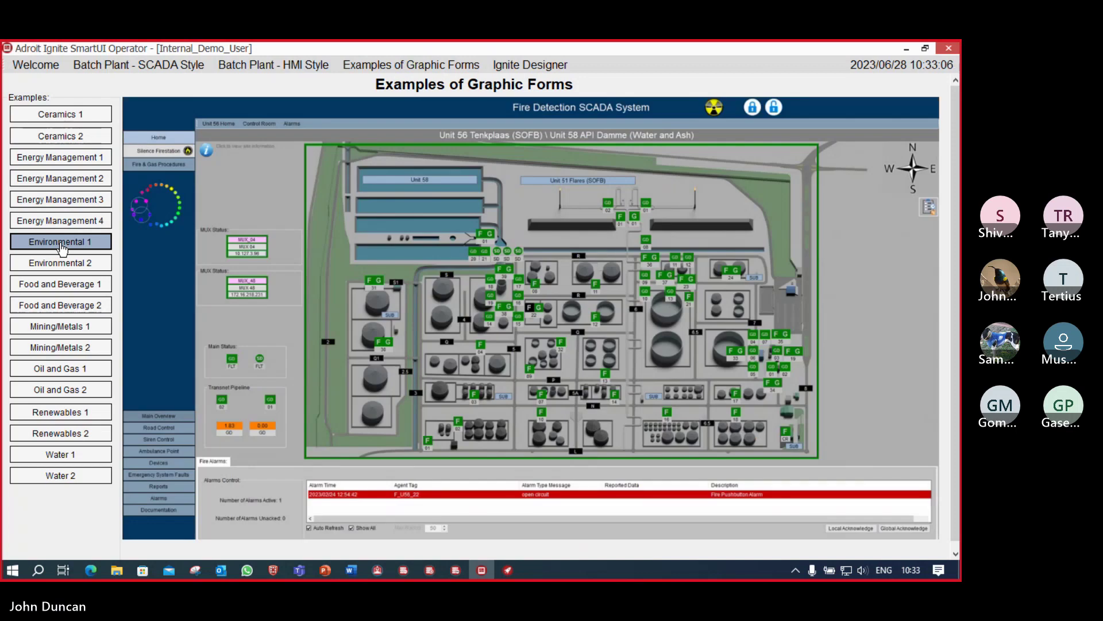
{"action": "left_click", "coordinate": [61, 270]}
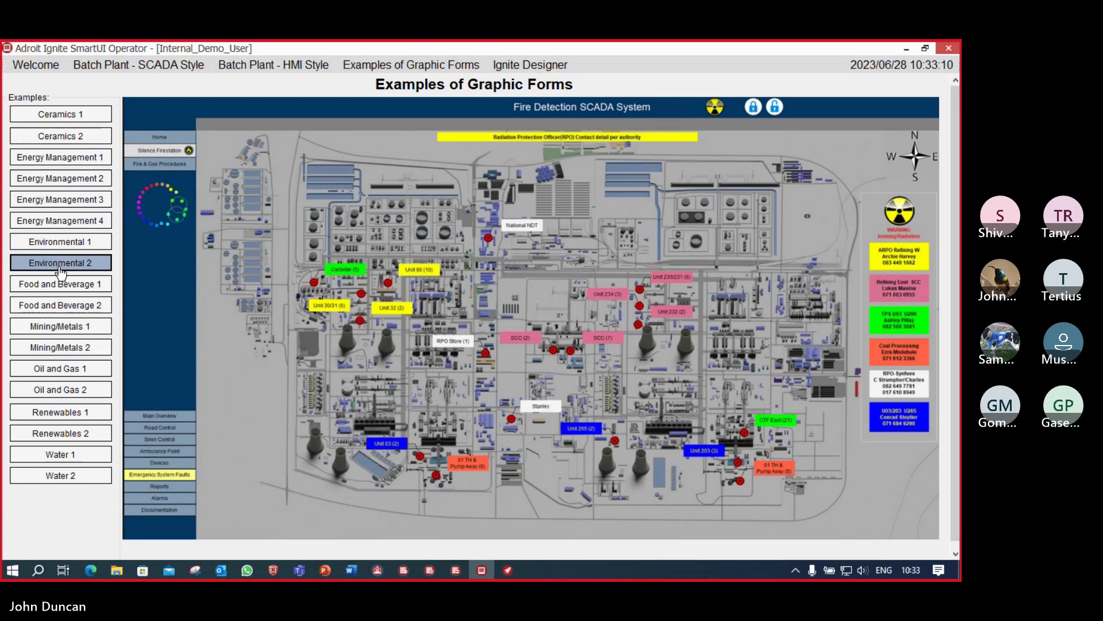
{"action": "left_click", "coordinate": [61, 287]}
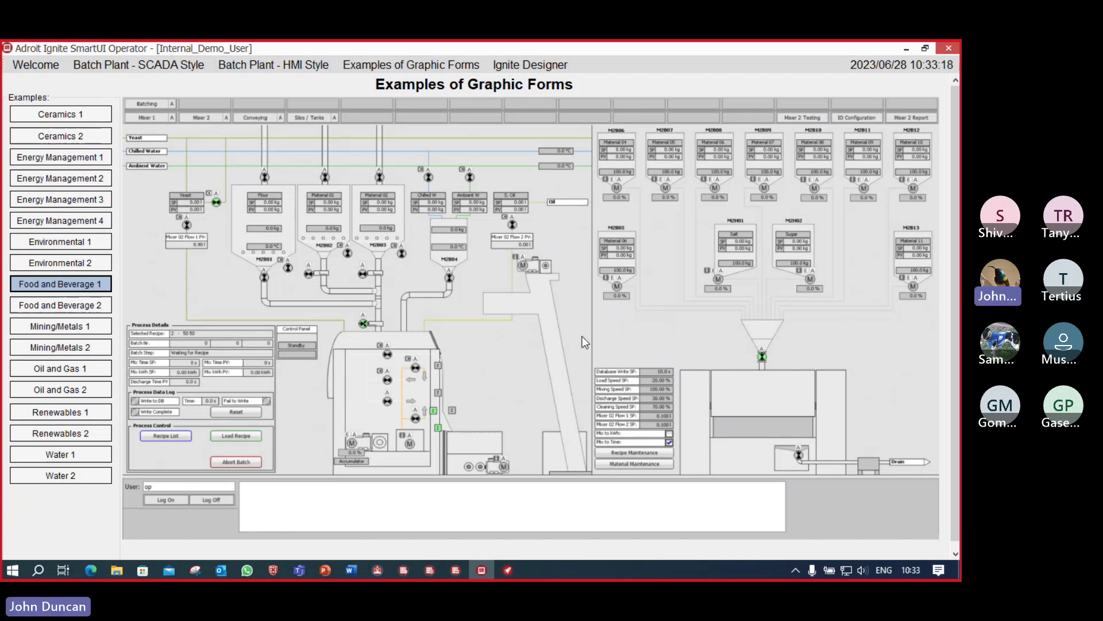
{"action": "left_click", "coordinate": [78, 309]}
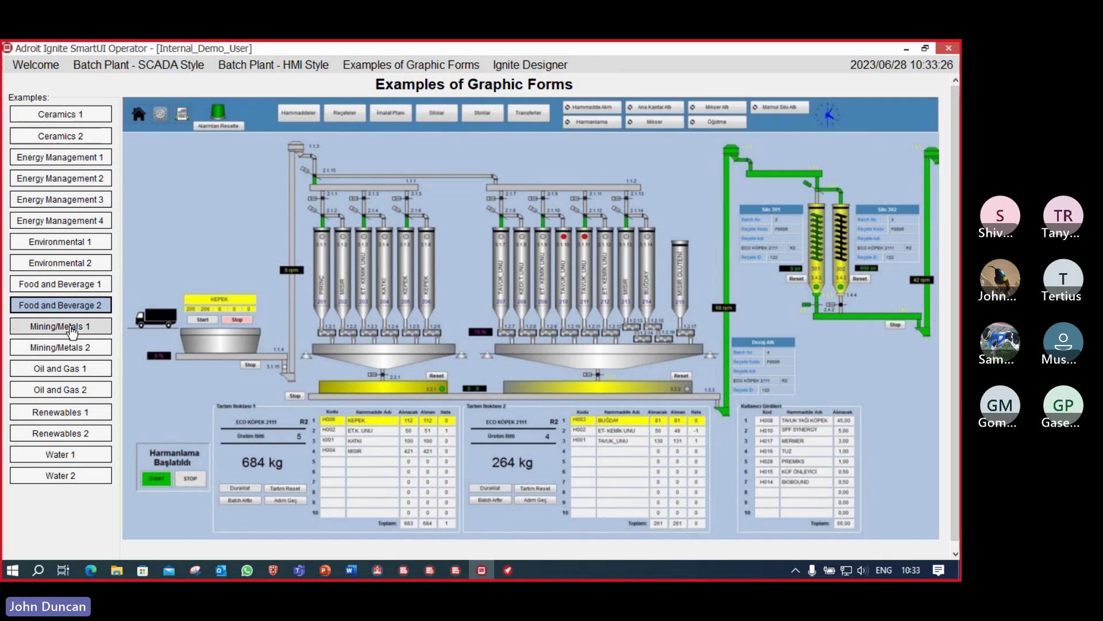
{"action": "left_click", "coordinate": [71, 331]}
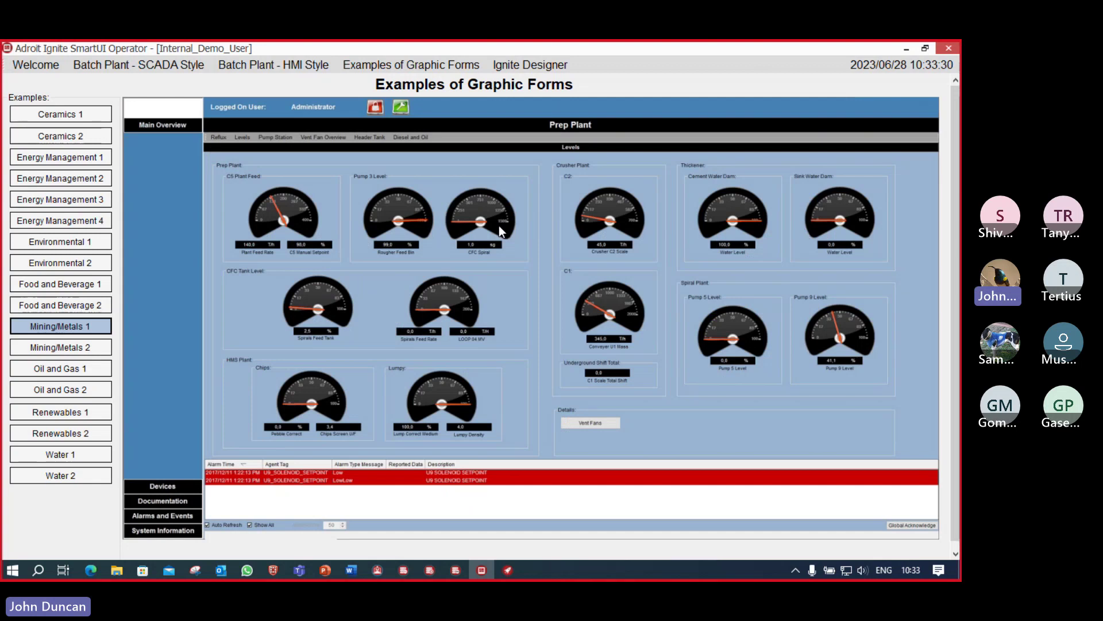
{"action": "left_click", "coordinate": [65, 373]}
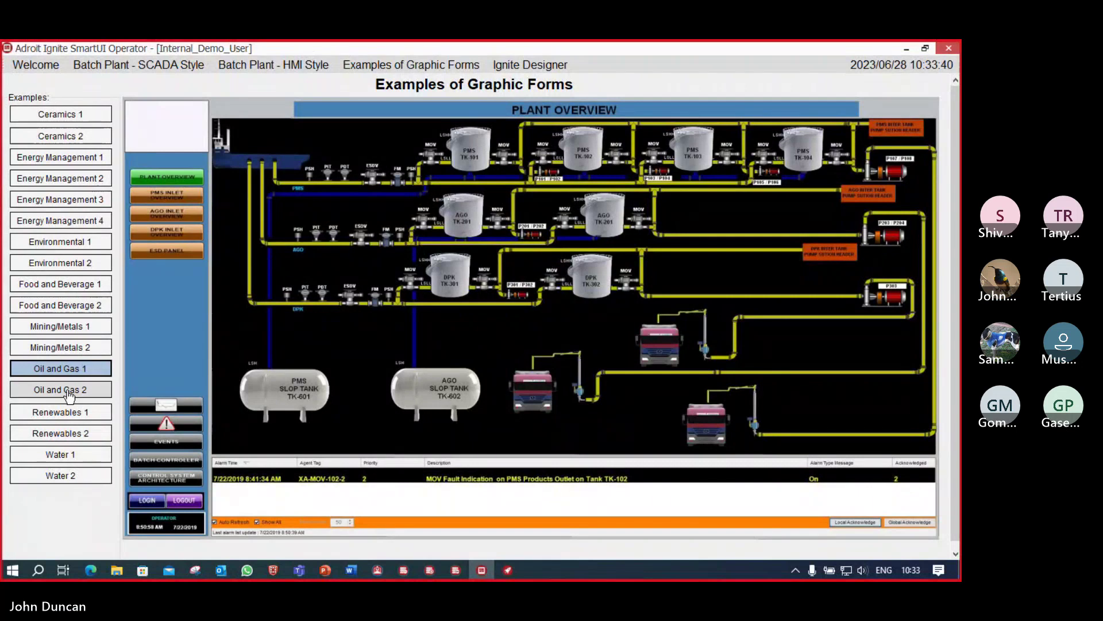
{"action": "left_click", "coordinate": [60, 417]}
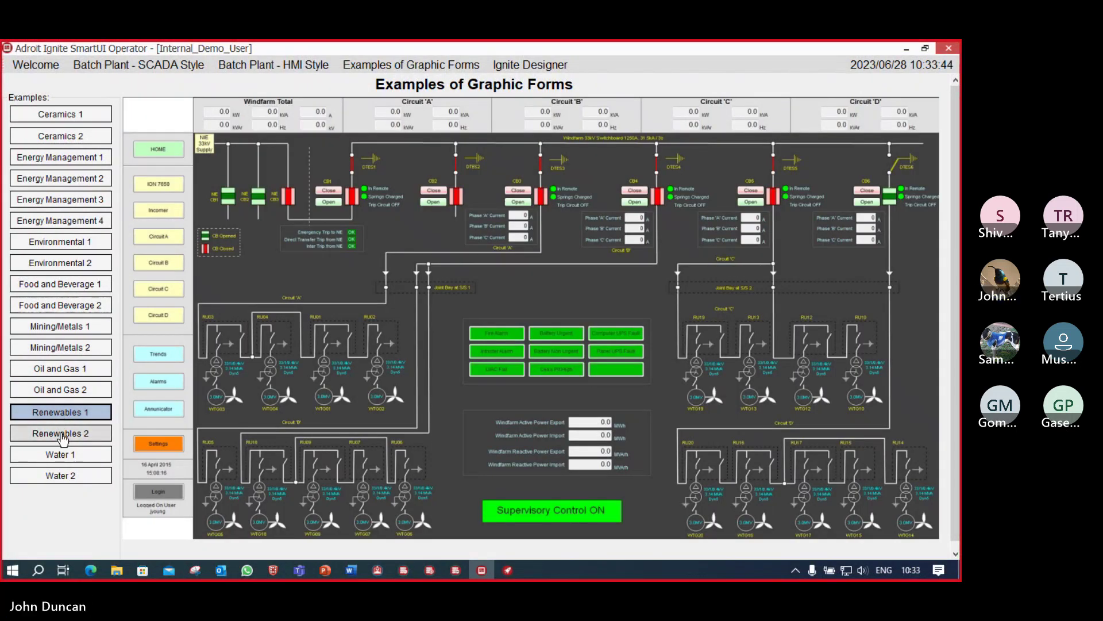
{"action": "left_click", "coordinate": [62, 438]}
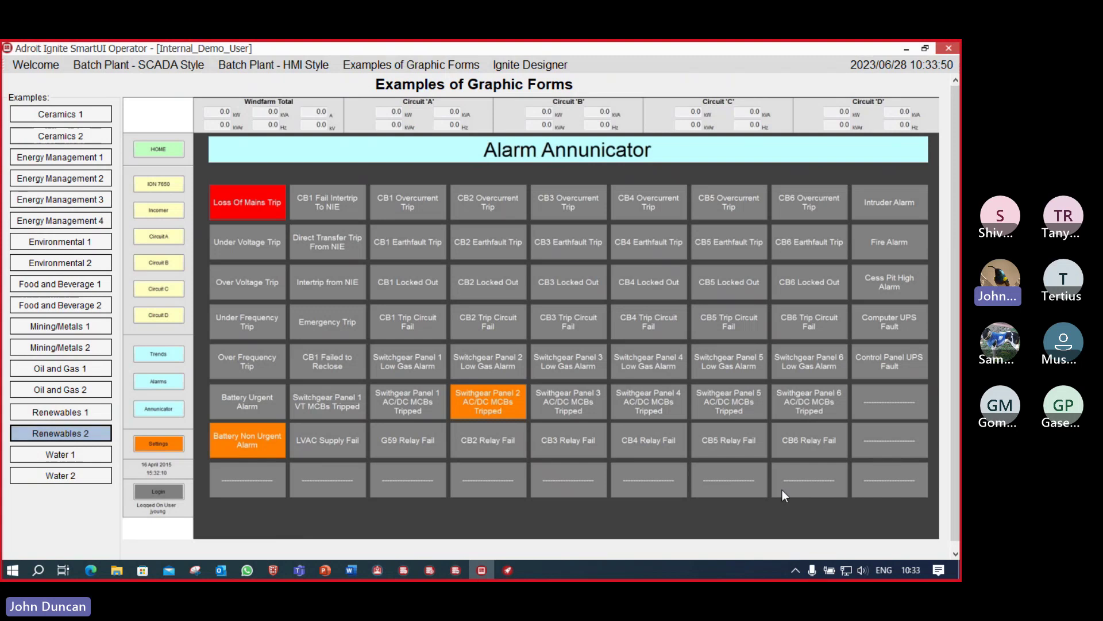
{"action": "left_click", "coordinate": [62, 456]}
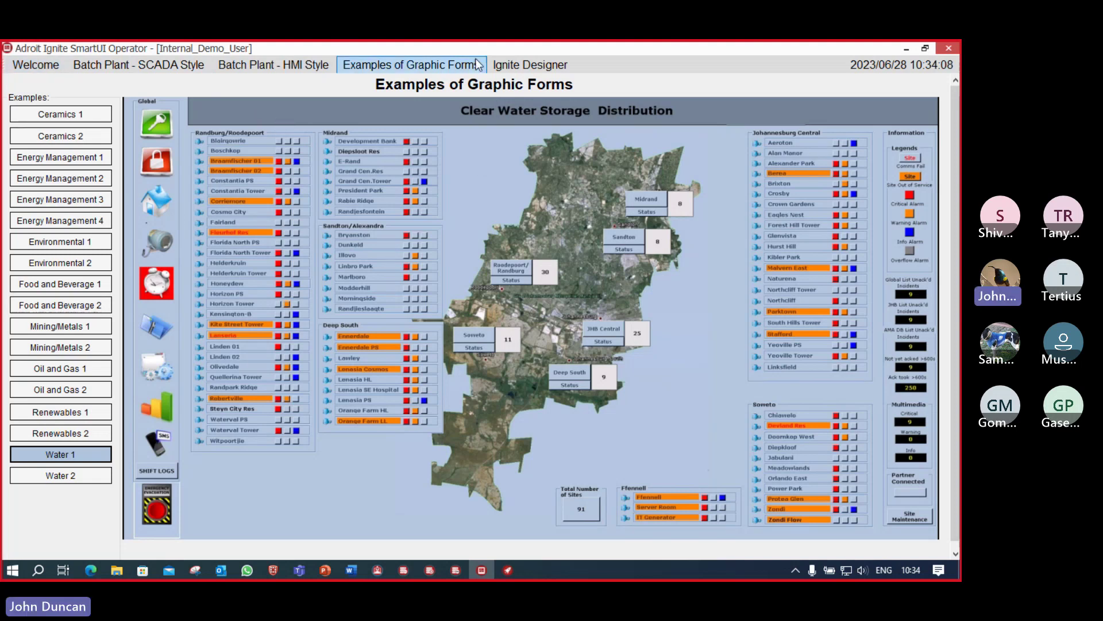
Step: Launch SmartUI Designer, widen the Context panel, collapse Projects and show the Properties pane
{"action": "left_click", "coordinate": [550, 65]}
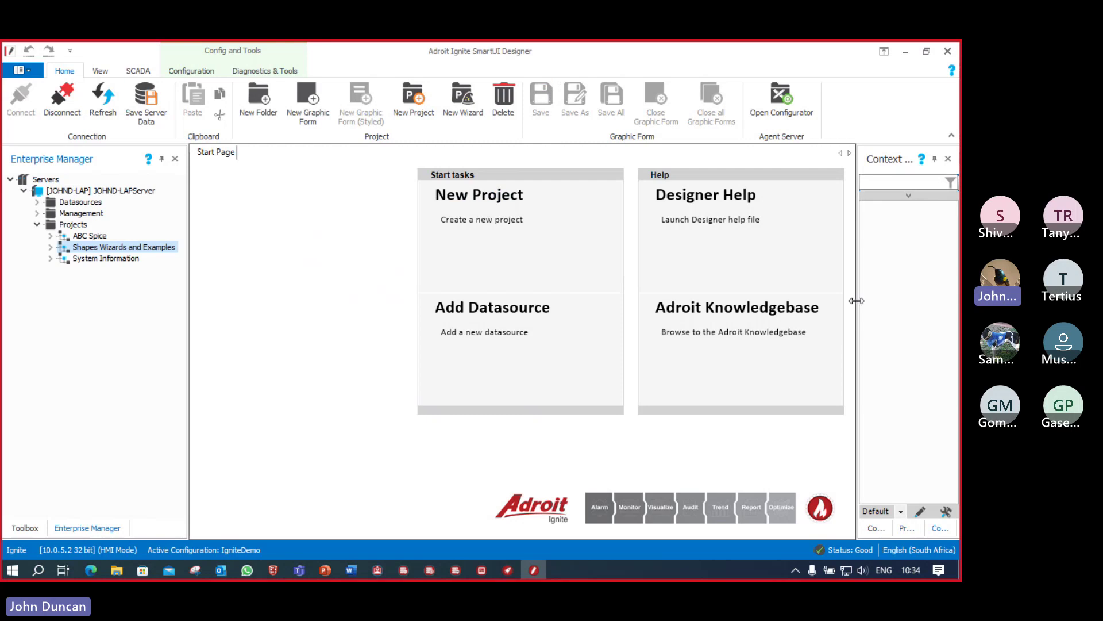
{"action": "left_click_drag", "start_coordinate": [856, 301], "coordinate": [792, 300]}
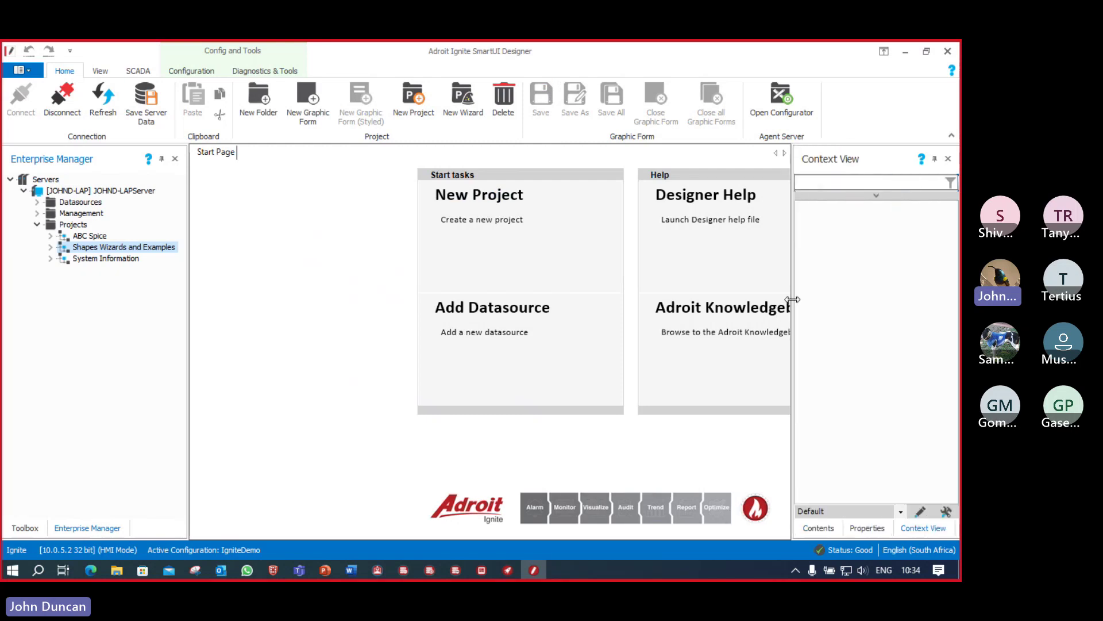
{"action": "left_click", "coordinate": [37, 226]}
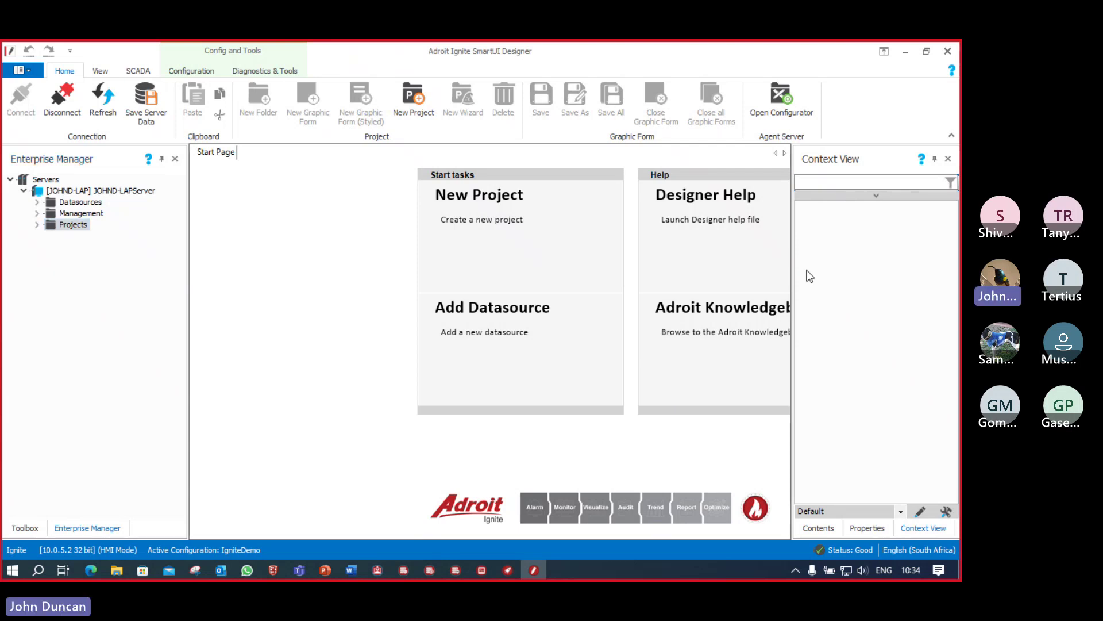
{"action": "left_click", "coordinate": [878, 532]}
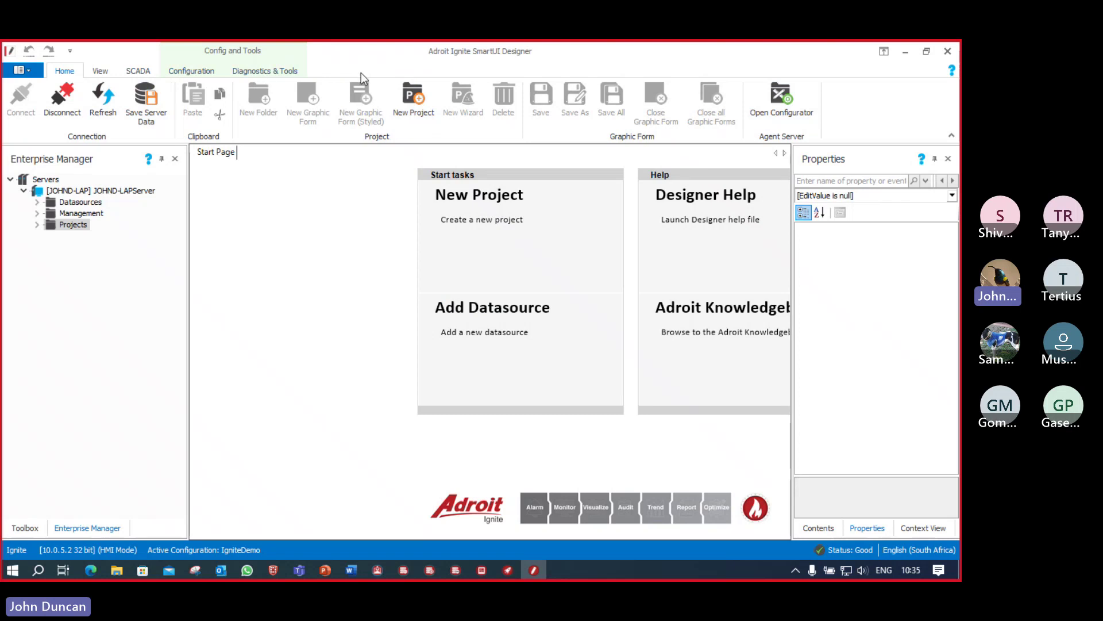
Step: Expand Datasources > Adroit > AgentGroup > Analog and widen the server tree pane
{"action": "left_click", "coordinate": [37, 203]}
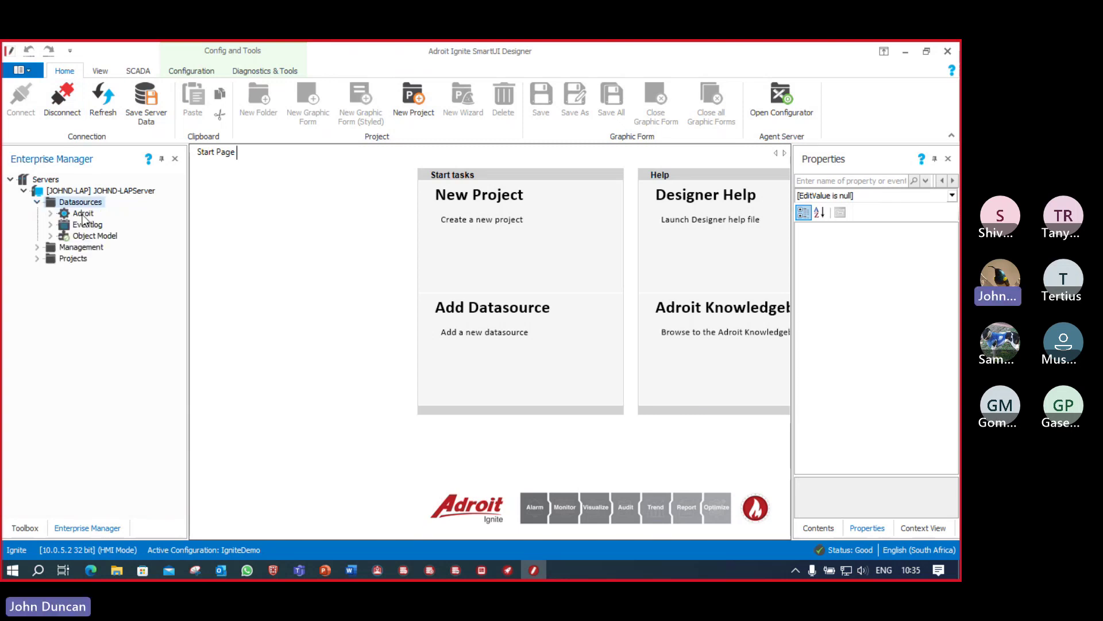
{"action": "left_click", "coordinate": [51, 213]}
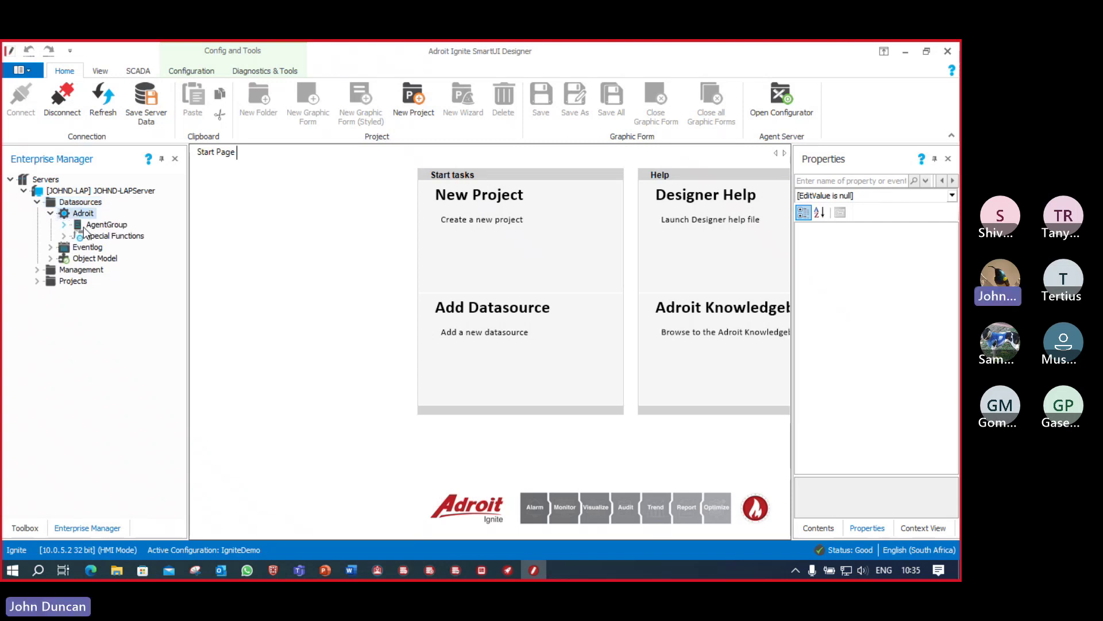
{"action": "left_click", "coordinate": [64, 224]}
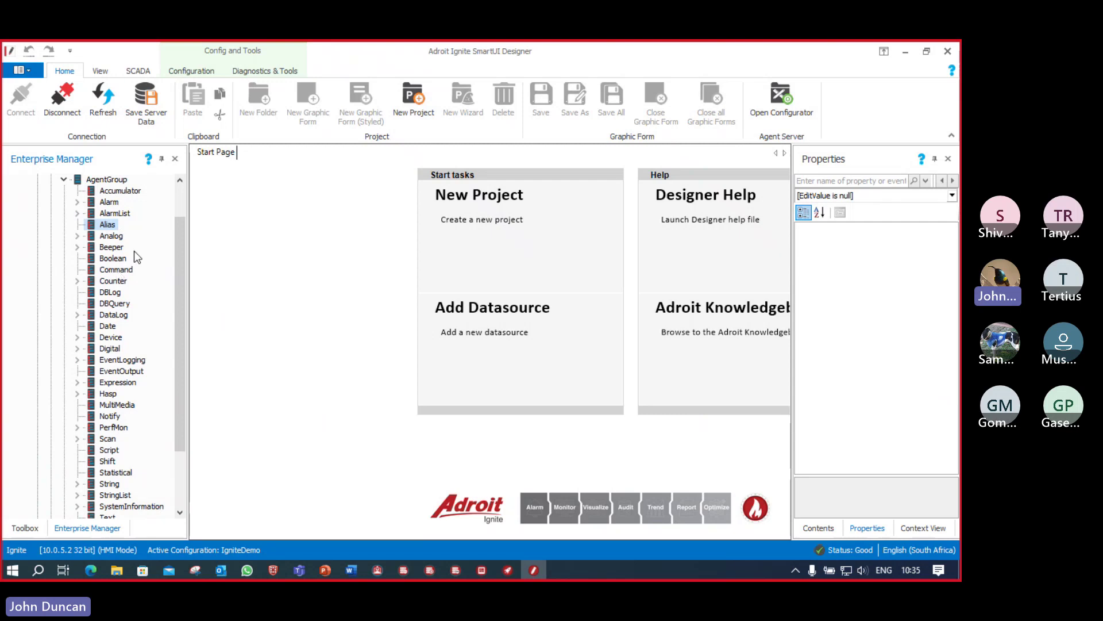
{"action": "scroll", "coordinate": [129, 275], "scroll_direction": "down", "scroll_amount": 3}
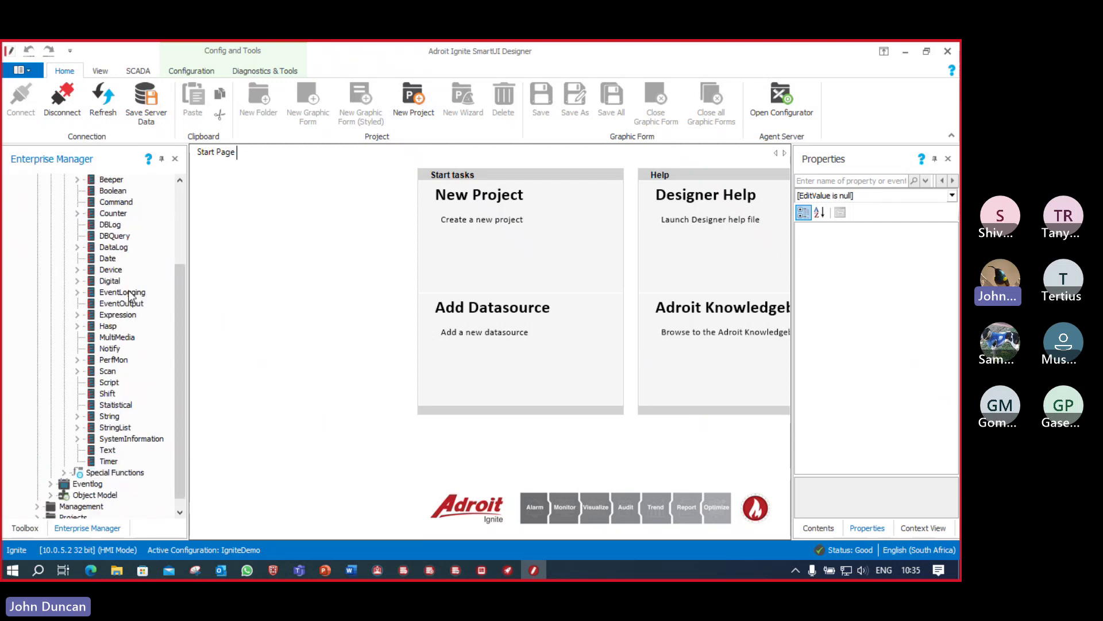
{"action": "scroll", "coordinate": [129, 293], "scroll_direction": "up", "scroll_amount": 4}
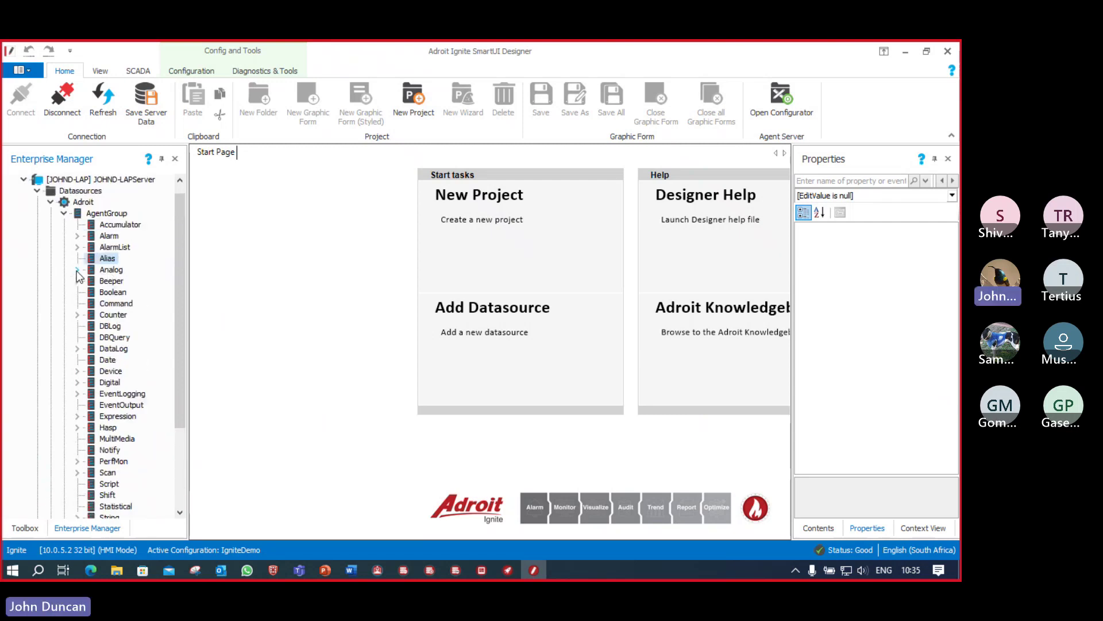
{"action": "left_click", "coordinate": [77, 269]}
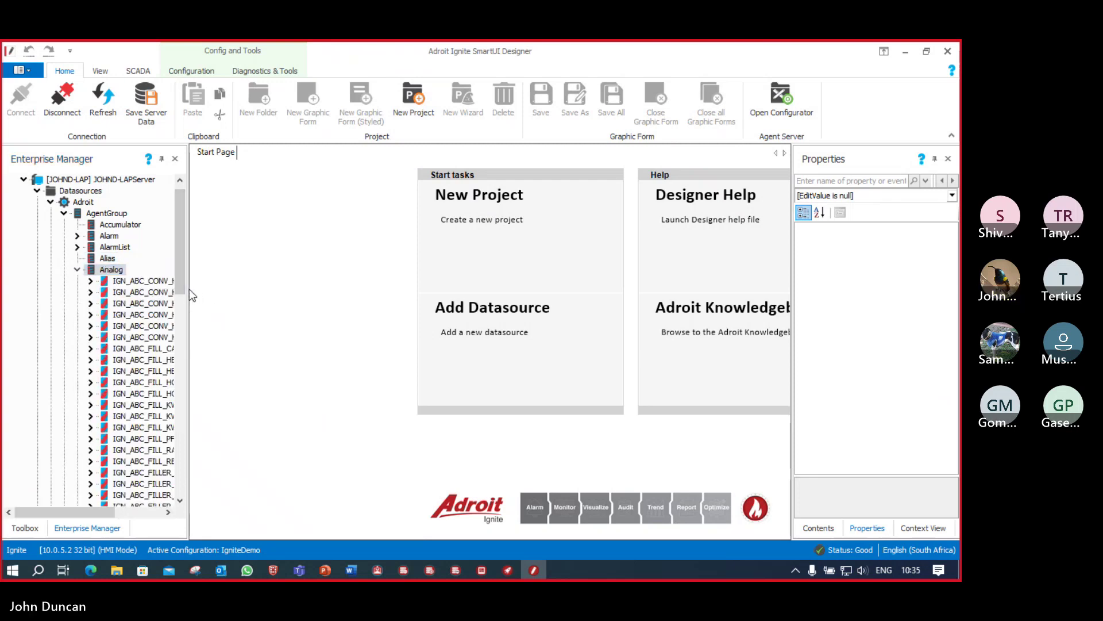
{"action": "left_click_drag", "start_coordinate": [189, 288], "coordinate": [298, 290]}
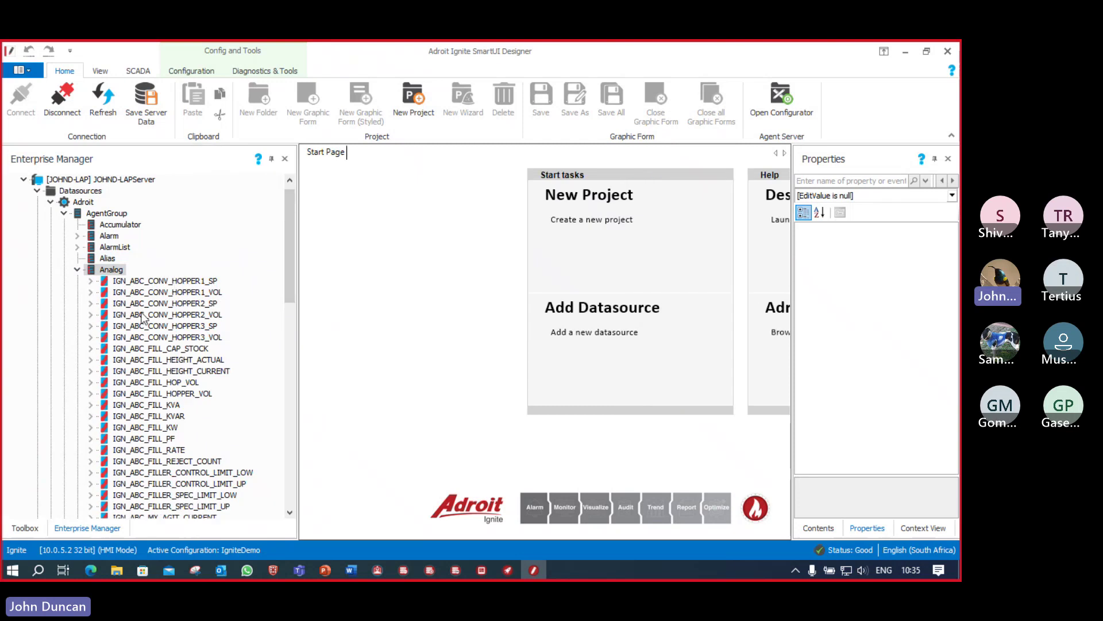
{"action": "scroll", "coordinate": [142, 322], "scroll_direction": "down", "scroll_amount": 2}
{"action": "scroll", "coordinate": [142, 322], "scroll_direction": "down", "scroll_amount": 2}
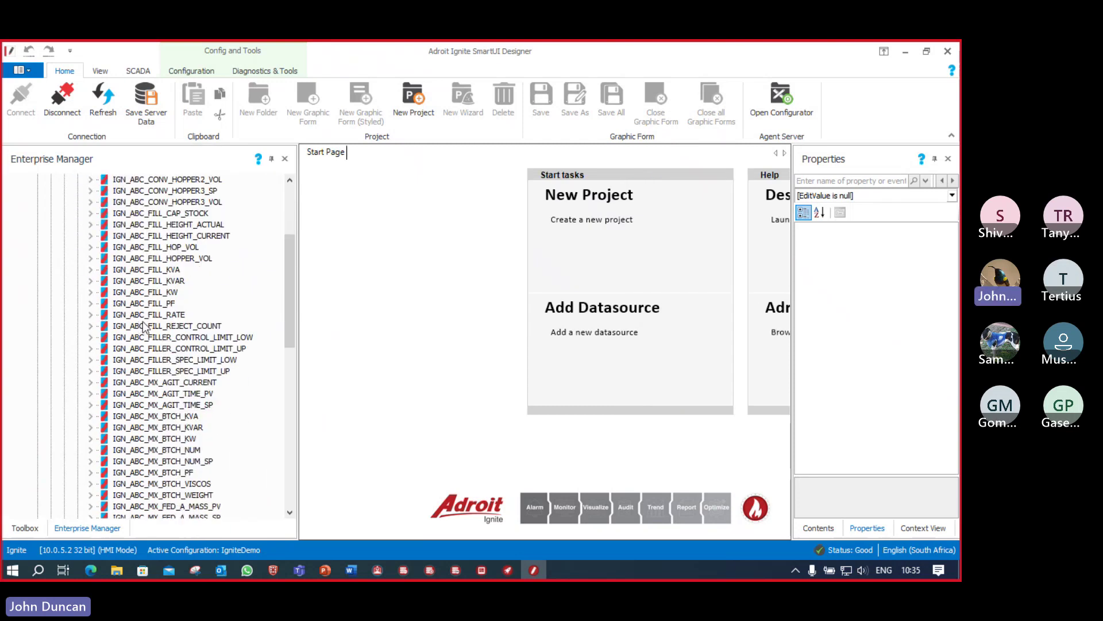
{"action": "scroll", "coordinate": [144, 327], "scroll_direction": "down", "scroll_amount": 4}
{"action": "scroll", "coordinate": [144, 329], "scroll_direction": "up", "scroll_amount": 6}
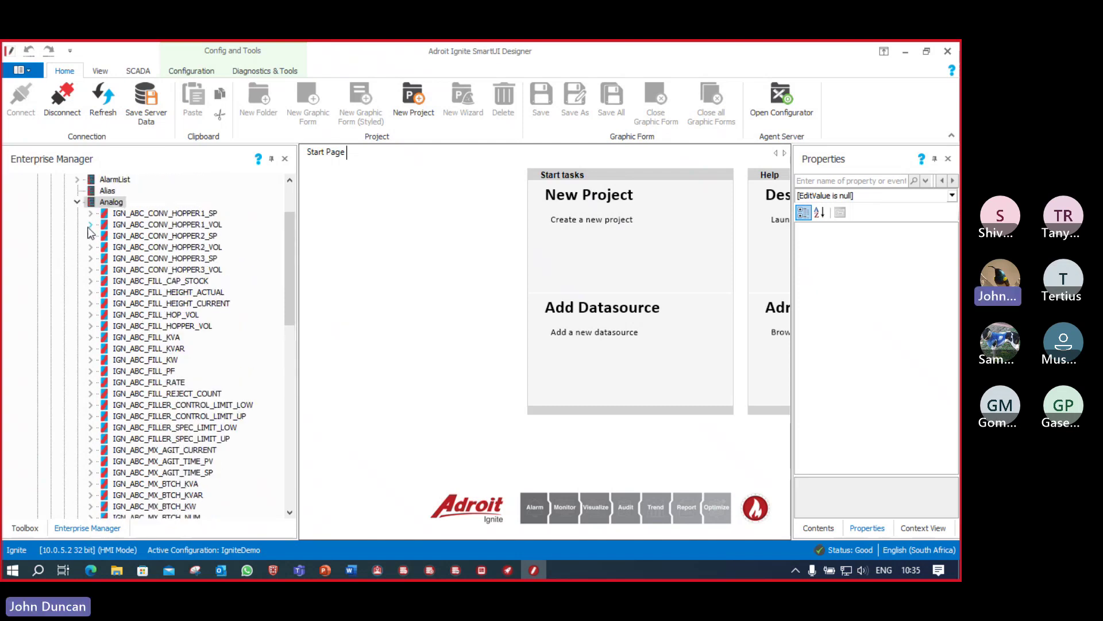
Step: Inspect the properties of the analog tag IGN_ABC_CONV_HOPPER1_VOL
{"action": "left_click", "coordinate": [91, 225]}
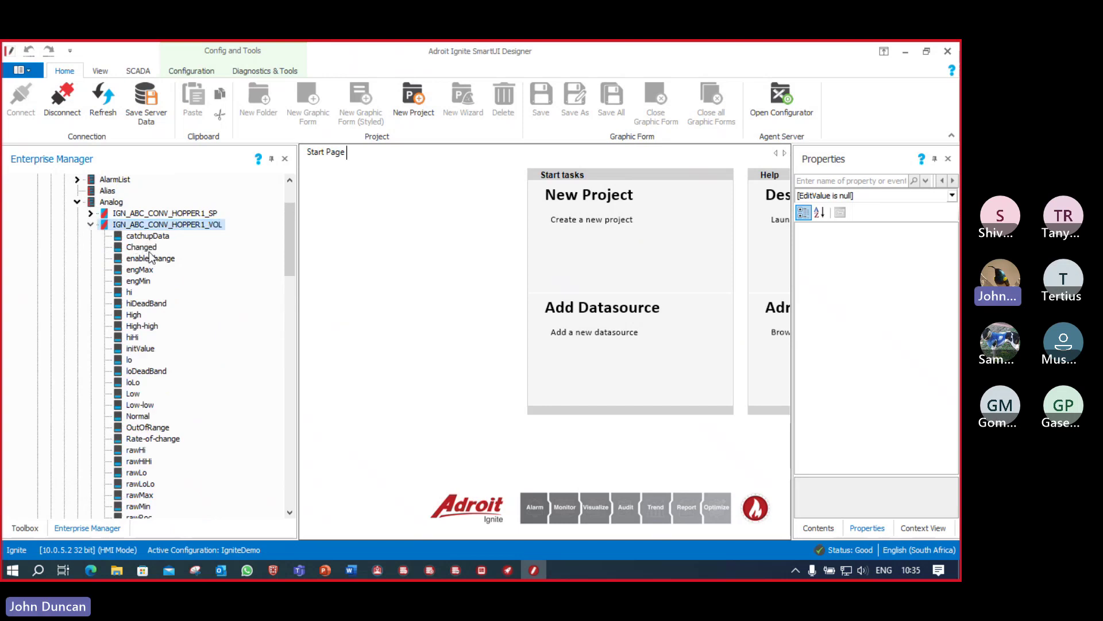
{"action": "scroll", "coordinate": [145, 339], "scroll_direction": "down", "scroll_amount": 1}
{"action": "scroll", "coordinate": [145, 339], "scroll_direction": "down", "scroll_amount": 1}
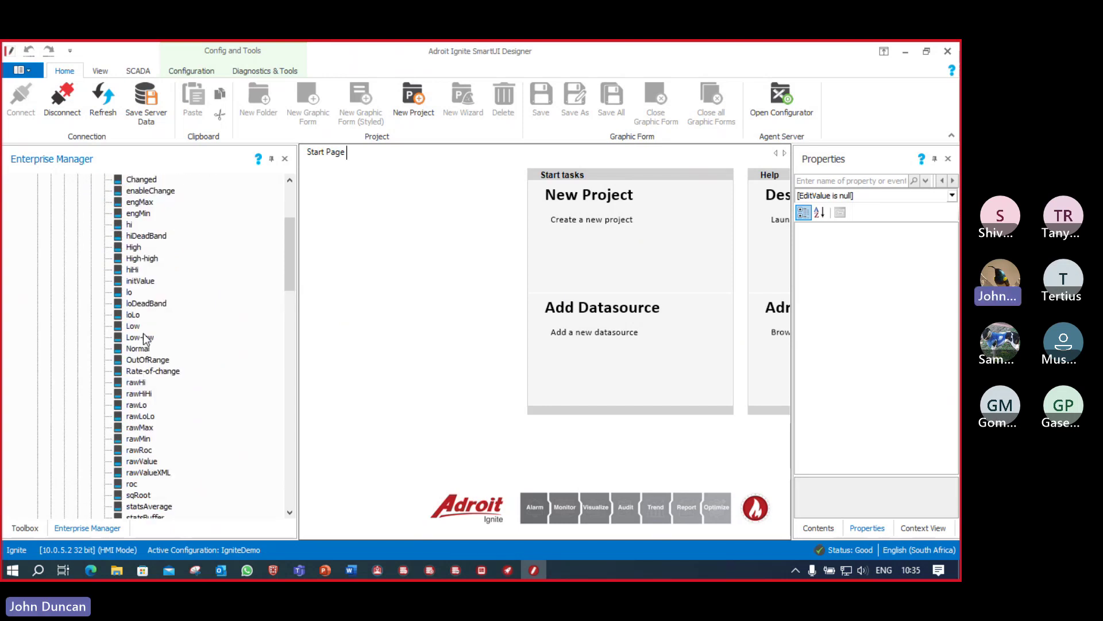
{"action": "scroll", "coordinate": [144, 339], "scroll_direction": "down", "scroll_amount": 6}
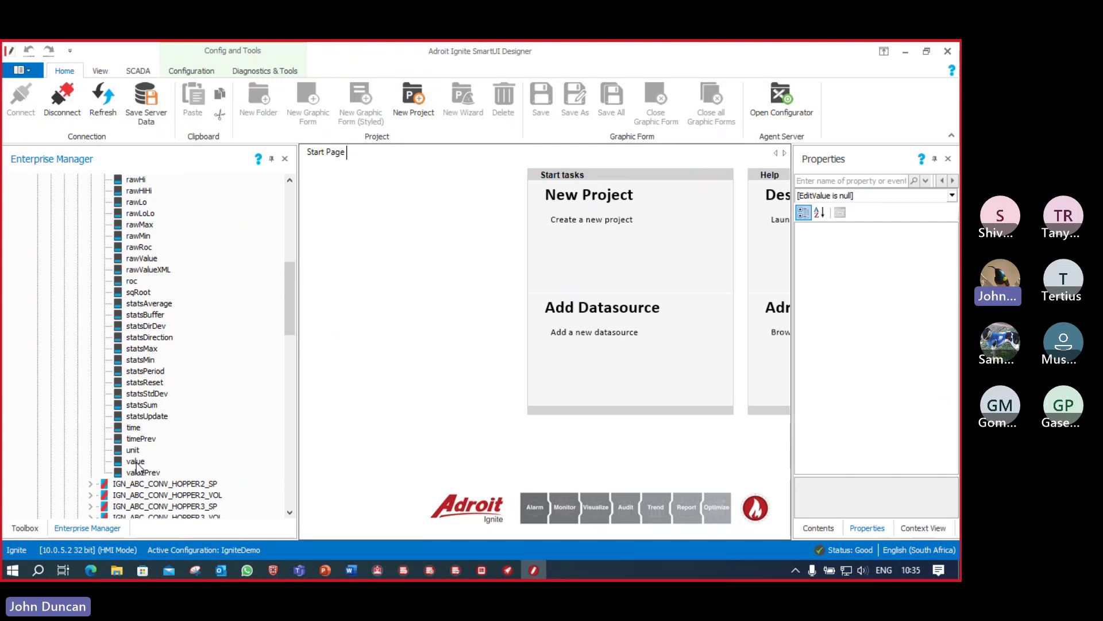
{"action": "scroll", "coordinate": [145, 333], "scroll_direction": "up", "scroll_amount": 2}
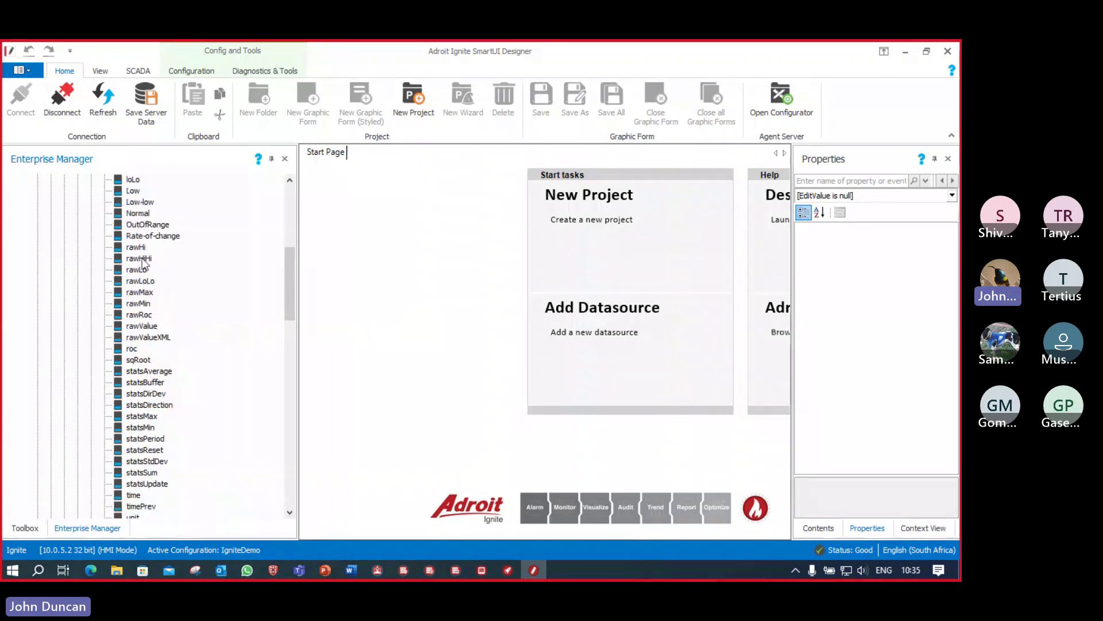
{"action": "scroll", "coordinate": [143, 253], "scroll_direction": "up", "scroll_amount": 3}
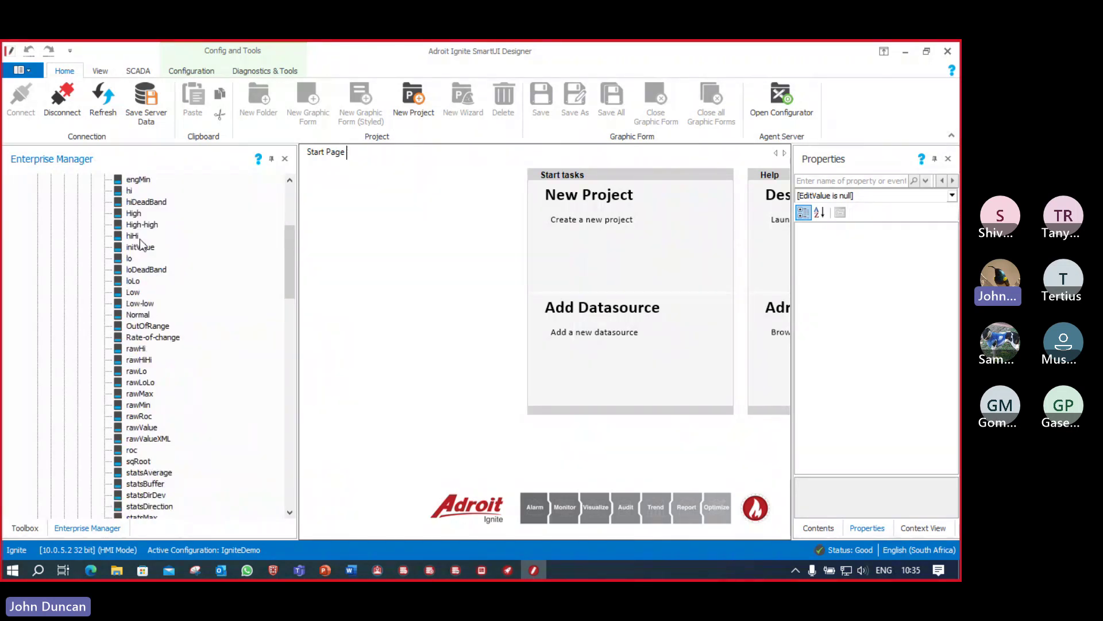
{"action": "scroll", "coordinate": [142, 244], "scroll_direction": "up", "scroll_amount": 2}
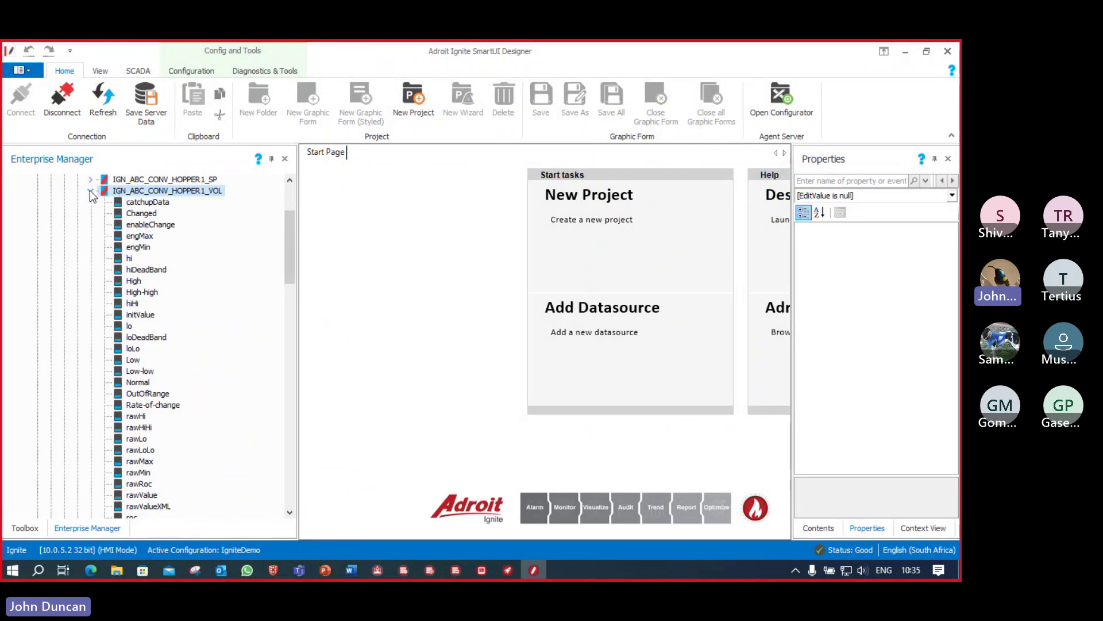
{"action": "scroll", "coordinate": [159, 282], "scroll_direction": "down", "scroll_amount": 3}
{"action": "scroll", "coordinate": [159, 310], "scroll_direction": "up", "scroll_amount": 5}
Step: Fold away the tag properties, the Analog list and the AgentGroup branch
{"action": "left_click", "coordinate": [91, 259]}
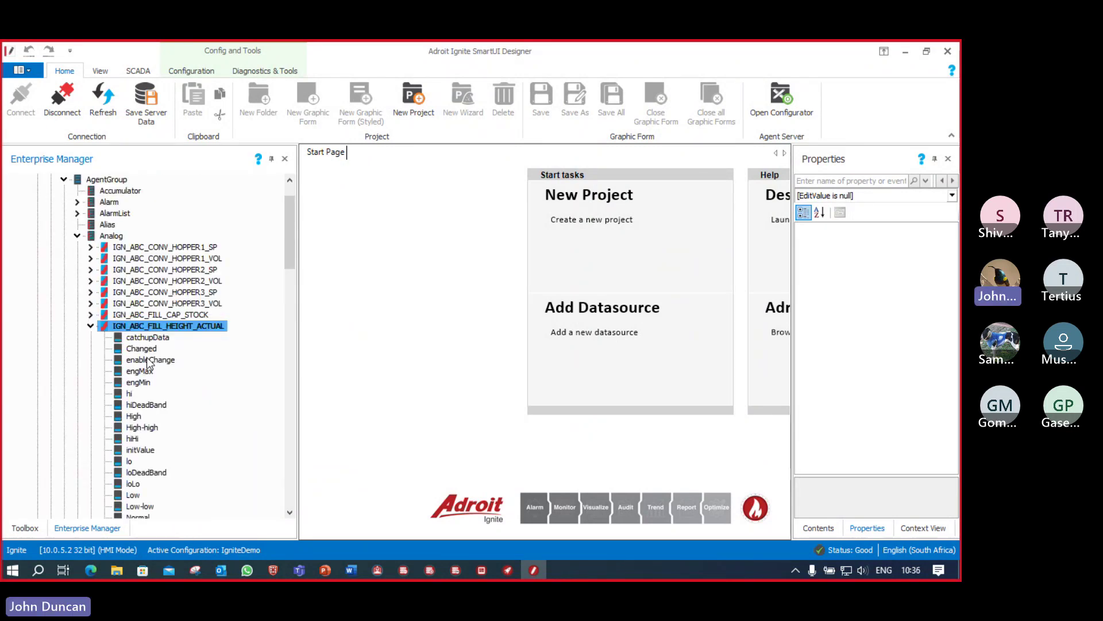
{"action": "scroll", "coordinate": [151, 373], "scroll_direction": "down", "scroll_amount": 10}
{"action": "scroll", "coordinate": [153, 377], "scroll_direction": "down", "scroll_amount": 2}
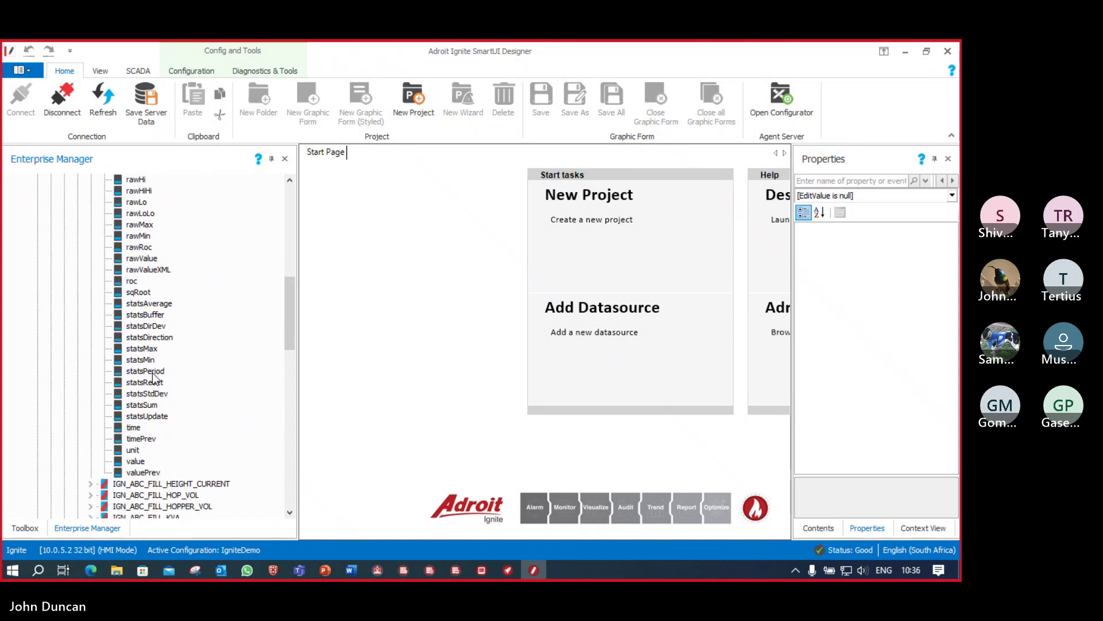
{"action": "scroll", "coordinate": [152, 376], "scroll_direction": "up", "scroll_amount": 15}
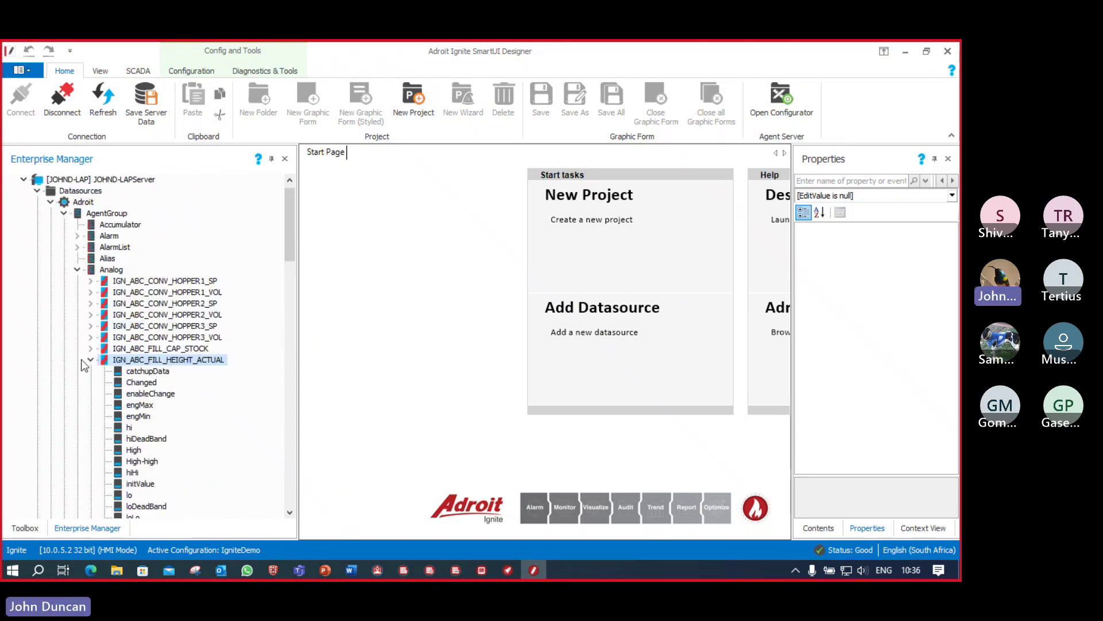
{"action": "left_click", "coordinate": [90, 360]}
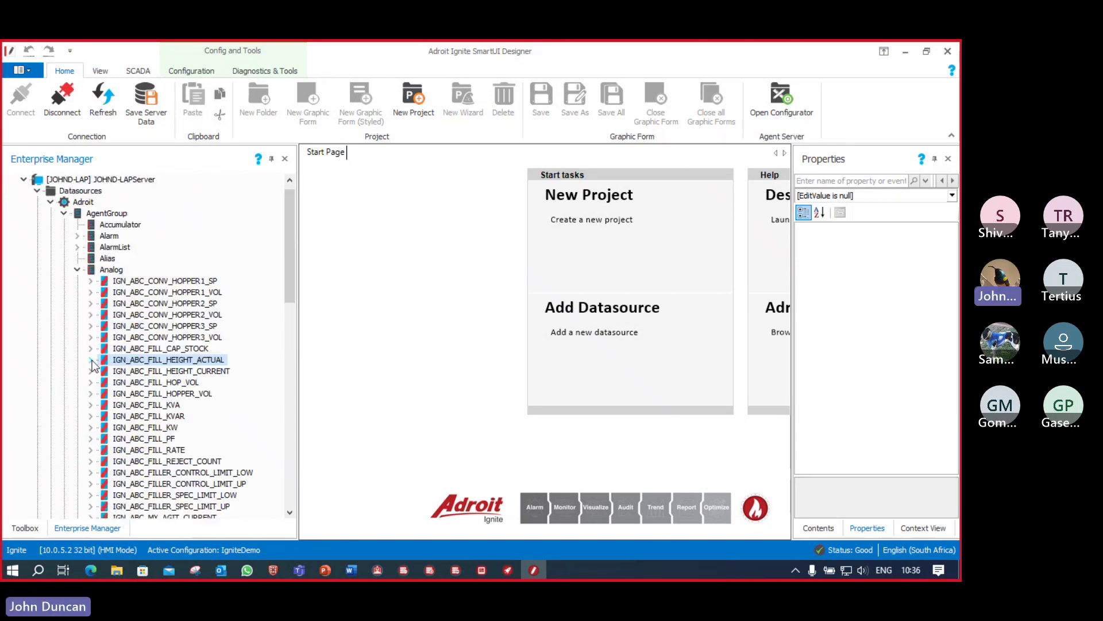
{"action": "left_click", "coordinate": [78, 270]}
{"action": "left_click", "coordinate": [64, 213]}
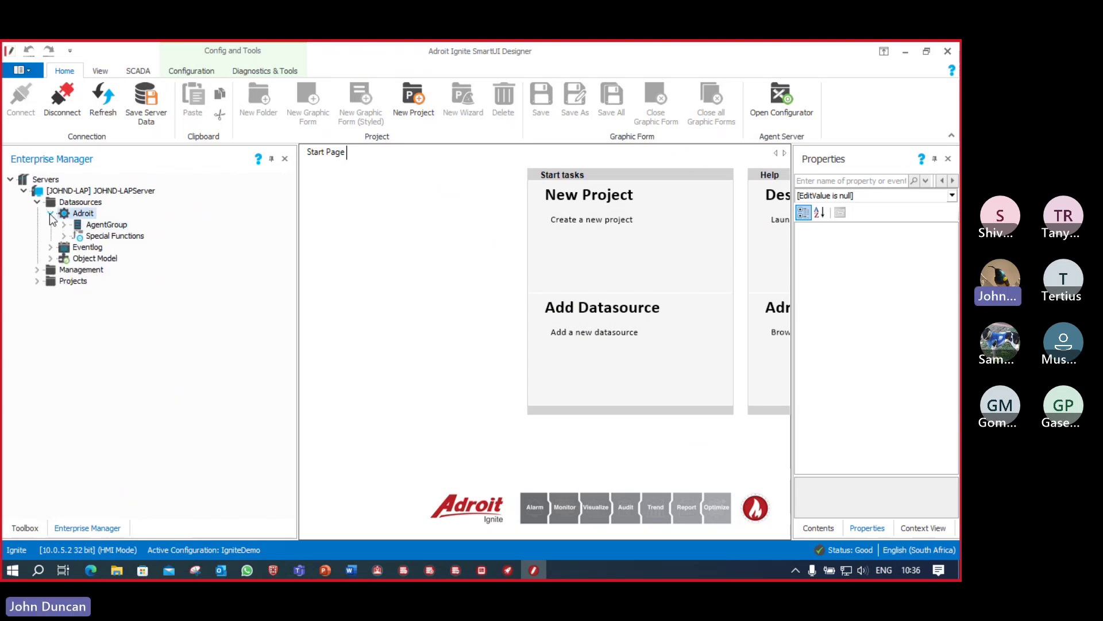
Step: Collapse the Datasources and expand Management > Profile to list the Default profile
{"action": "left_click", "coordinate": [51, 215]}
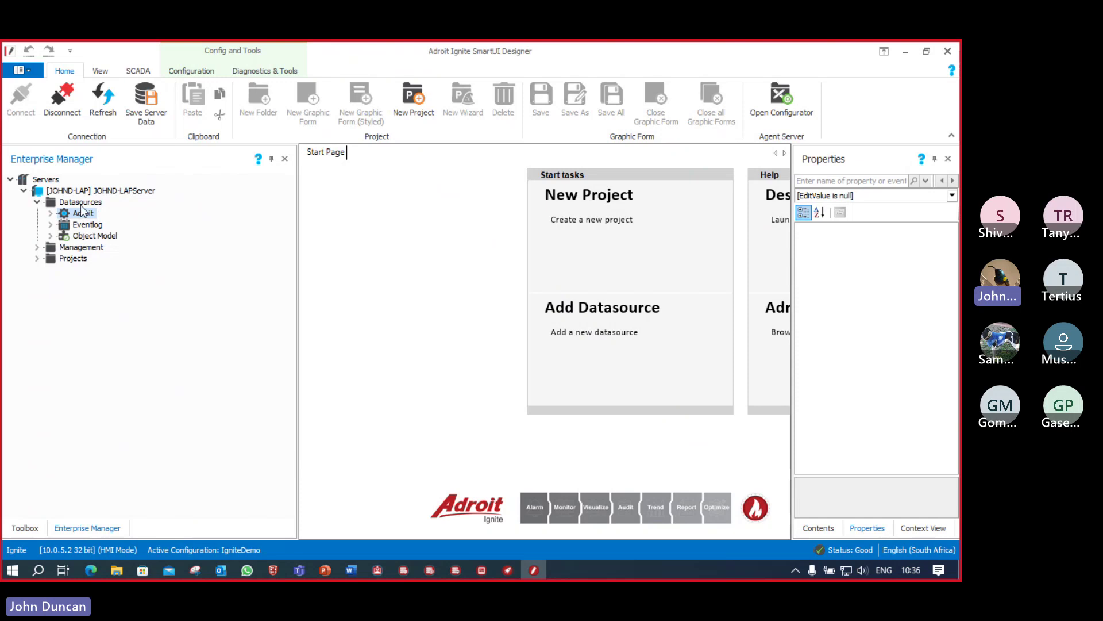
{"action": "left_click", "coordinate": [37, 202]}
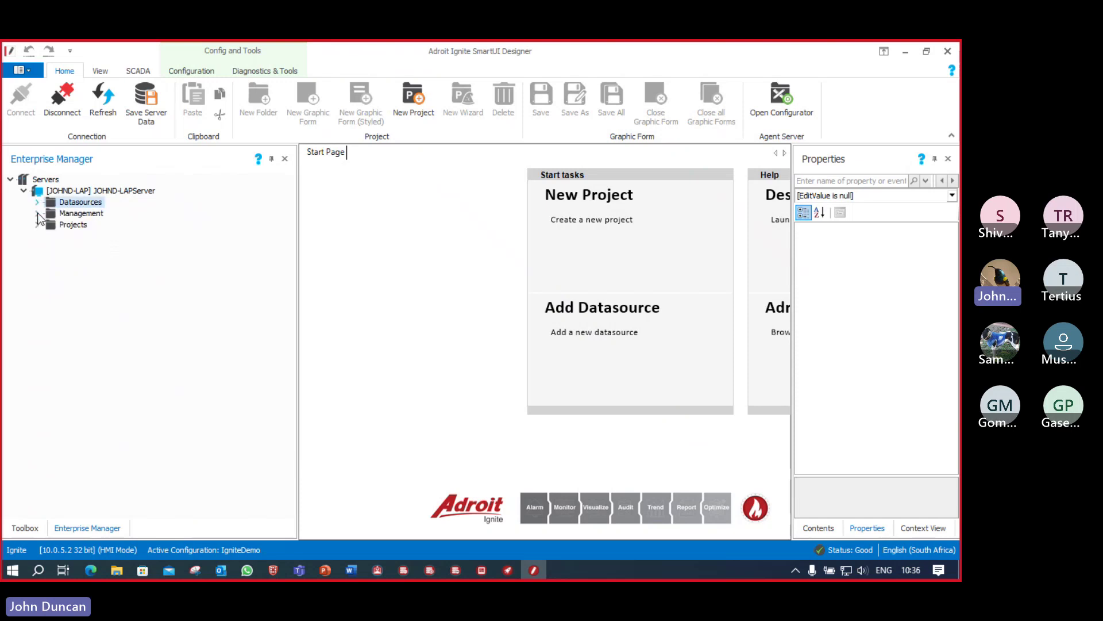
{"action": "left_click", "coordinate": [37, 213]}
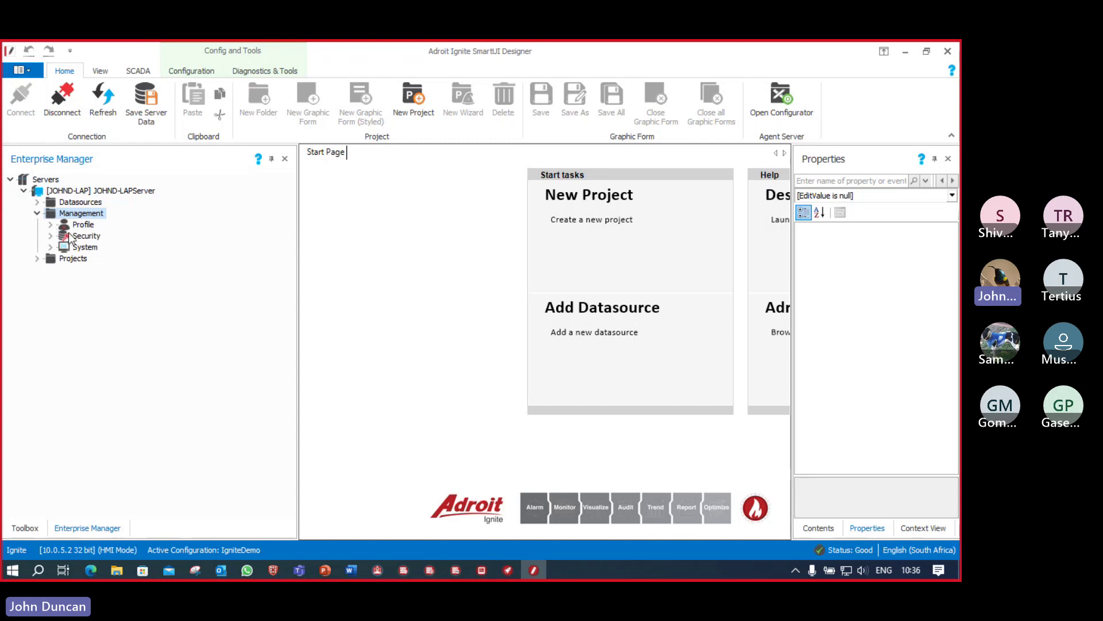
{"action": "left_click", "coordinate": [51, 225]}
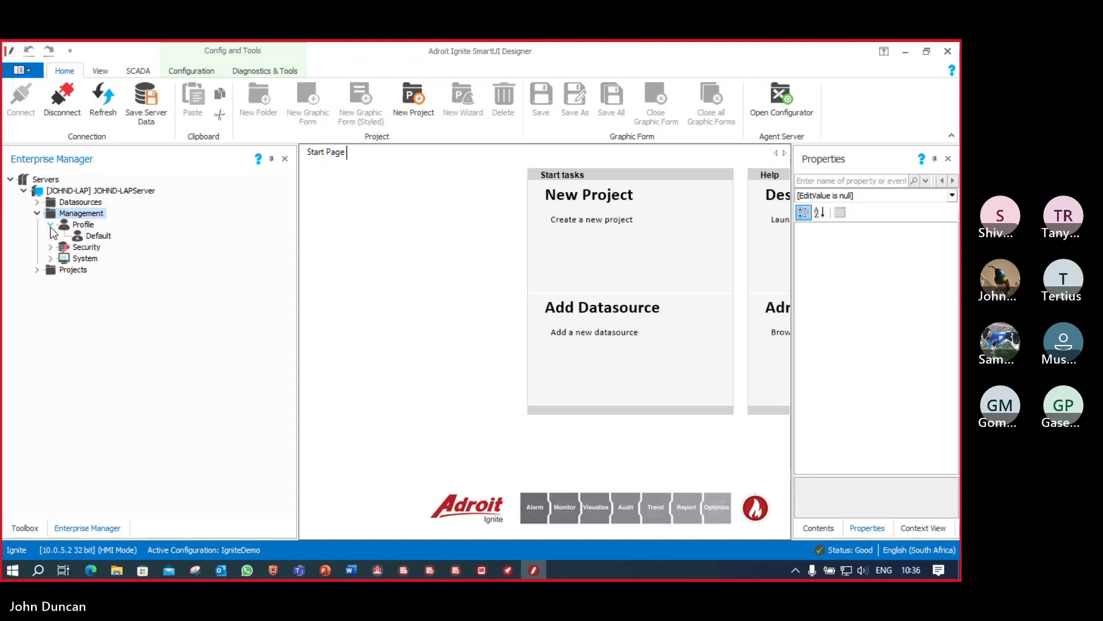
Step: Review the Default profile's Operator Settings, confirming DefaultGraphicFormPath is ABC Spice.Landing, then finish
{"action": "right_click", "coordinate": [99, 235]}
{"action": "left_click", "coordinate": [144, 247]}
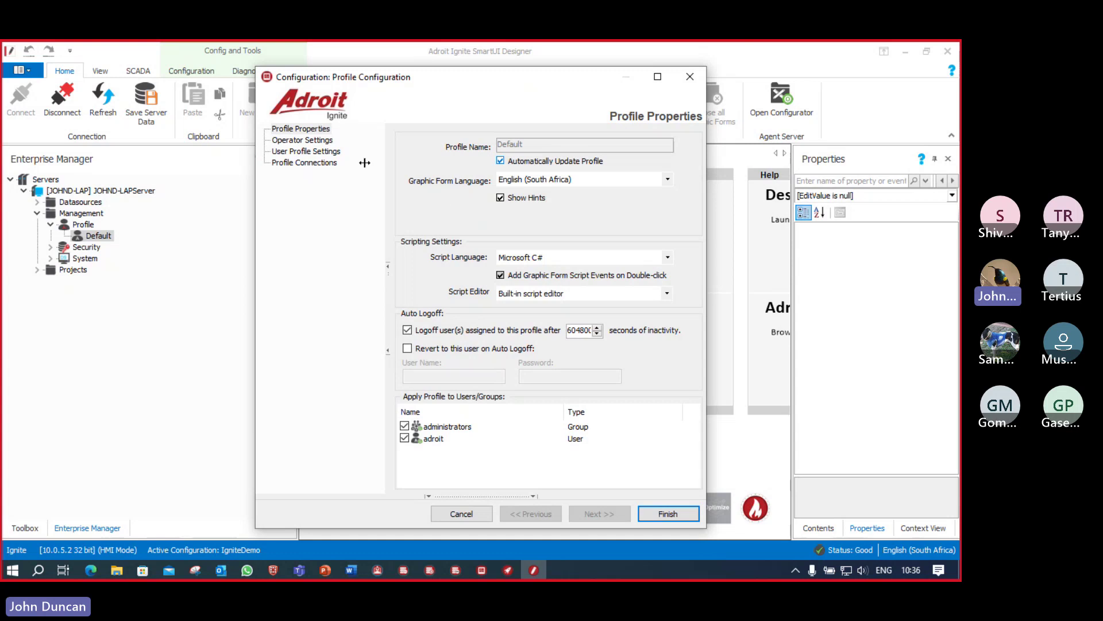
{"action": "left_click", "coordinate": [290, 141]}
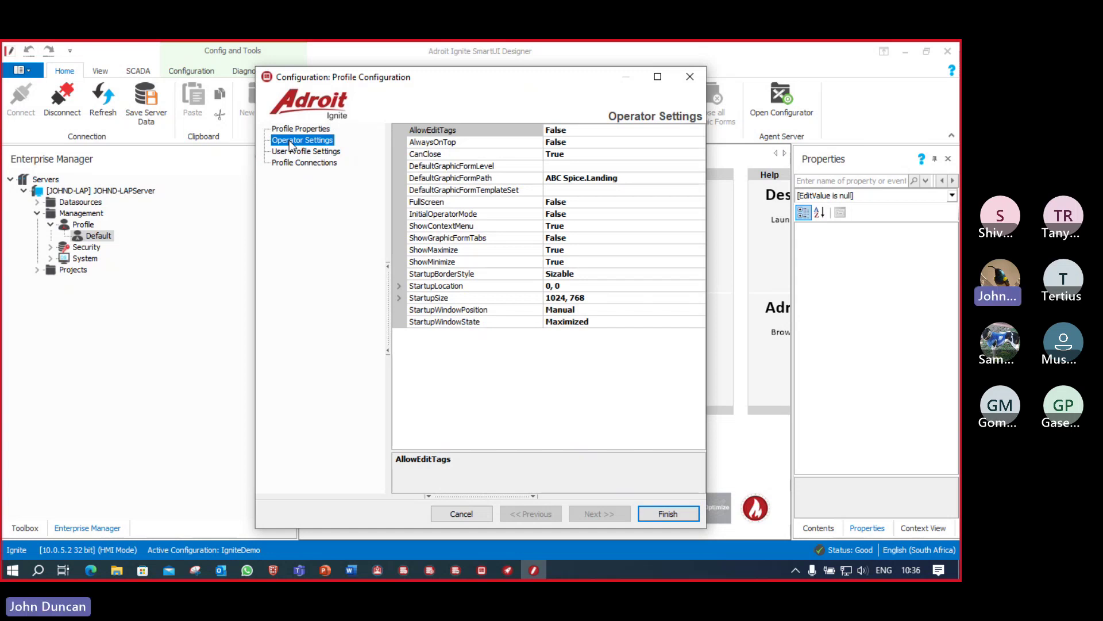
{"action": "left_click", "coordinate": [647, 179]}
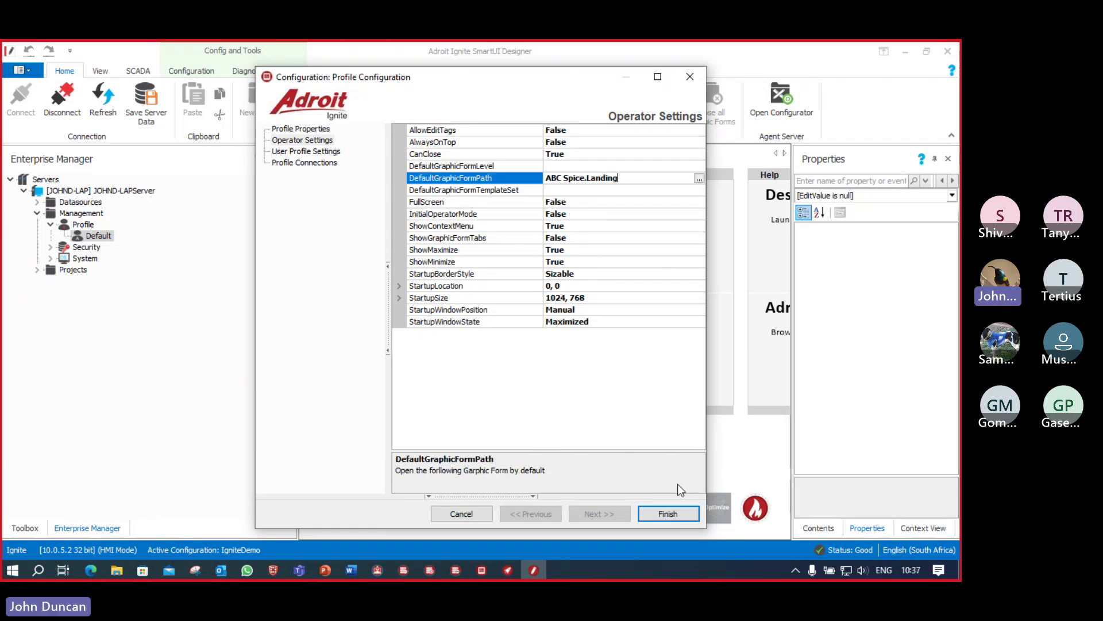
{"action": "left_click", "coordinate": [673, 517]}
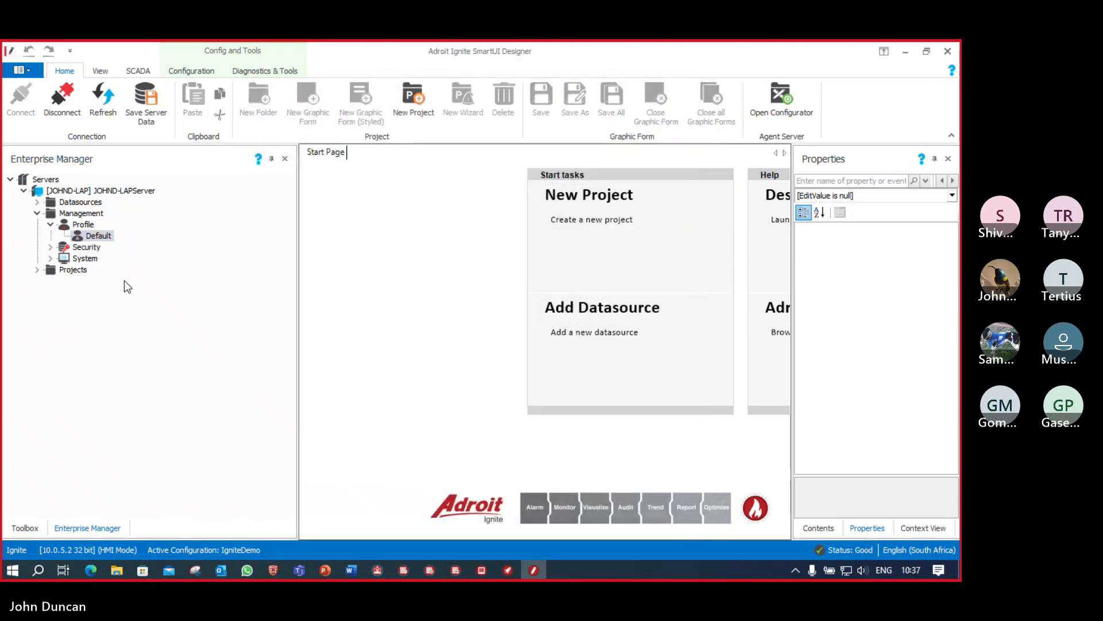
Step: Collapse Management and expand Projects > ABC Spice > Batching to list its forms
{"action": "left_click", "coordinate": [36, 213]}
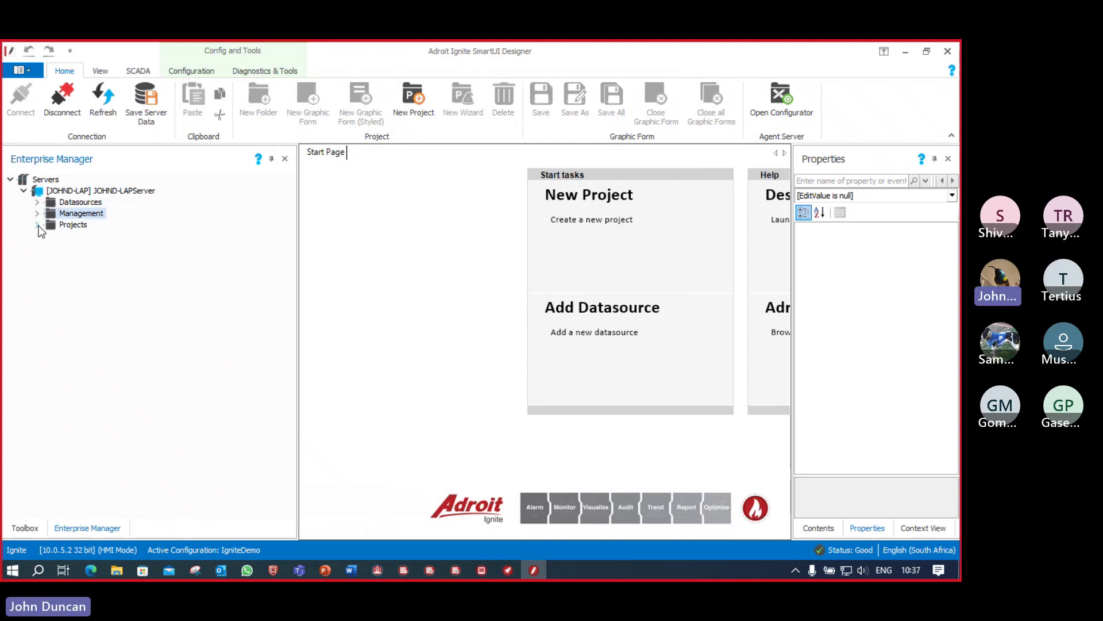
{"action": "left_click", "coordinate": [38, 225]}
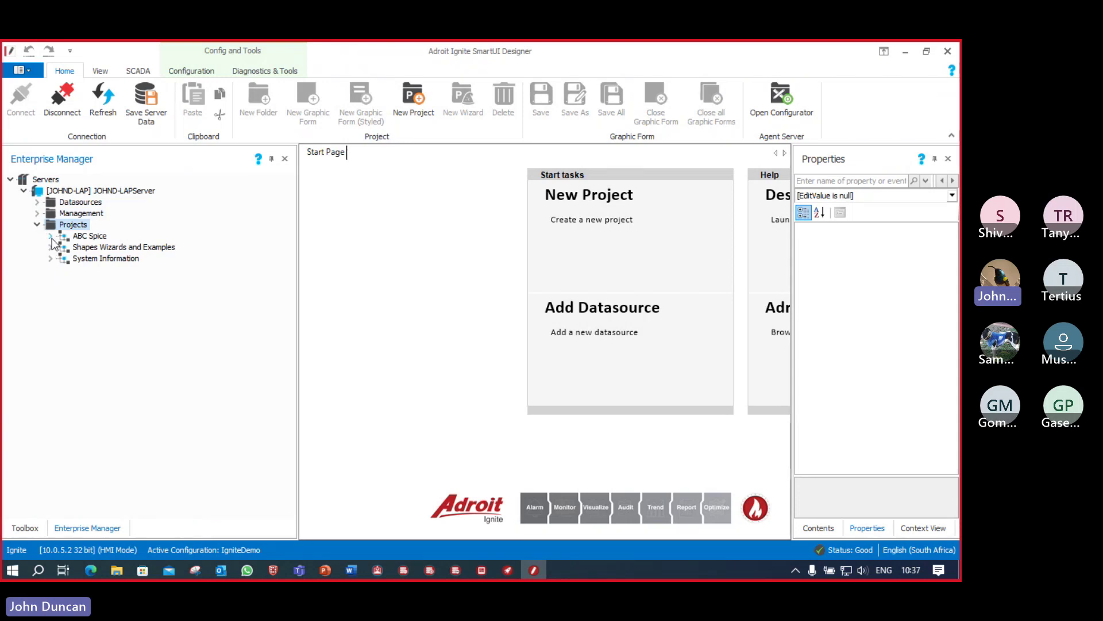
{"action": "left_click", "coordinate": [50, 236]}
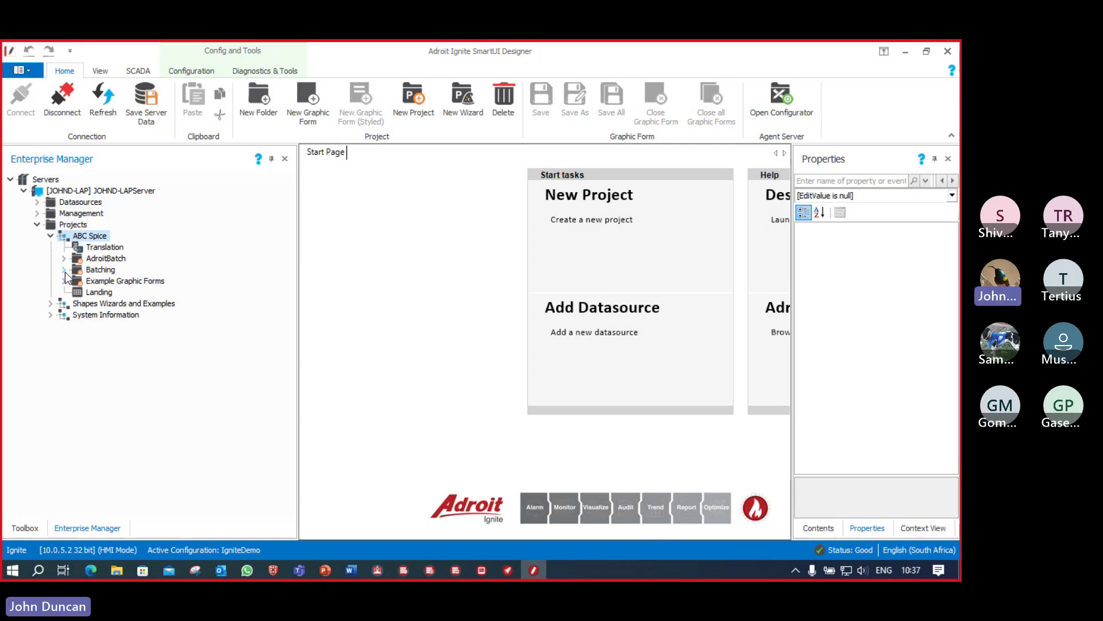
{"action": "left_click", "coordinate": [64, 270]}
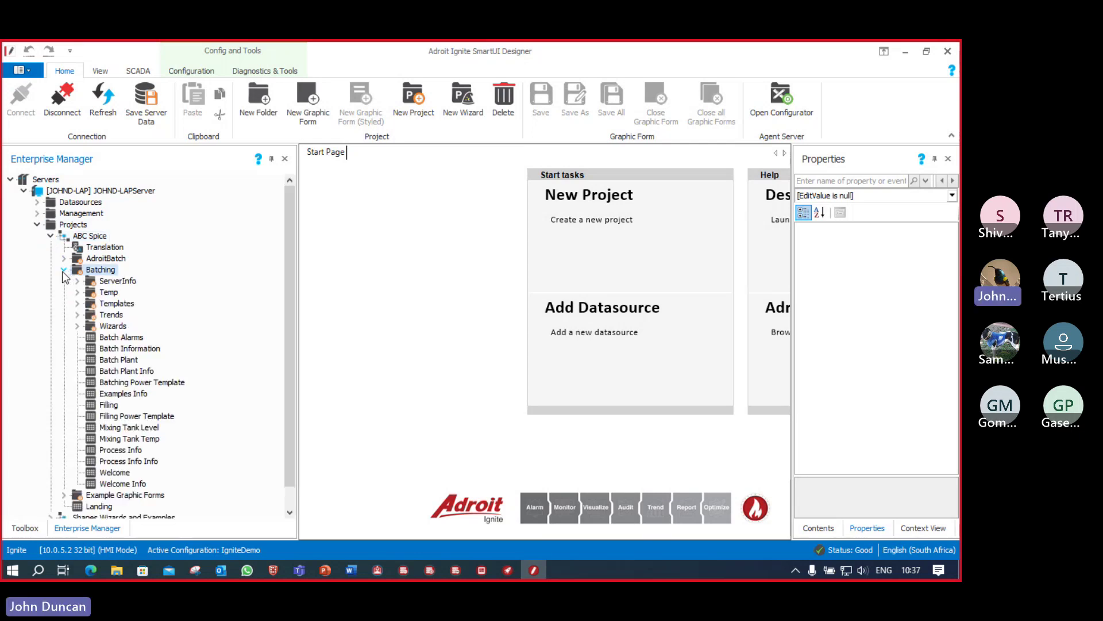
Step: Open Batch Plant for editing with a narrower project tree, and view SCADA Style > Batch Plant in Operator
{"action": "double_click", "coordinate": [119, 359]}
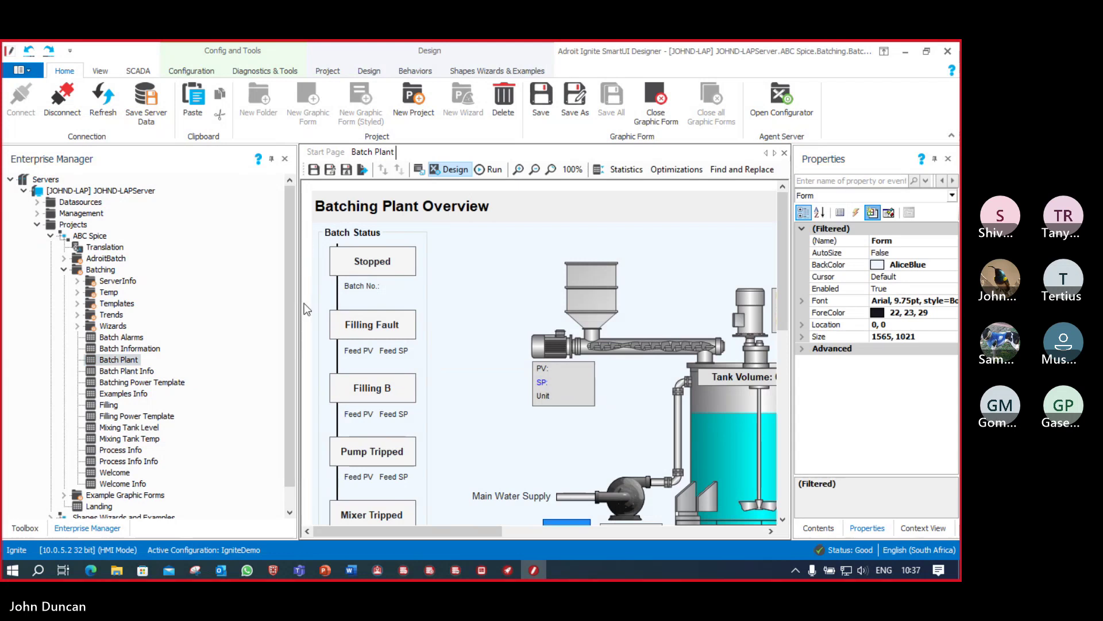
{"action": "left_click_drag", "start_coordinate": [297, 304], "coordinate": [215, 295]}
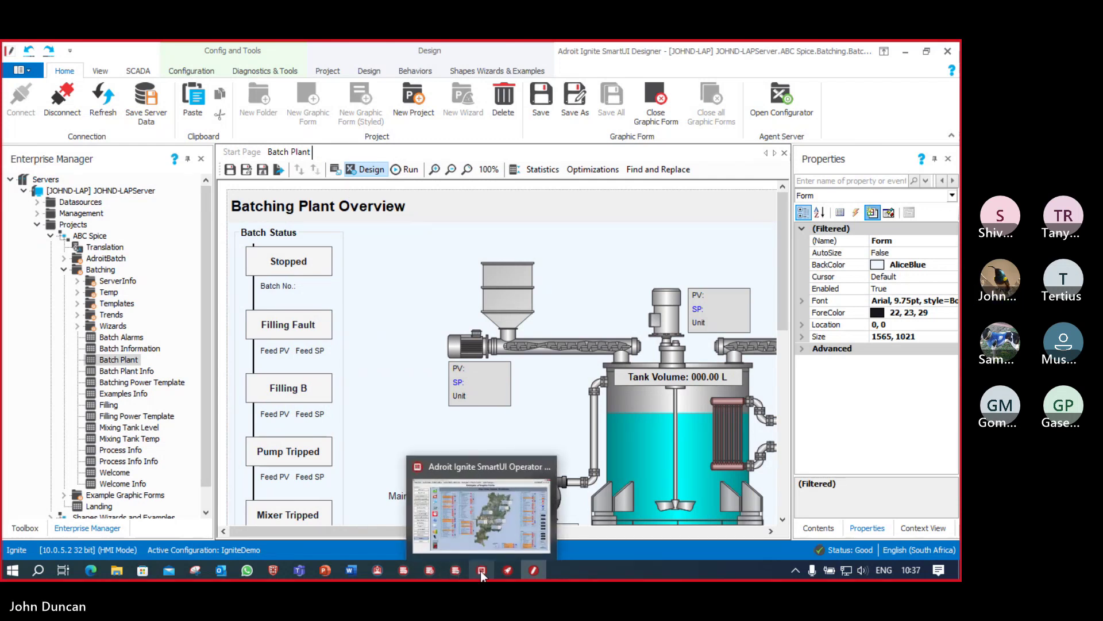
{"action": "left_click", "coordinate": [481, 575]}
{"action": "left_click", "coordinate": [138, 64]}
{"action": "left_click", "coordinate": [108, 82]}
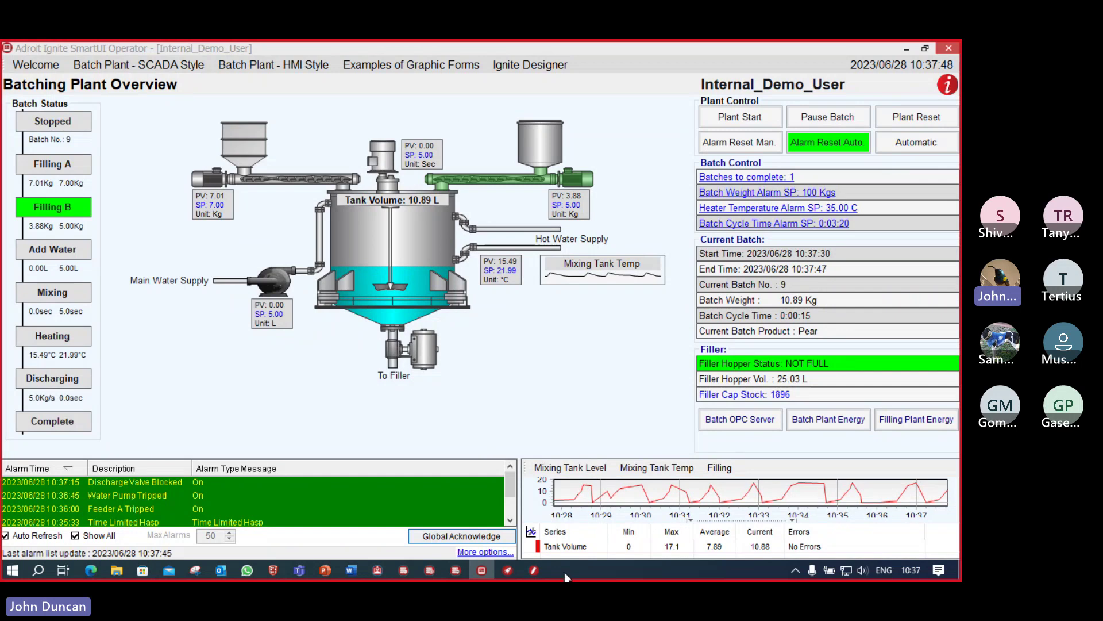
{"action": "left_click", "coordinate": [534, 570]}
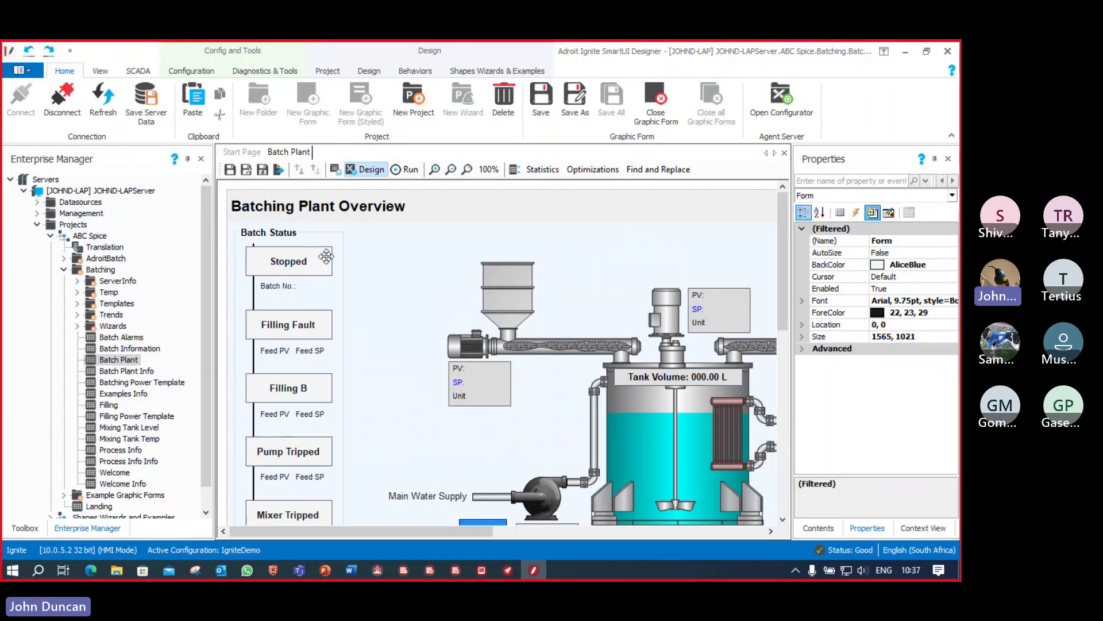
{"action": "left_click", "coordinate": [305, 260]}
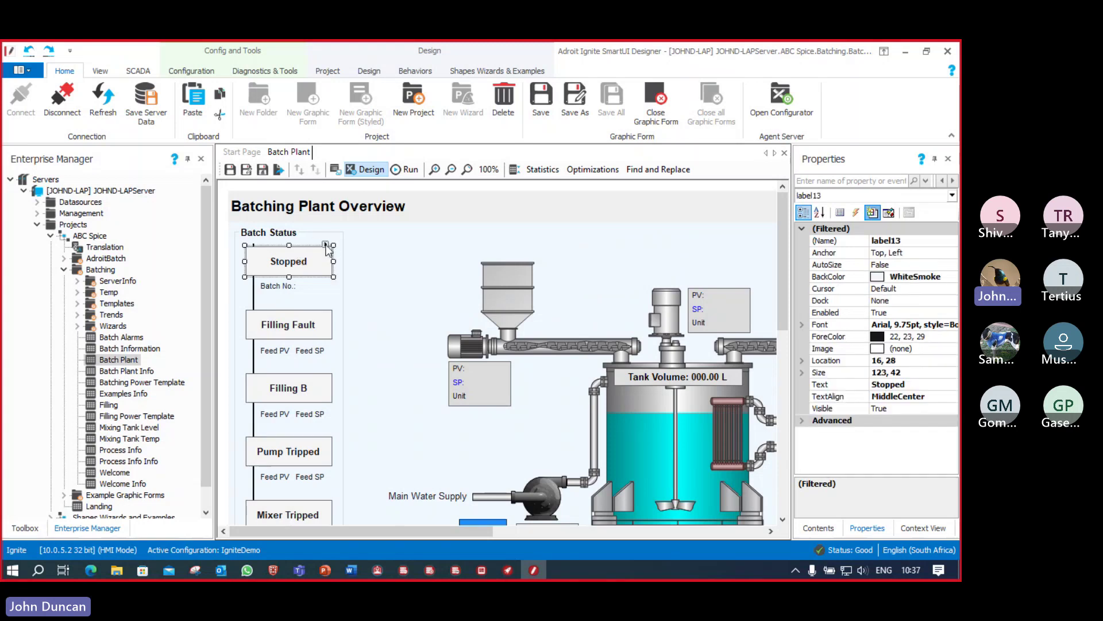
{"action": "left_click", "coordinate": [326, 245]}
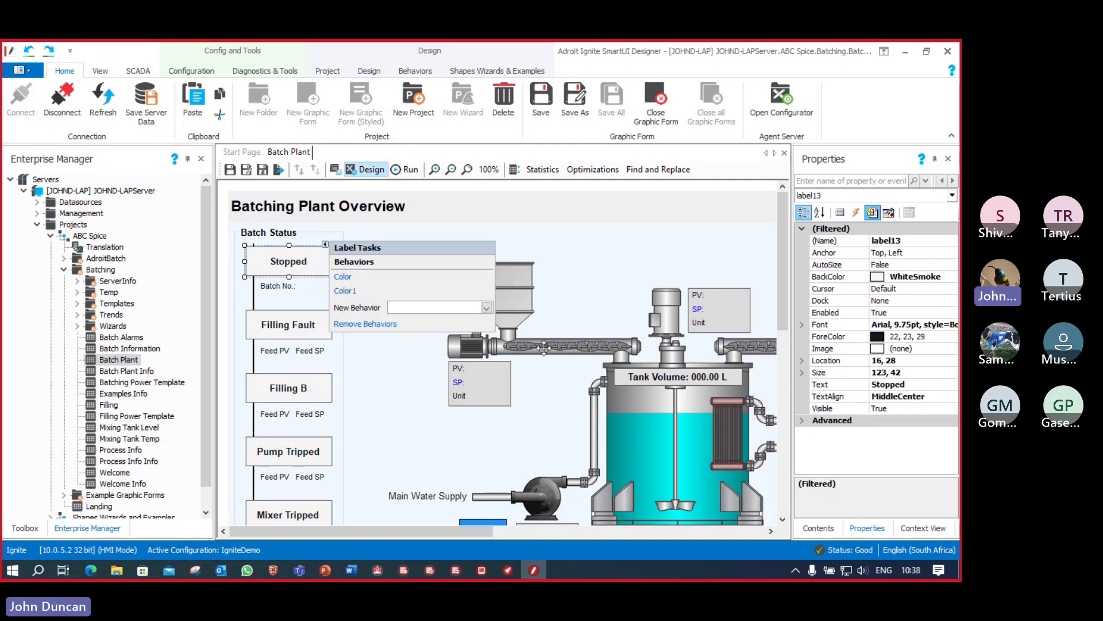
{"action": "left_click", "coordinate": [546, 347]}
{"action": "left_click", "coordinate": [633, 325]}
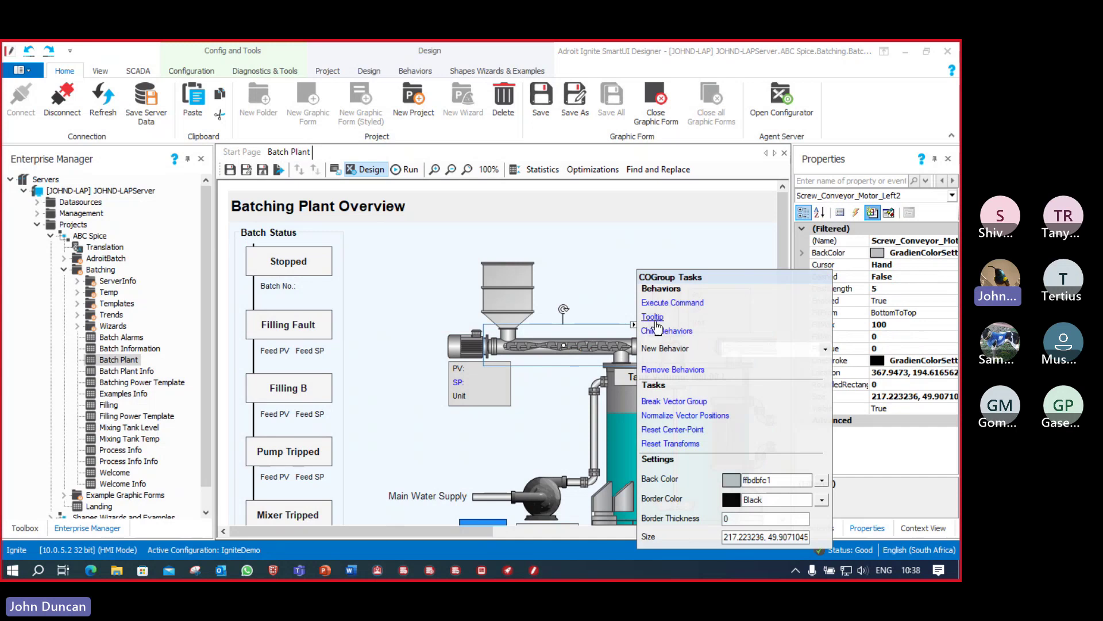
{"action": "left_click", "coordinate": [406, 276]}
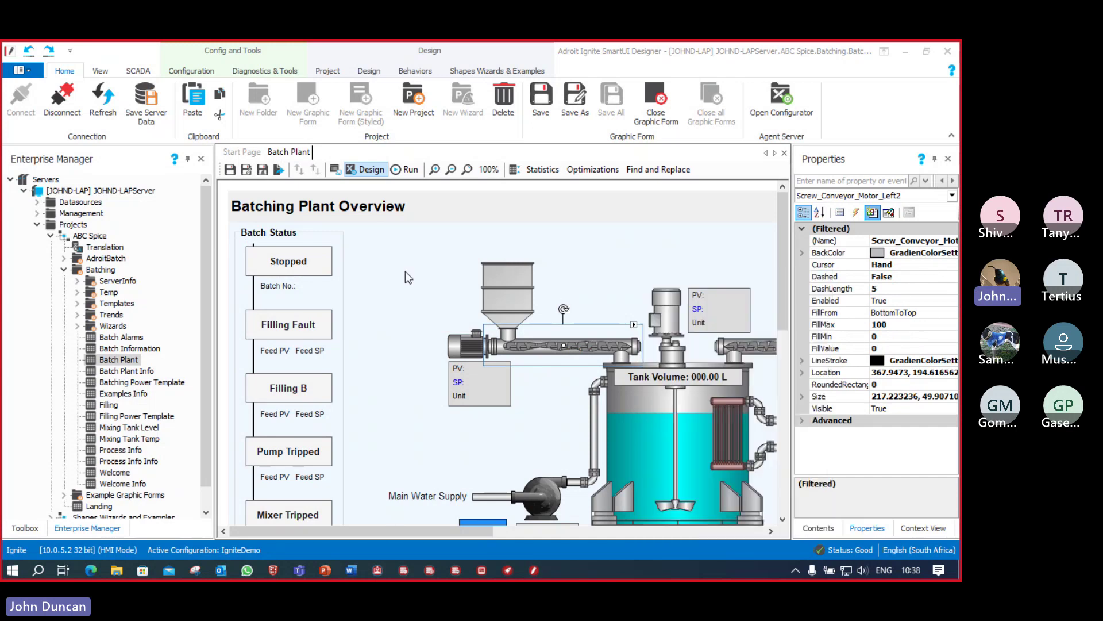
{"action": "left_click", "coordinate": [406, 276]}
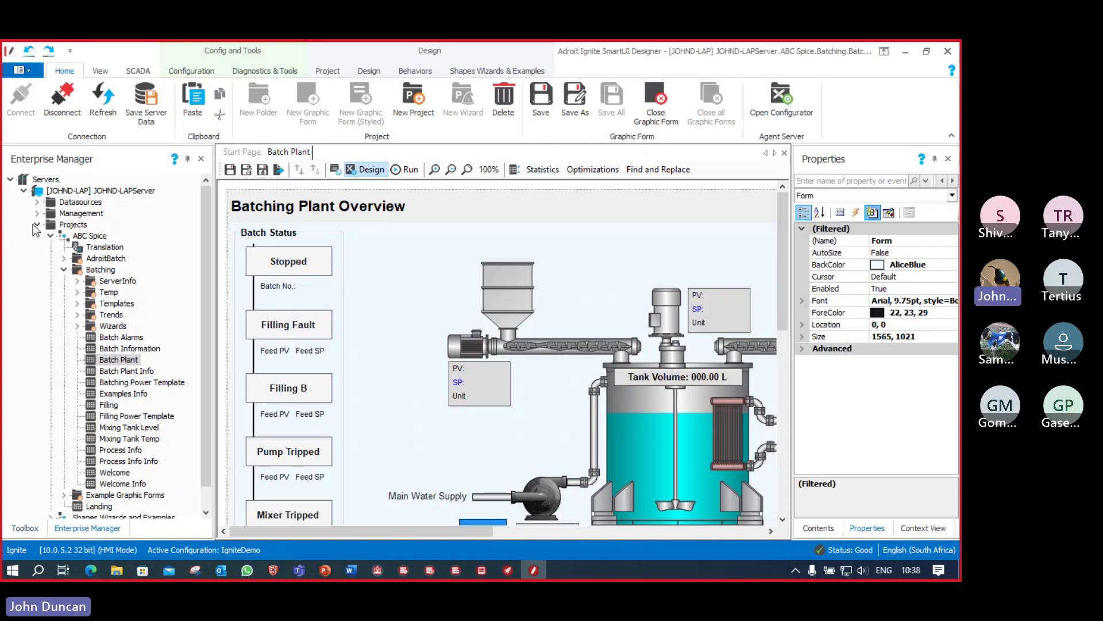
Step: Browse the Toolbox's Windows Forms, Data, Gauges, Adroit and Vectors groups, scrolling the Windows Forms list
{"action": "left_click", "coordinate": [25, 528]}
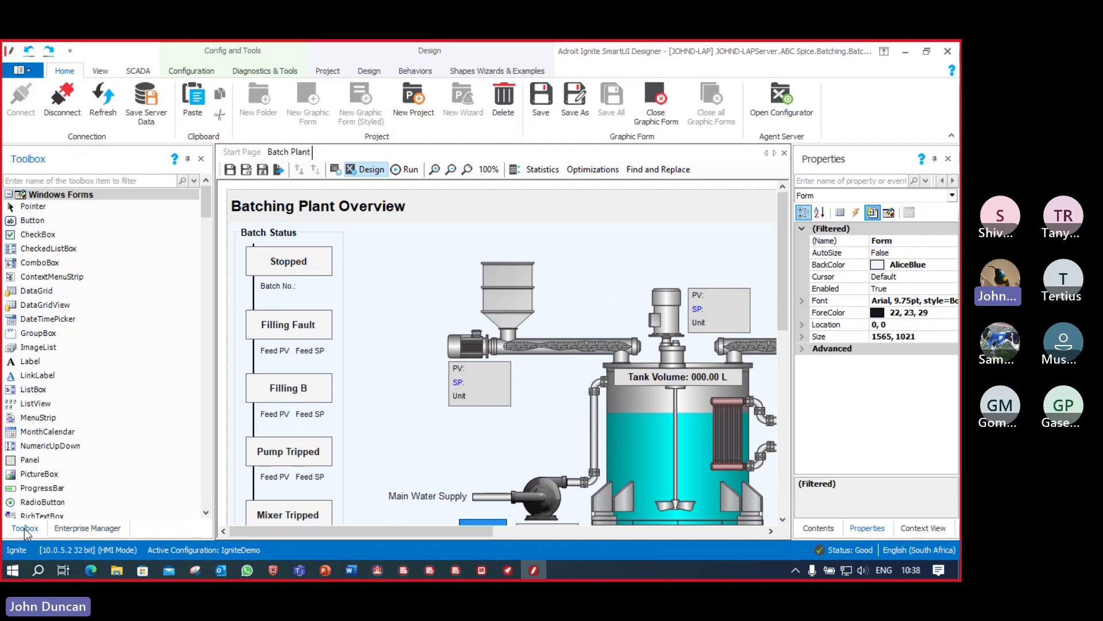
{"action": "left_click", "coordinate": [8, 195]}
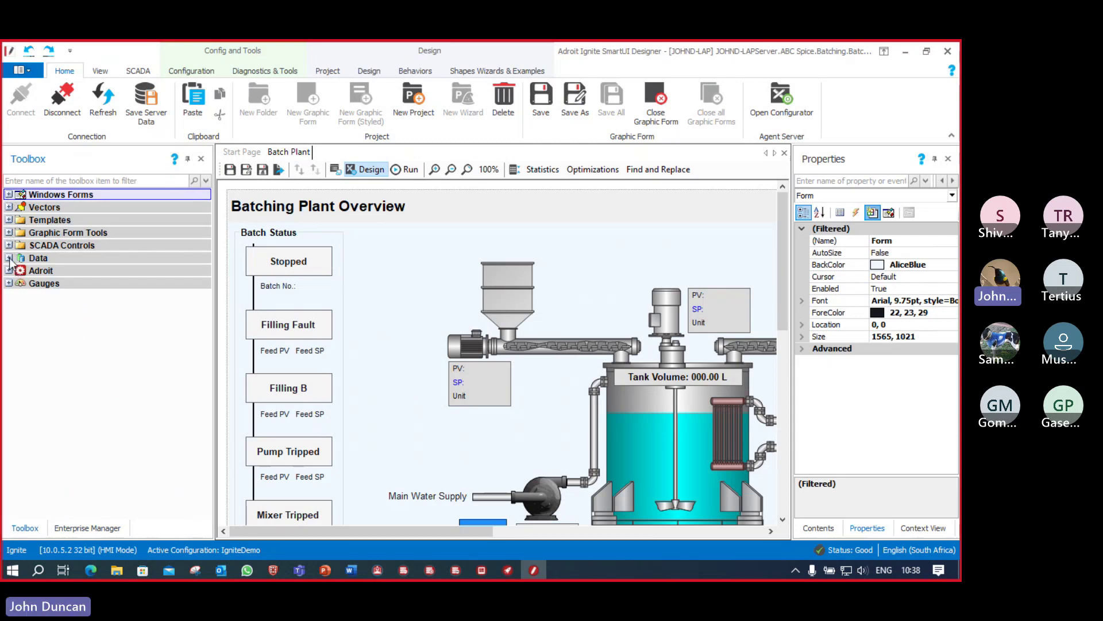
{"action": "left_click", "coordinate": [9, 258]}
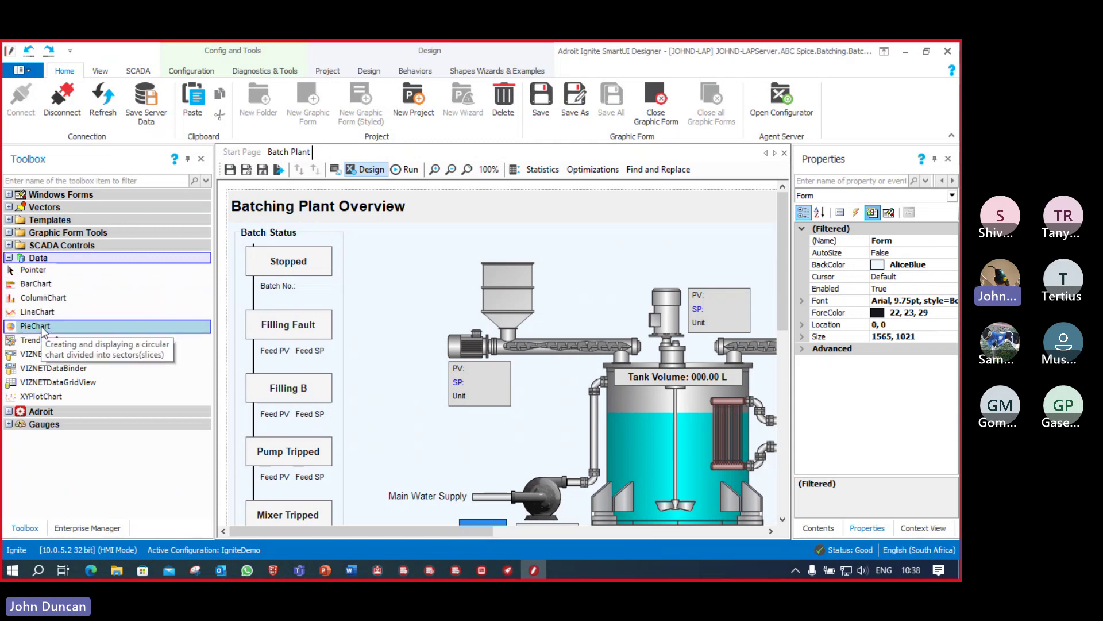
{"action": "left_click", "coordinate": [9, 425]}
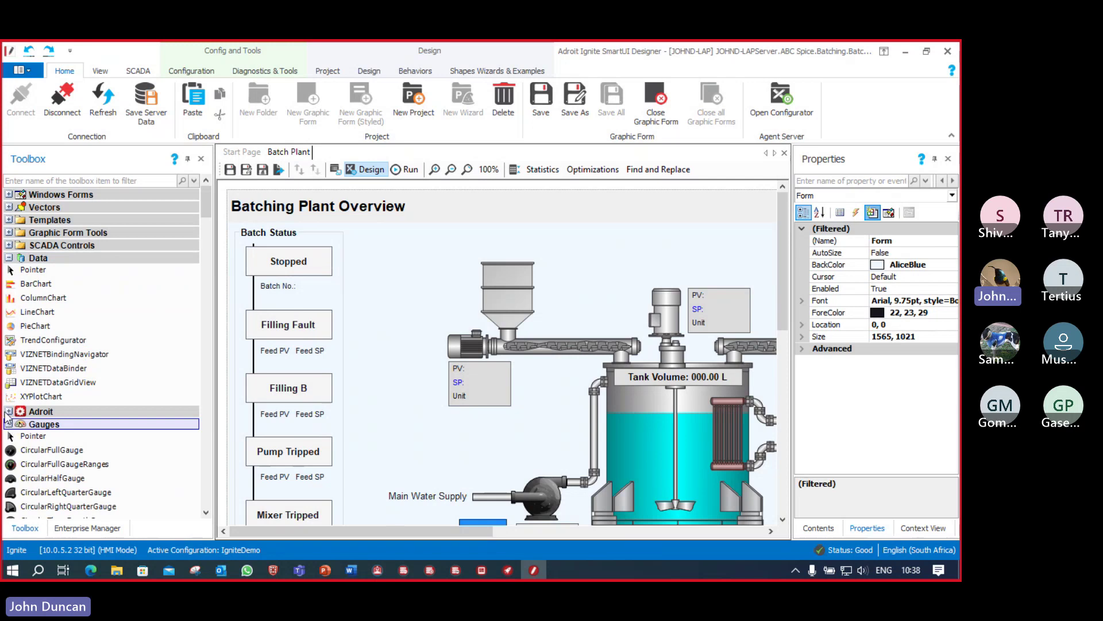
{"action": "left_click", "coordinate": [8, 412]}
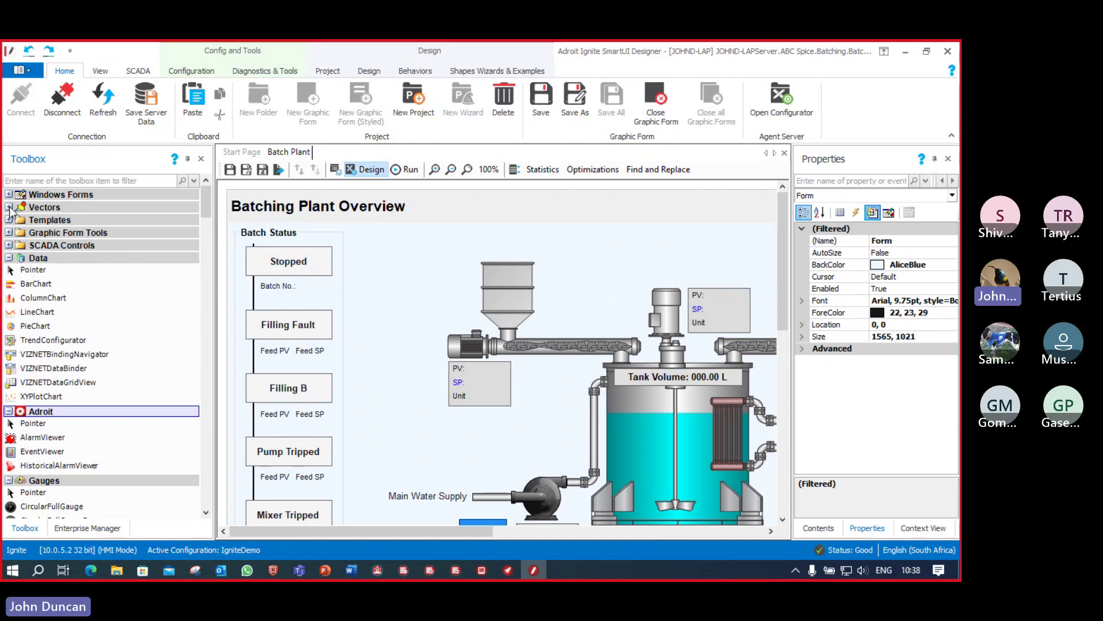
{"action": "left_click", "coordinate": [9, 208]}
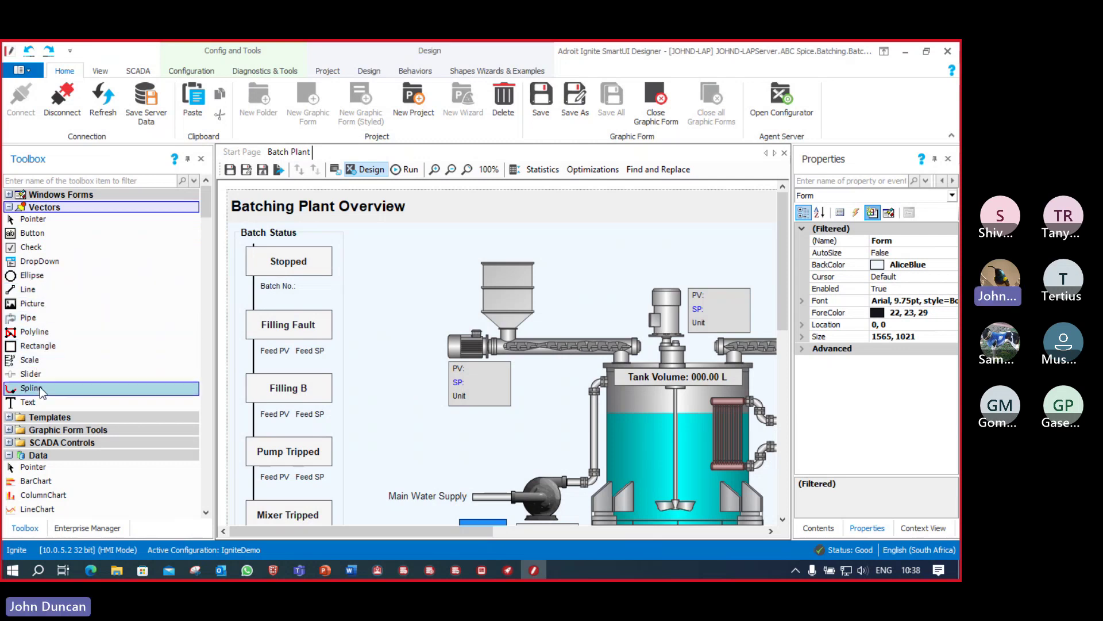
{"action": "left_click", "coordinate": [9, 195]}
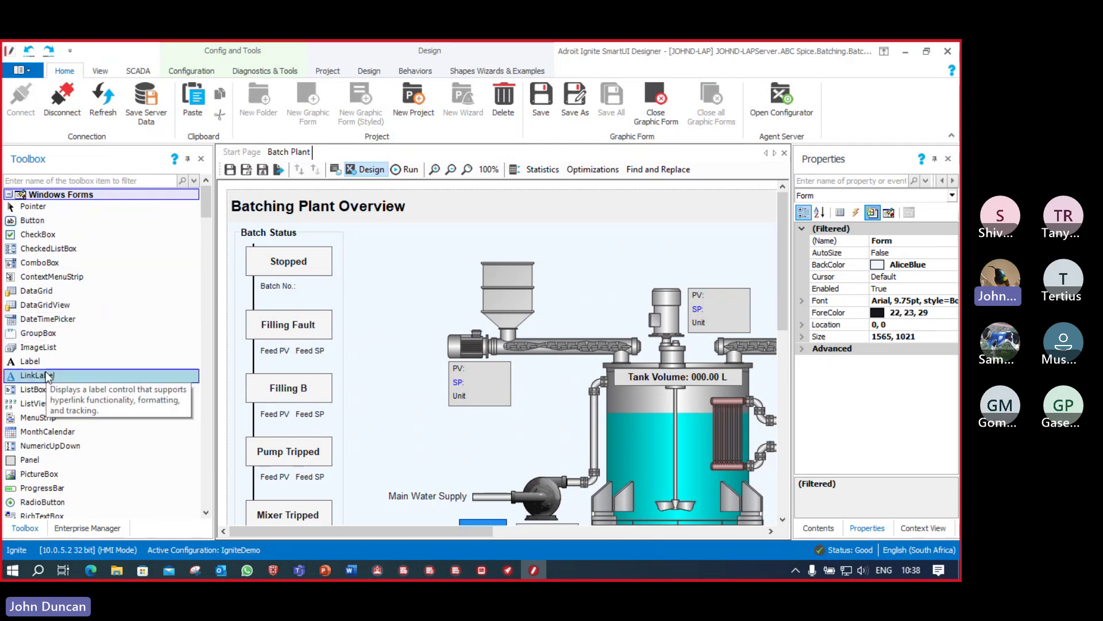
{"action": "scroll", "coordinate": [52, 370], "scroll_direction": "down", "scroll_amount": 2}
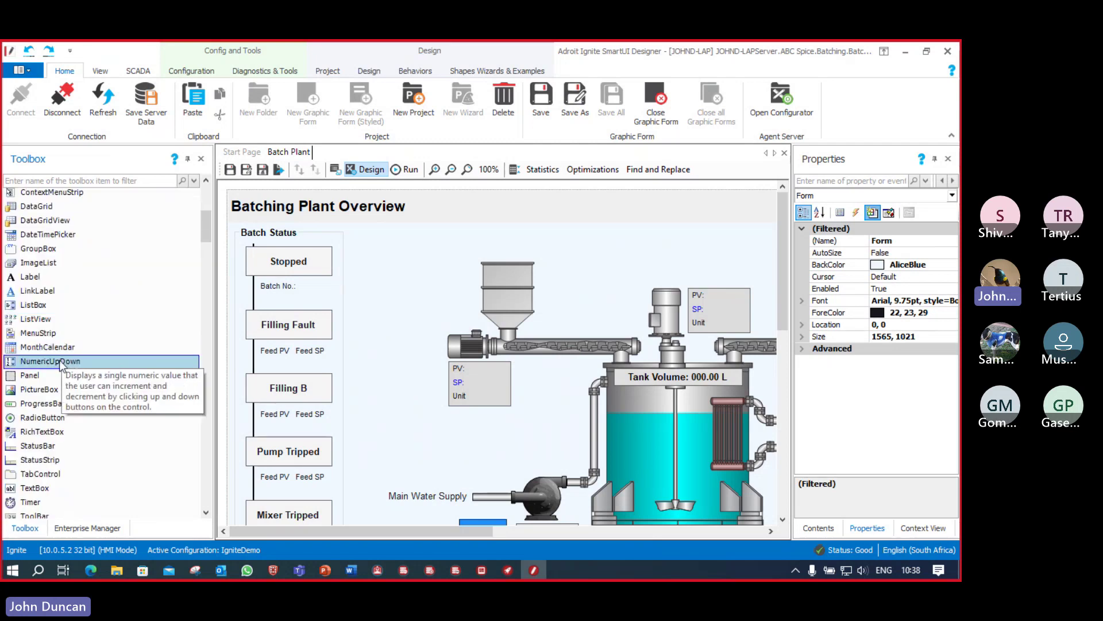
{"action": "scroll", "coordinate": [61, 366], "scroll_direction": "down", "scroll_amount": 2}
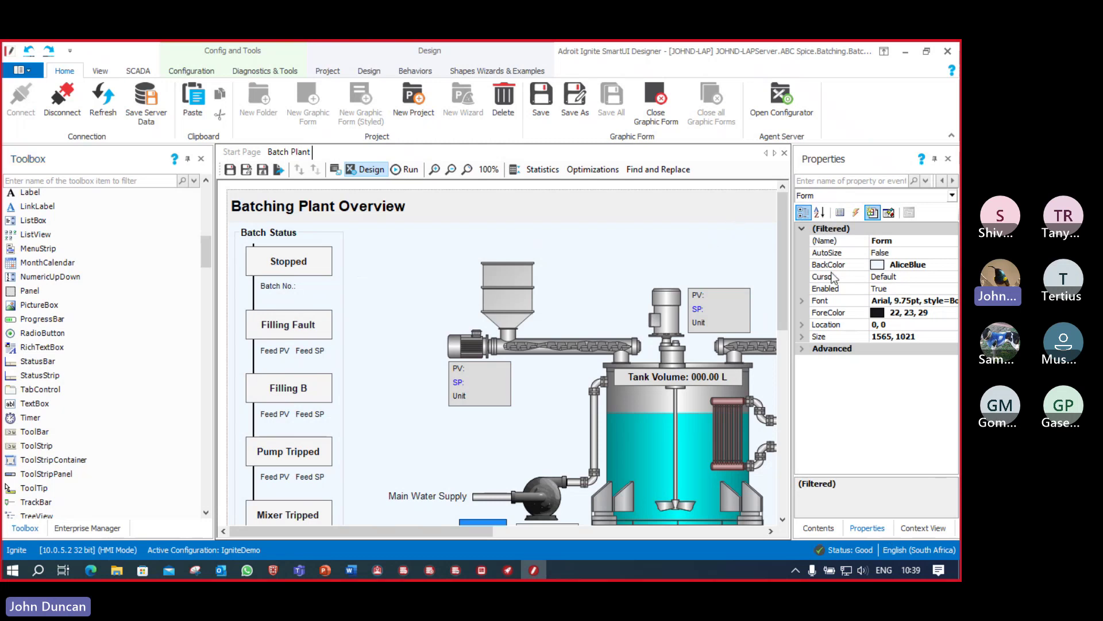
Step: Expand the form's Advanced properties and set BackColor to the DarkTurquoise web colour
{"action": "left_click", "coordinate": [803, 349]}
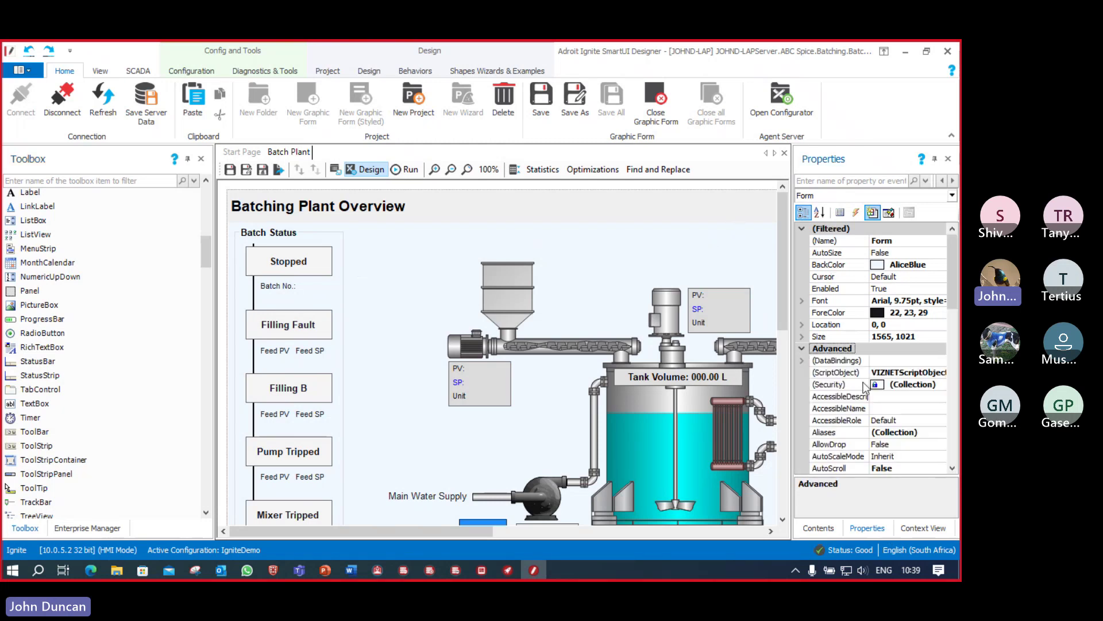
{"action": "scroll", "coordinate": [855, 408], "scroll_direction": "down", "scroll_amount": 8}
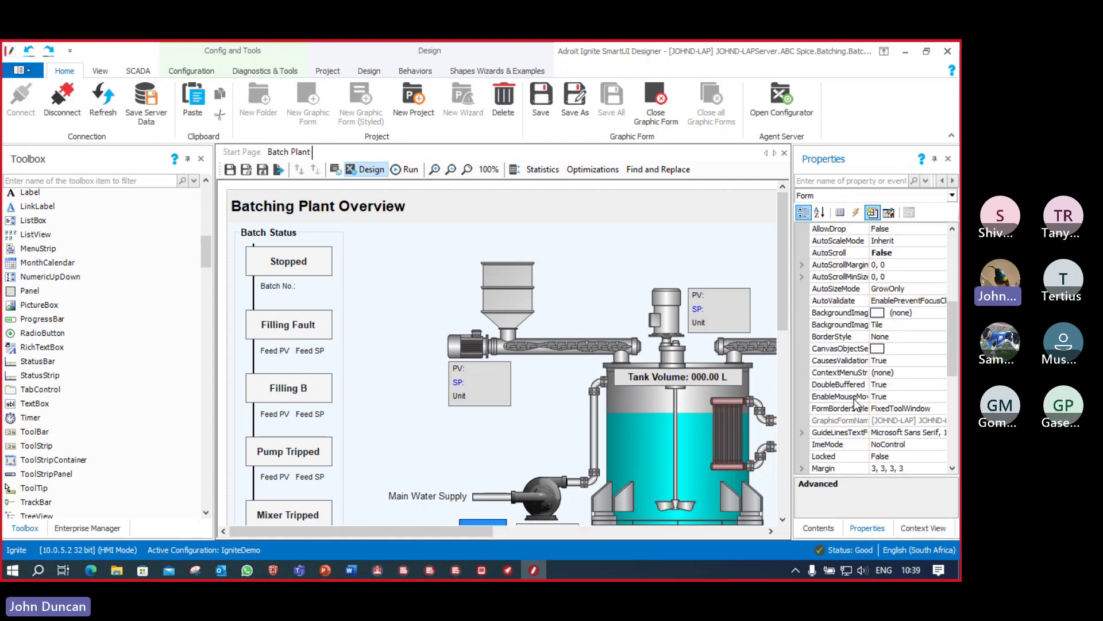
{"action": "scroll", "coordinate": [857, 401], "scroll_direction": "down", "scroll_amount": 3}
{"action": "scroll", "coordinate": [856, 400], "scroll_direction": "up", "scroll_amount": 12}
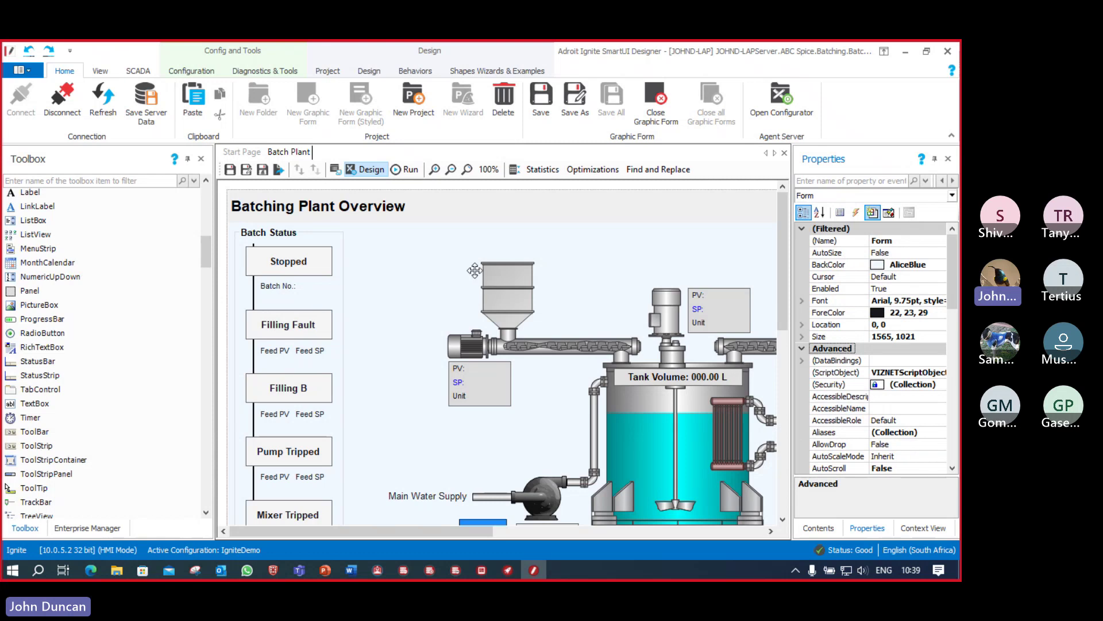
{"action": "left_click", "coordinate": [428, 265]}
{"action": "left_click", "coordinate": [943, 266]}
{"action": "left_click", "coordinate": [941, 265]}
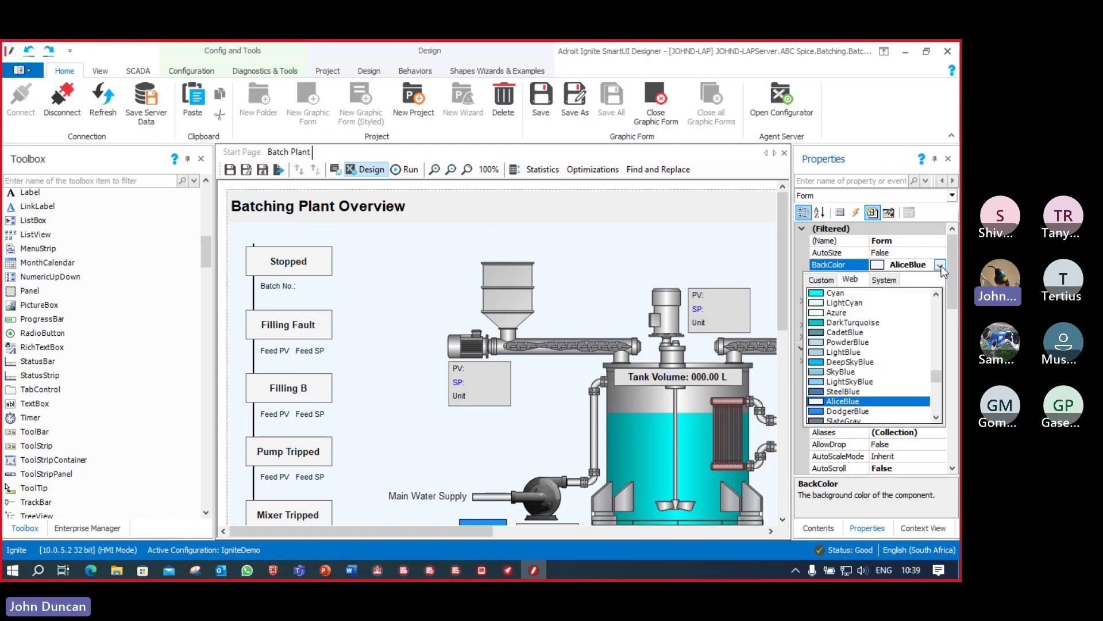
{"action": "left_click", "coordinate": [848, 324]}
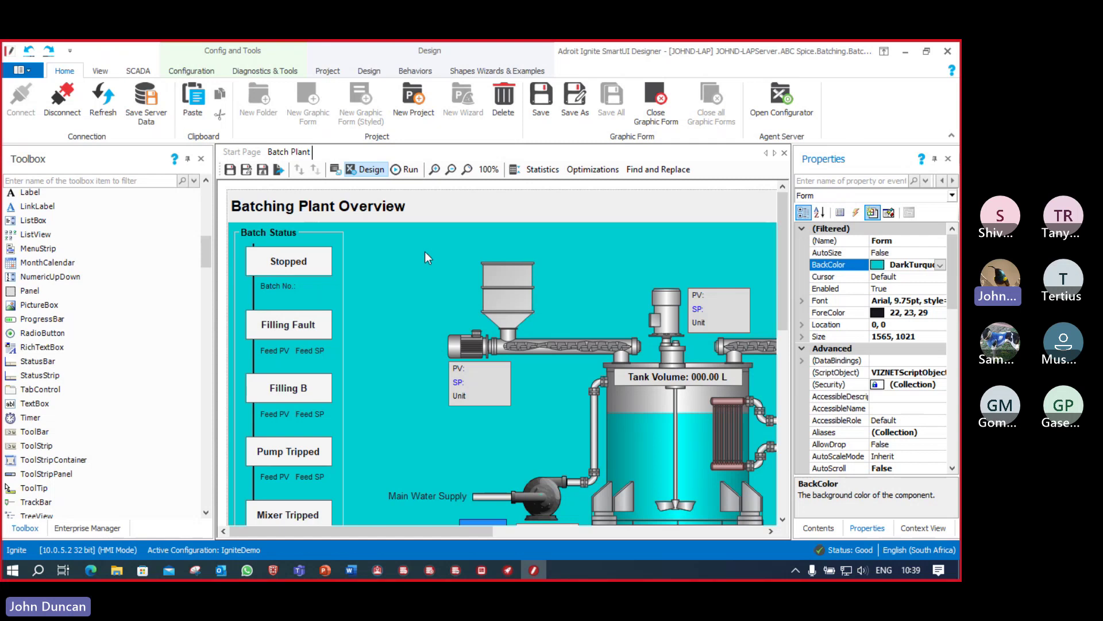
Step: Run the Batch Plant form and set the number of batches to complete to 50
{"action": "left_click", "coordinate": [411, 170]}
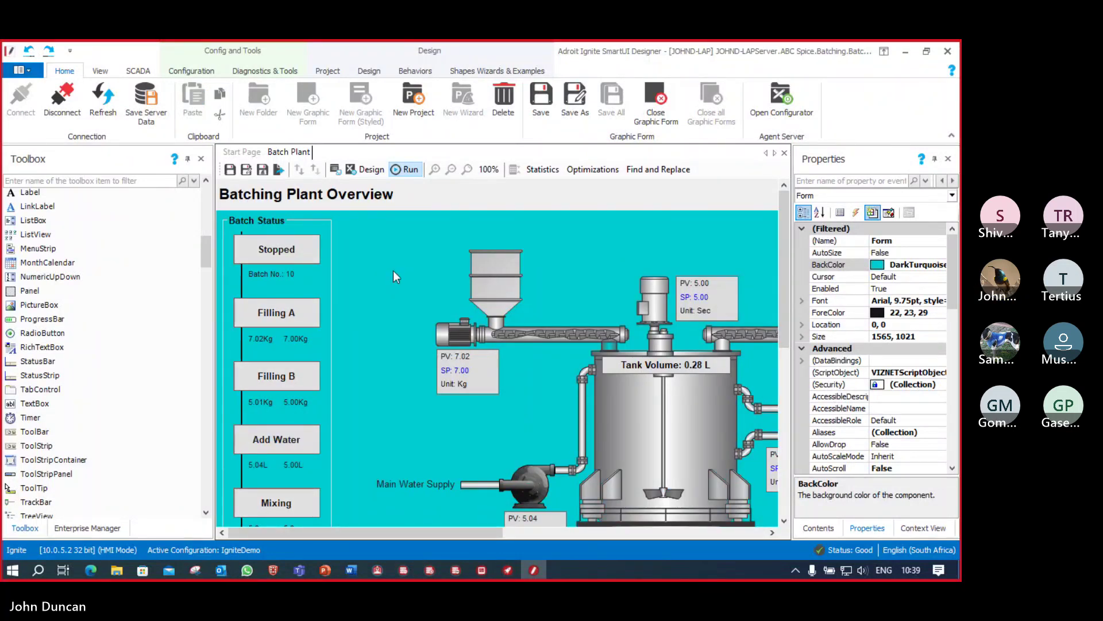
{"action": "scroll", "coordinate": [394, 271], "scroll_direction": "down", "scroll_amount": 5}
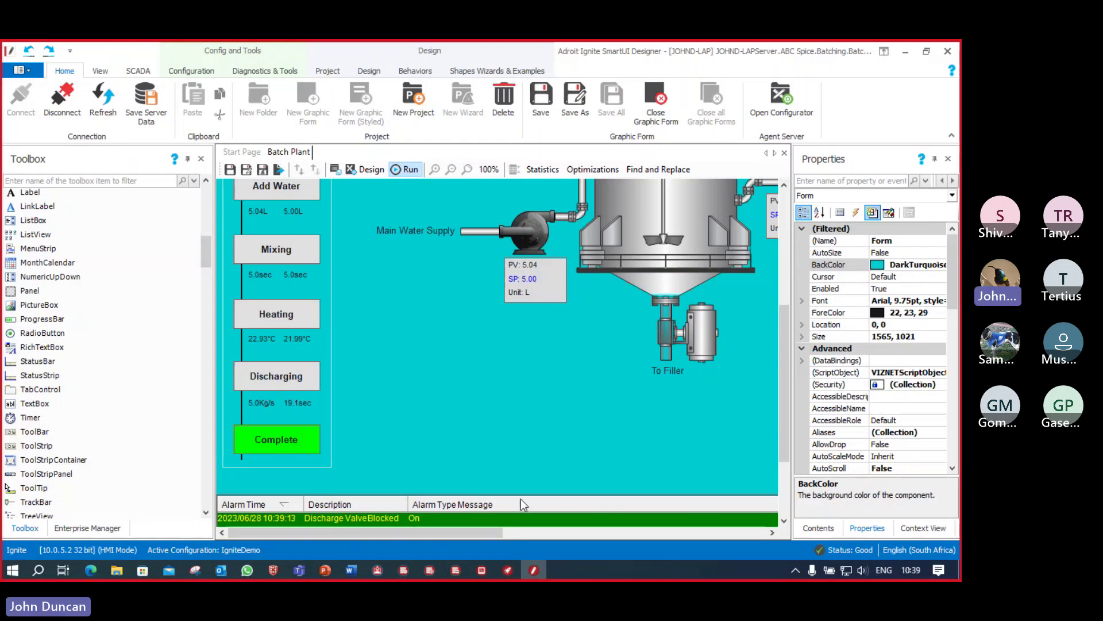
{"action": "left_click", "coordinate": [562, 535]}
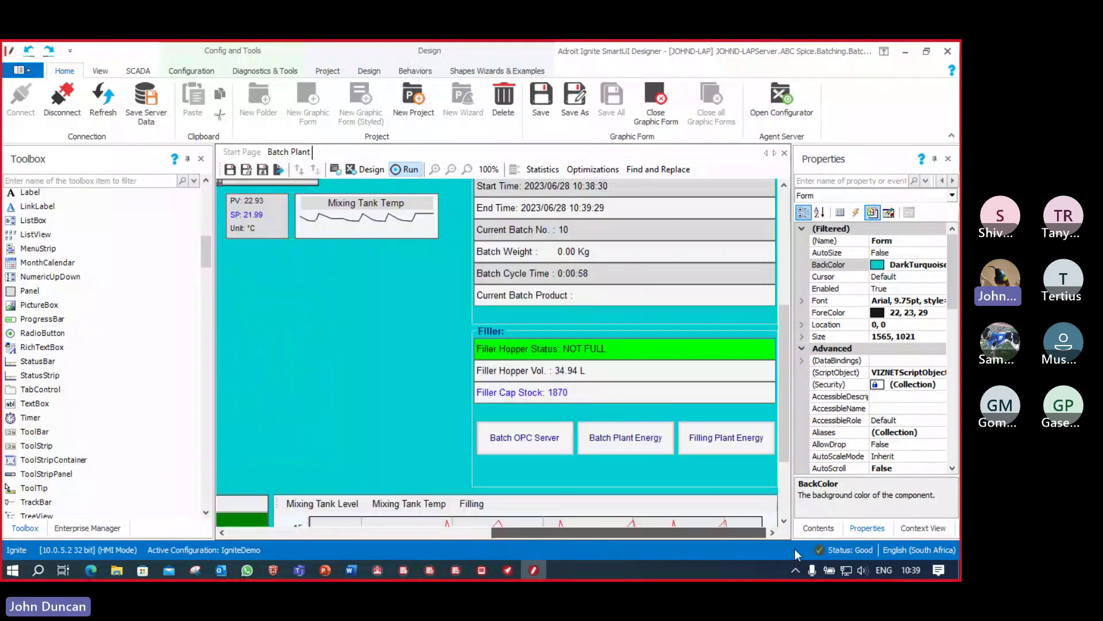
{"action": "scroll", "coordinate": [598, 299], "scroll_direction": "up", "scroll_amount": 5}
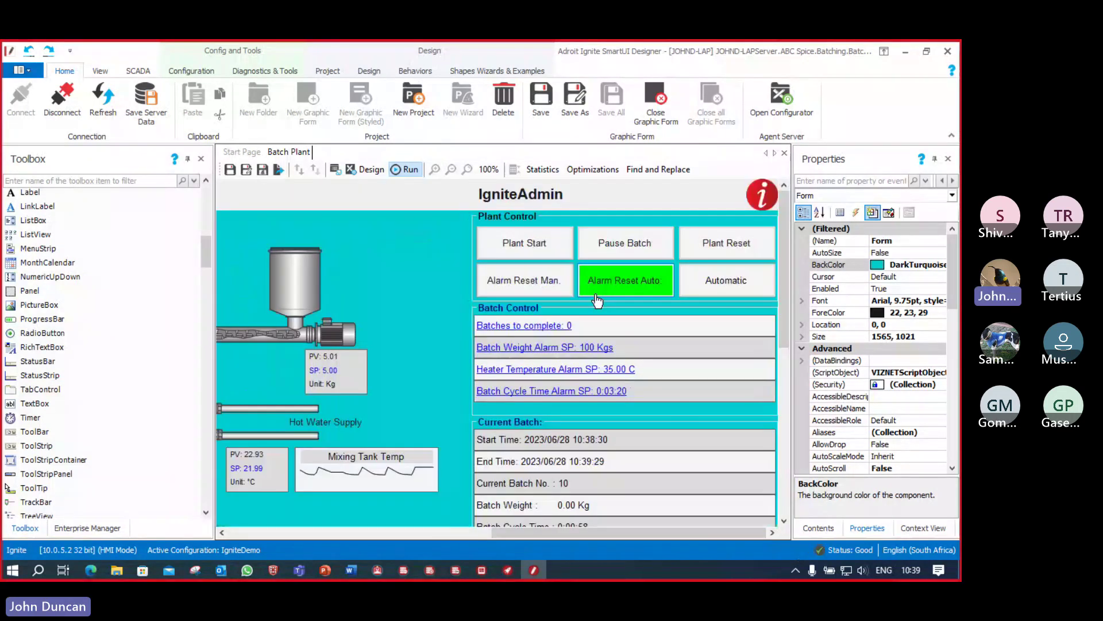
{"action": "left_click", "coordinate": [539, 326]}
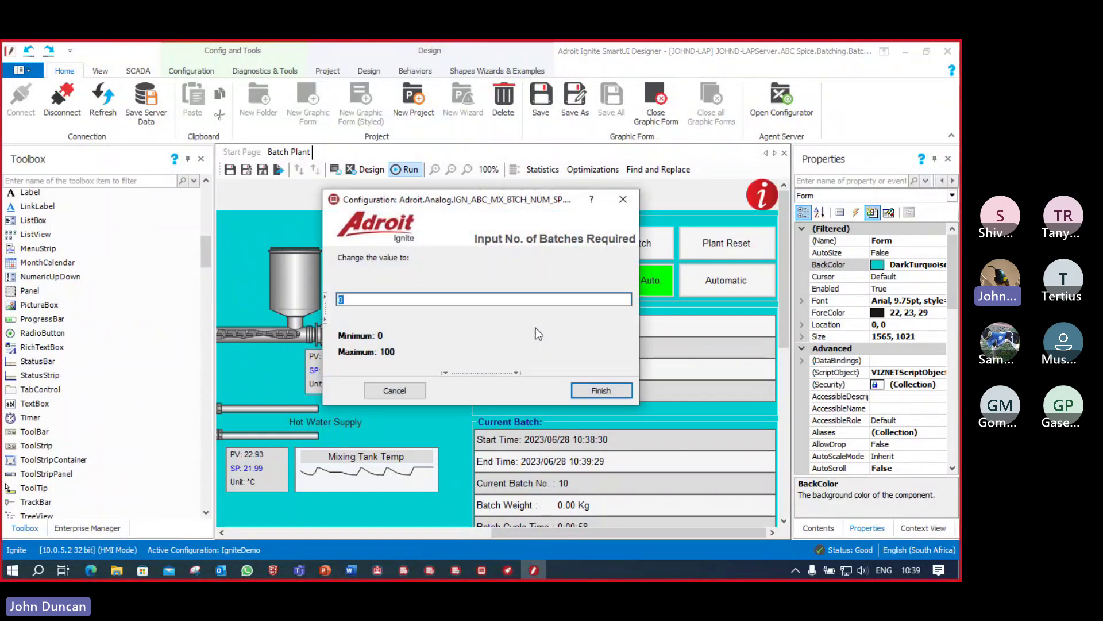
{"action": "type", "text": "50"}
{"action": "left_click", "coordinate": [616, 393]}
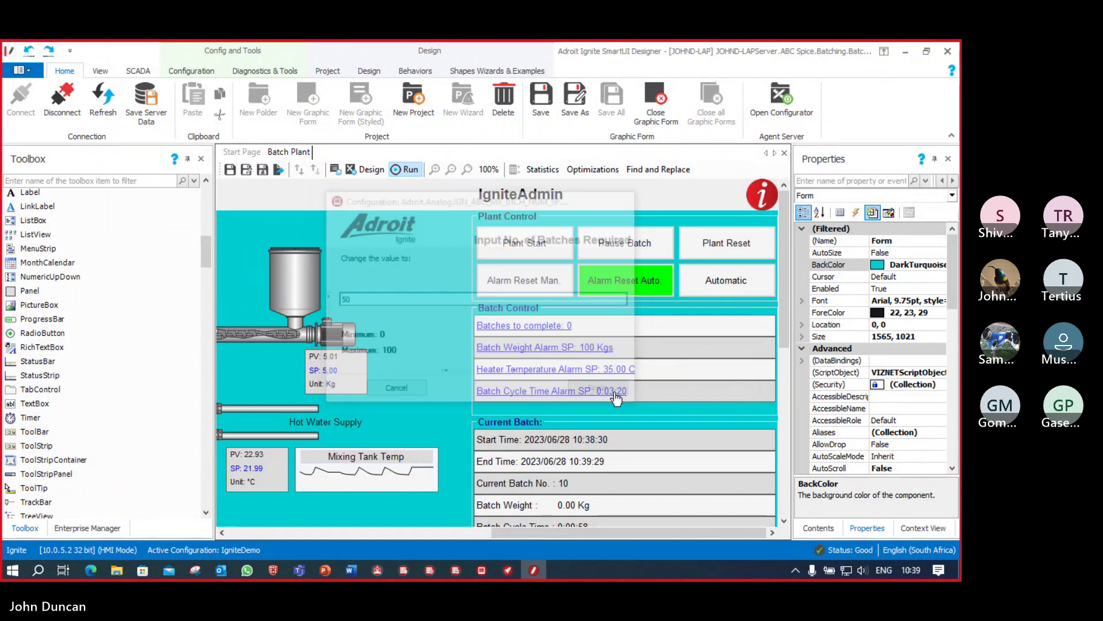
Step: Start the plant and a new batch, watch it in Operator, then save the form
{"action": "left_click", "coordinate": [533, 249]}
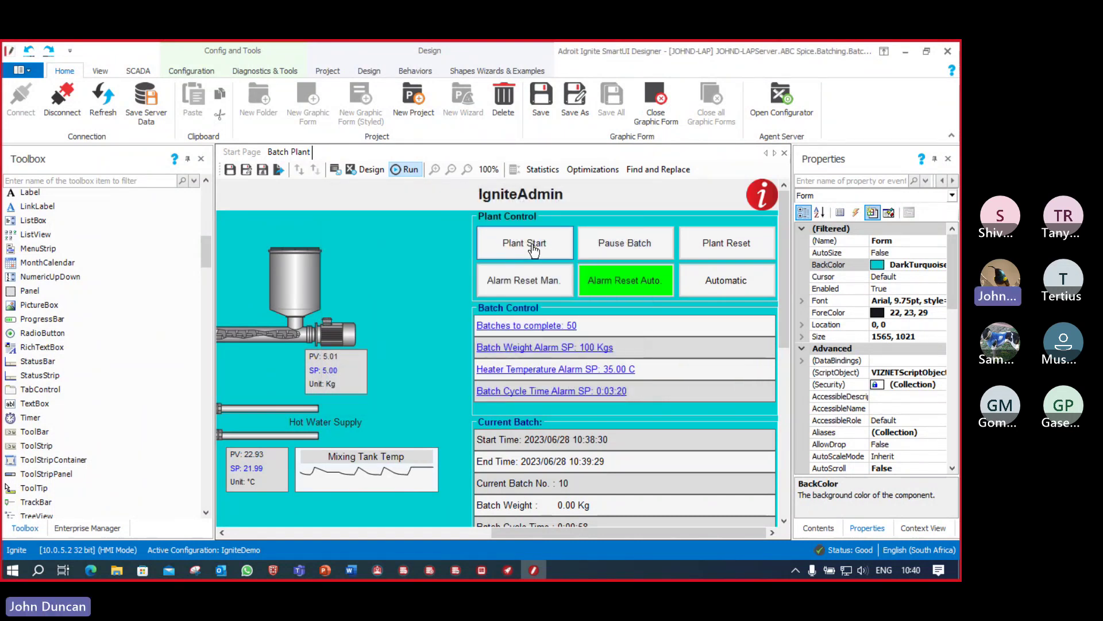
{"action": "left_click_drag", "start_coordinate": [536, 536], "coordinate": [562, 533]}
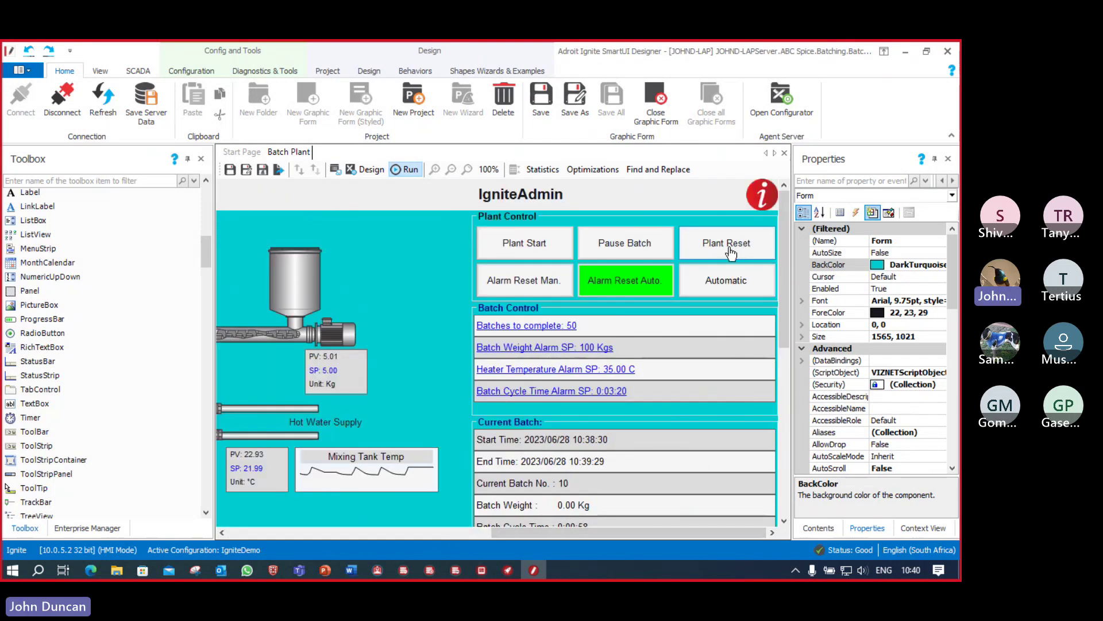
{"action": "left_click", "coordinate": [523, 244]}
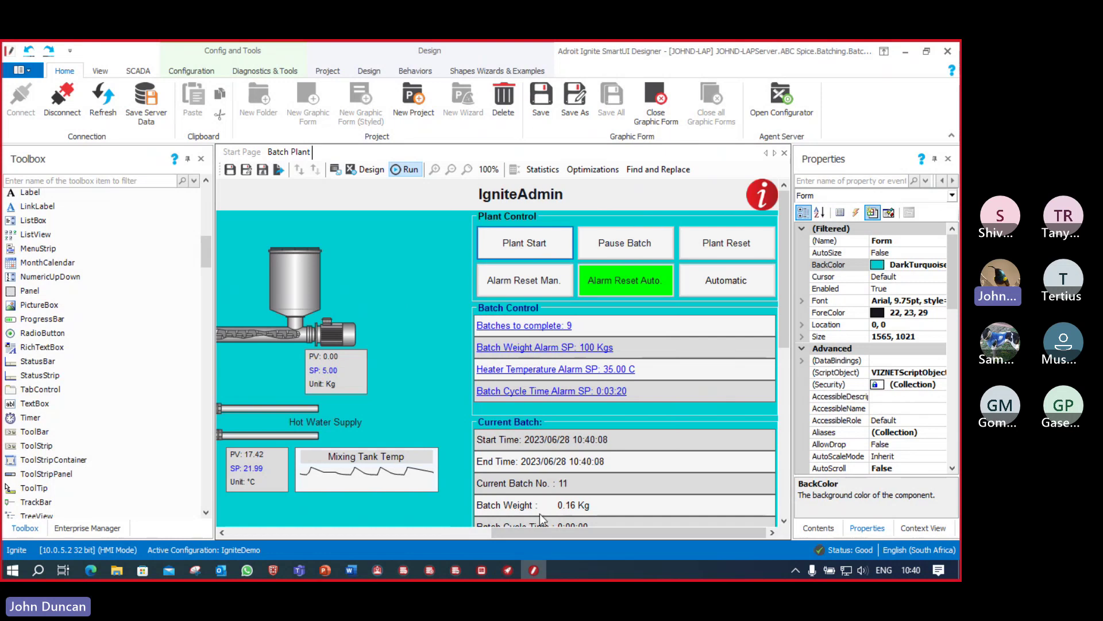
{"action": "left_click_drag", "start_coordinate": [553, 534], "coordinate": [276, 533]}
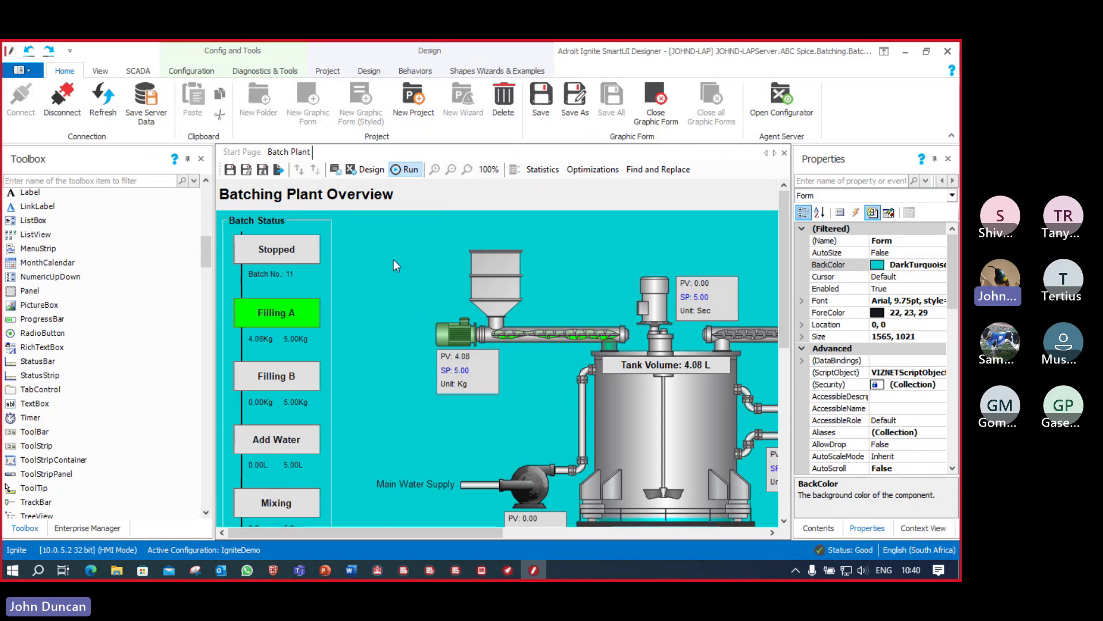
{"action": "left_click", "coordinate": [483, 575]}
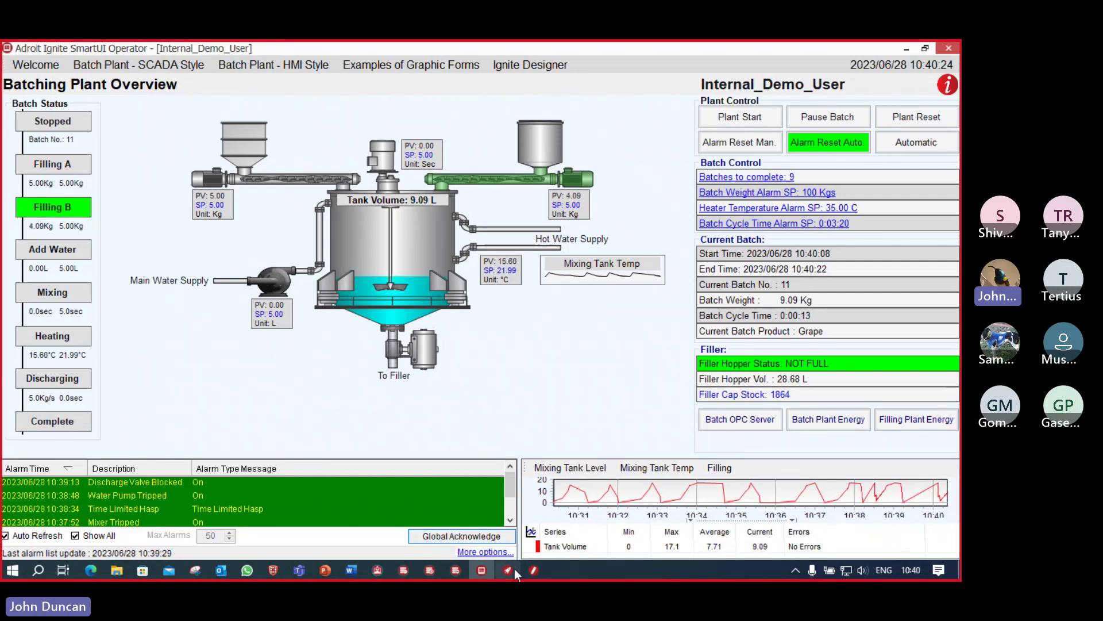
{"action": "left_click", "coordinate": [535, 573]}
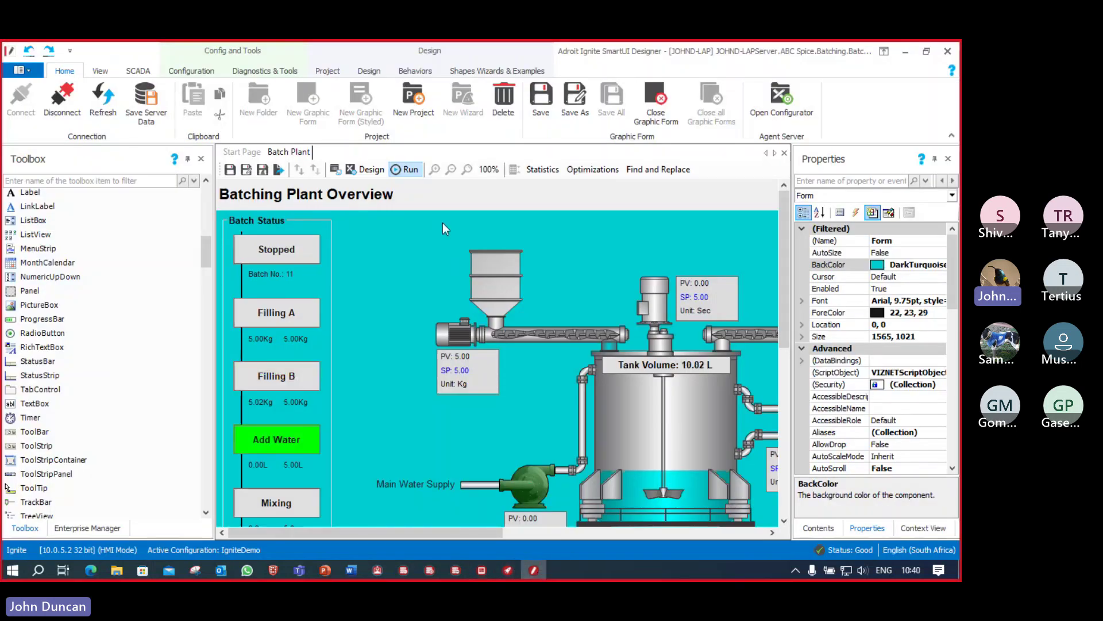
{"action": "left_click", "coordinate": [229, 169]}
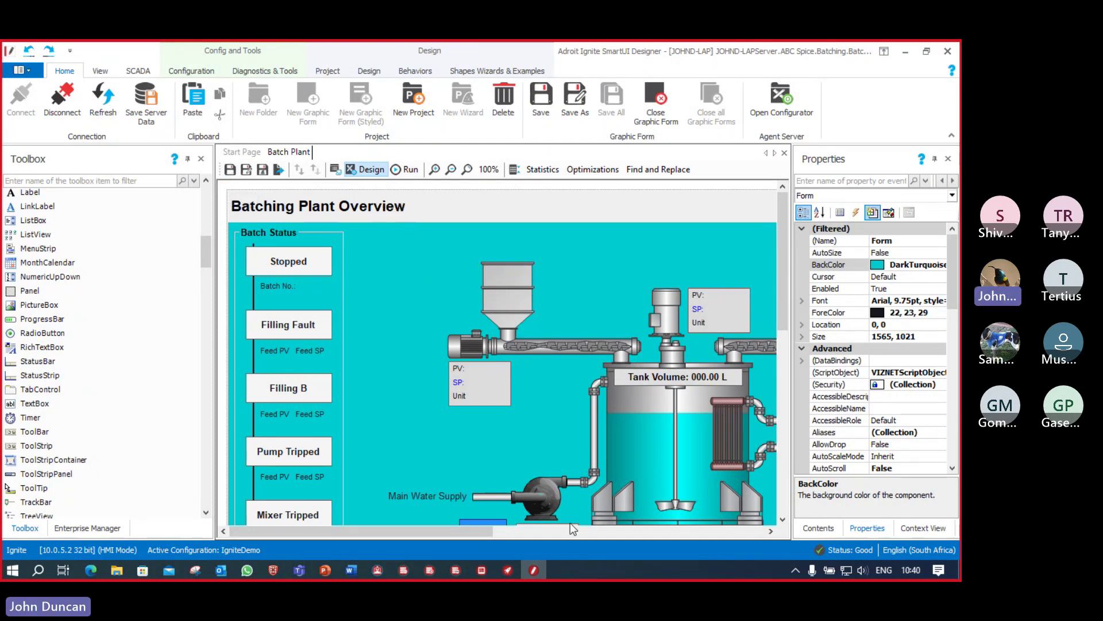
Step: Check the Operator, then show the Enterprise Manager tree and select the Batching folder
{"action": "left_click", "coordinate": [484, 570]}
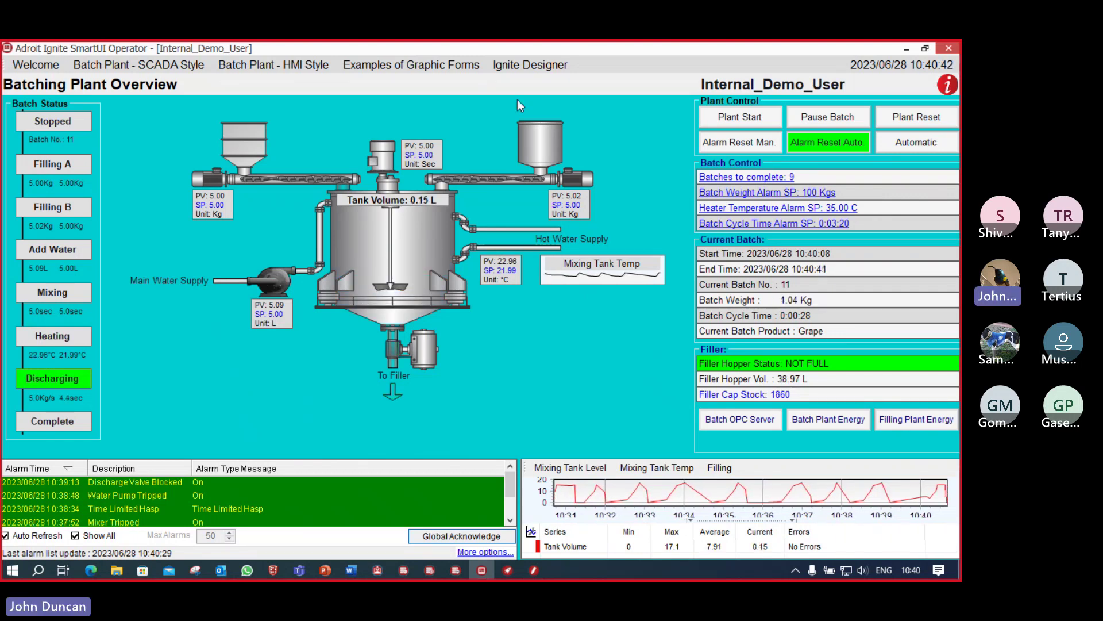
{"action": "left_click", "coordinate": [534, 572]}
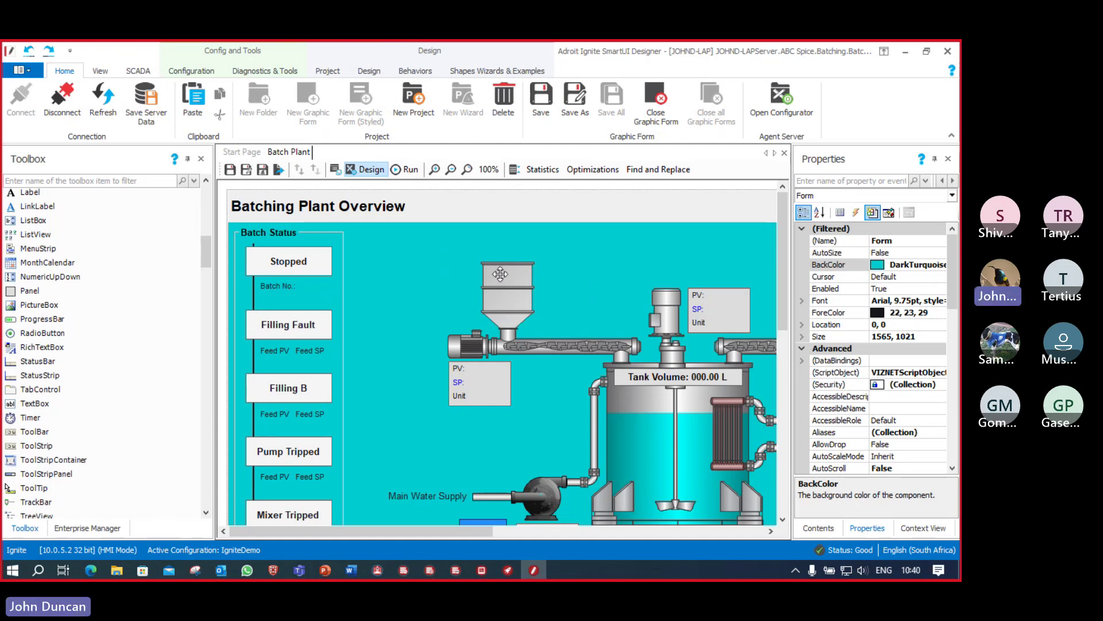
{"action": "left_click", "coordinate": [94, 534]}
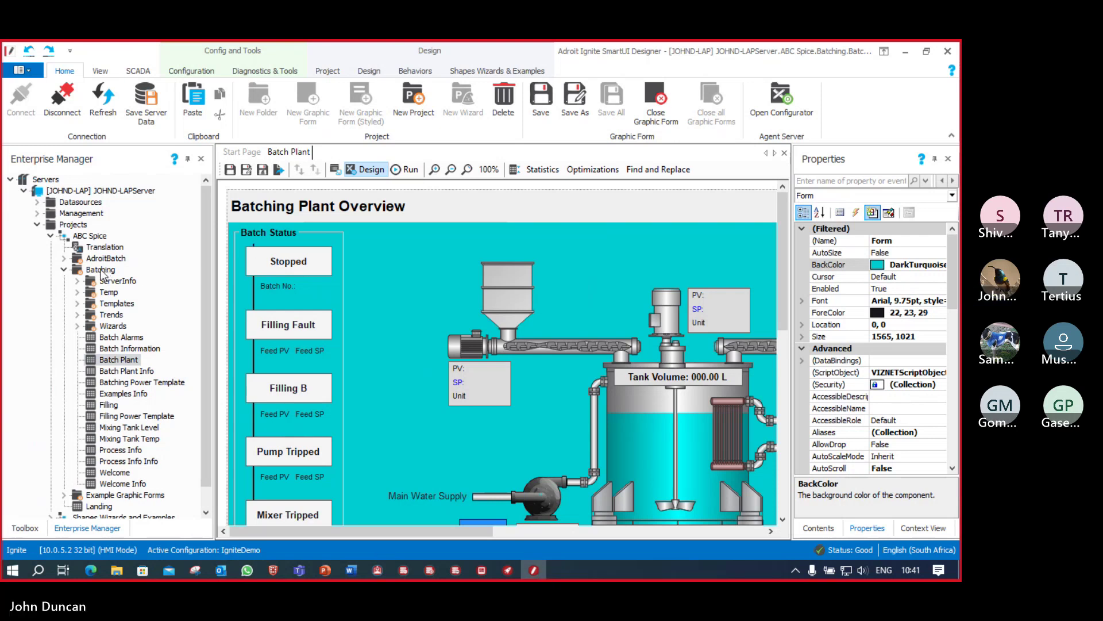
{"action": "left_click", "coordinate": [102, 270]}
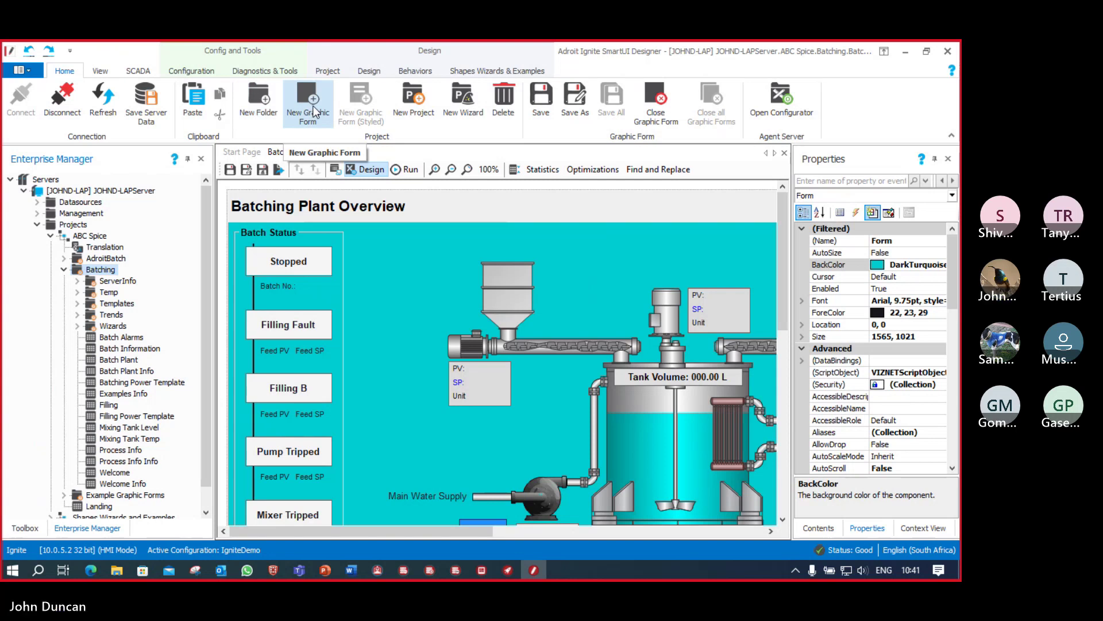
Step: Create a new graphic form named Sample in the Batching folder
{"action": "left_click", "coordinate": [315, 111]}
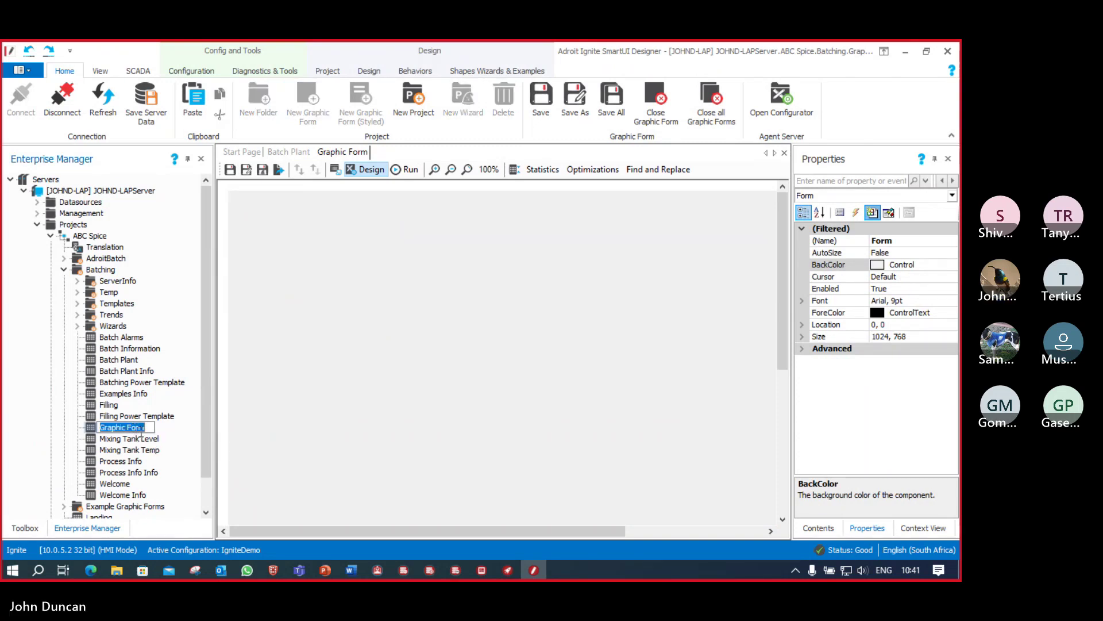
{"action": "type", "text": "Samp"}
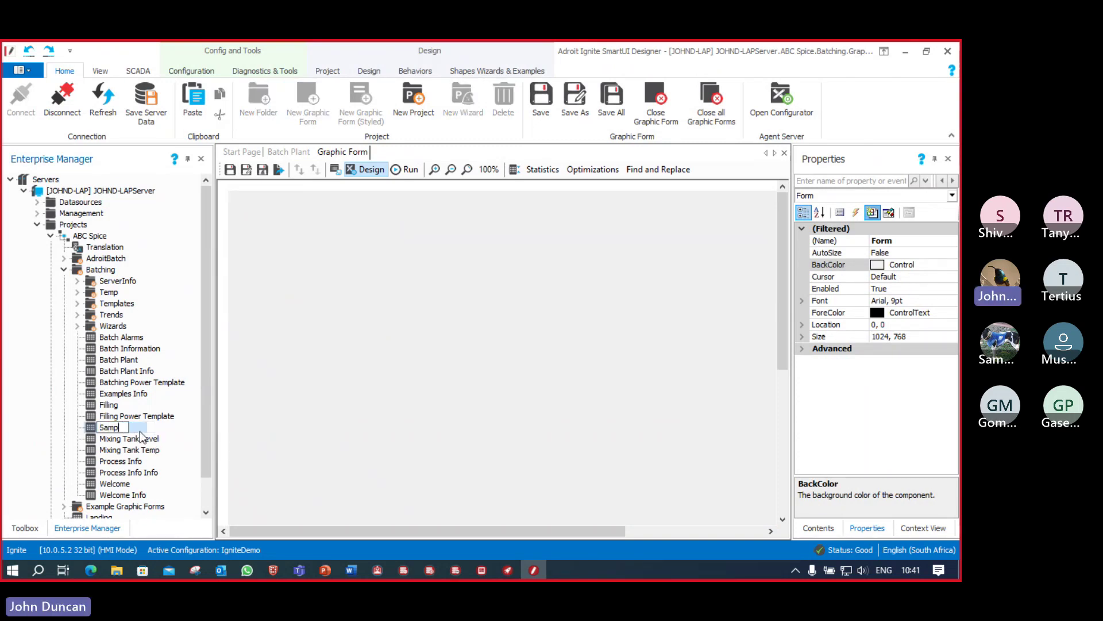
{"action": "type", "text": "le"}
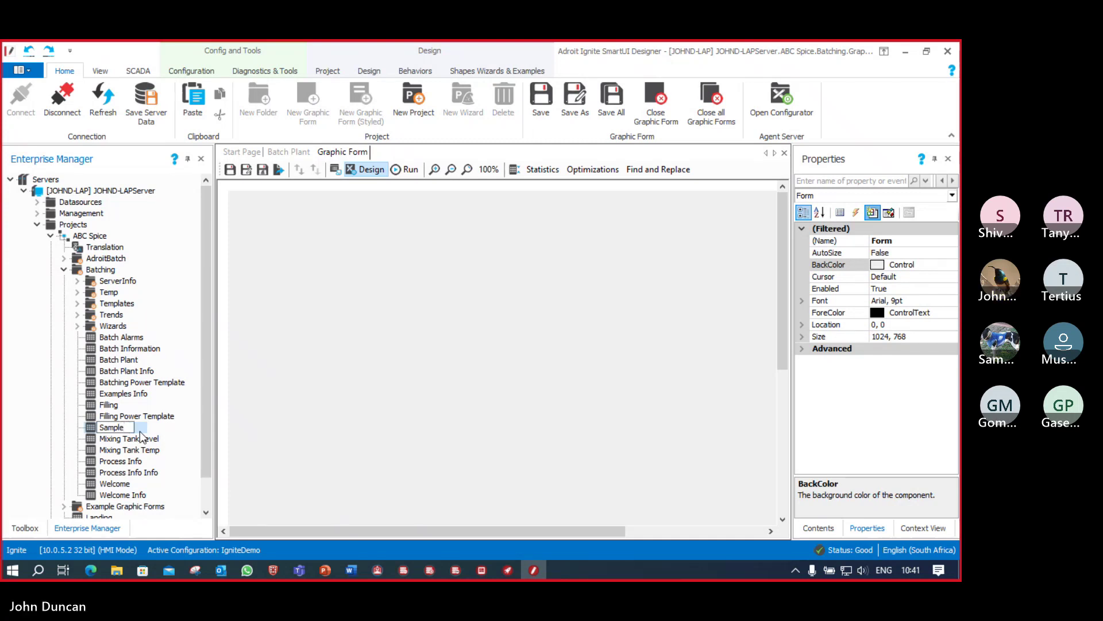
{"action": "key", "text": "Return"}
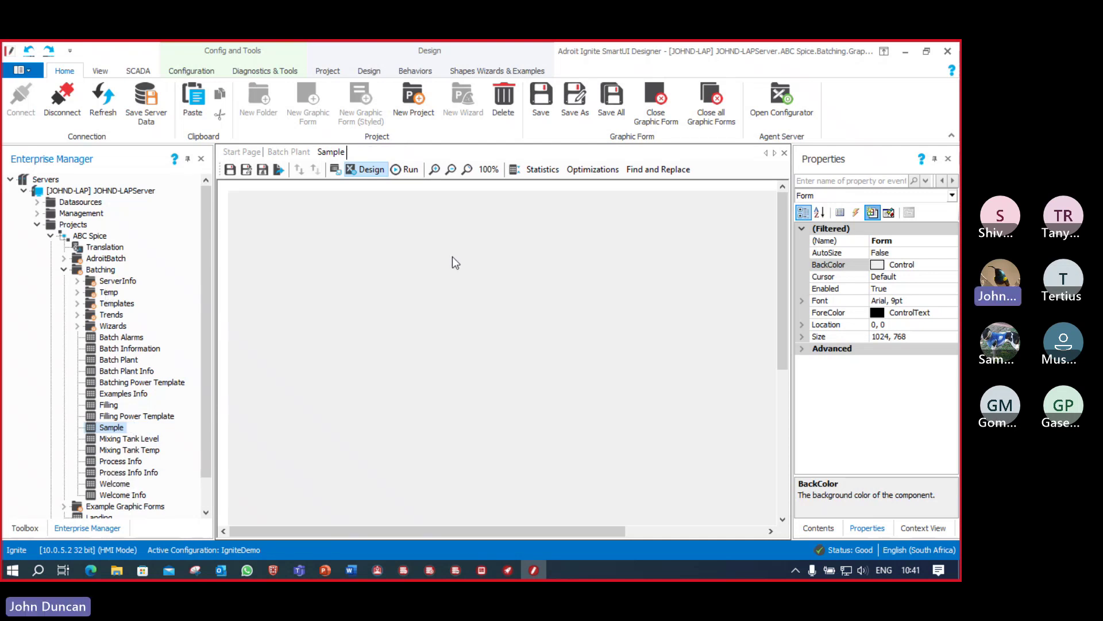
Step: Replace the form's Size property value with 800,600
{"action": "left_click", "coordinate": [920, 335]}
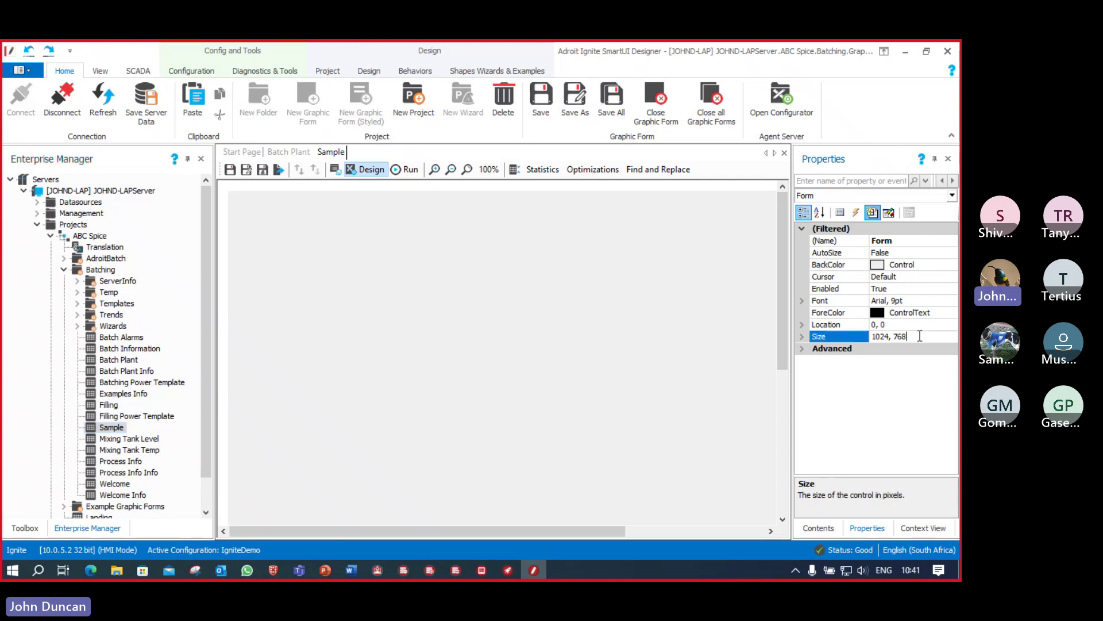
{"action": "left_click_drag", "start_coordinate": [920, 335], "coordinate": [871, 328]}
{"action": "type", "text": "800,600"}
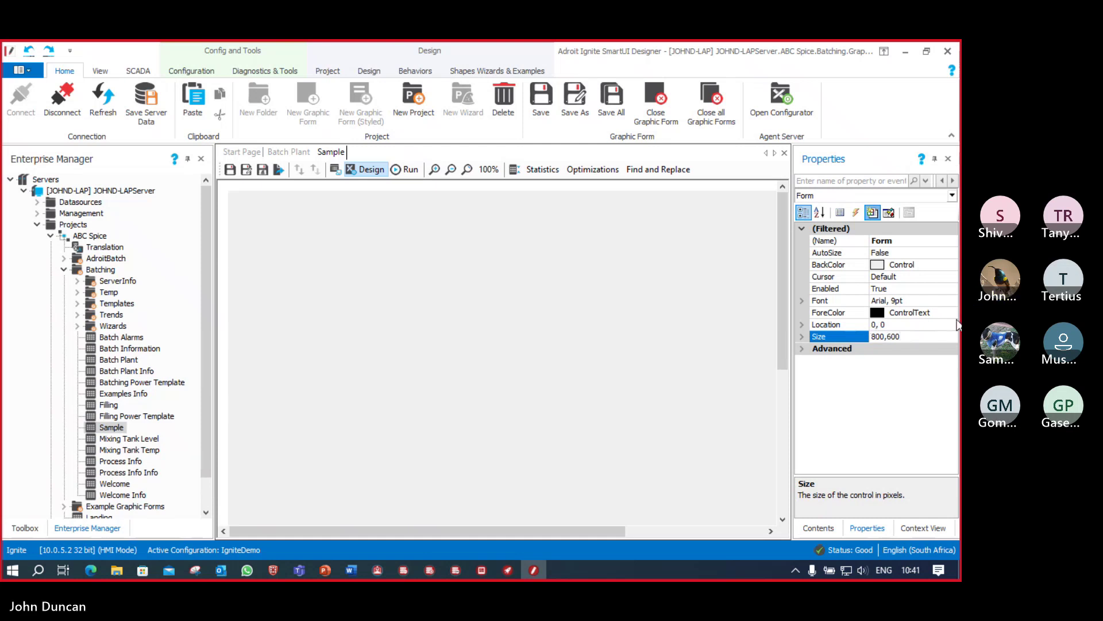
Step: Commit the 800, 600 size and set the Sample form's BackColor to the WhiteSmoke web colour
{"action": "left_click", "coordinate": [951, 266]}
{"action": "left_click", "coordinate": [952, 265]}
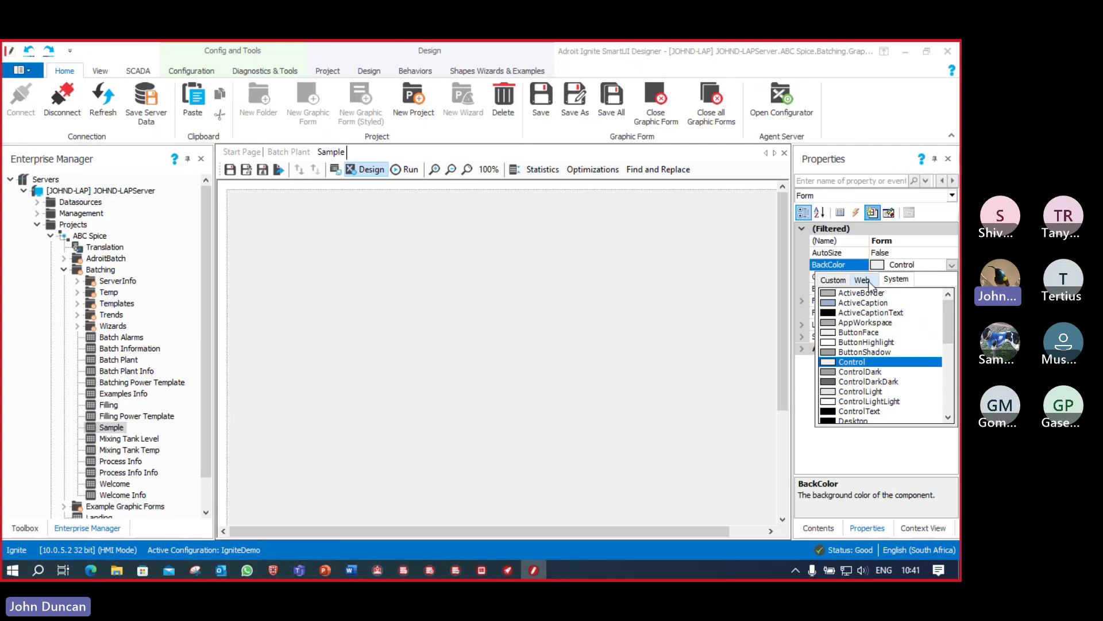
{"action": "left_click", "coordinate": [868, 281]}
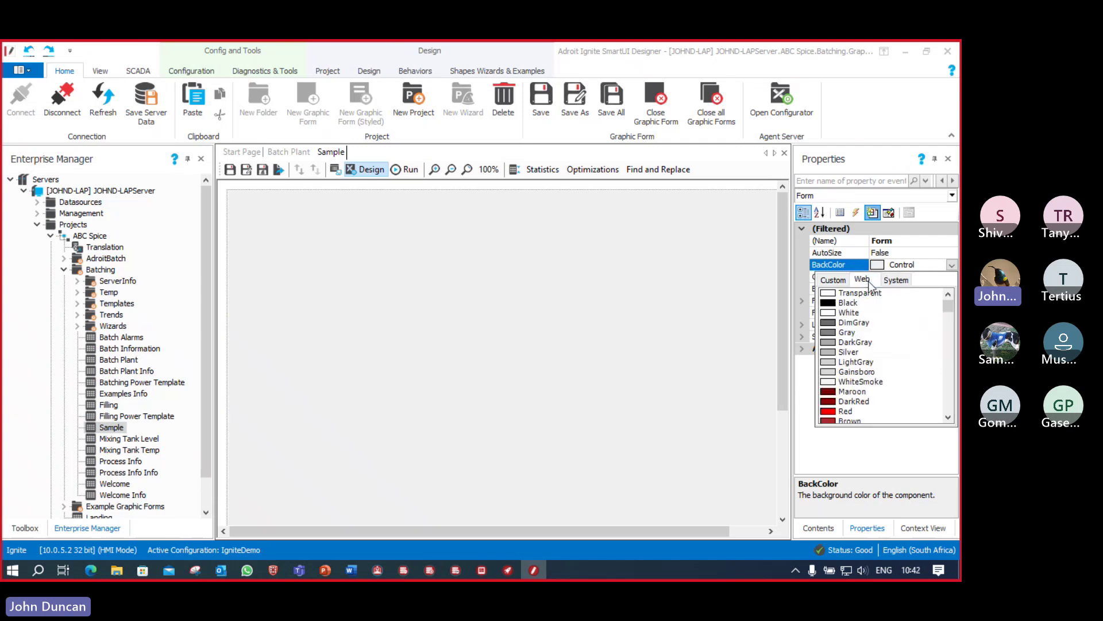
{"action": "left_click", "coordinate": [831, 382]}
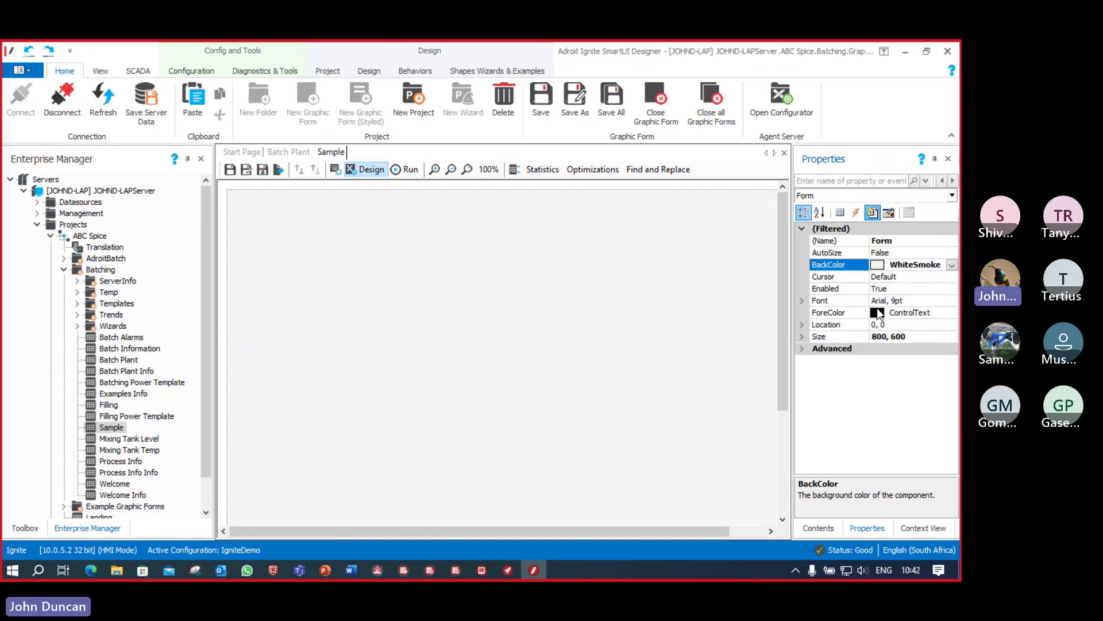
{"action": "left_click", "coordinate": [952, 266]}
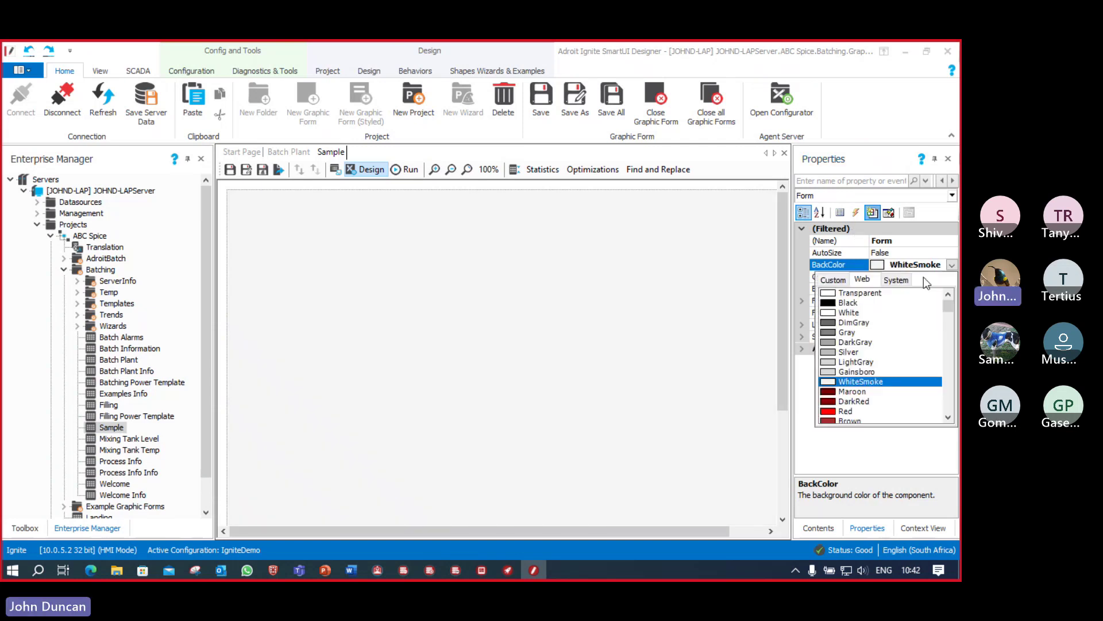
{"action": "left_click", "coordinate": [835, 279]}
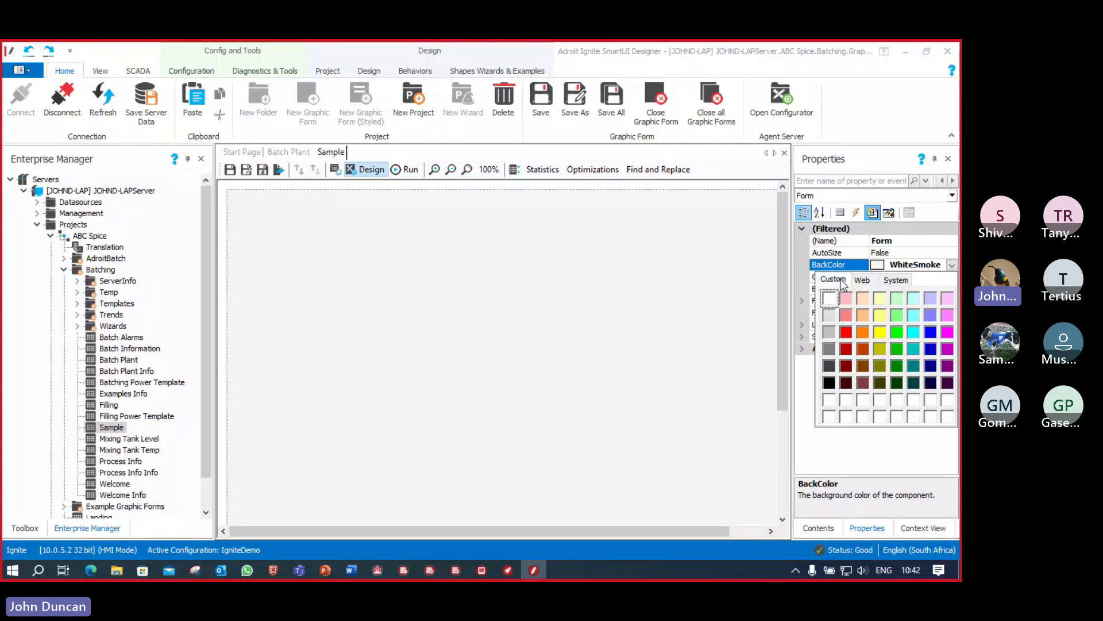
{"action": "left_click", "coordinate": [862, 280]}
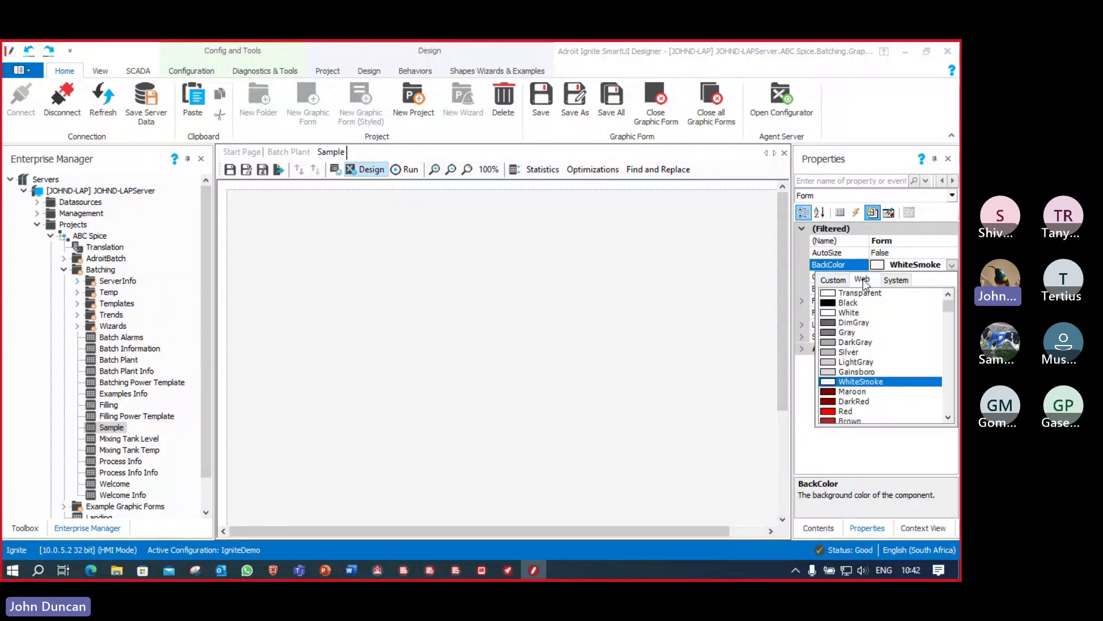
{"action": "left_click_drag", "start_coordinate": [947, 304], "coordinate": [957, 413]}
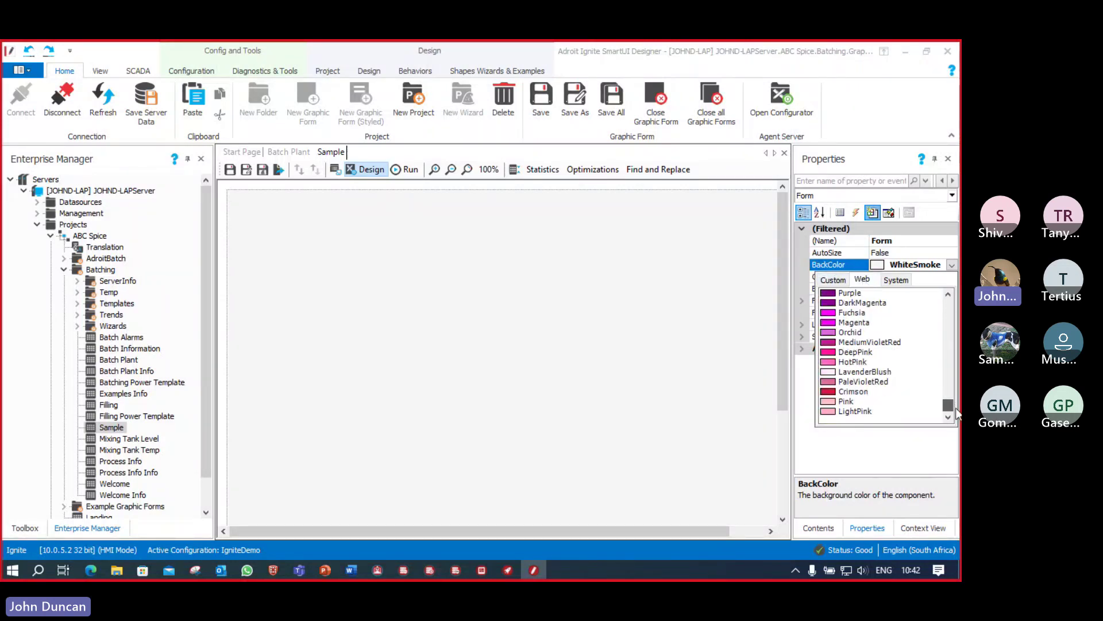
{"action": "scroll", "coordinate": [919, 356], "scroll_direction": "up", "scroll_amount": 10}
{"action": "left_click", "coordinate": [932, 266]}
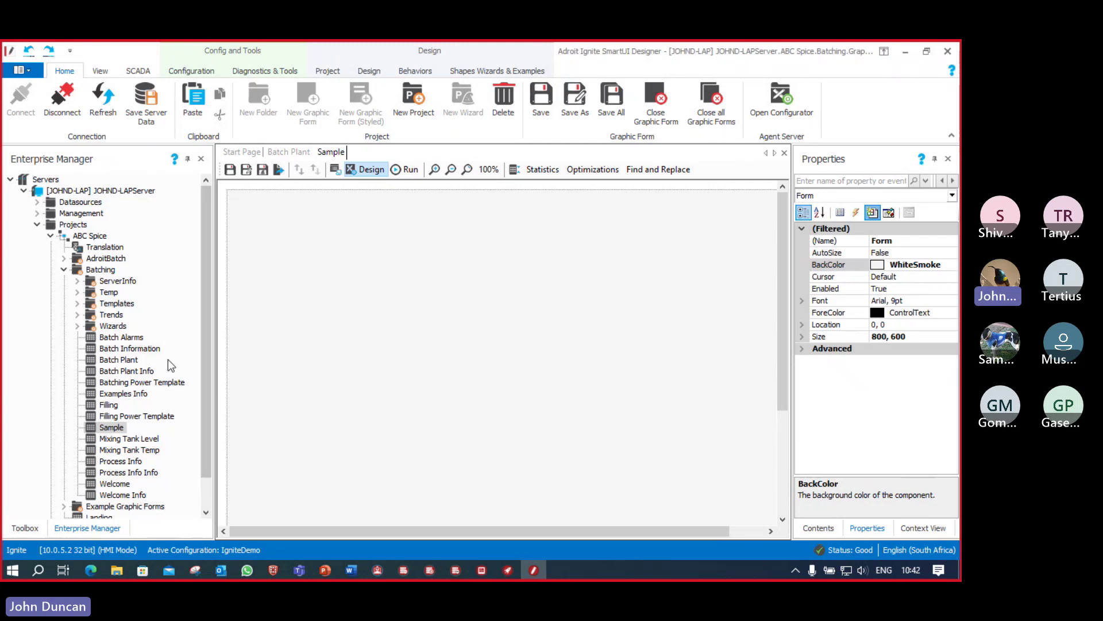
Step: Draw a TextBox from the Toolbox on the left side of the Sample form
{"action": "left_click", "coordinate": [26, 529]}
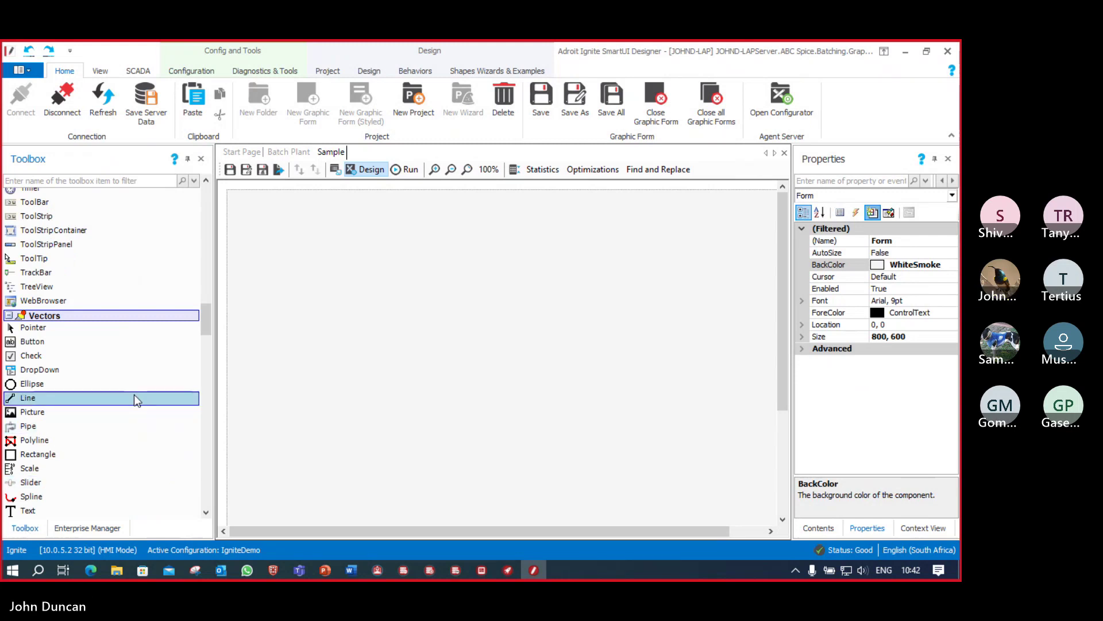
{"action": "scroll", "coordinate": [70, 296], "scroll_direction": "up", "scroll_amount": 1}
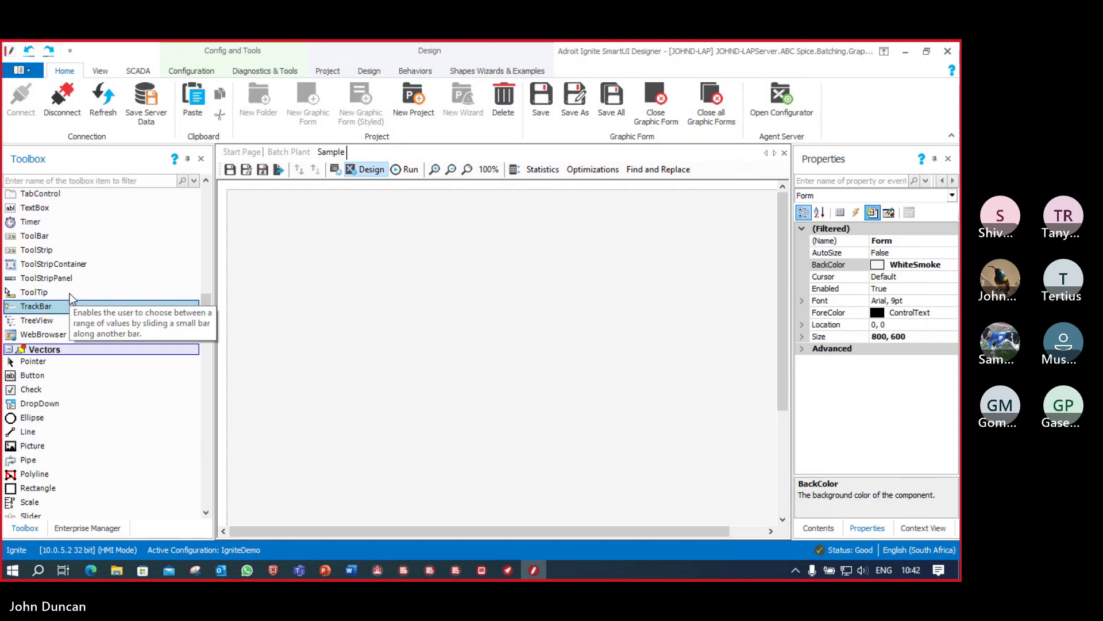
{"action": "scroll", "coordinate": [70, 296], "scroll_direction": "up", "scroll_amount": 1}
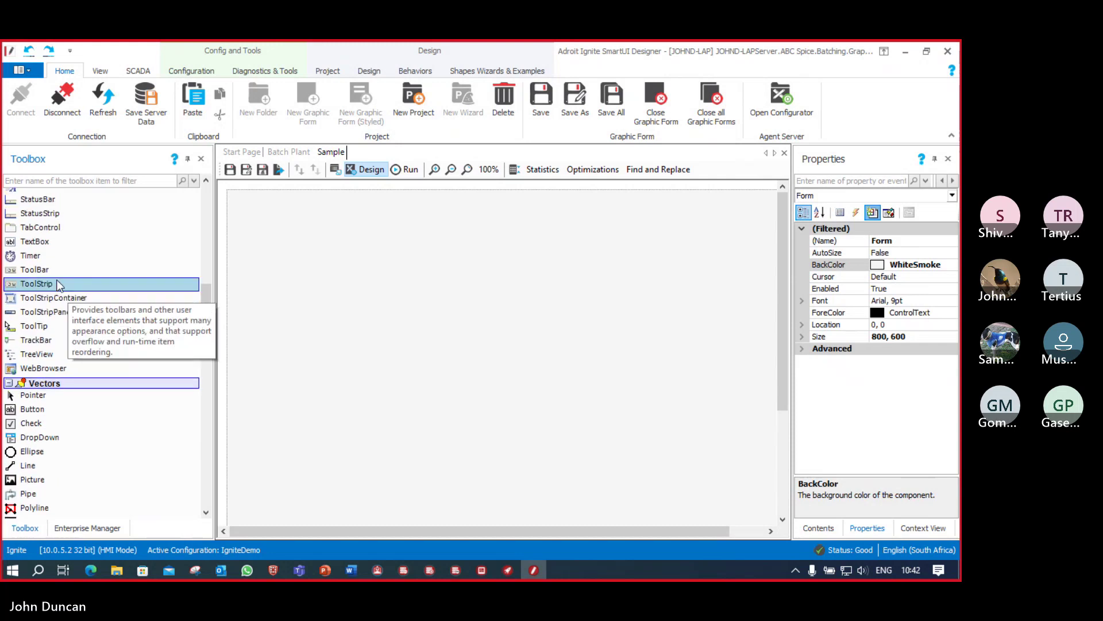
{"action": "left_click", "coordinate": [36, 246]}
{"action": "left_click_drag", "start_coordinate": [35, 246], "coordinate": [137, 241]}
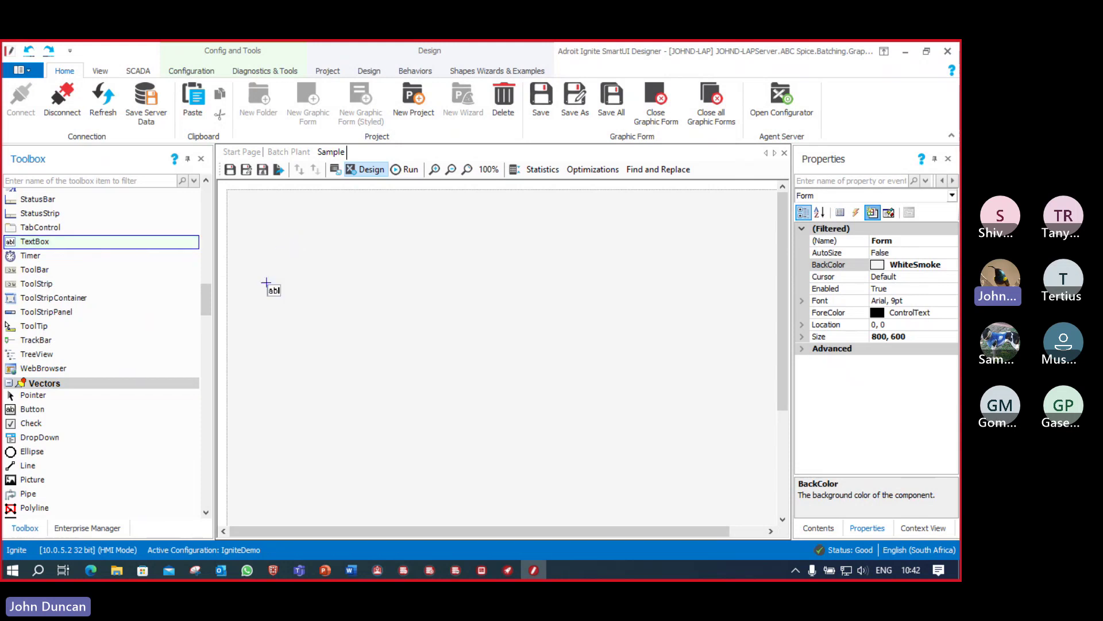
{"action": "left_click_drag", "start_coordinate": [277, 340], "coordinate": [385, 363]}
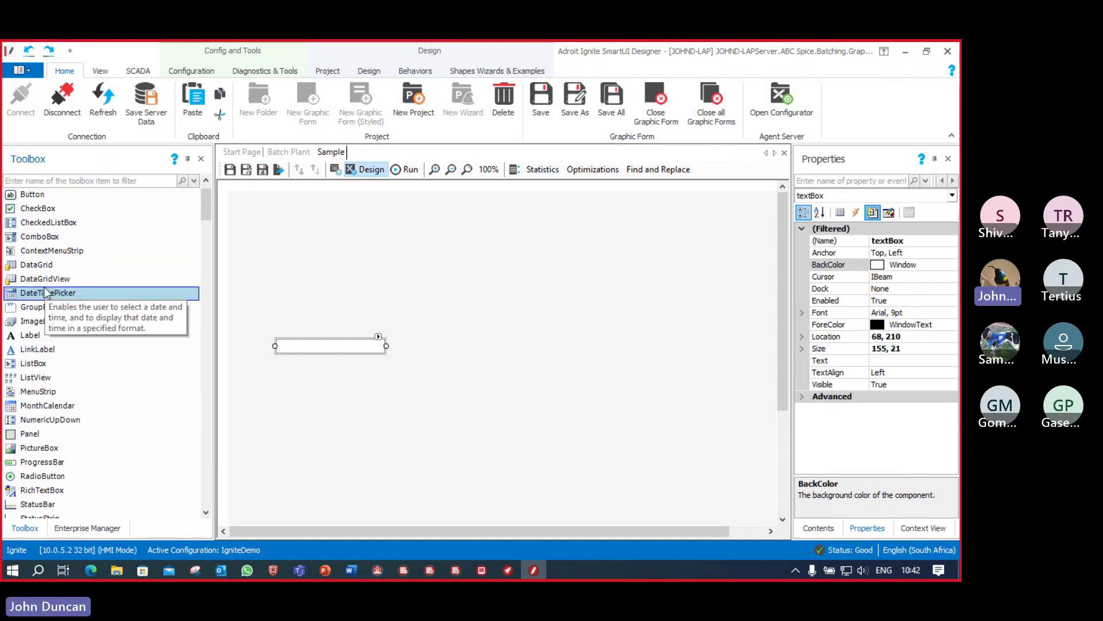
Step: Draw a tall Vectors rectangle right of the textbox, then select the textbox
{"action": "scroll", "coordinate": [11, 220], "scroll_direction": "up", "scroll_amount": 1}
{"action": "left_click", "coordinate": [9, 194]}
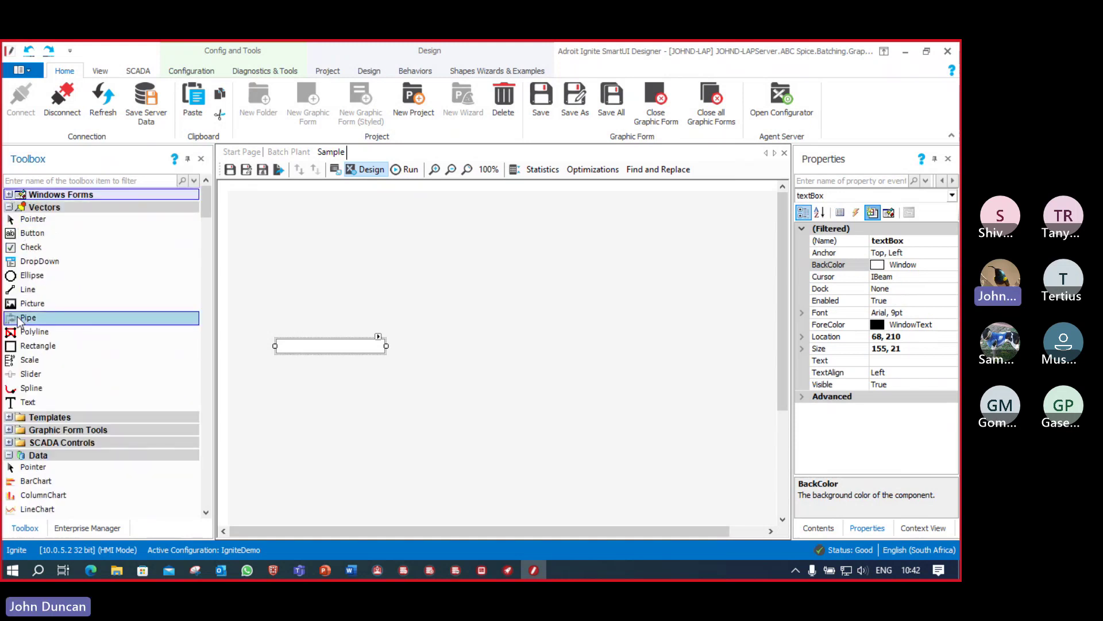
{"action": "left_click", "coordinate": [60, 346]}
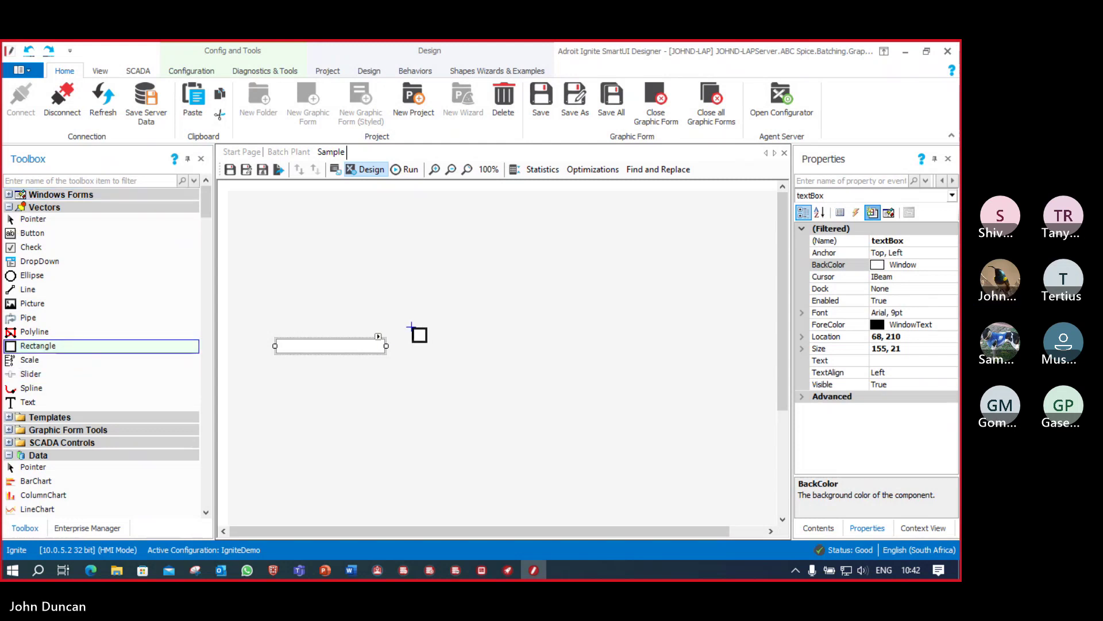
{"action": "mouse_move", "coordinate": [415, 331]}
{"action": "left_mouse_down"}
{"action": "mouse_move", "coordinate": [416, 425]}
{"action": "mouse_move", "coordinate": [489, 439]}
{"action": "left_mouse_up"}
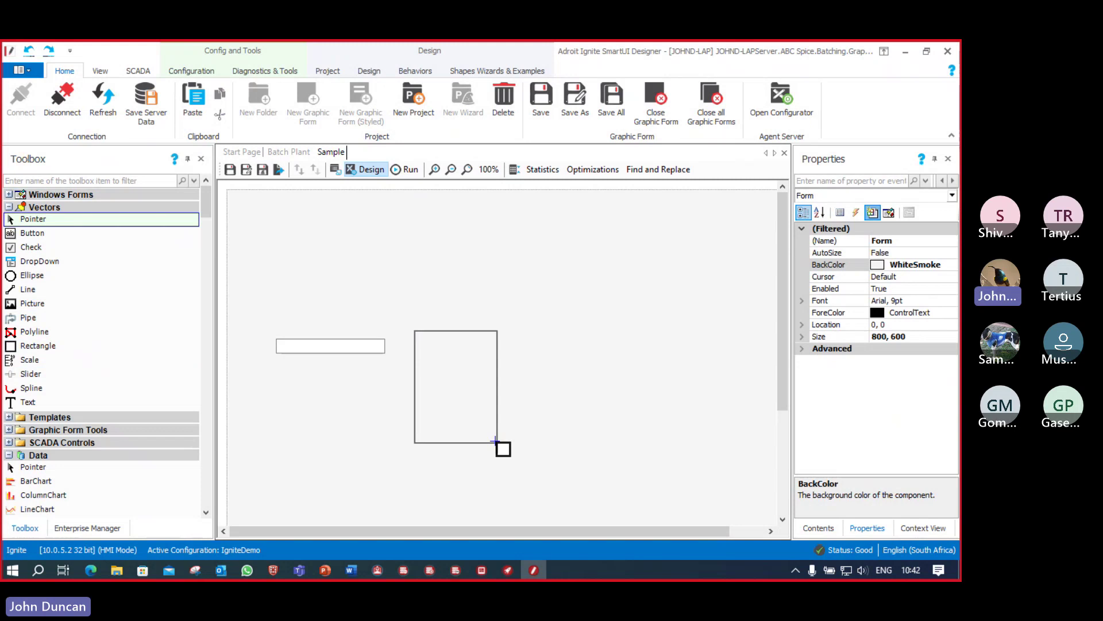
{"action": "left_click_drag", "start_coordinate": [495, 440], "coordinate": [495, 440]}
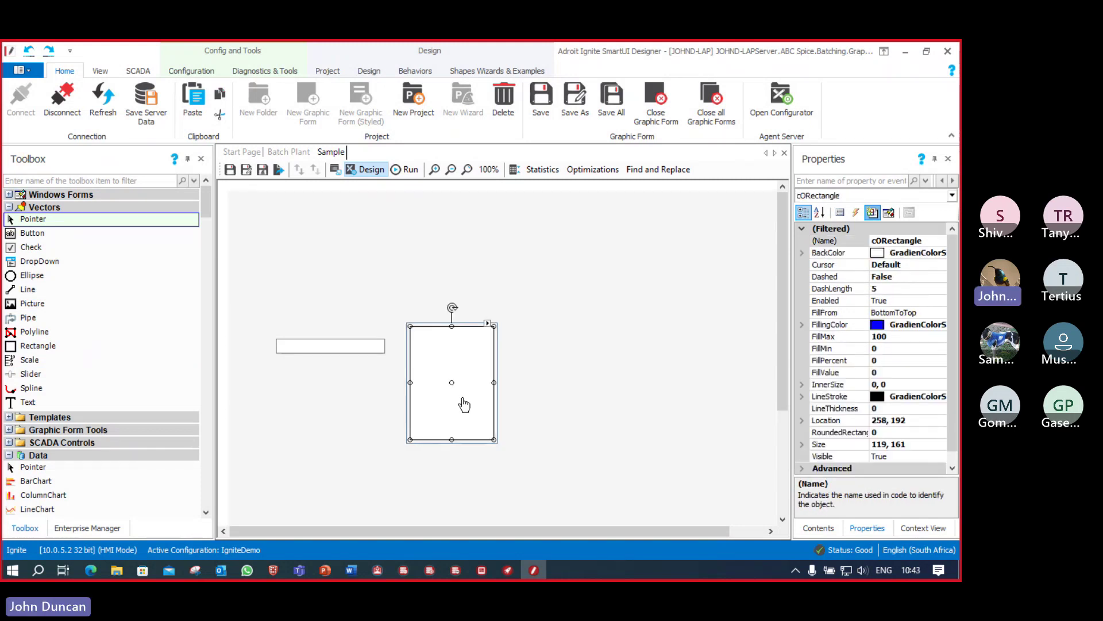
{"action": "left_click", "coordinate": [318, 347]}
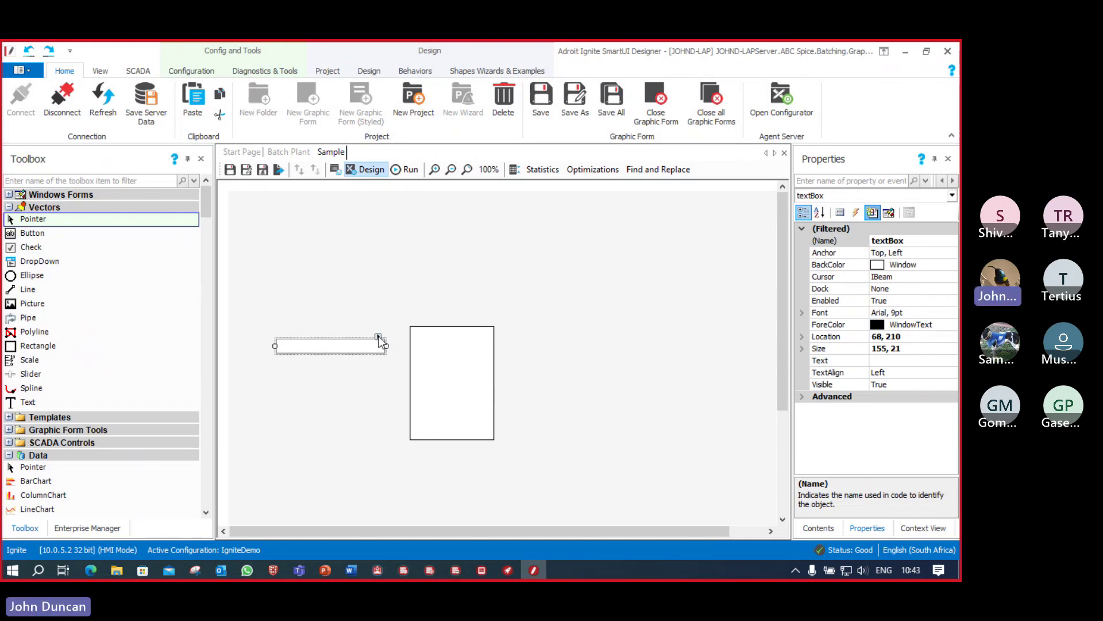
Step: Add a Display Value behaviour to the textbox bound to Adroit.Analog.IGN_ABC_MX_BTCH_WEIGHT.value
{"action": "left_click", "coordinate": [379, 338]}
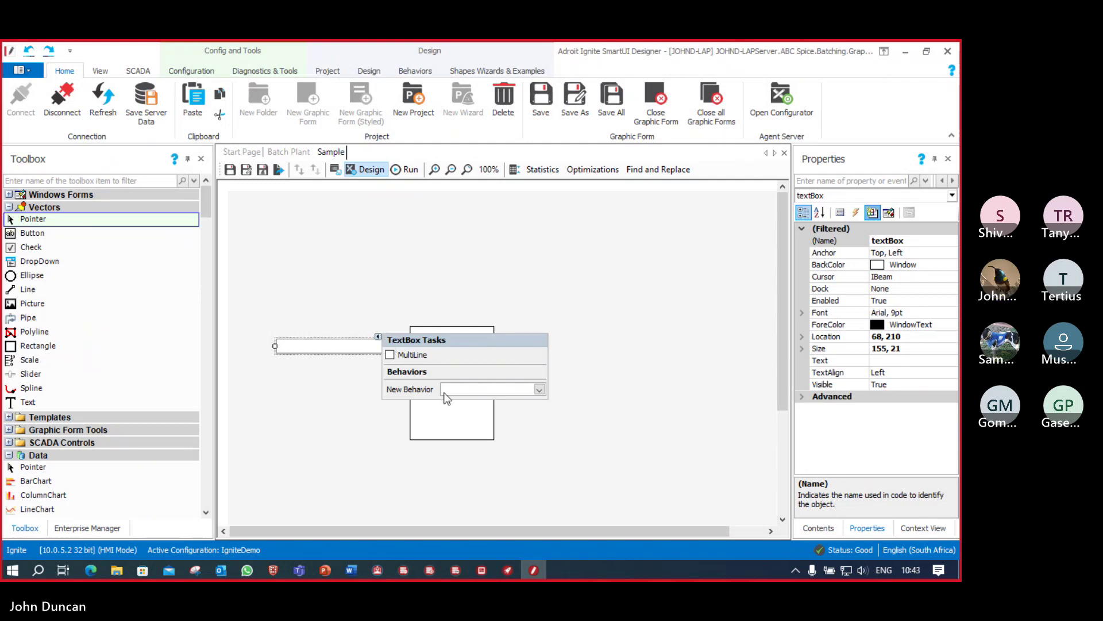
{"action": "left_click", "coordinate": [540, 391]}
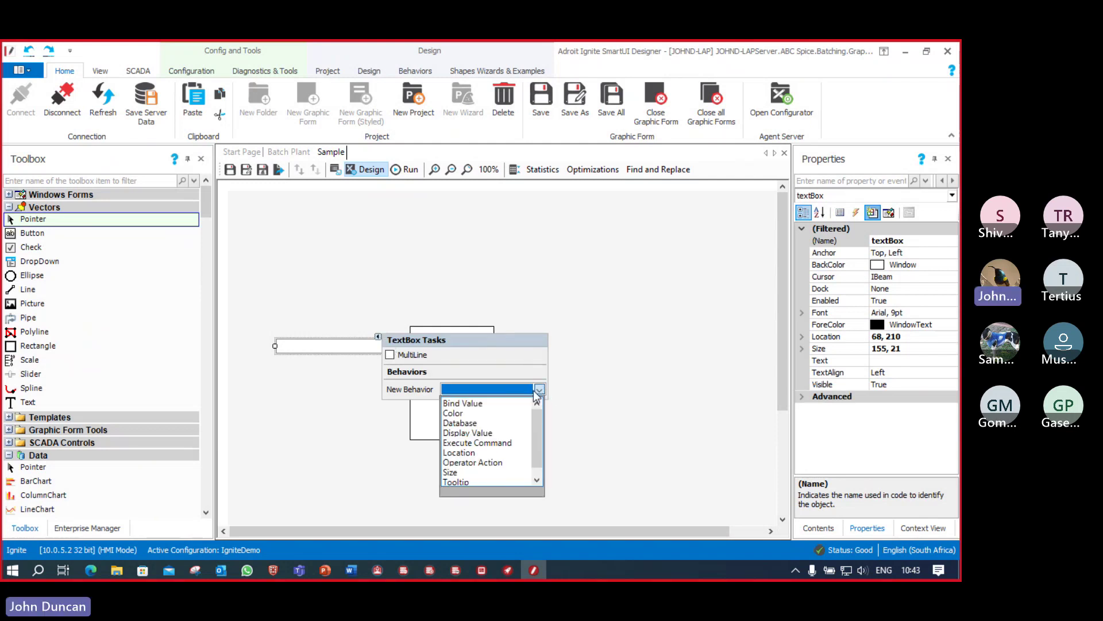
{"action": "left_click", "coordinate": [482, 434]}
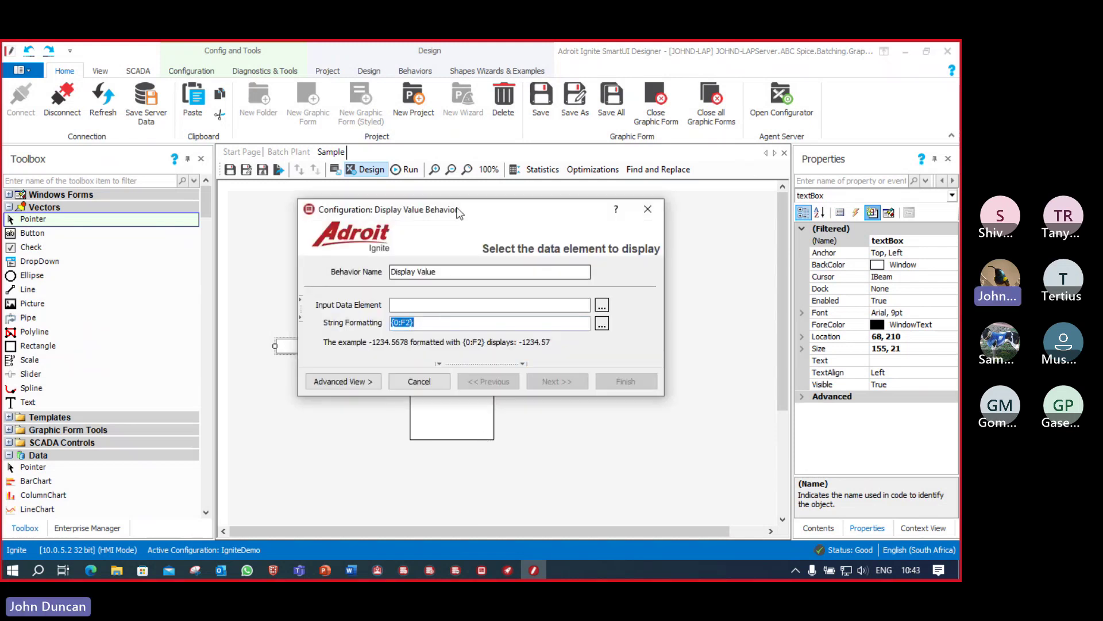
{"action": "left_click_drag", "start_coordinate": [464, 216], "coordinate": [475, 216]}
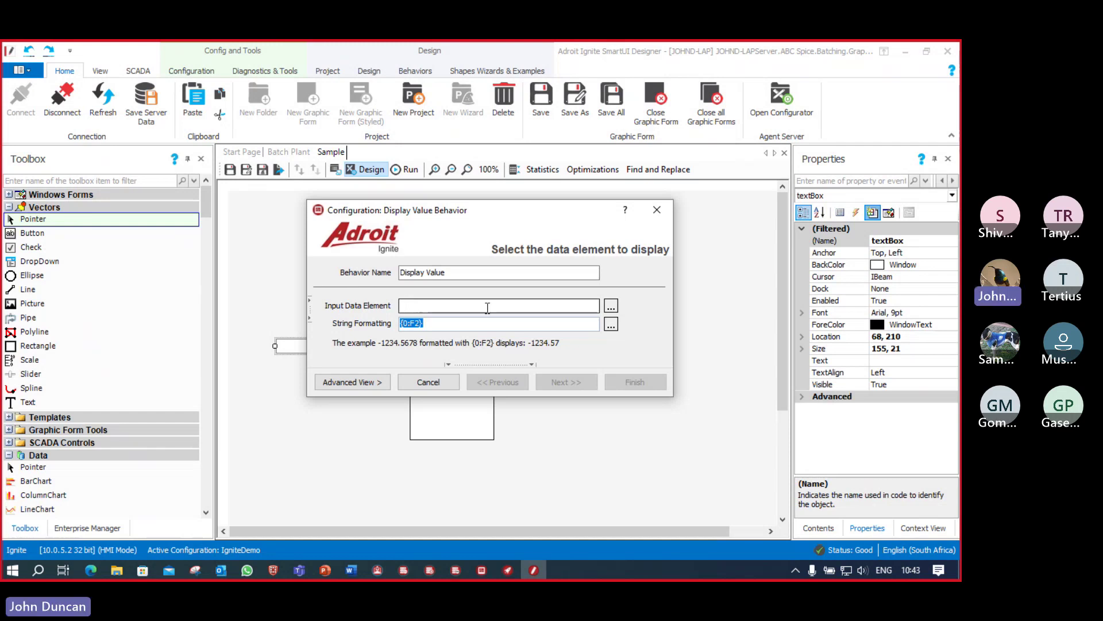
{"action": "left_click", "coordinate": [612, 309]}
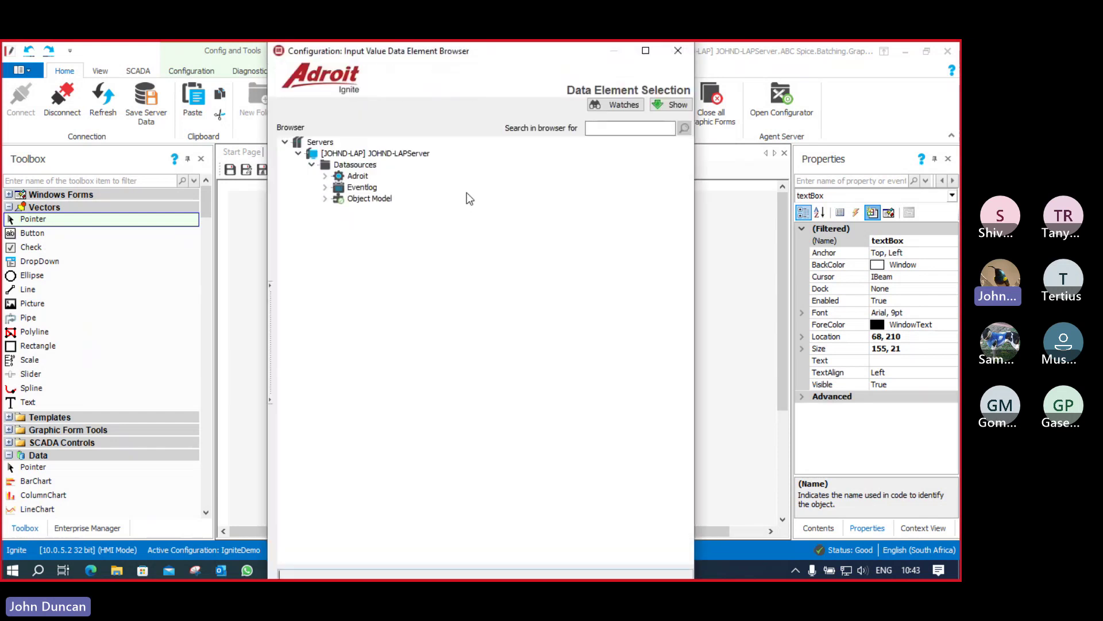
{"action": "left_click", "coordinate": [325, 177]}
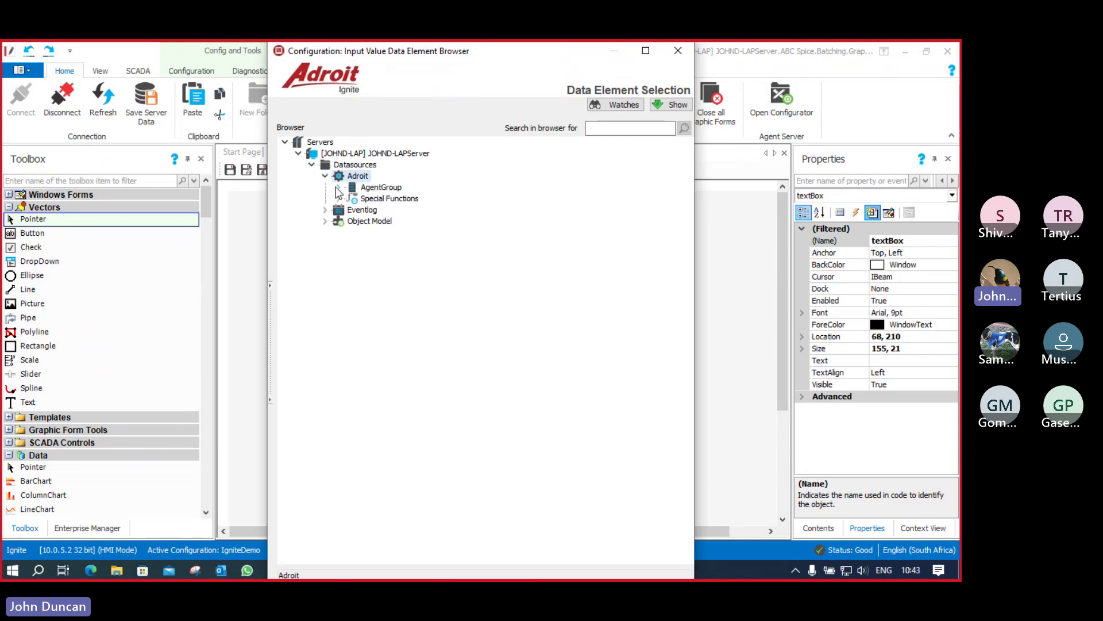
{"action": "left_click", "coordinate": [338, 188]}
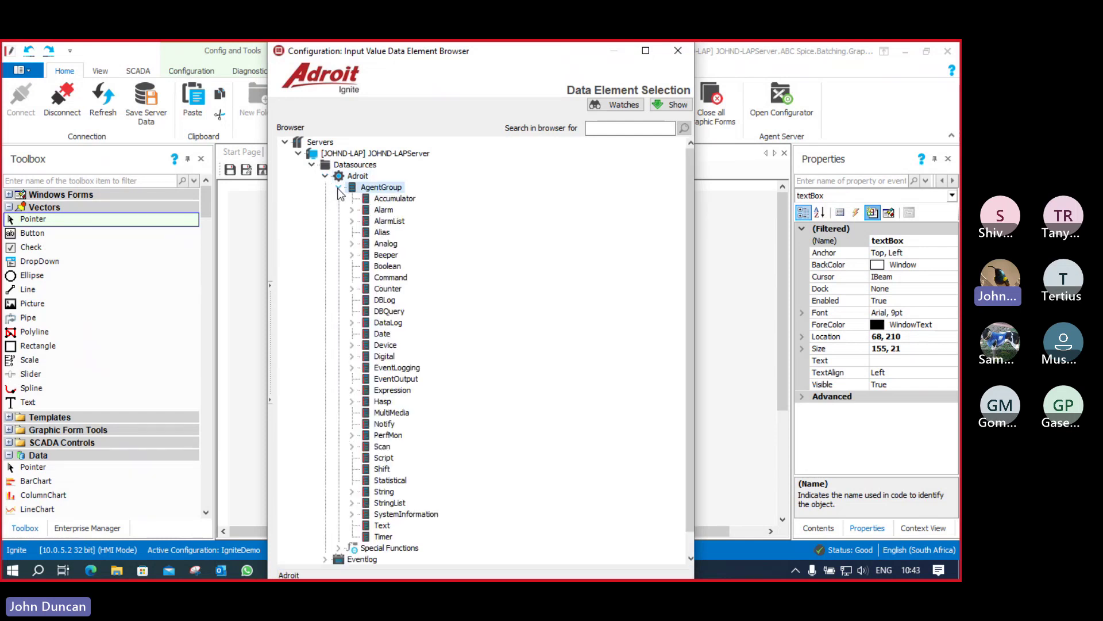
{"action": "left_click", "coordinate": [352, 244]}
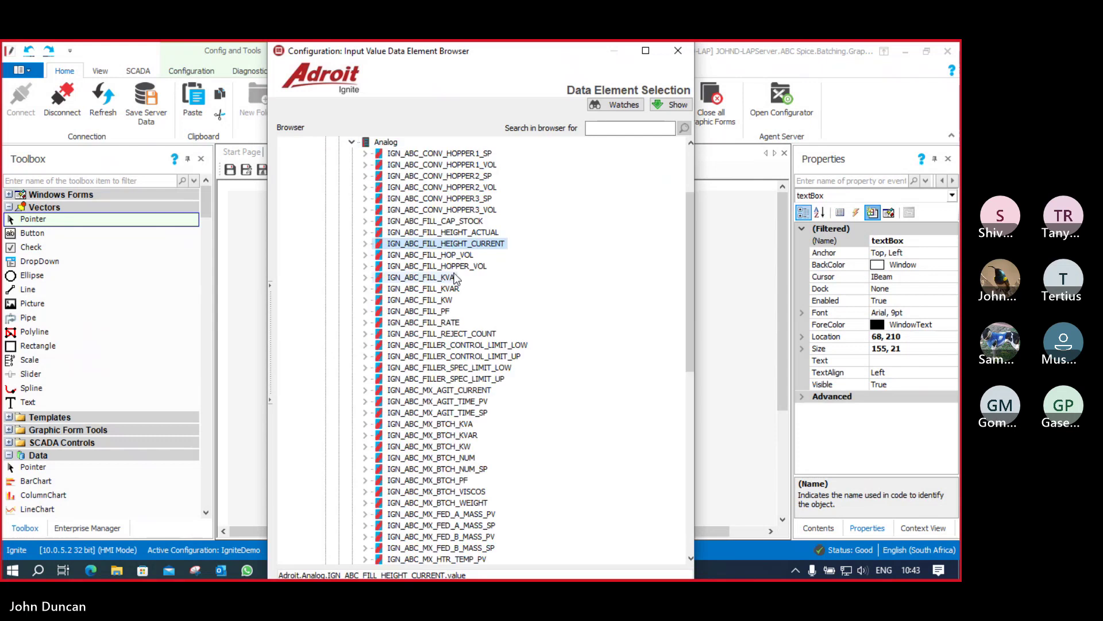
{"action": "left_click", "coordinate": [465, 435]}
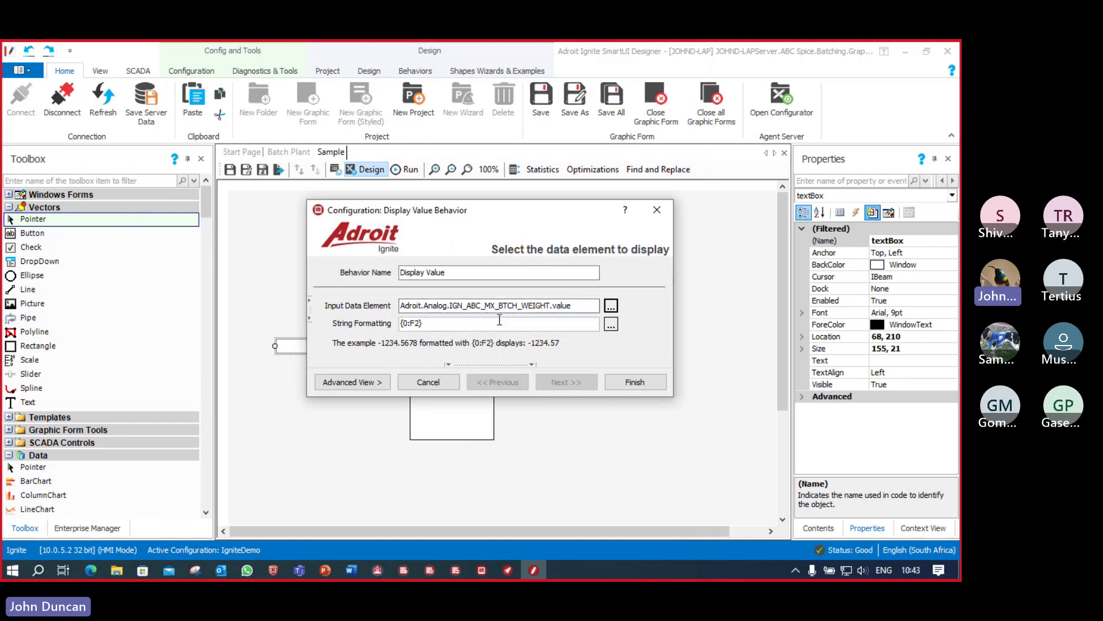
Step: Append Kg to the {0:F2} string format and finish the Display Value behaviour
{"action": "left_click", "coordinate": [435, 324]}
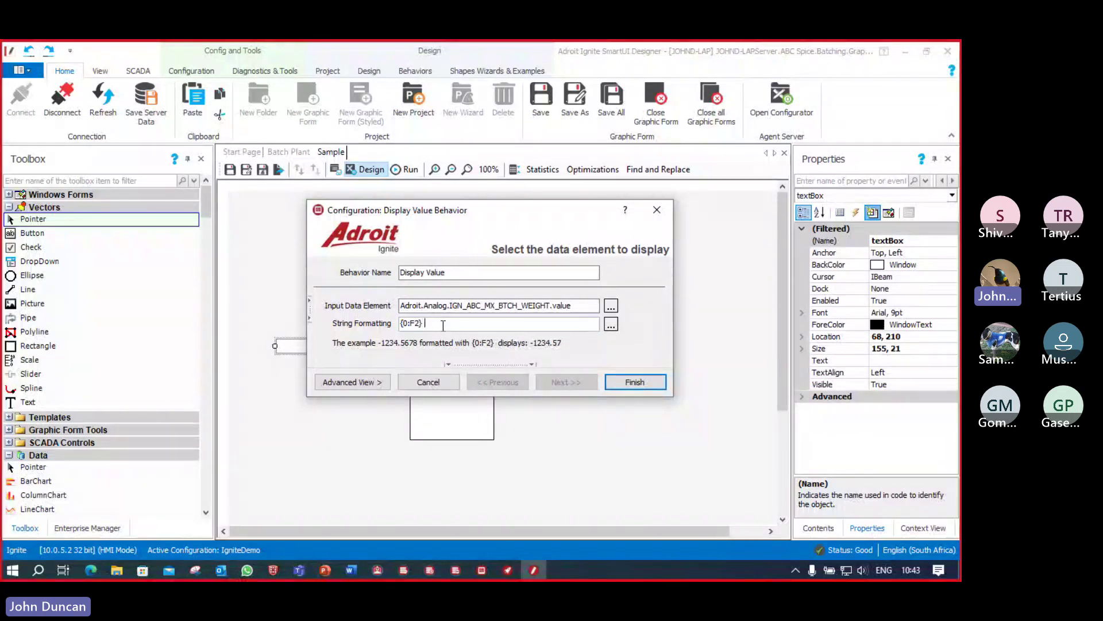
{"action": "type", "text": "Kg"}
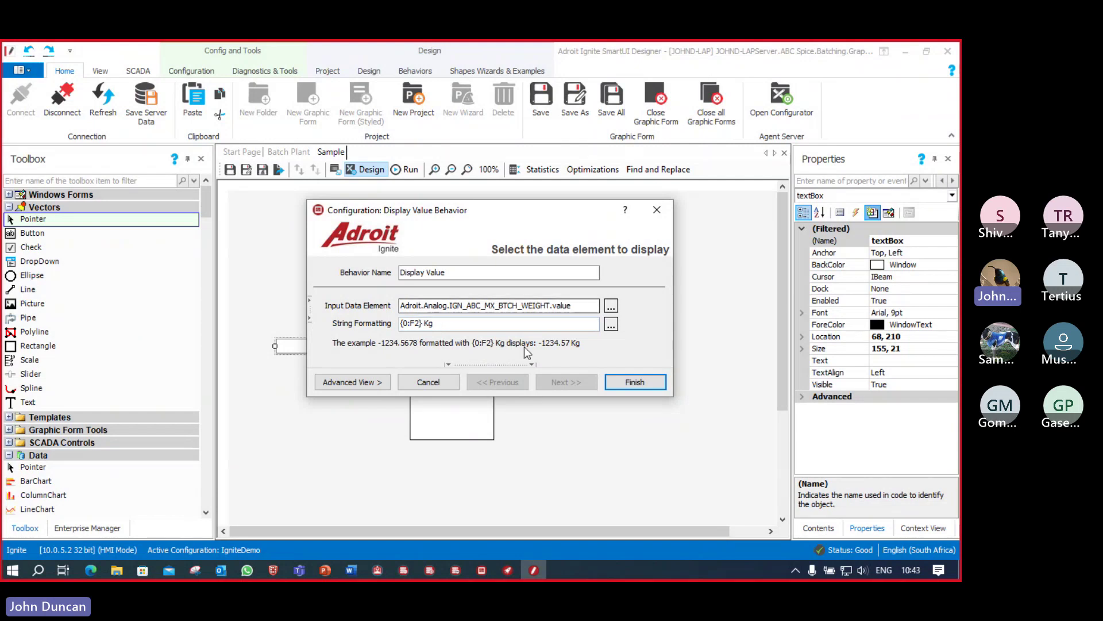
{"action": "left_click", "coordinate": [635, 383]}
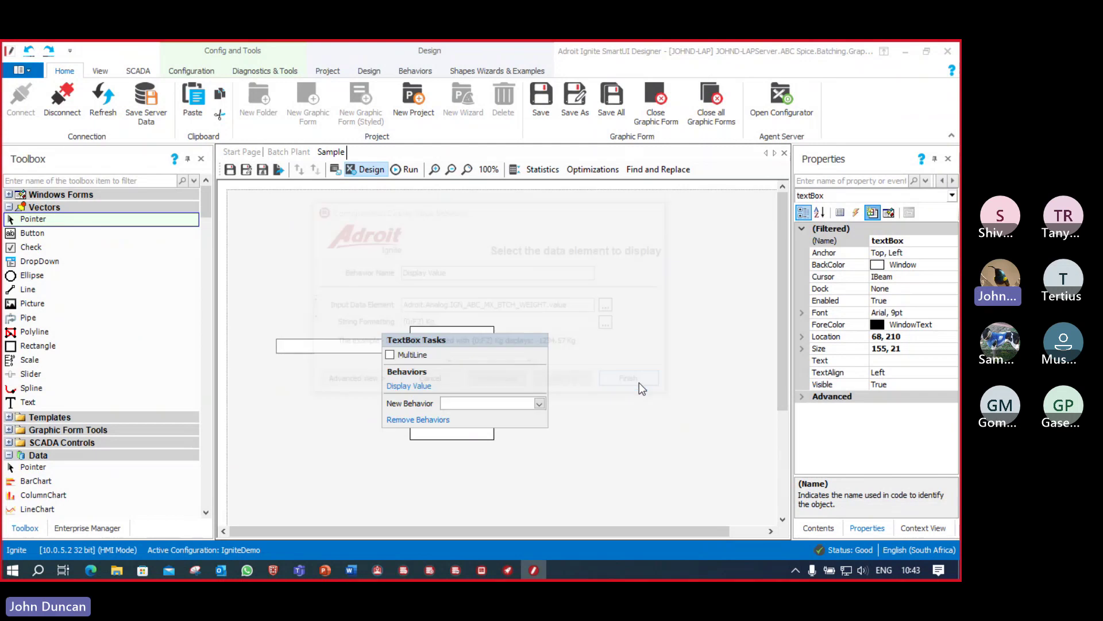
{"action": "left_click", "coordinate": [339, 346]}
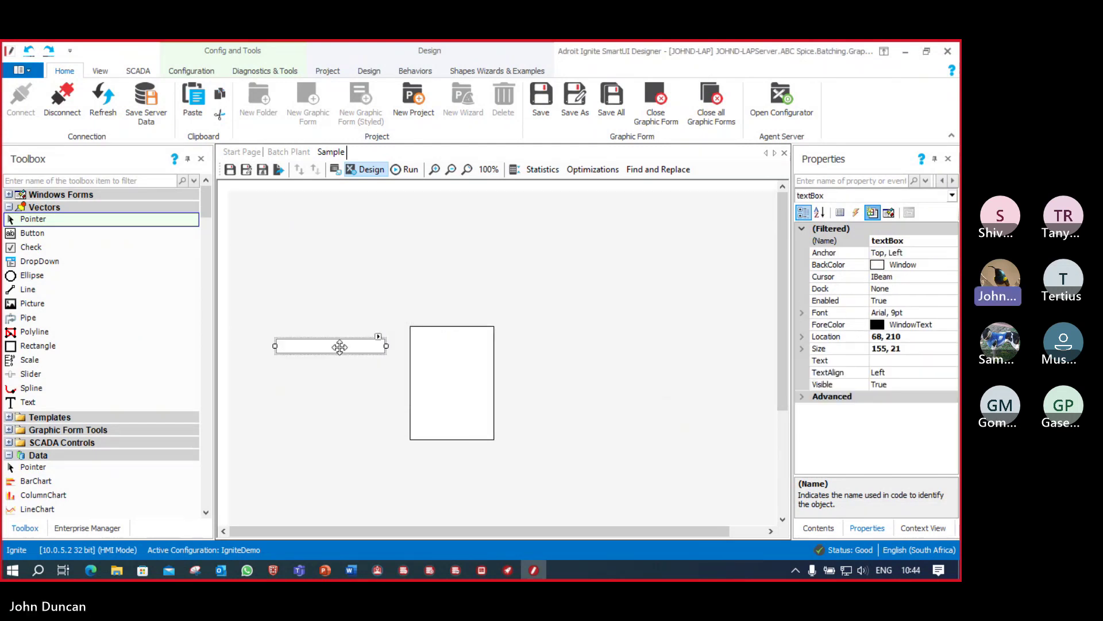
Step: Add a Percentage Fill behaviour to the rectangle driven by IGN_ABC_MX_BTCH_WEIGHT.value
{"action": "left_click", "coordinate": [451, 349]}
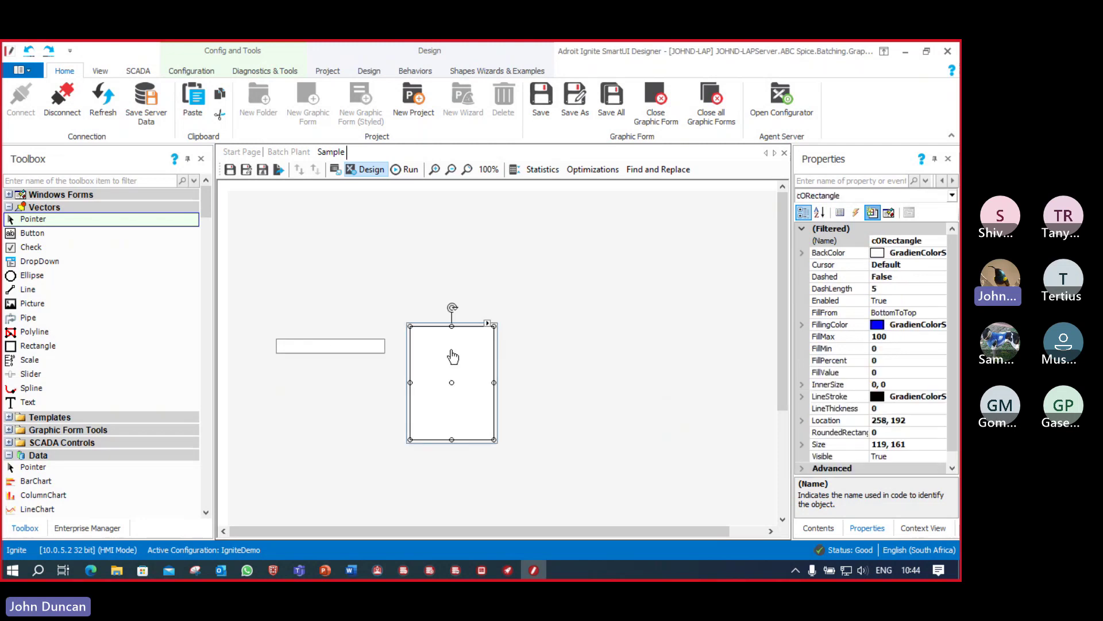
{"action": "left_click", "coordinate": [488, 325]}
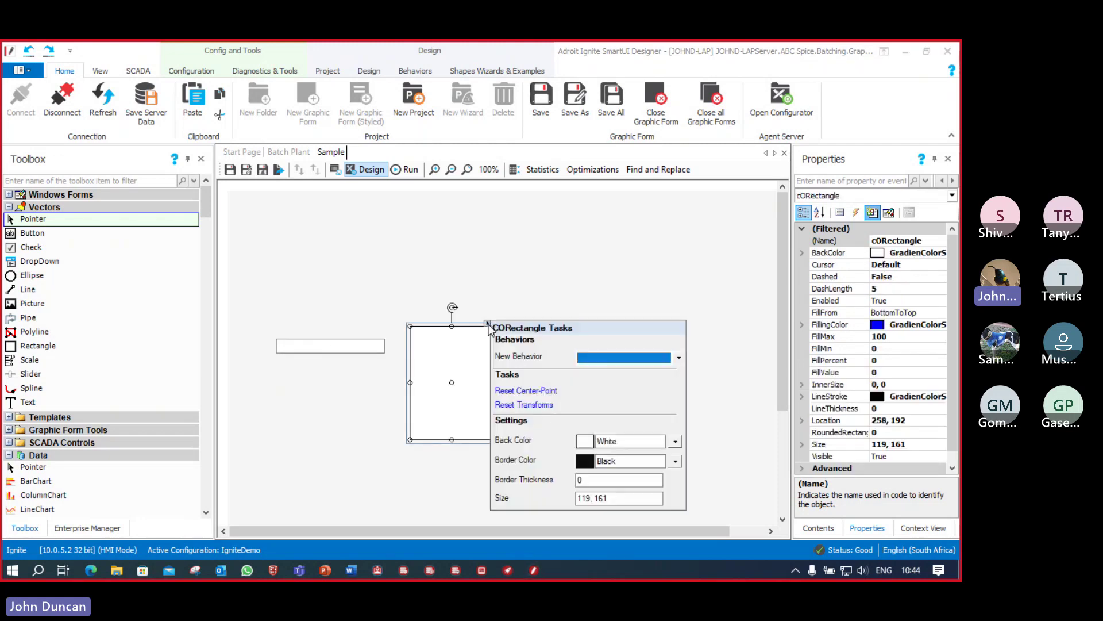
{"action": "left_click", "coordinate": [678, 358]}
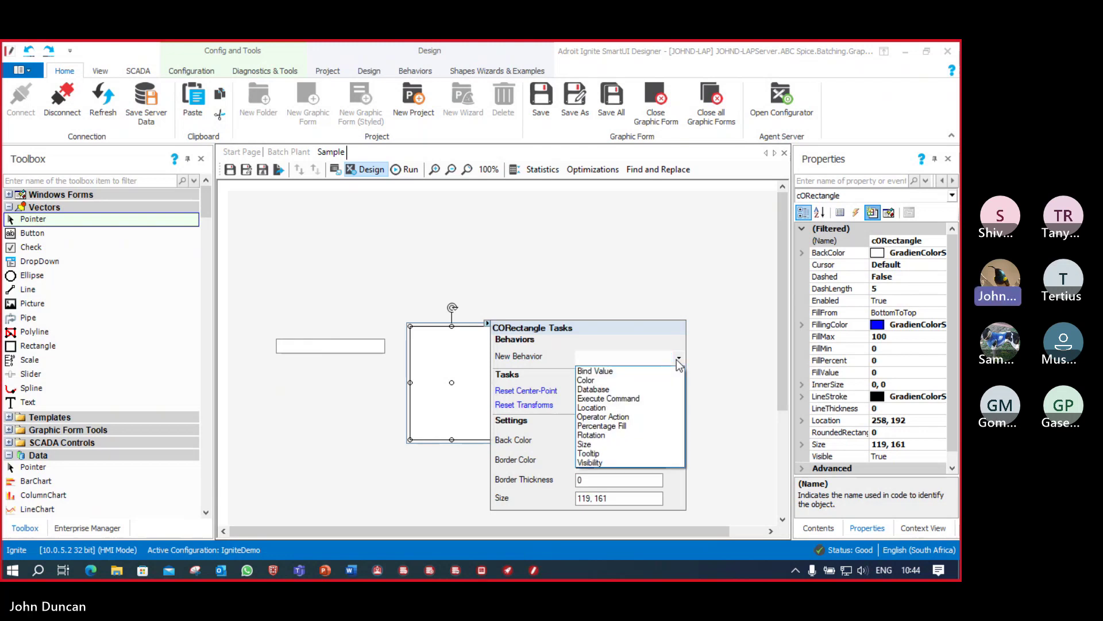
{"action": "left_click", "coordinate": [627, 425]}
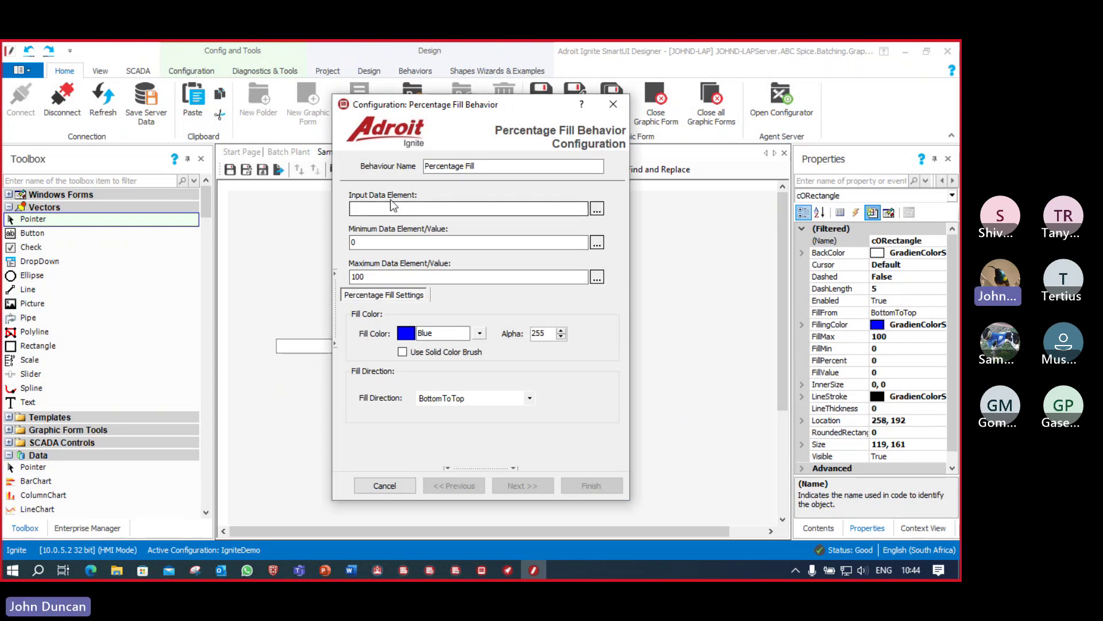
{"action": "left_click", "coordinate": [597, 208]}
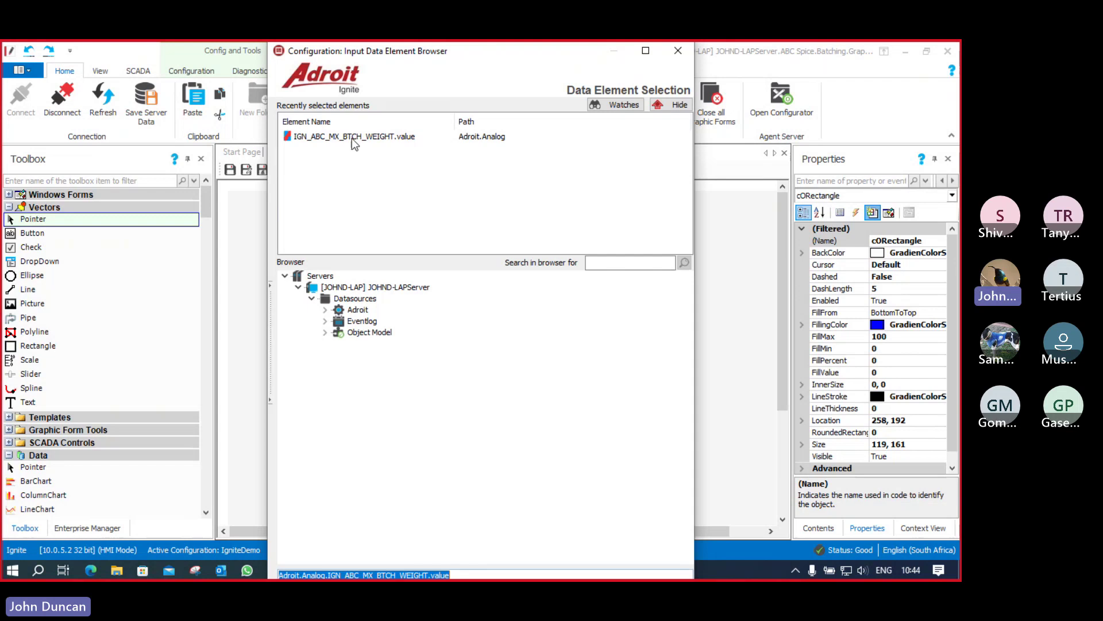
{"action": "left_click", "coordinate": [342, 136]}
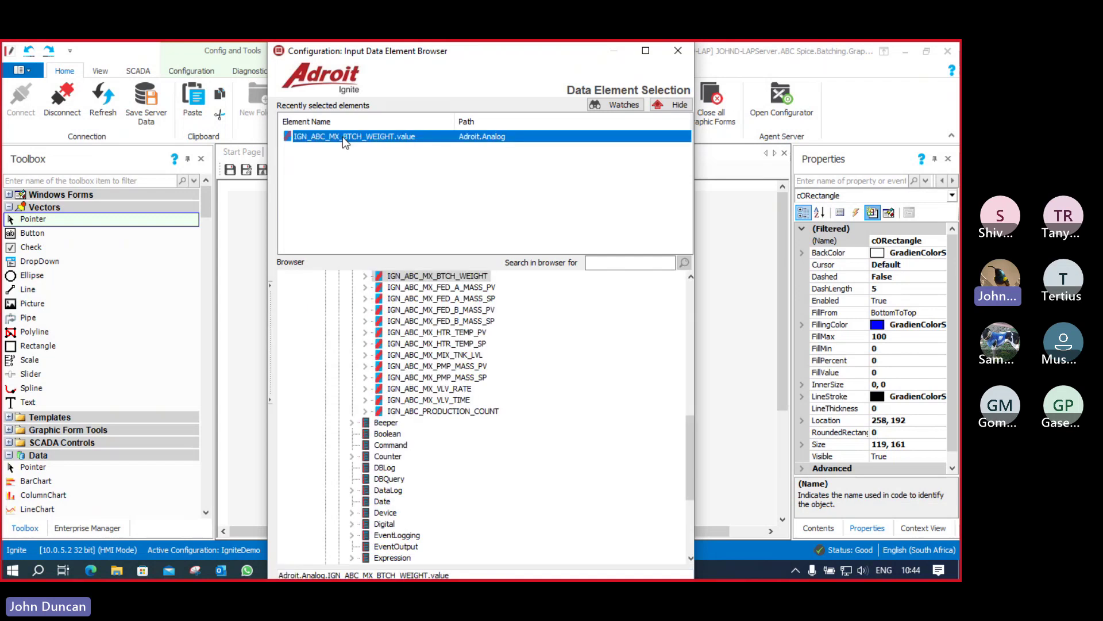
{"action": "double_click", "coordinate": [454, 277]}
{"action": "double_click", "coordinate": [454, 288]}
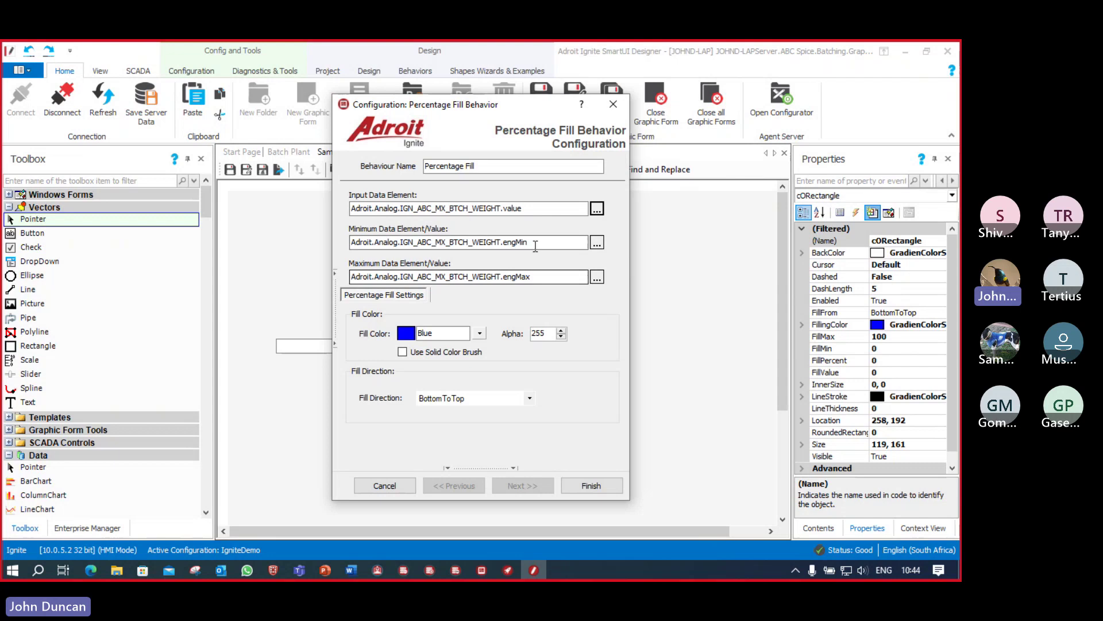
Step: Set the fill range 0 to 40, green colour, BottomToTop direction, then save the Sample form
{"action": "left_click_drag", "start_coordinate": [532, 242], "coordinate": [323, 239]}
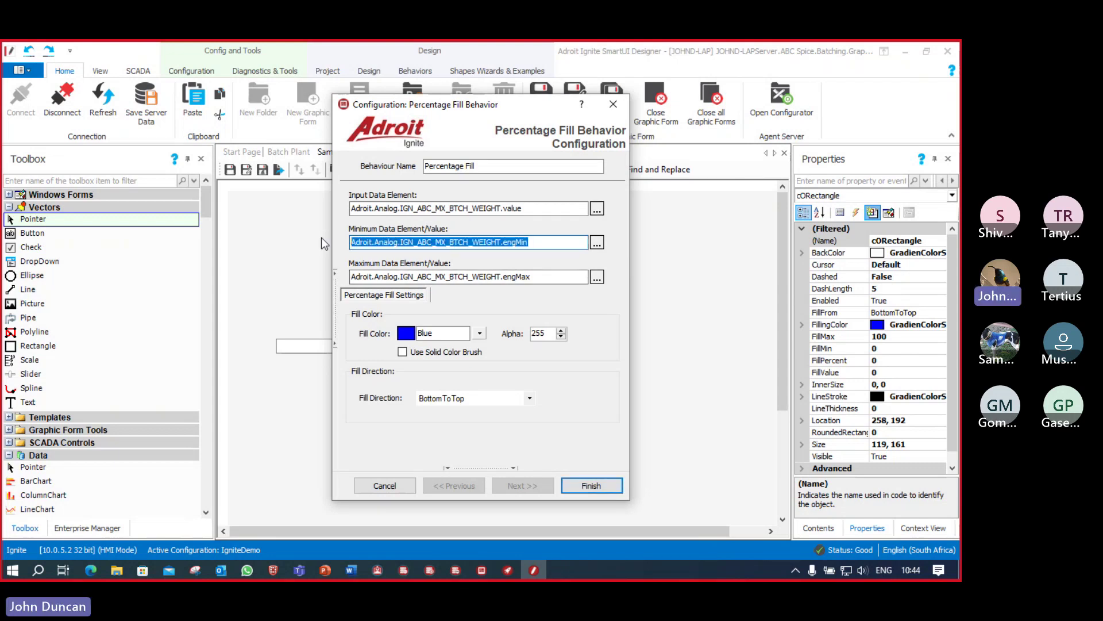
{"action": "type", "text": "0"}
{"action": "left_click_drag", "start_coordinate": [532, 277], "coordinate": [340, 281]}
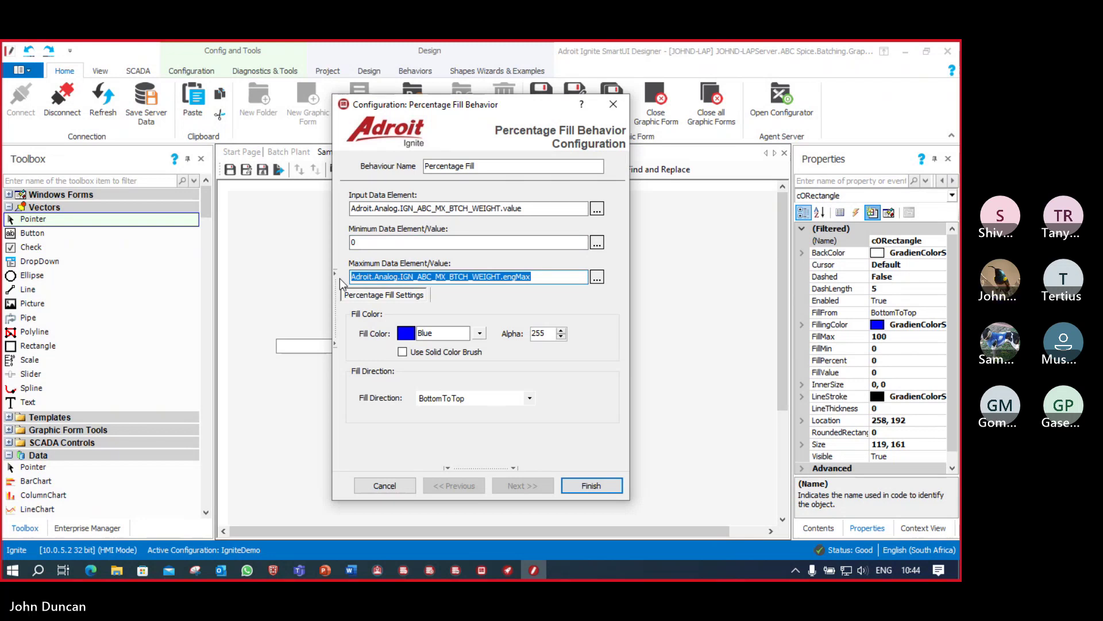
{"action": "type", "text": "40"}
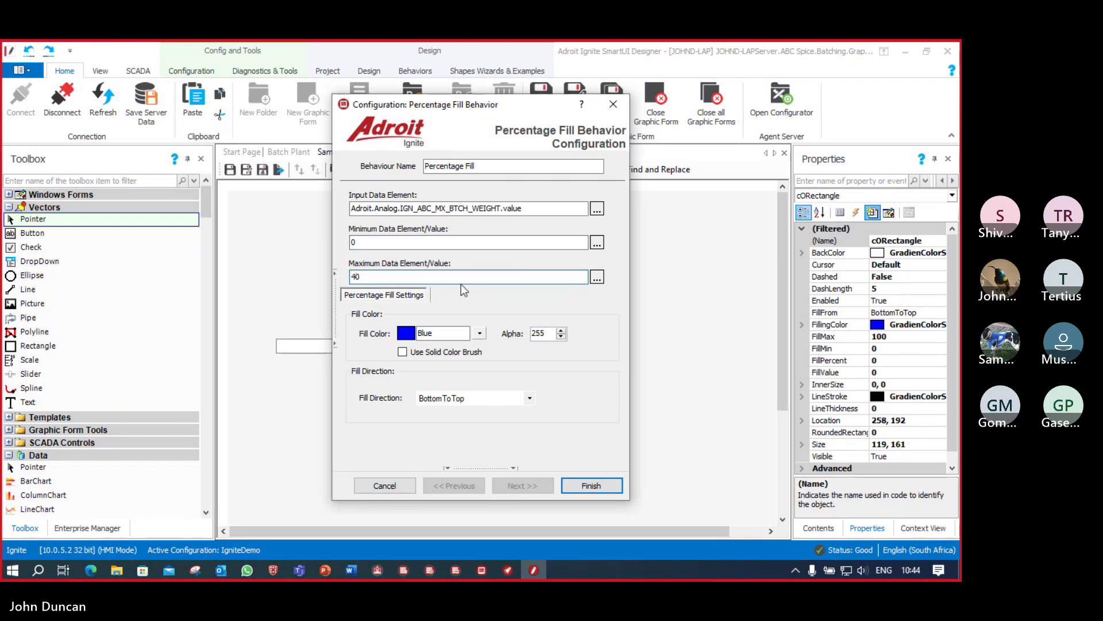
{"action": "left_click", "coordinate": [480, 334]}
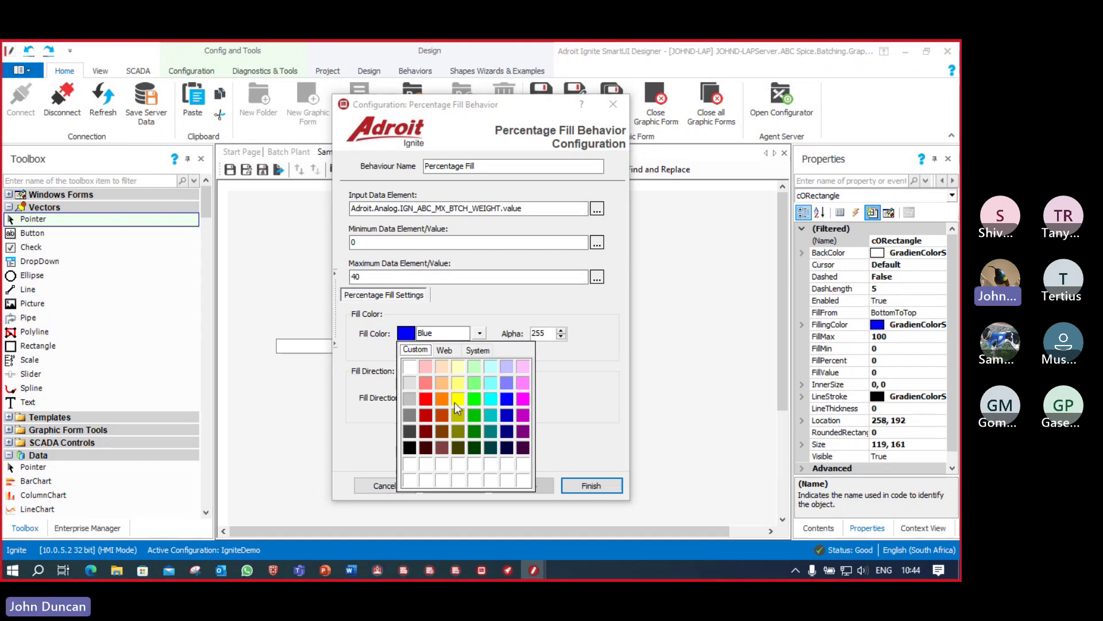
{"action": "left_click", "coordinate": [477, 402]}
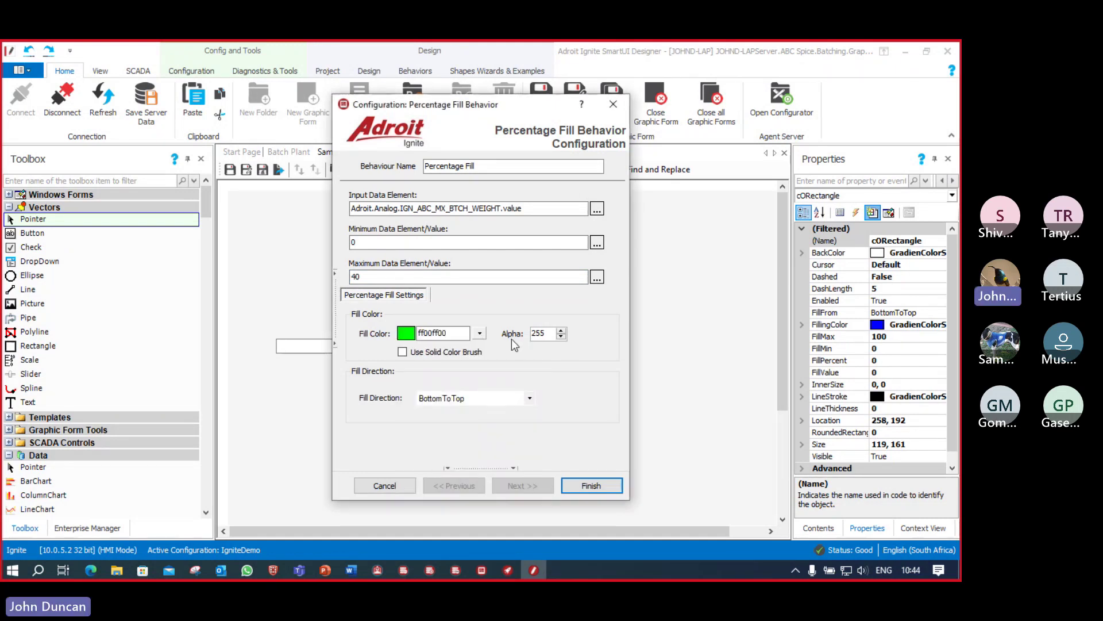
{"action": "left_click", "coordinate": [530, 398]}
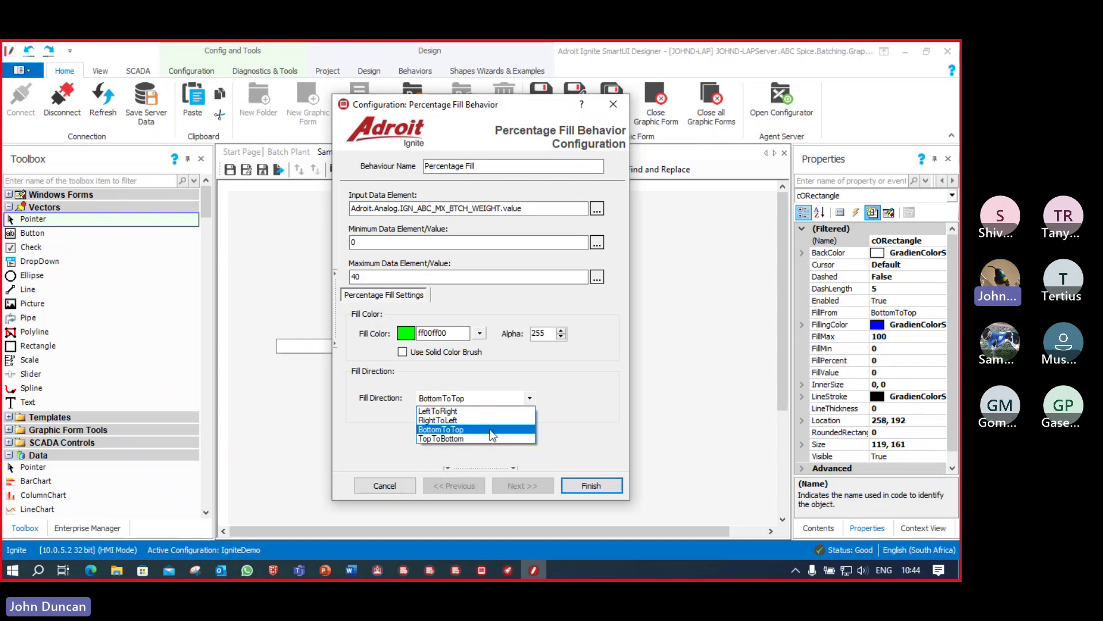
{"action": "left_click", "coordinate": [489, 430]}
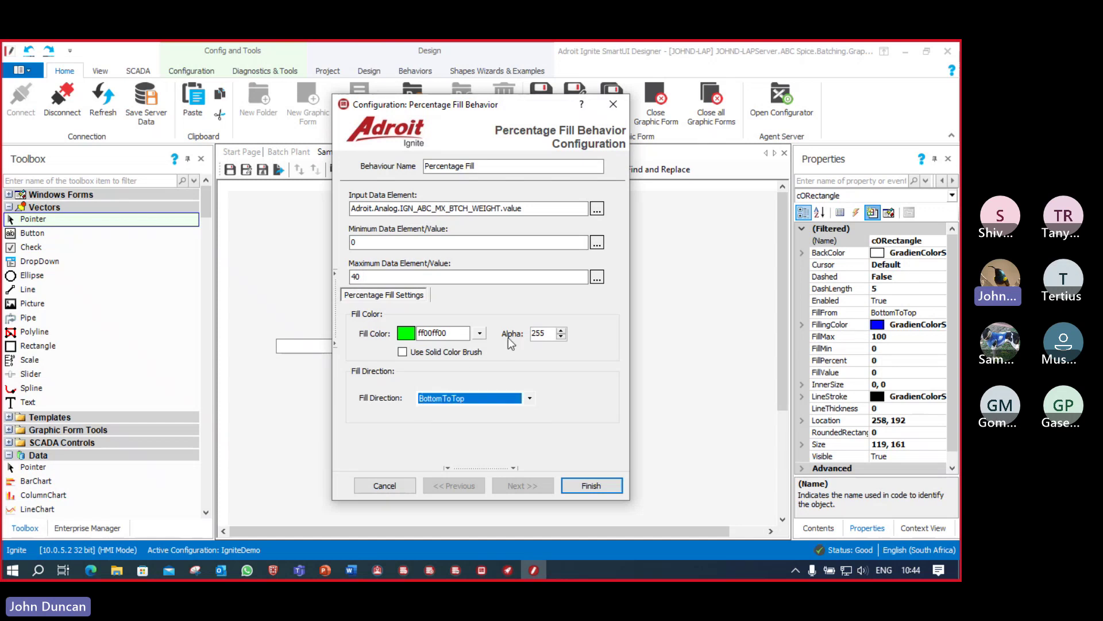
{"action": "left_click", "coordinate": [604, 487]}
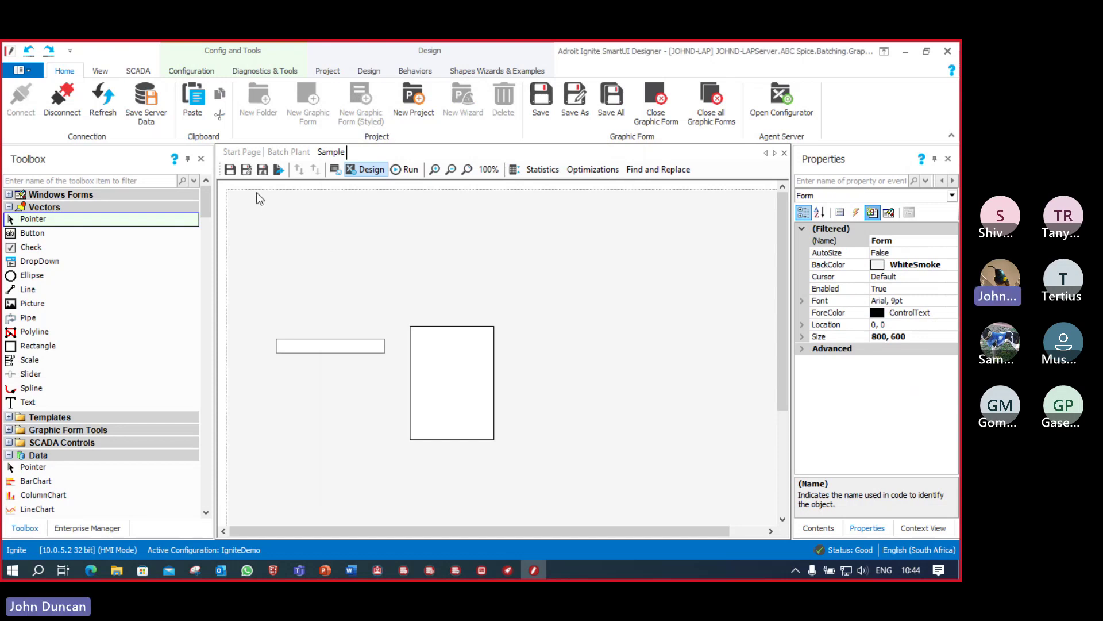
{"action": "left_click", "coordinate": [232, 170]}
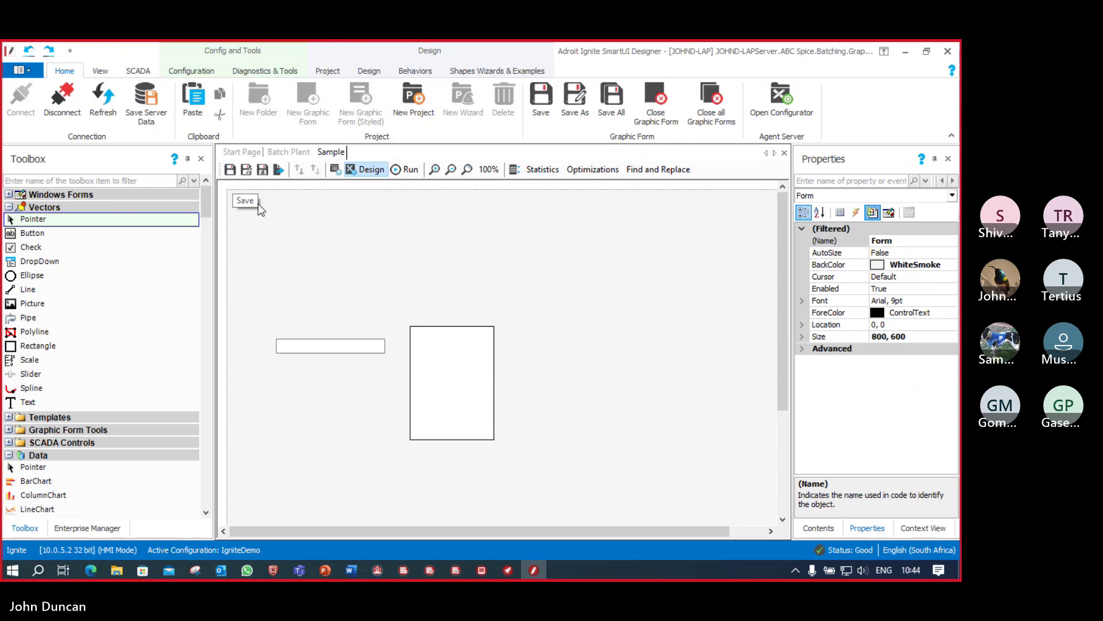
Step: In Operator, set Batches to complete to 50, then return to the Designer
{"action": "mouse_move", "coordinate": [484, 573]}
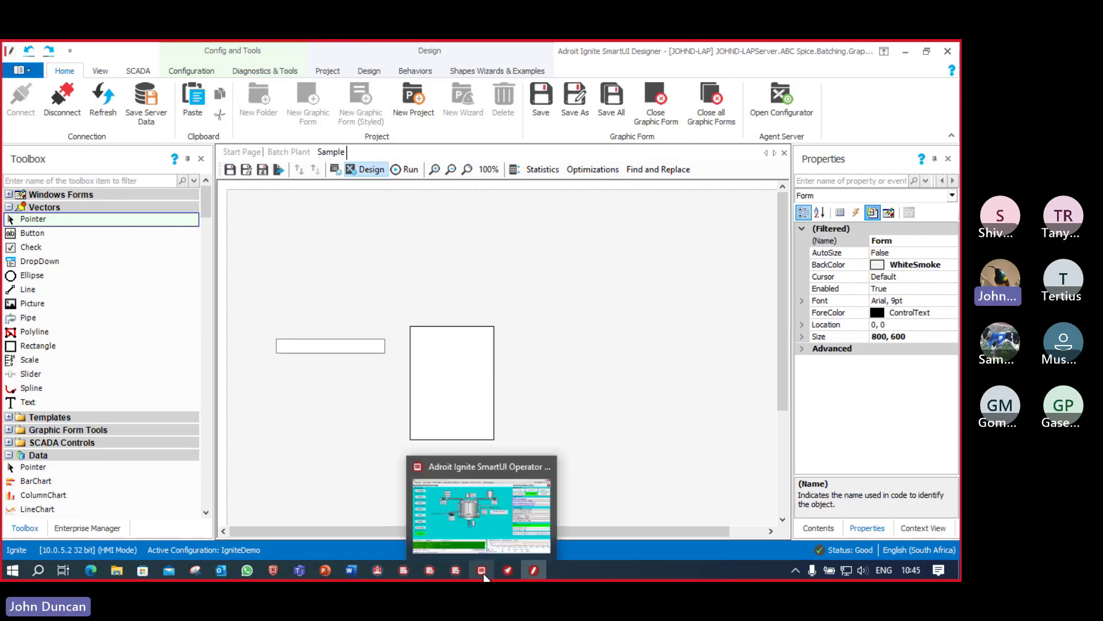
{"action": "left_click", "coordinate": [483, 575]}
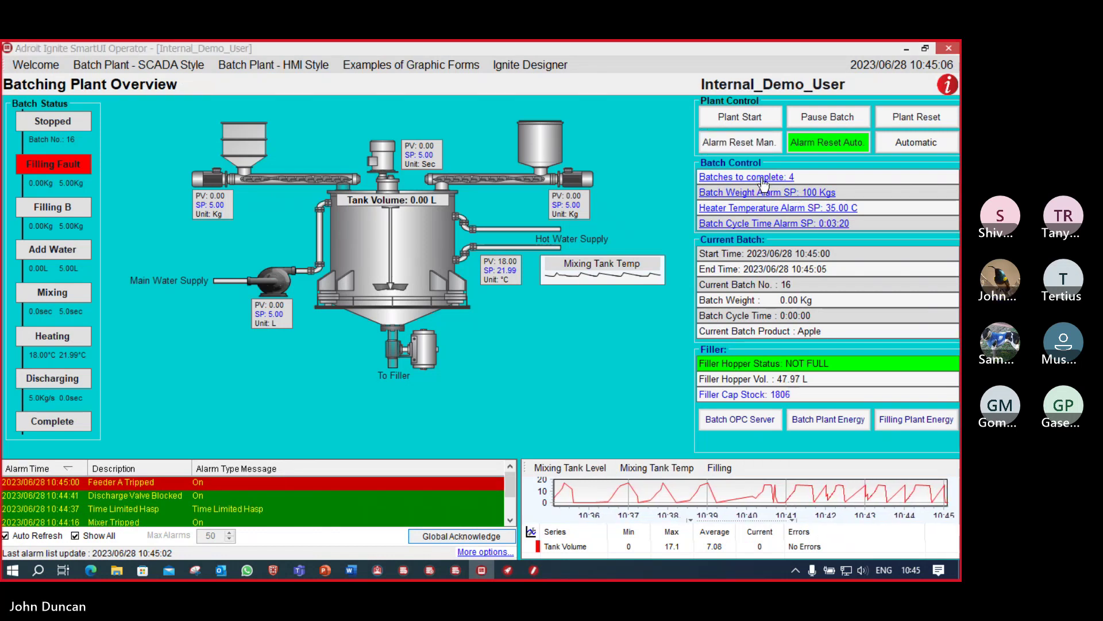
{"action": "left_click", "coordinate": [764, 178]}
{"action": "type", "text": "50"}
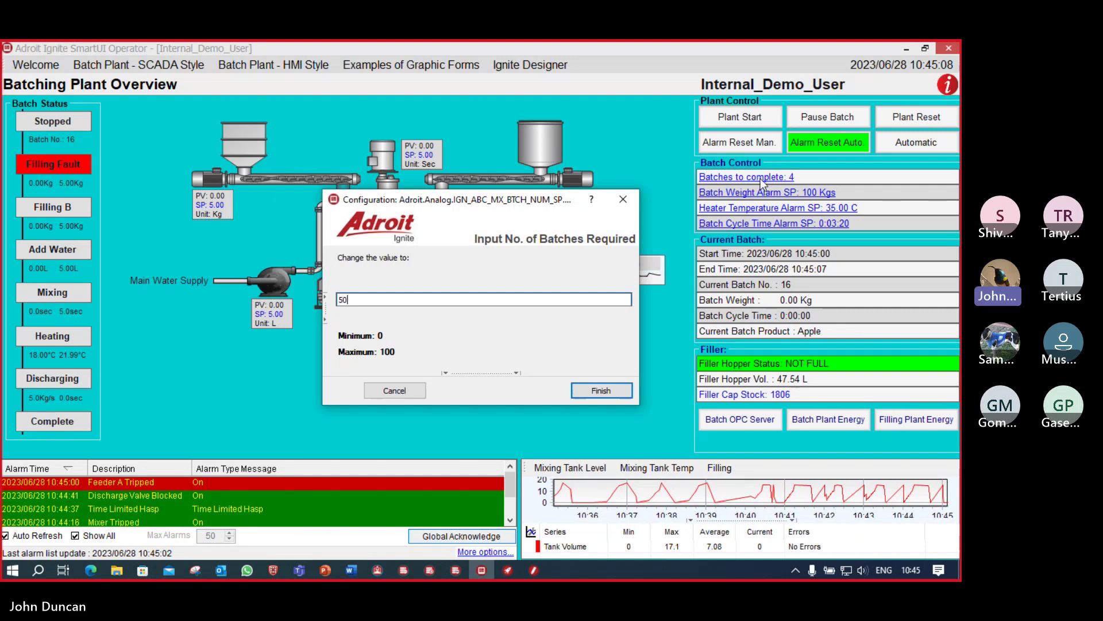
{"action": "key", "text": "Return"}
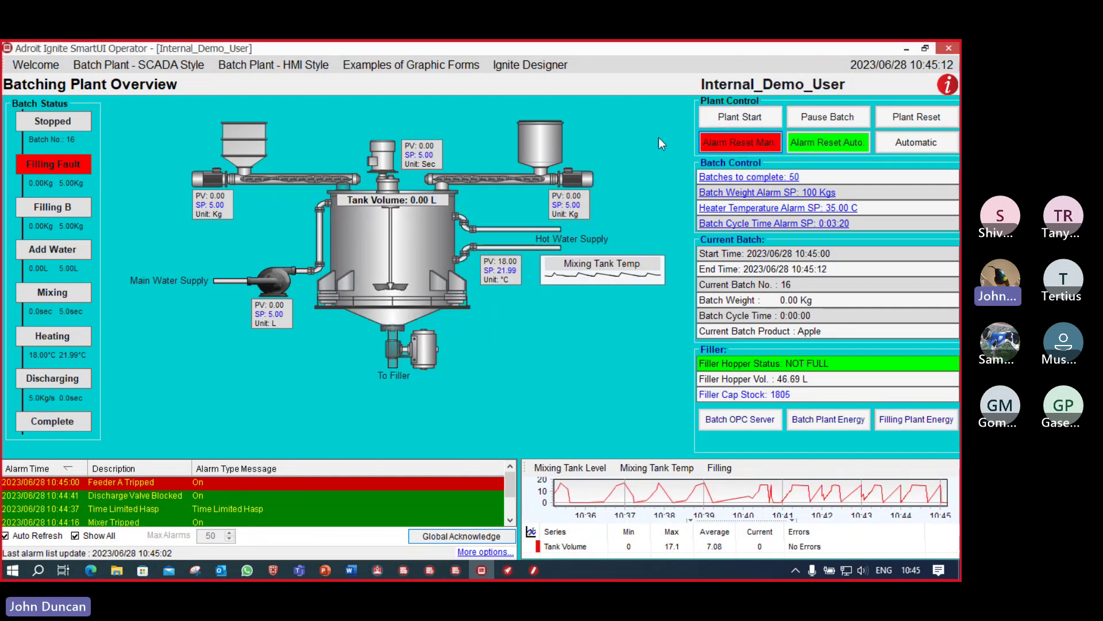
{"action": "left_click", "coordinate": [534, 570]}
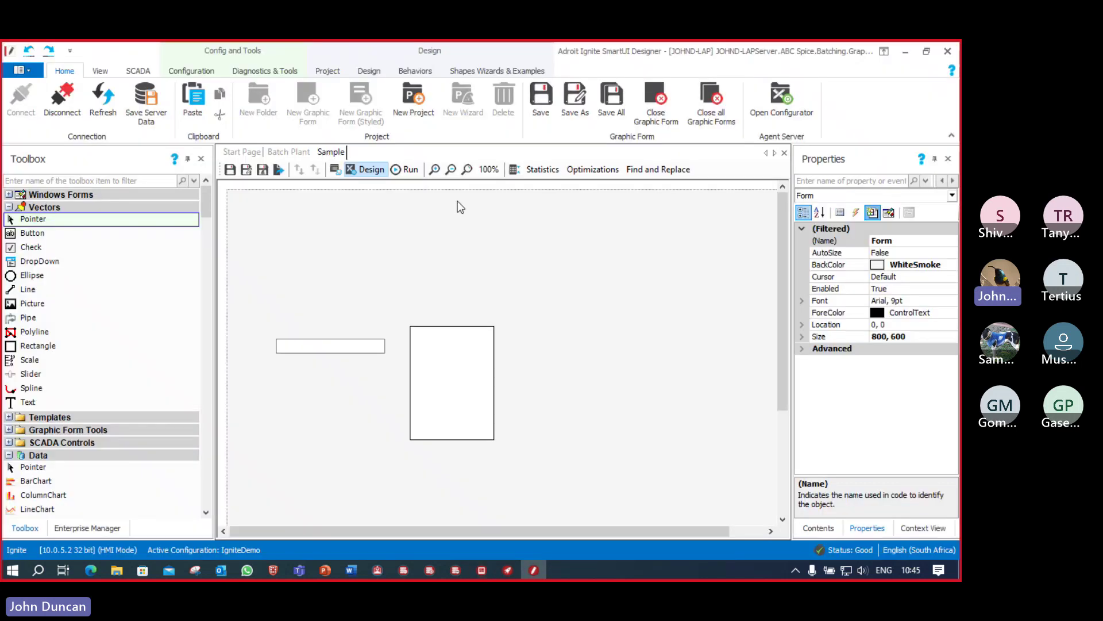
{"action": "left_click", "coordinate": [410, 170]}
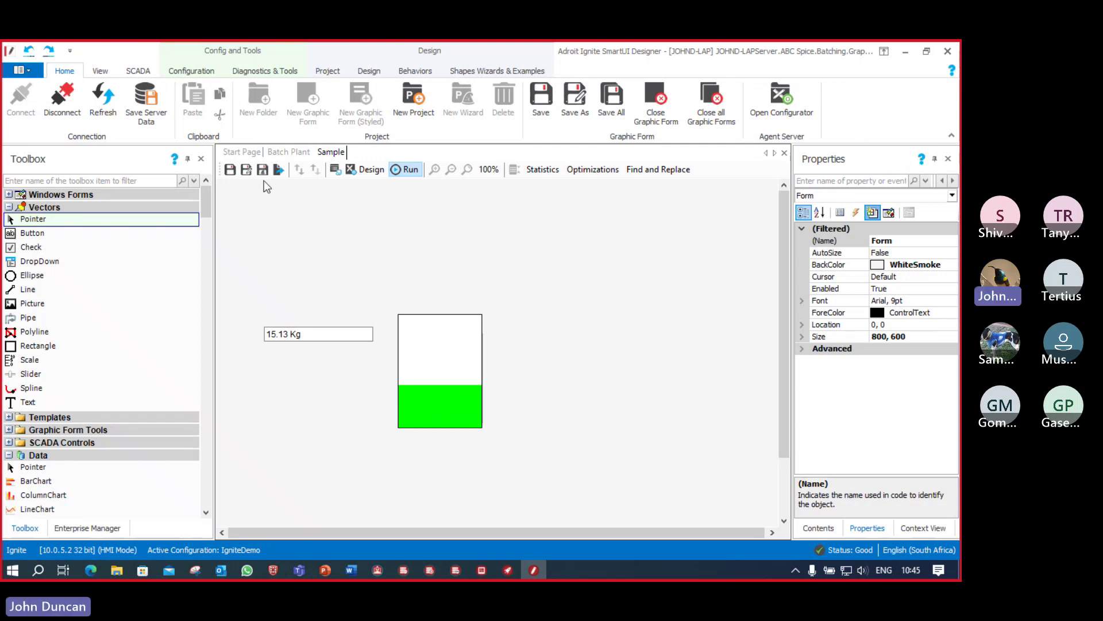
{"action": "left_click", "coordinate": [230, 171]}
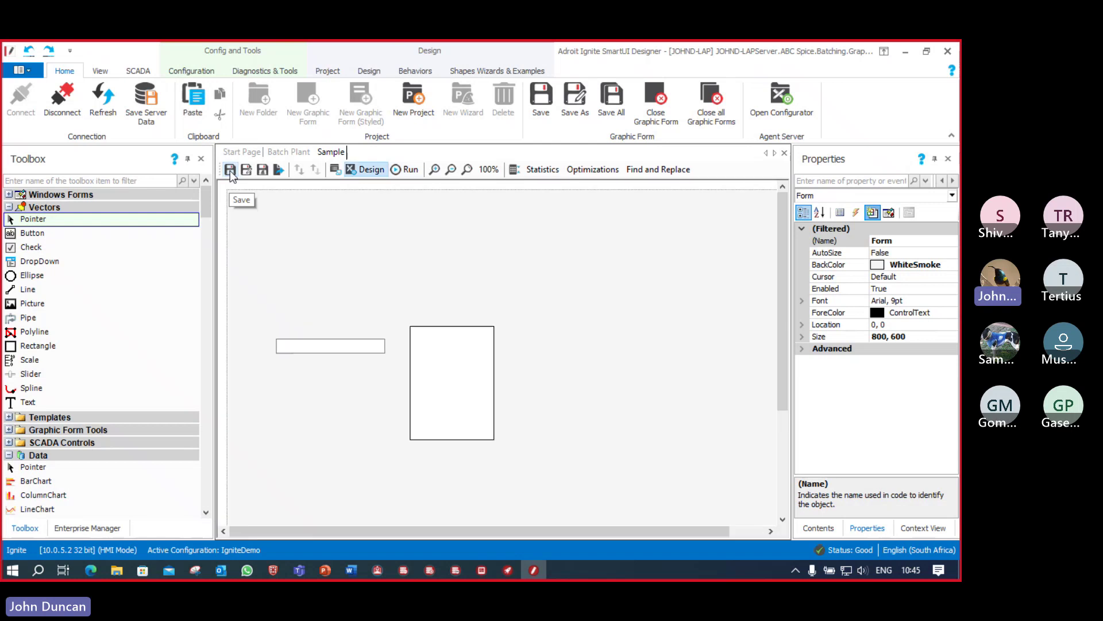
Step: Open the Batch Plant form from the project tree and expand the Toolbox's Windows Forms controls
{"action": "left_click", "coordinate": [95, 532]}
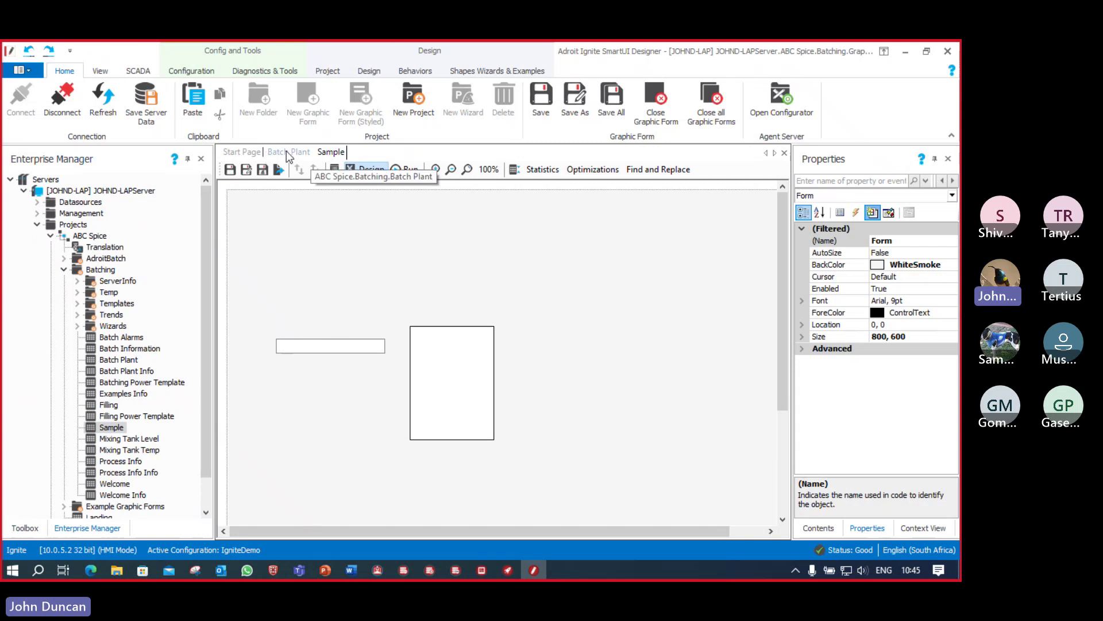
{"action": "left_click", "coordinate": [286, 152]}
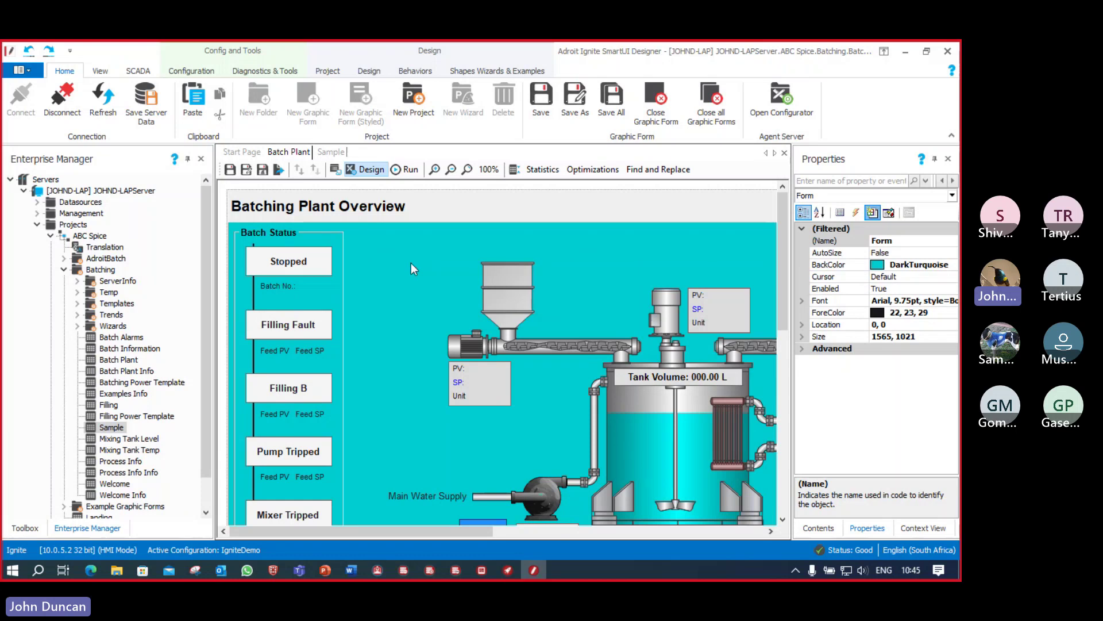
{"action": "left_click", "coordinate": [26, 529]}
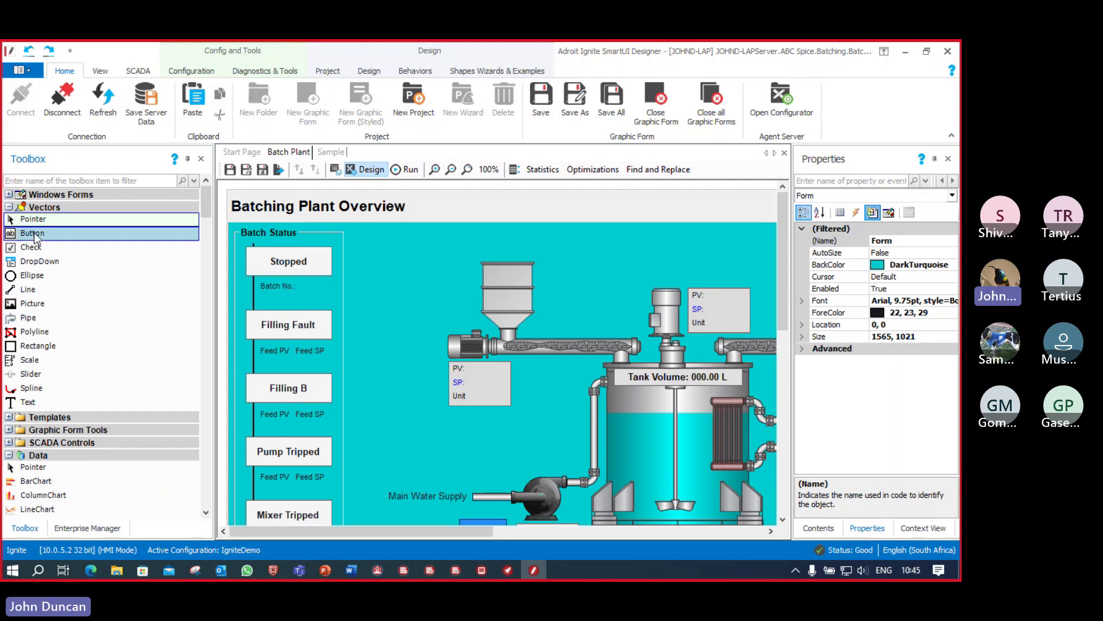
{"action": "left_click", "coordinate": [9, 195]}
Step: Draw a new button beside Stopped on the Batch Plant form and caption it Sample
{"action": "left_click", "coordinate": [32, 220]}
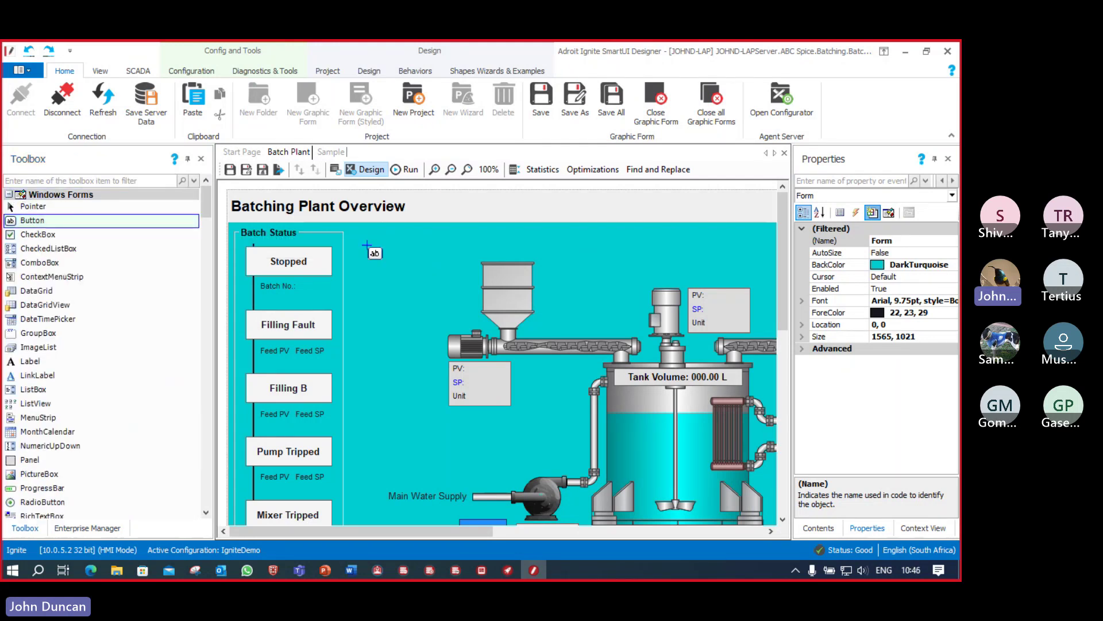
{"action": "left_click_drag", "start_coordinate": [370, 246], "coordinate": [448, 271]}
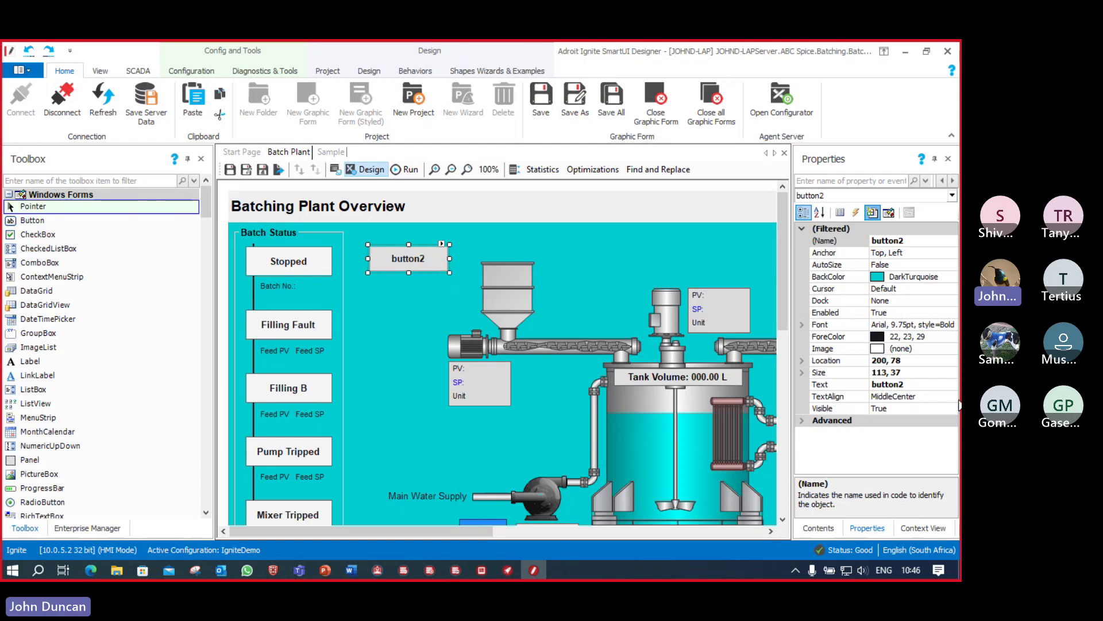
{"action": "left_click", "coordinate": [855, 385]}
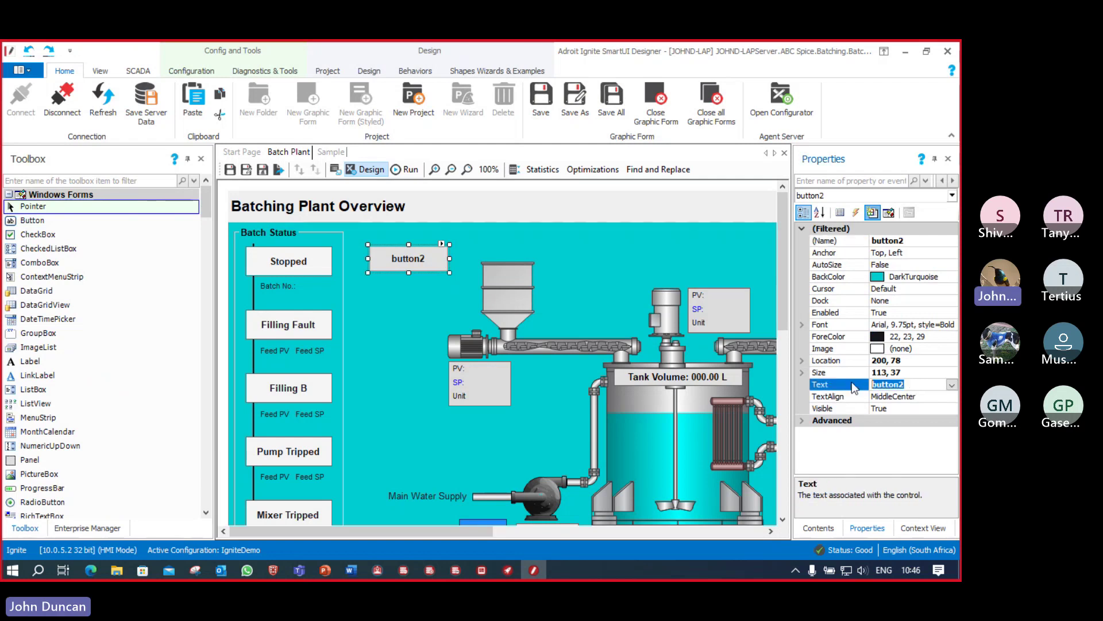
{"action": "type", "text": "Sample"}
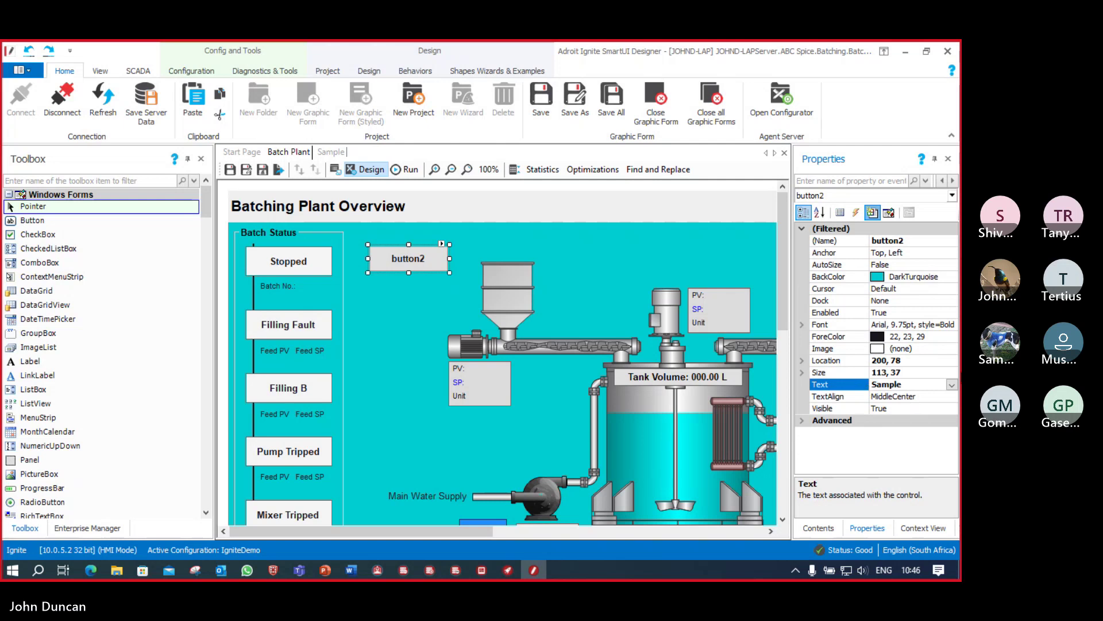
{"action": "key", "text": "Return"}
Step: Give the Sample button an Execute Command behaviour that opens graphic form ABC Spice.Batching.Sample
{"action": "left_click", "coordinate": [441, 244]}
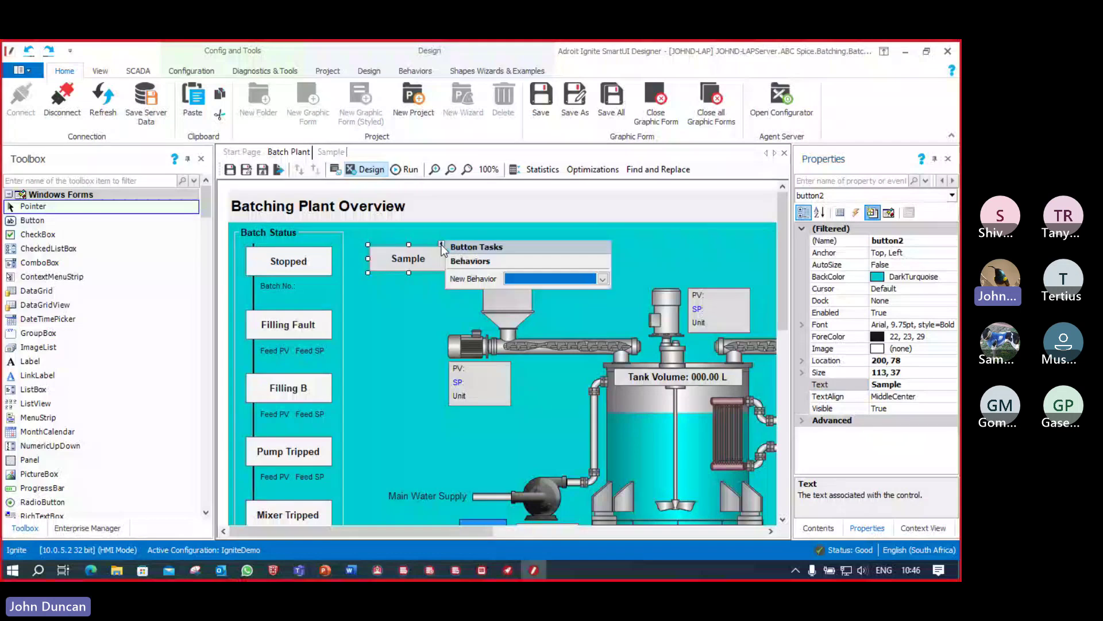
{"action": "left_click", "coordinate": [602, 278]}
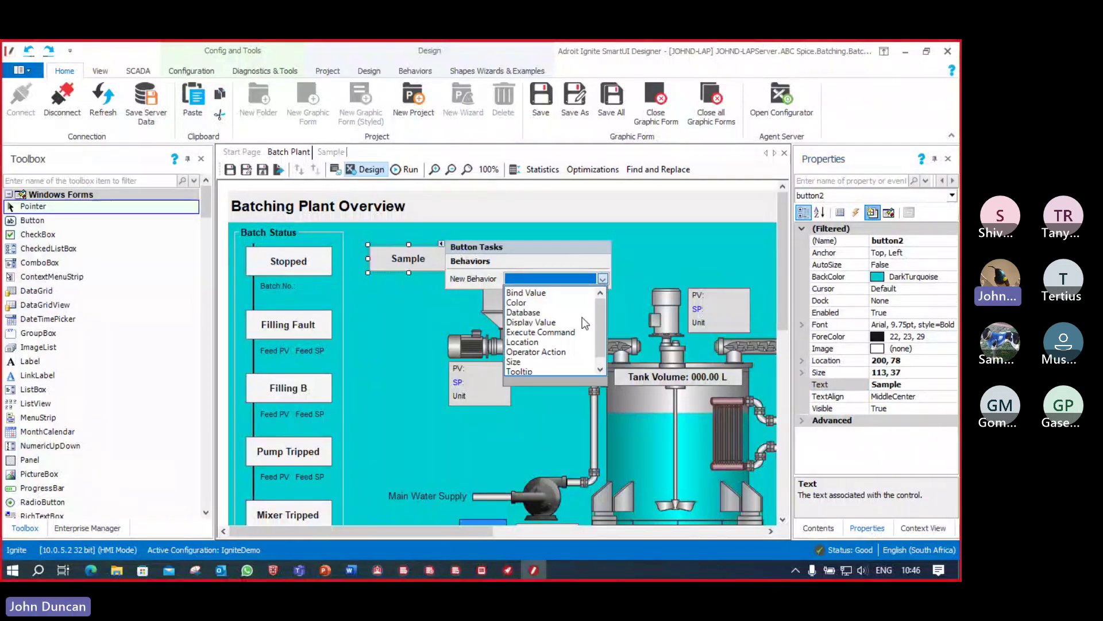
{"action": "left_click", "coordinate": [569, 333]}
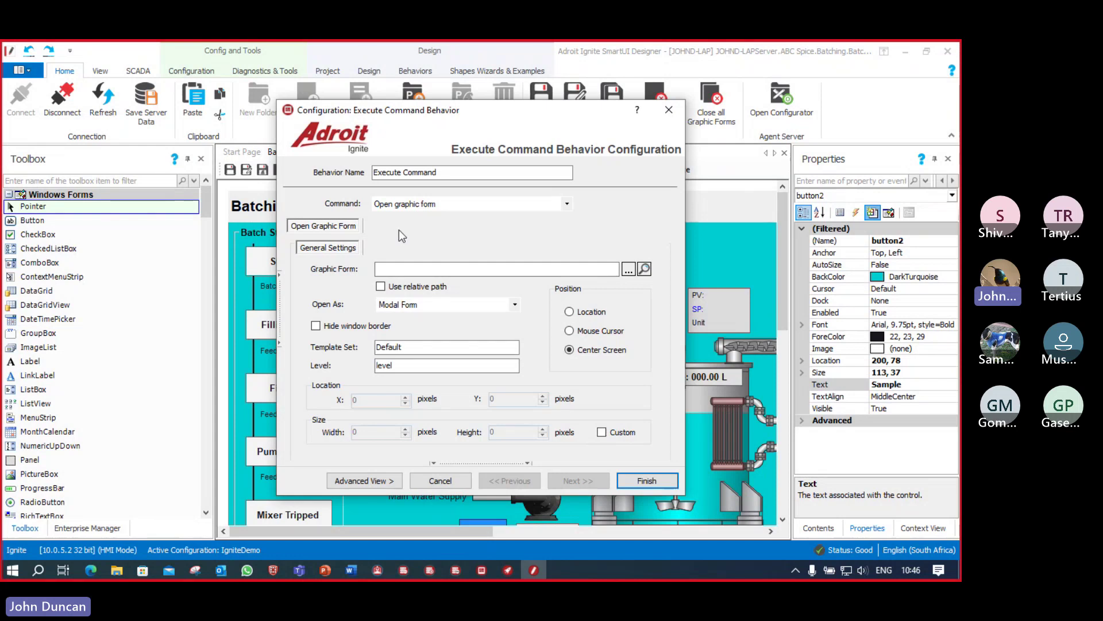
{"action": "left_click", "coordinate": [567, 205]}
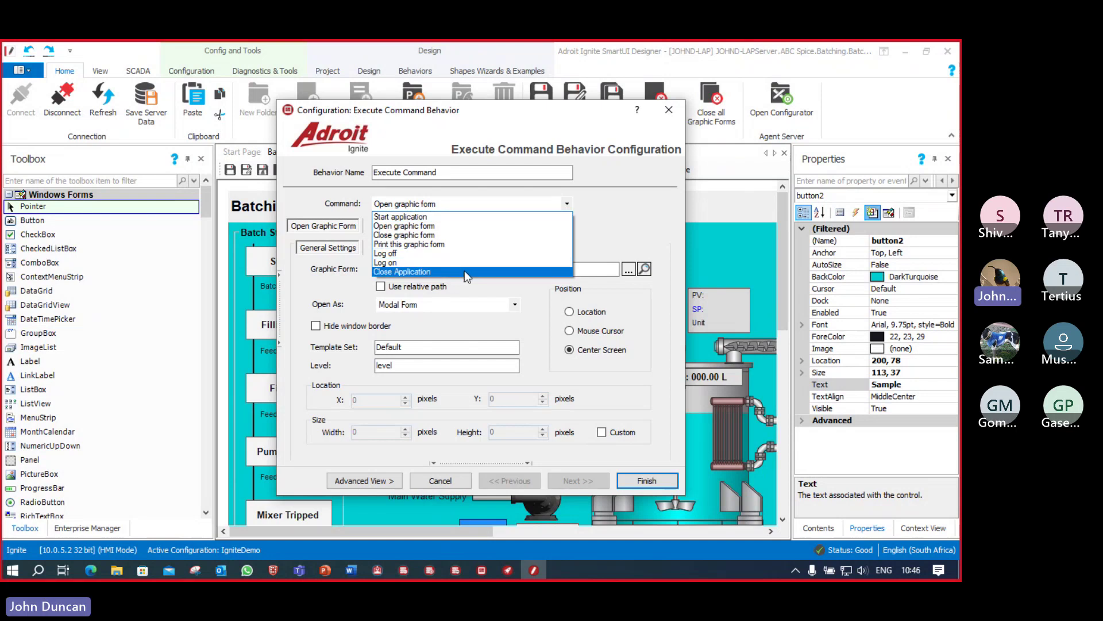
{"action": "left_click", "coordinate": [475, 229]}
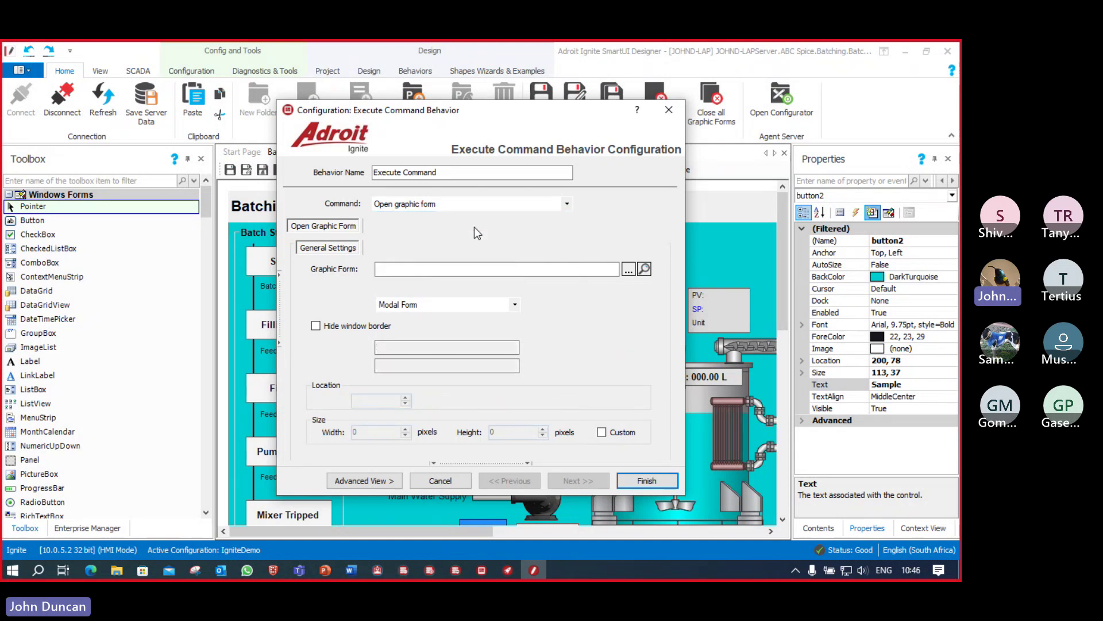
{"action": "left_click", "coordinate": [629, 270]}
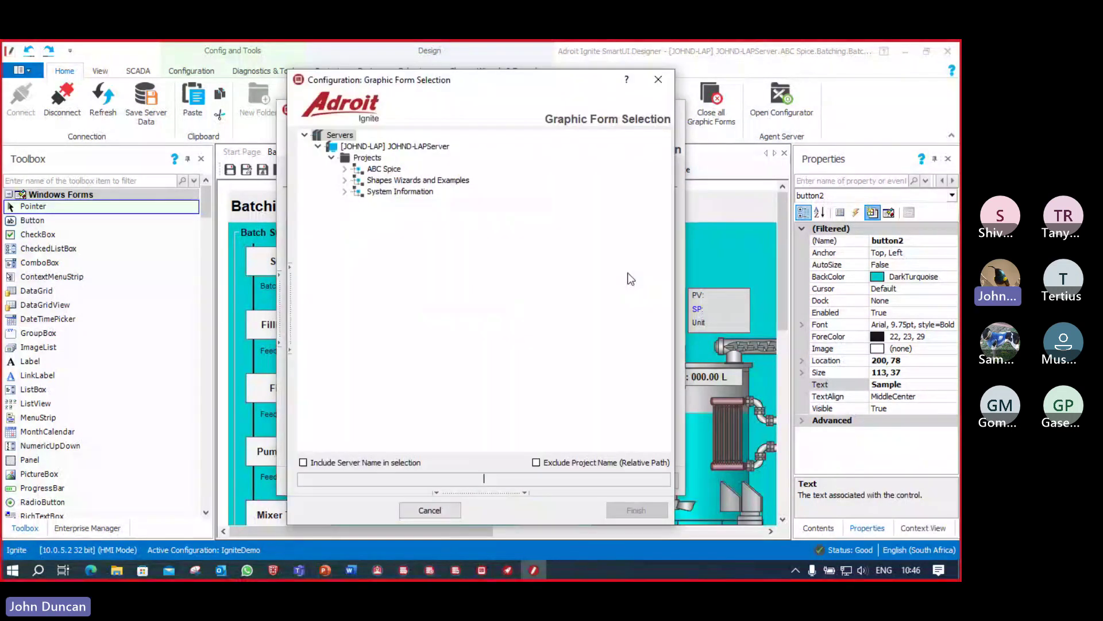
{"action": "left_click", "coordinate": [345, 170]}
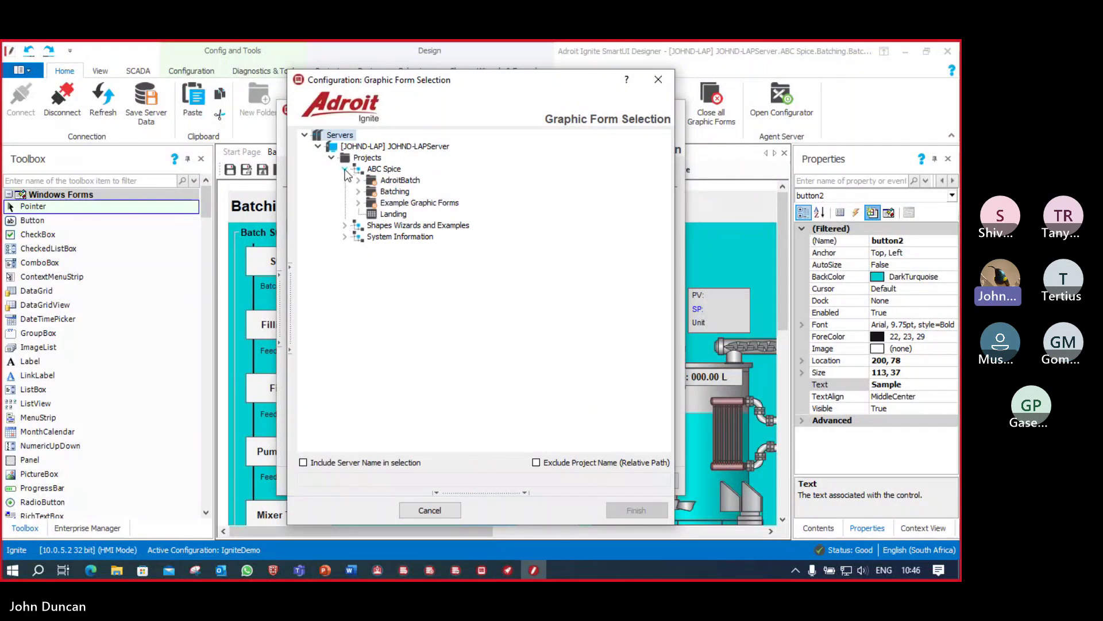
{"action": "left_click", "coordinate": [358, 192]}
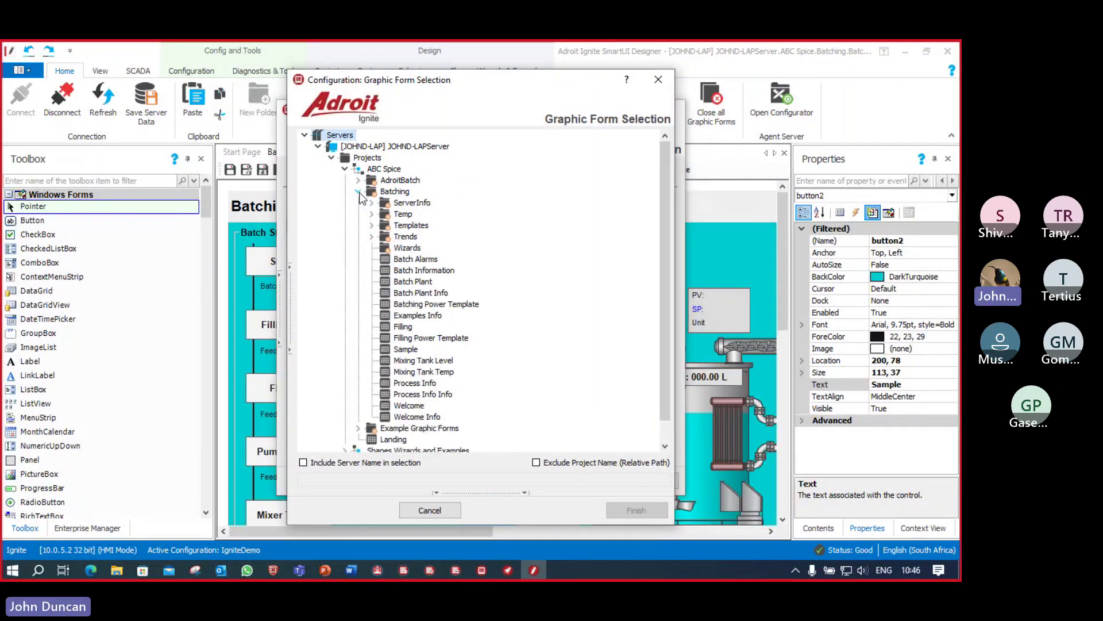
{"action": "double_click", "coordinate": [406, 349]}
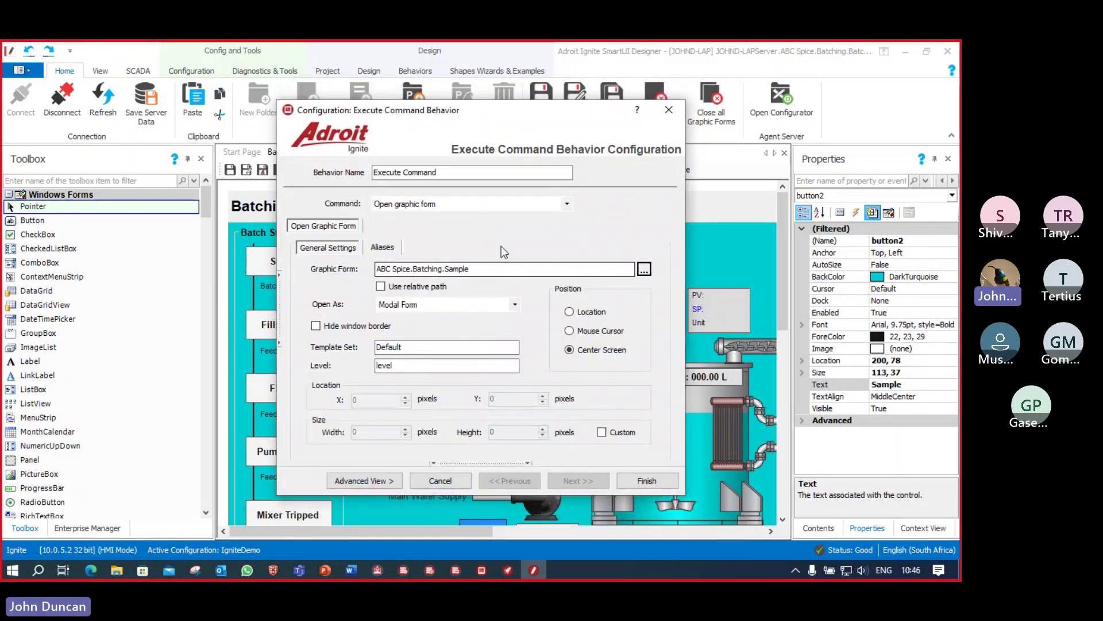
Step: Make the form open modeless and close on loss of focus, finish, and save the Batch Plant form
{"action": "left_click", "coordinate": [515, 305]}
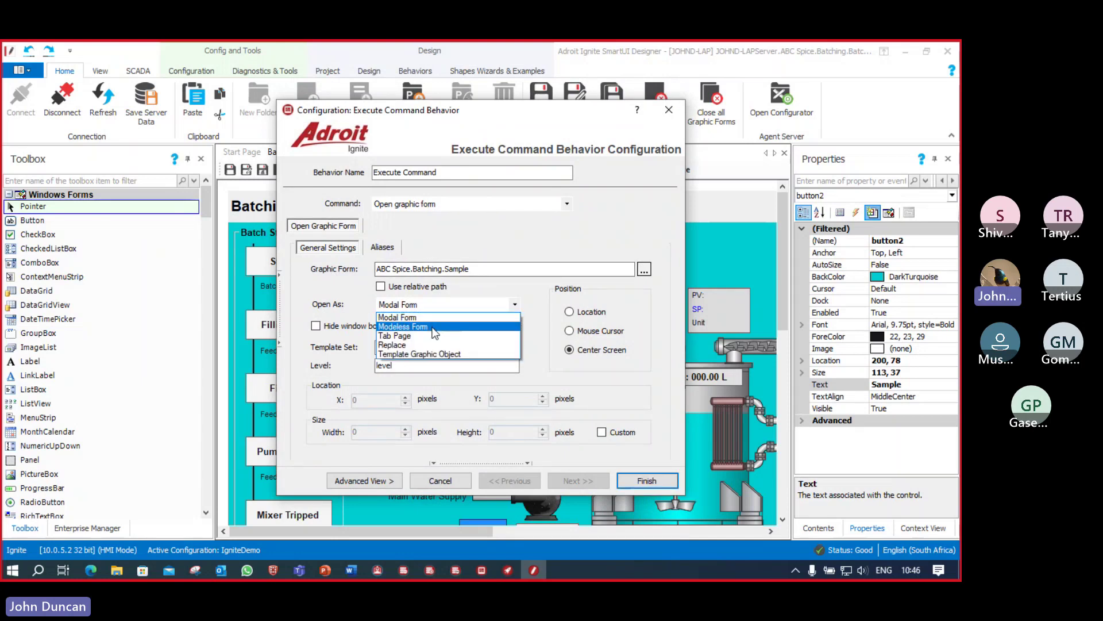
{"action": "left_click", "coordinate": [434, 326]}
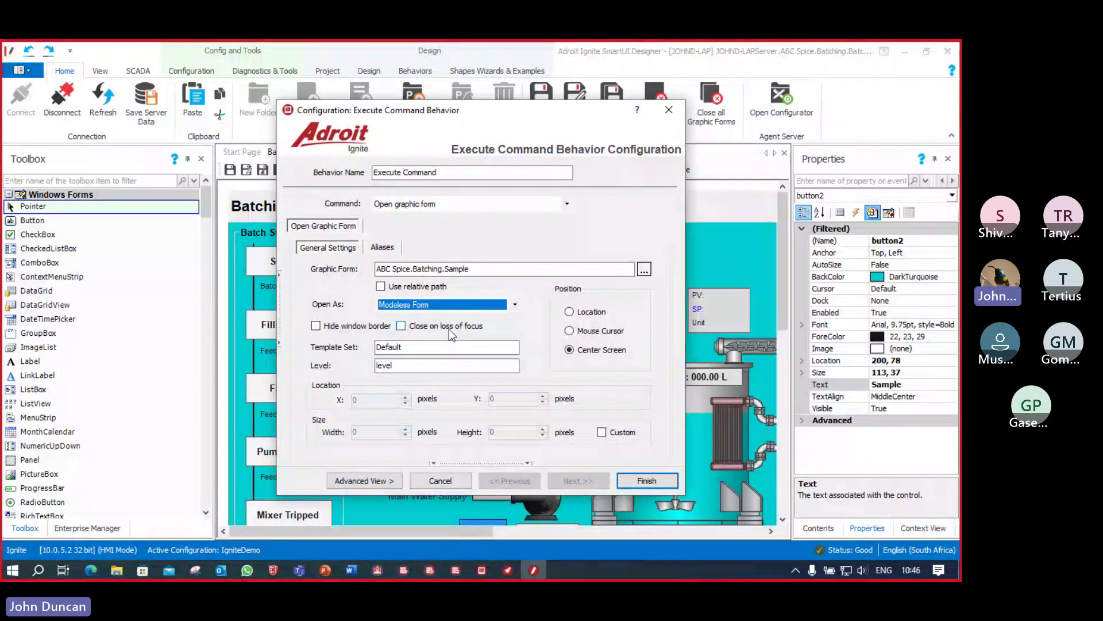
{"action": "left_click", "coordinate": [401, 325]}
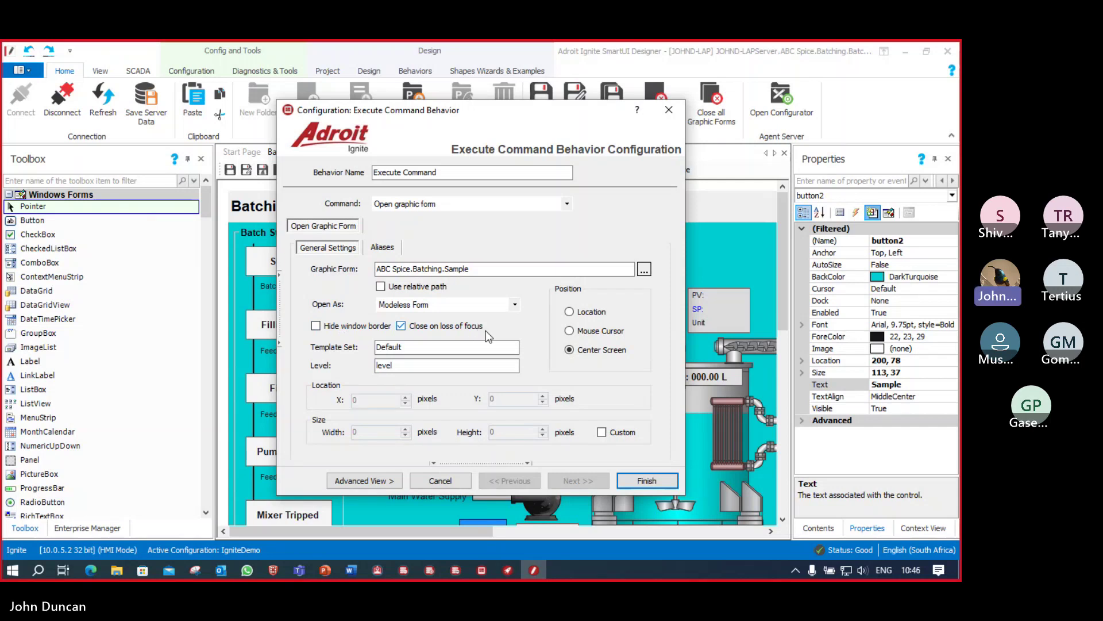
{"action": "left_click", "coordinate": [648, 482]}
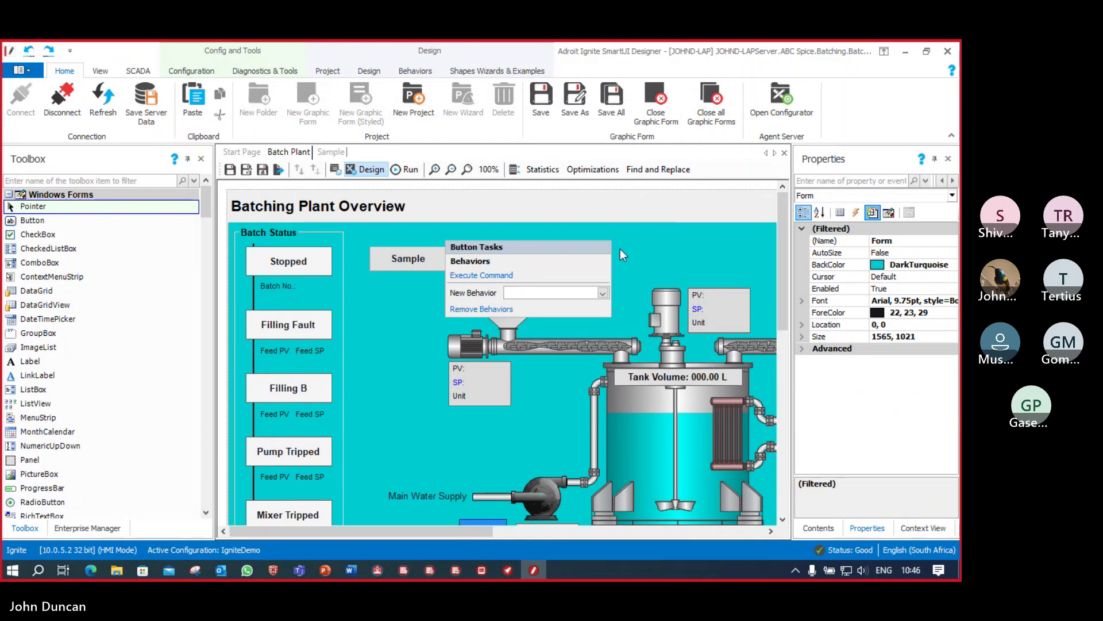
{"action": "left_click", "coordinate": [411, 251]}
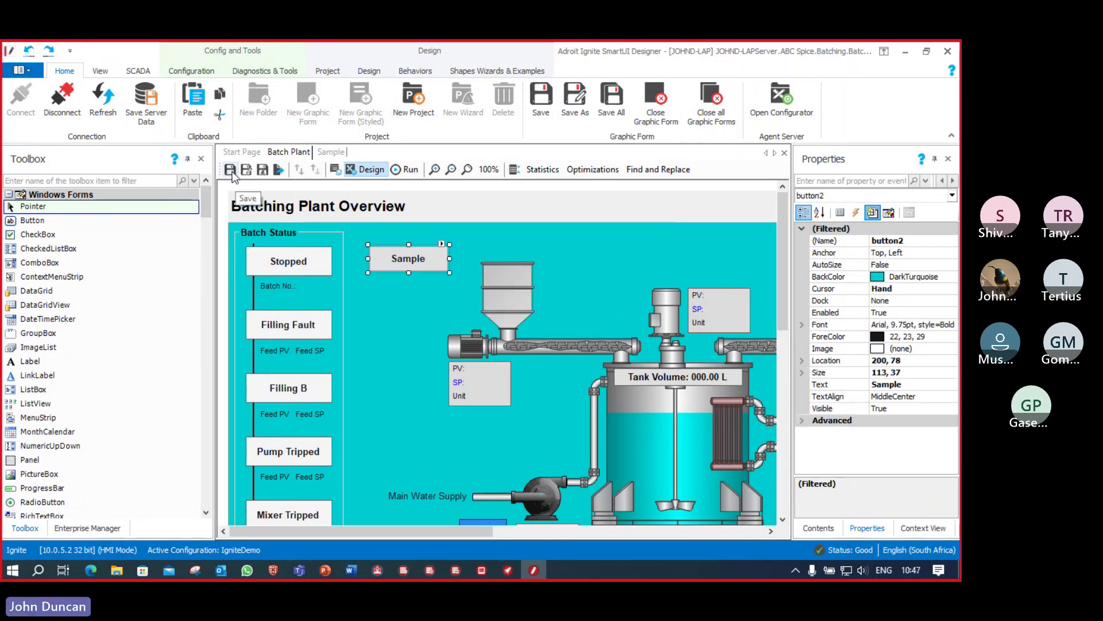
{"action": "left_click", "coordinate": [231, 170]}
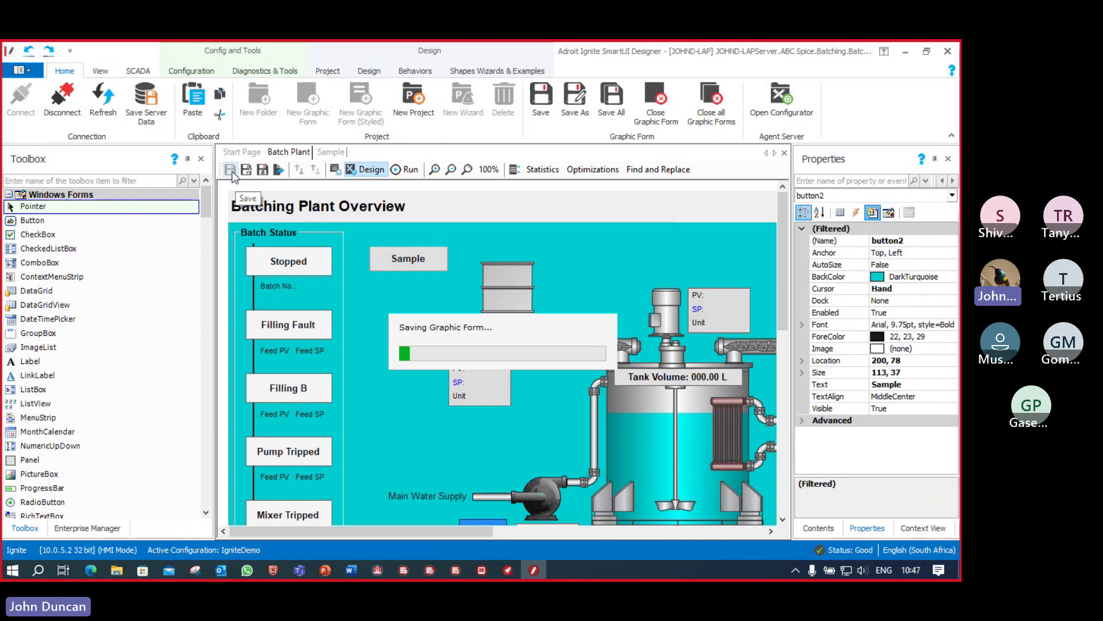
Step: Test the Sample button in Operator, moving the popup around, then close it and return to the Designer
{"action": "left_click", "coordinate": [481, 570]}
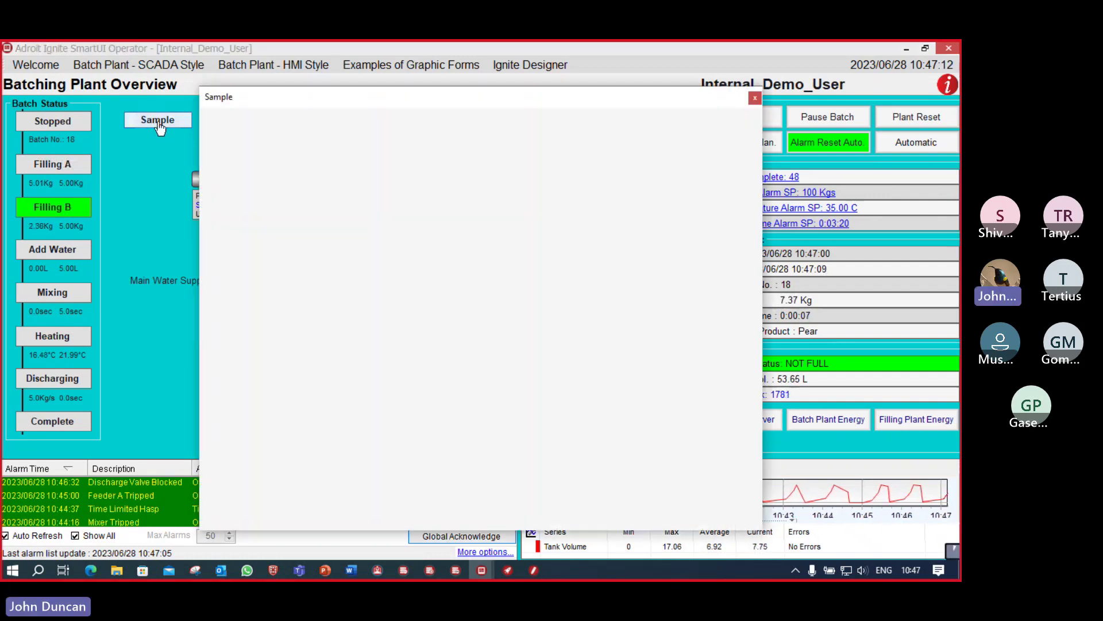
{"action": "left_click", "coordinate": [158, 121]}
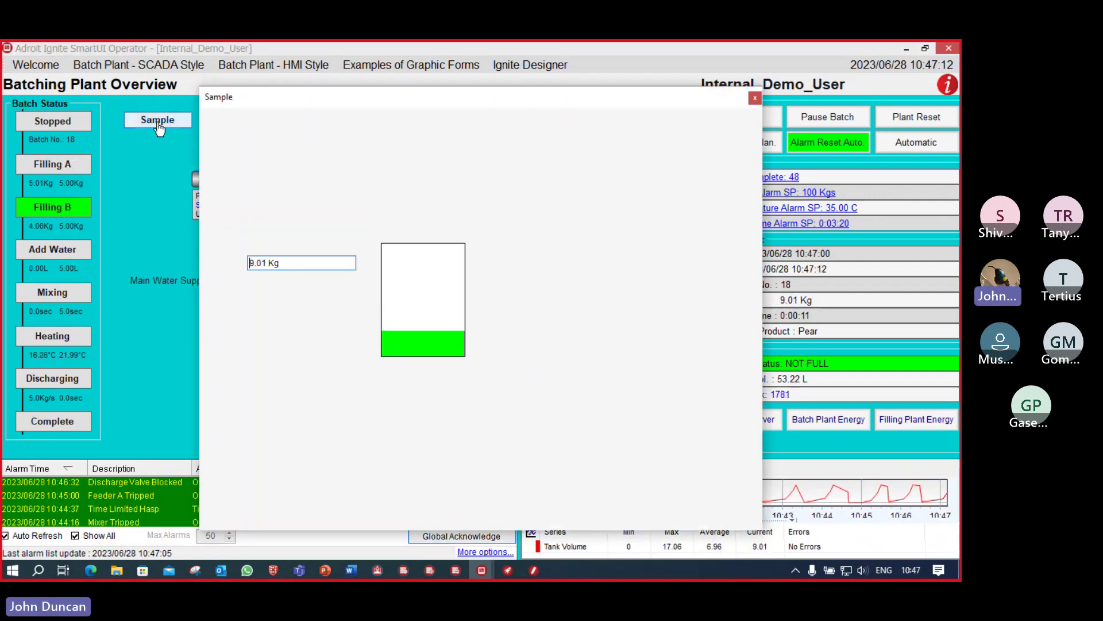
{"action": "left_click_drag", "start_coordinate": [446, 103], "coordinate": [664, 102]}
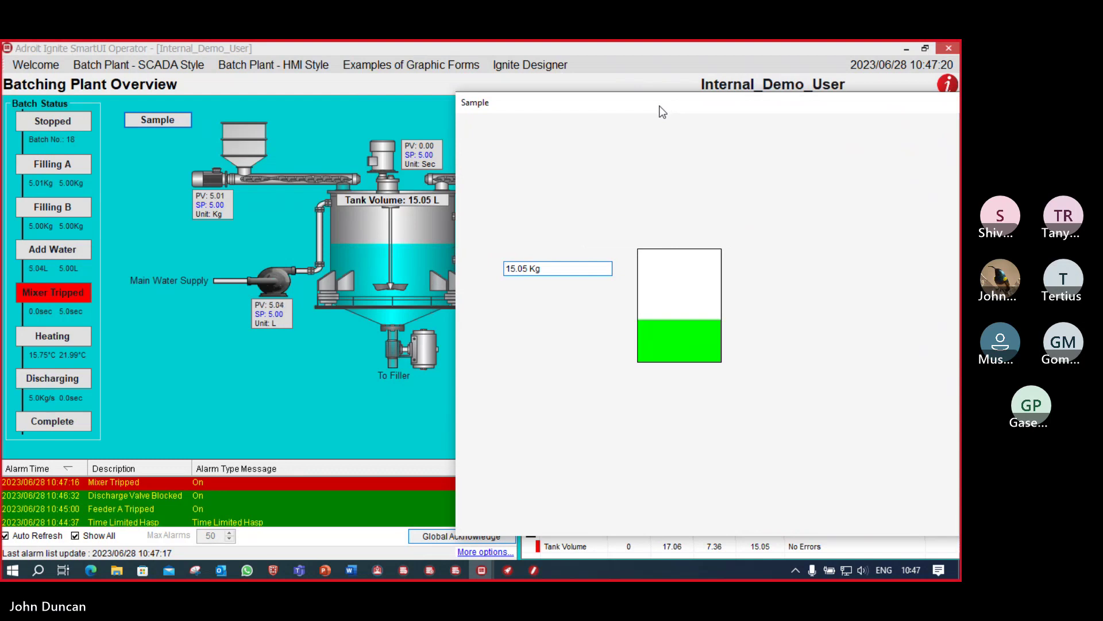
{"action": "left_click_drag", "start_coordinate": [662, 111], "coordinate": [409, 101]}
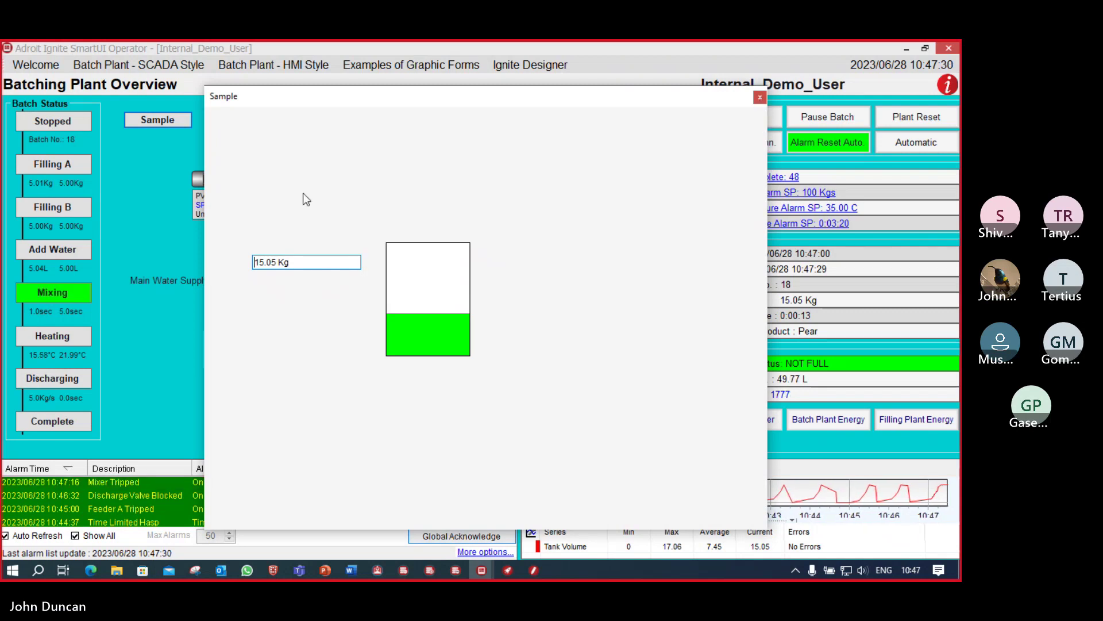
{"action": "left_click", "coordinate": [139, 193]}
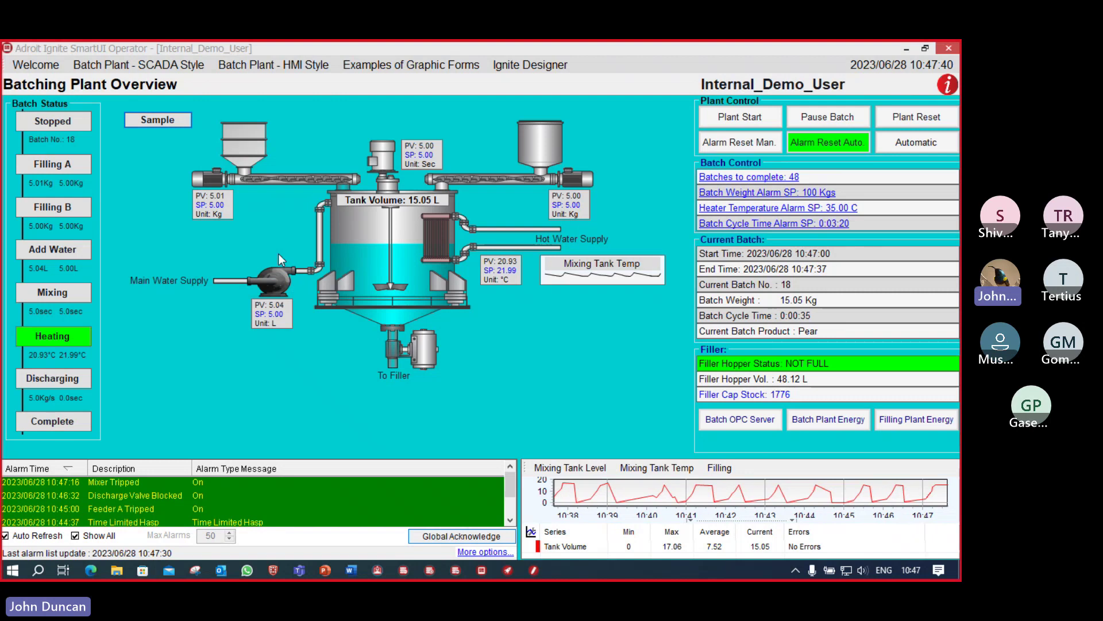
{"action": "left_click", "coordinate": [534, 570]}
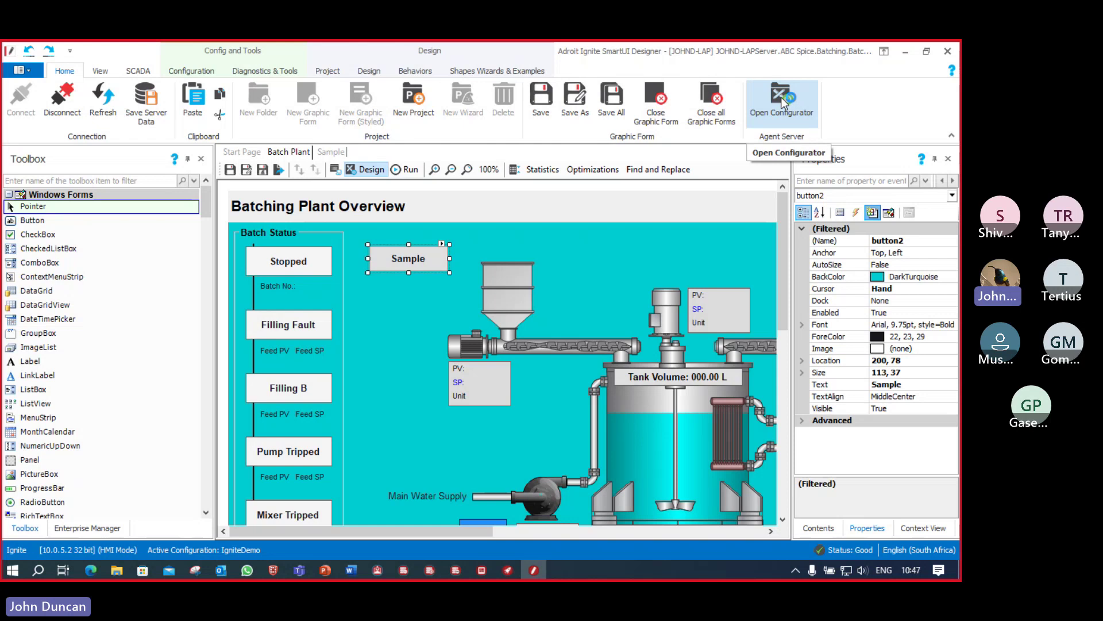
Step: In the agent configurator, list all Analog agents and load IGN_ABC_MX_PMP_MASS_PV as a template
{"action": "left_click", "coordinate": [781, 98]}
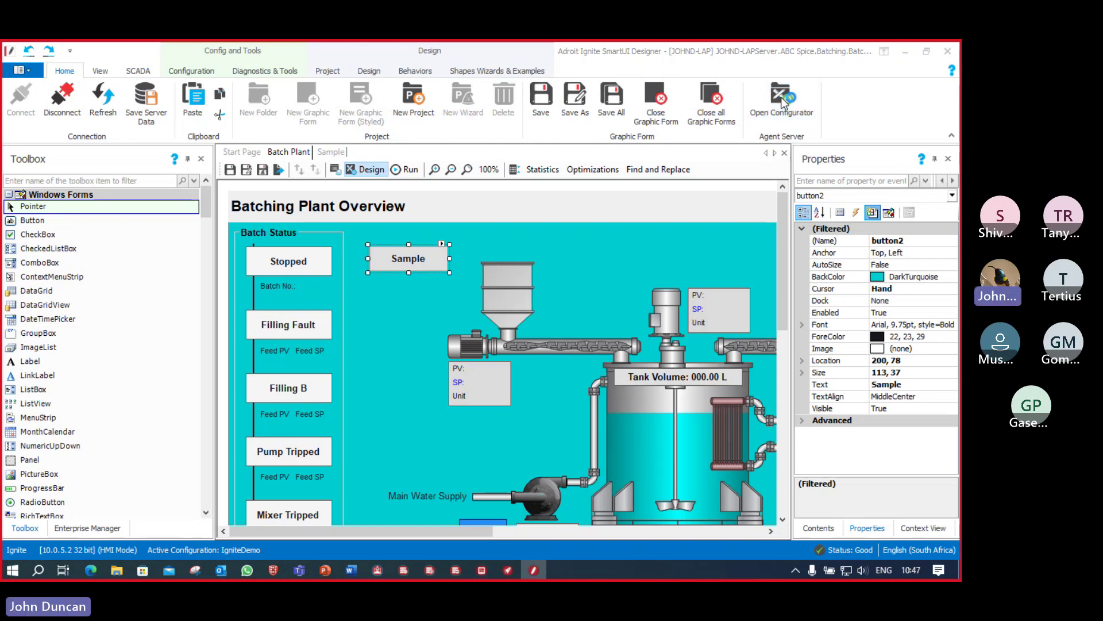
{"action": "left_click_drag", "start_coordinate": [239, 115], "coordinate": [526, 131]}
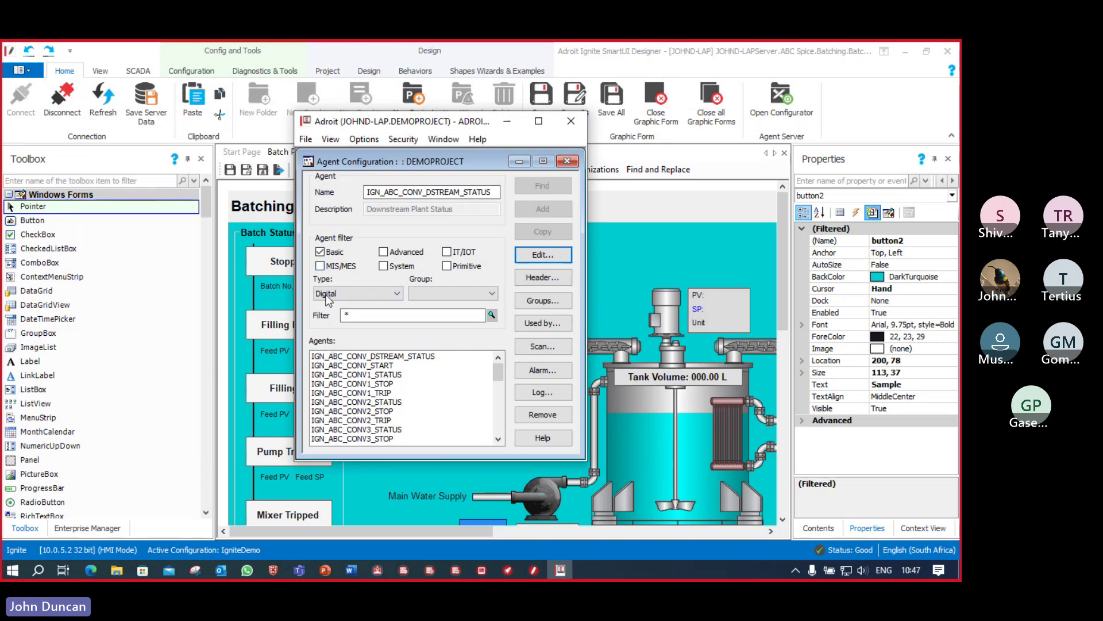
{"action": "left_click", "coordinate": [395, 293]}
{"action": "left_click", "coordinate": [351, 307]}
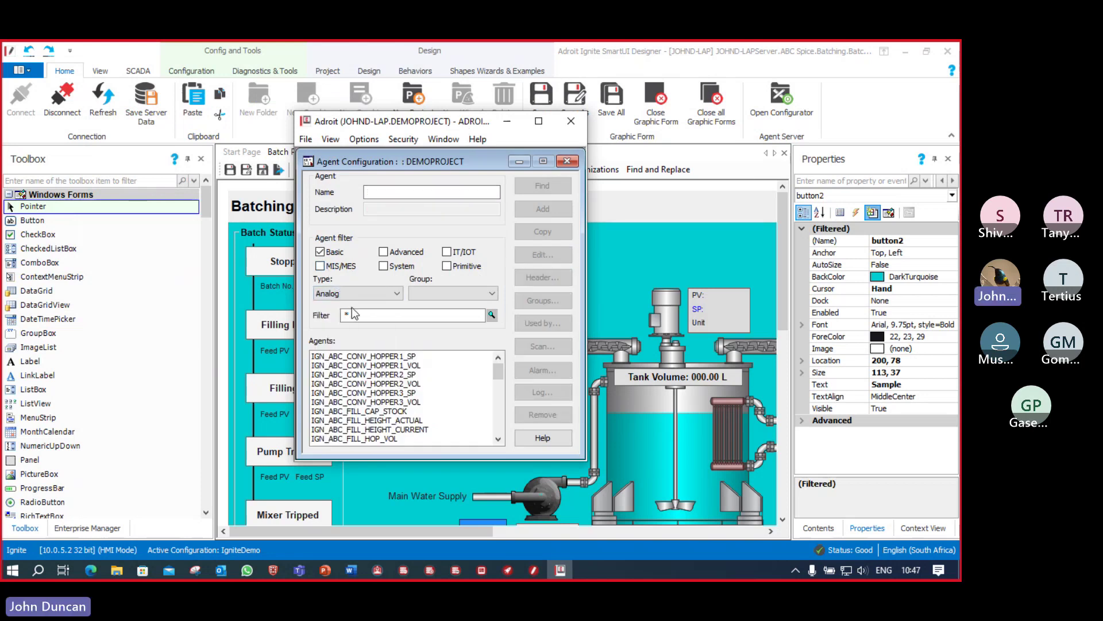
{"action": "left_click", "coordinate": [320, 253]}
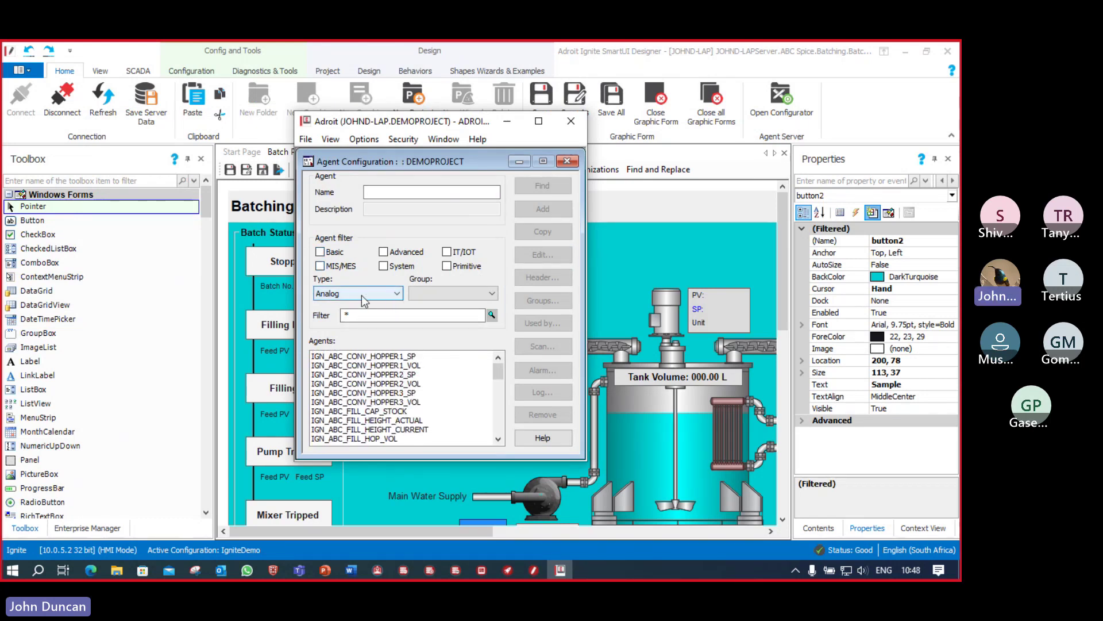
{"action": "scroll", "coordinate": [424, 396], "scroll_direction": "down", "scroll_amount": 2}
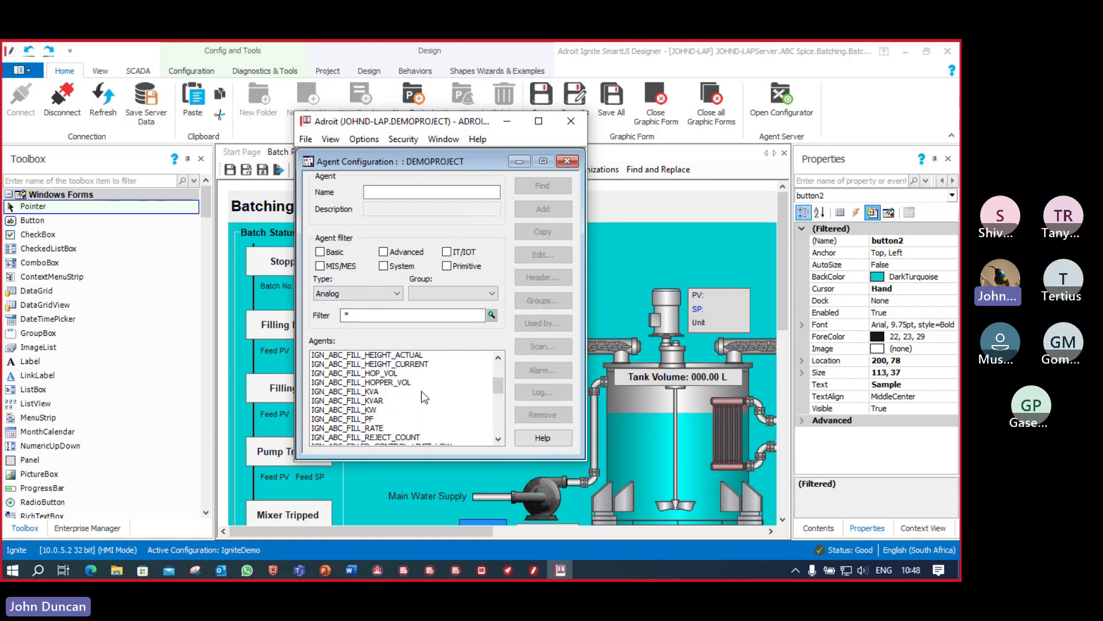
{"action": "scroll", "coordinate": [424, 397], "scroll_direction": "down", "scroll_amount": 10}
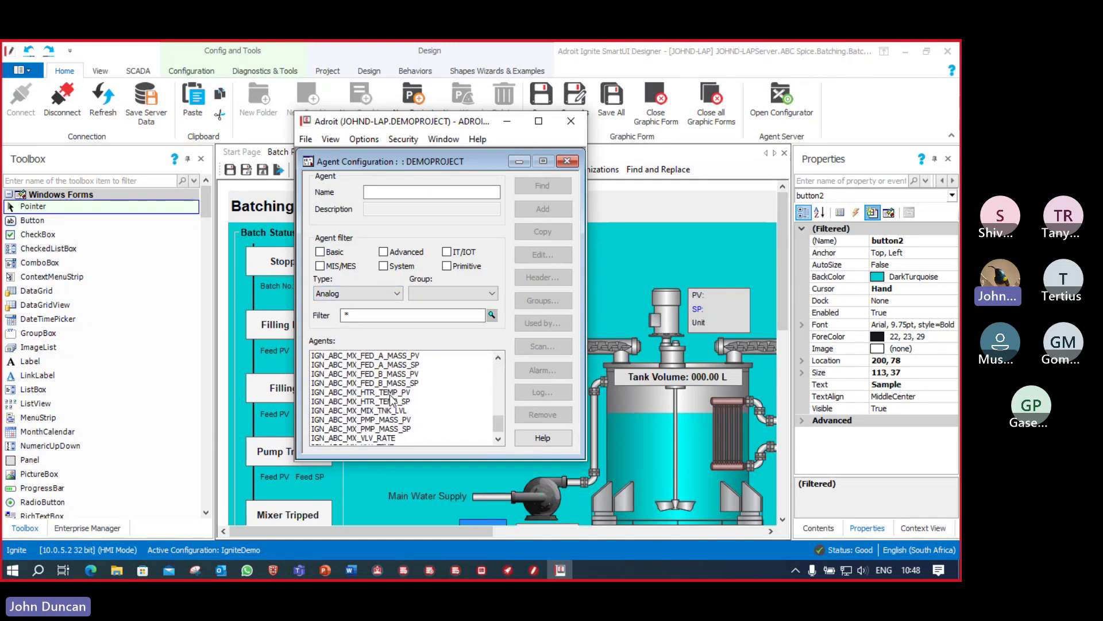
{"action": "scroll", "coordinate": [390, 399], "scroll_direction": "down", "scroll_amount": 1}
{"action": "left_click", "coordinate": [391, 411]}
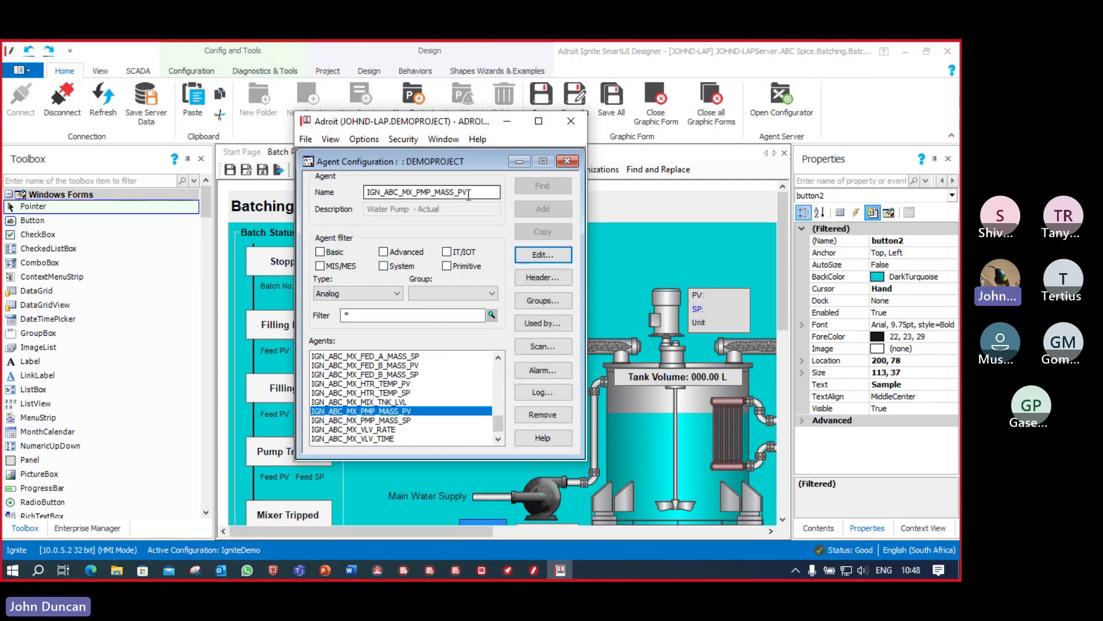
Step: Rename it IGN_ABC_MX_PMP_CURRENT with description Water Pump - Current and add it as a new agent
{"action": "left_click_drag", "start_coordinate": [468, 195], "coordinate": [441, 190]}
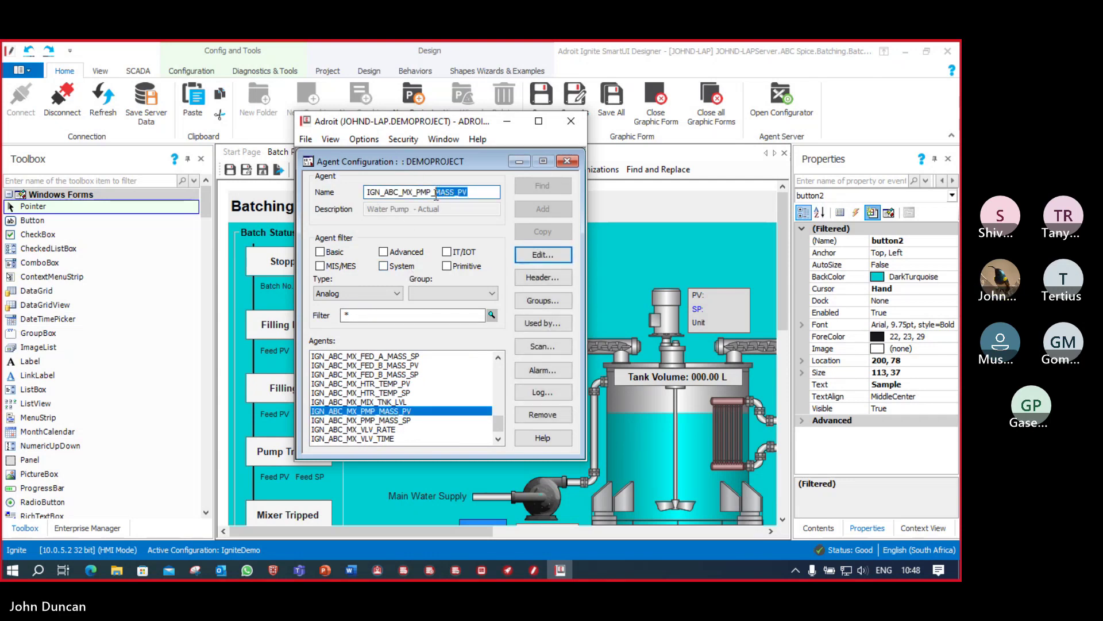
{"action": "type", "text": "CURRENT"}
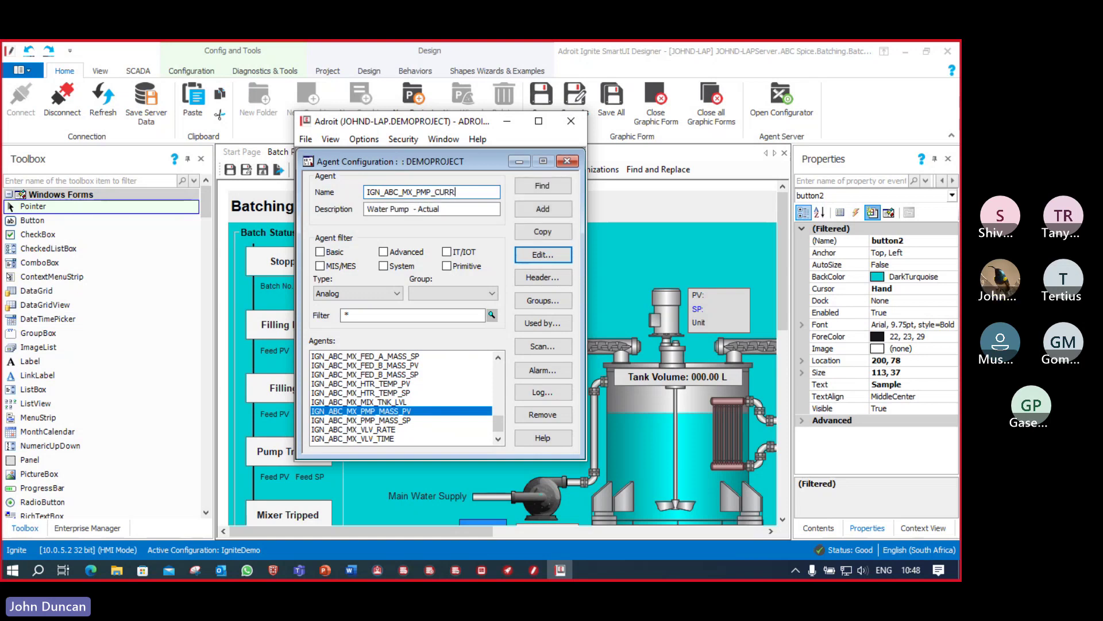
{"action": "double_click", "coordinate": [435, 209]}
{"action": "type", "text": "Current"}
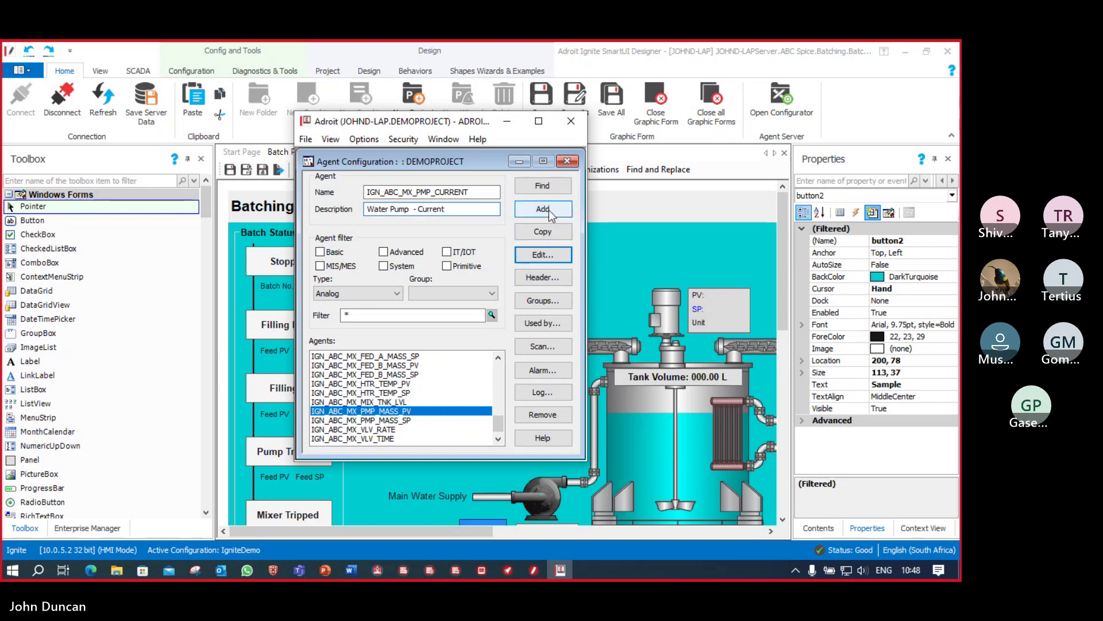
{"action": "left_click", "coordinate": [543, 209]}
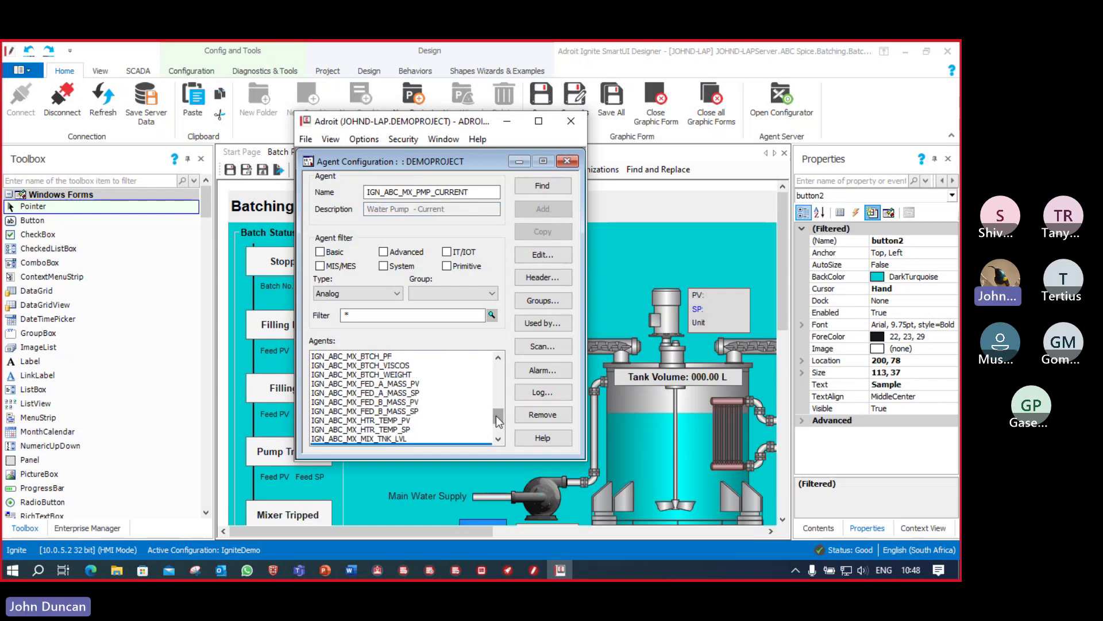
Step: Set IGN_ABC_MX_PMP_CURRENT's span maximum to 100, High-high alarm to 55 and High alarm to 45
{"action": "left_click", "coordinate": [542, 255]}
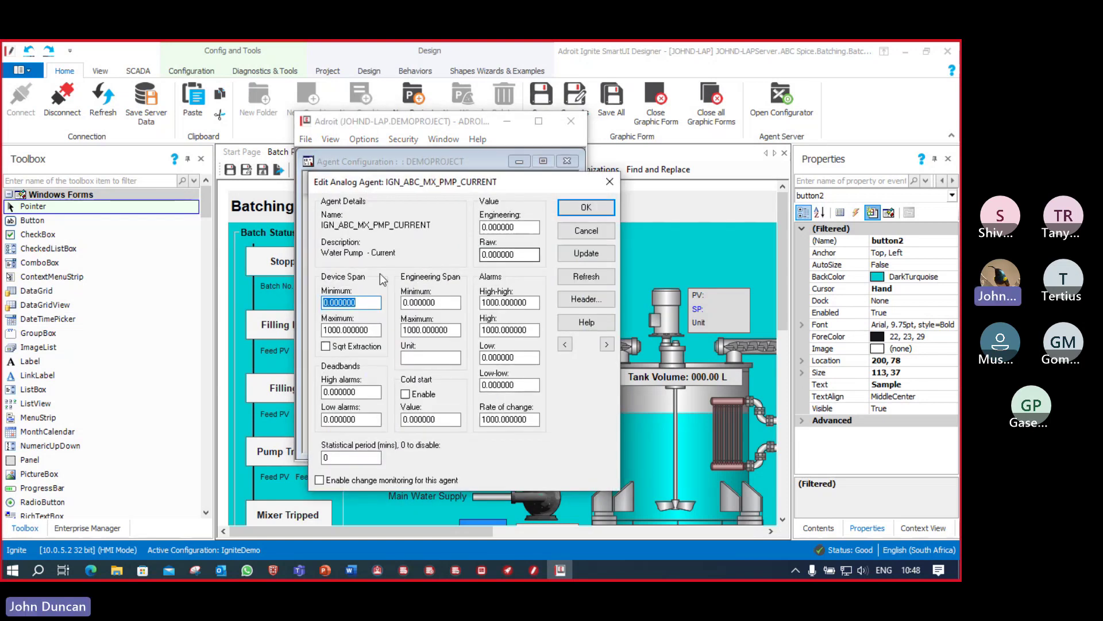
{"action": "left_click", "coordinate": [333, 330]}
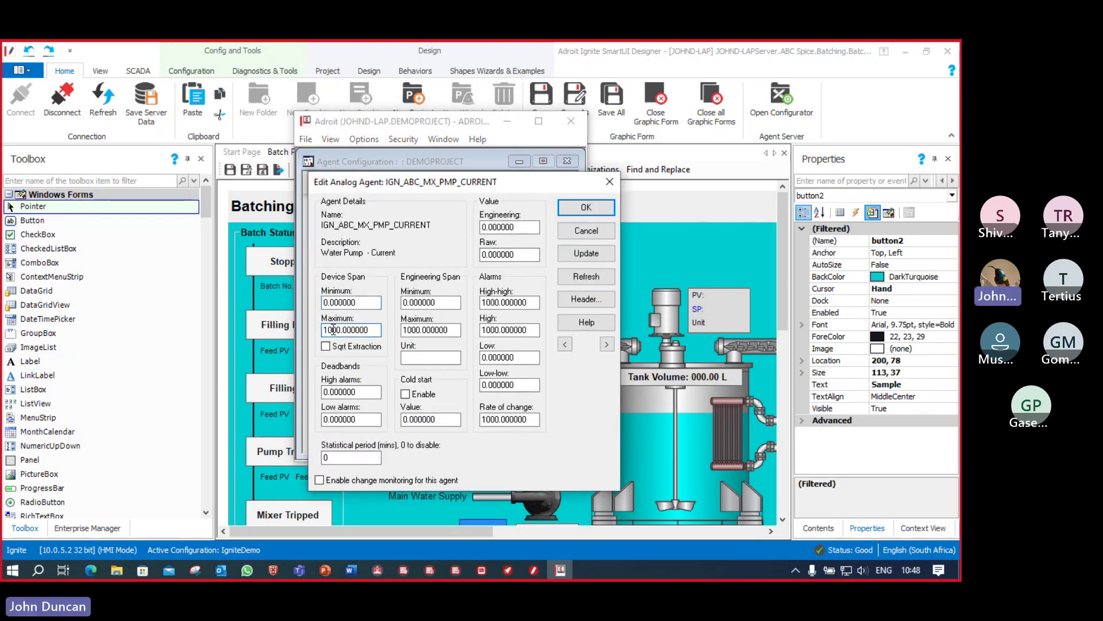
{"action": "key", "text": "BackSpace"}
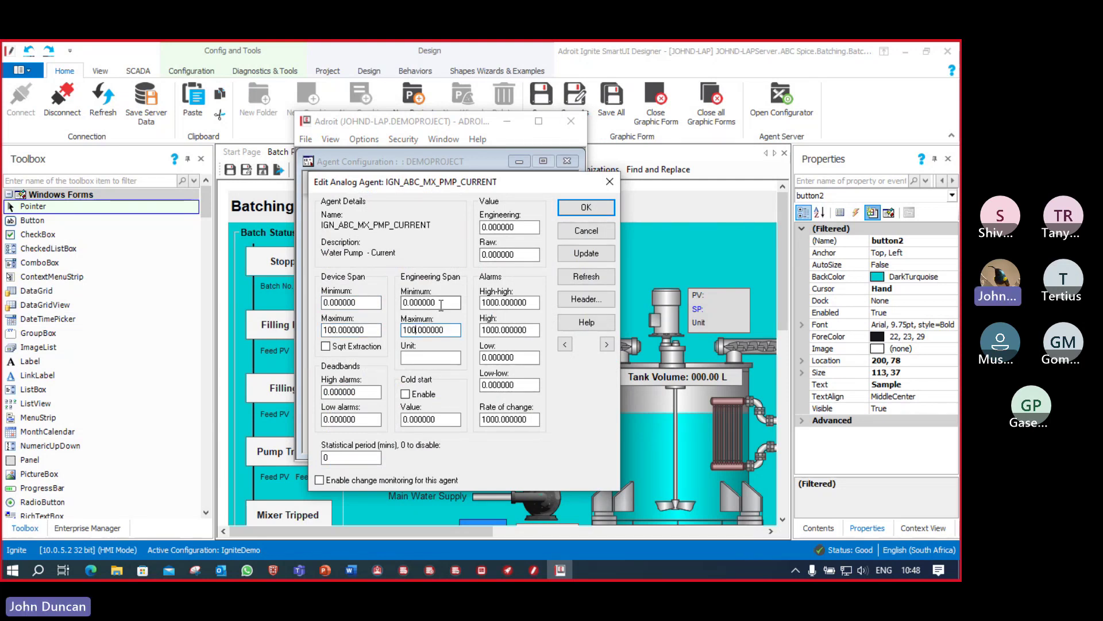
{"action": "left_click", "coordinate": [498, 302]}
{"action": "key", "text": "BackSpace"}
{"action": "key", "text": "BackSpace"}
{"action": "key", "text": "BackSpace"}
{"action": "key", "text": "BackSpace"}
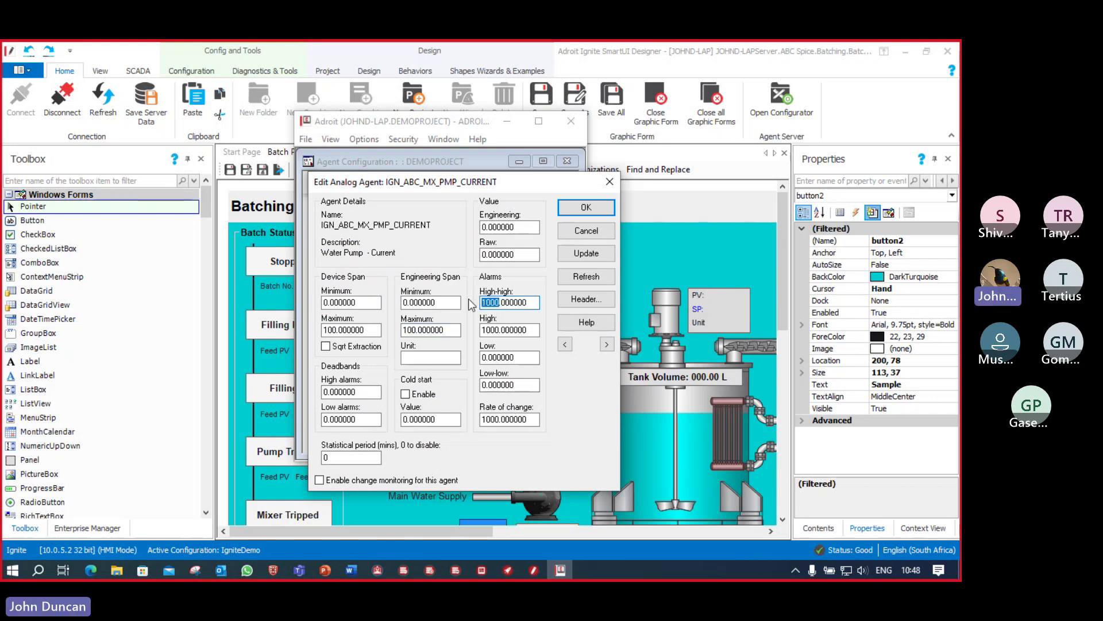
{"action": "type", "text": "55"}
{"action": "left_click_drag", "start_coordinate": [499, 329], "coordinate": [479, 329]}
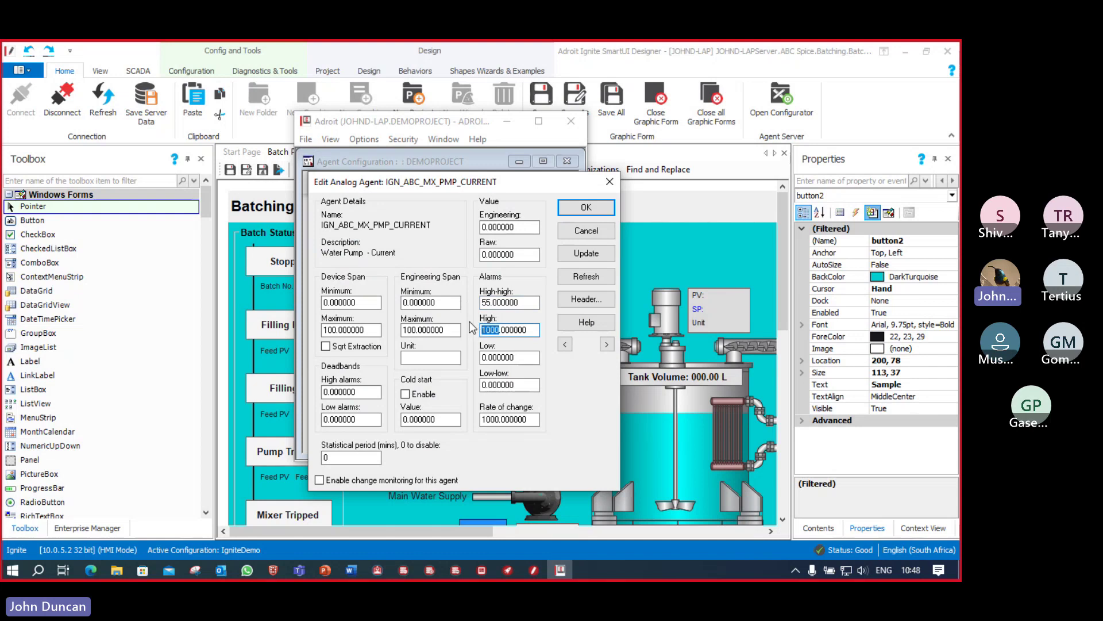
{"action": "type", "text": "45"}
{"action": "left_click", "coordinate": [604, 257]}
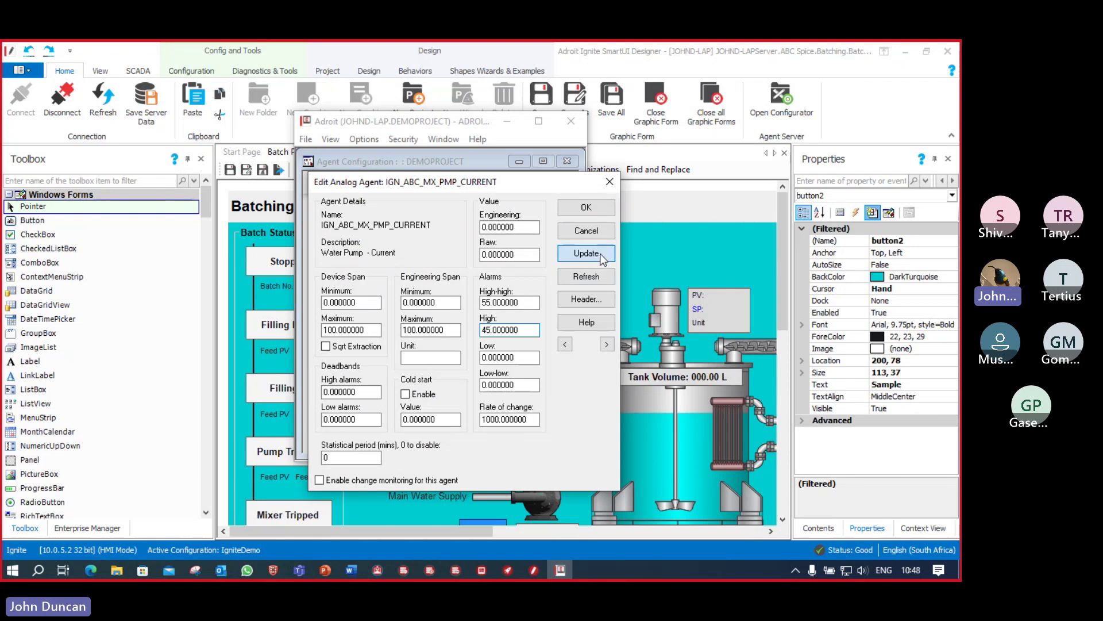
{"action": "left_click", "coordinate": [587, 209]}
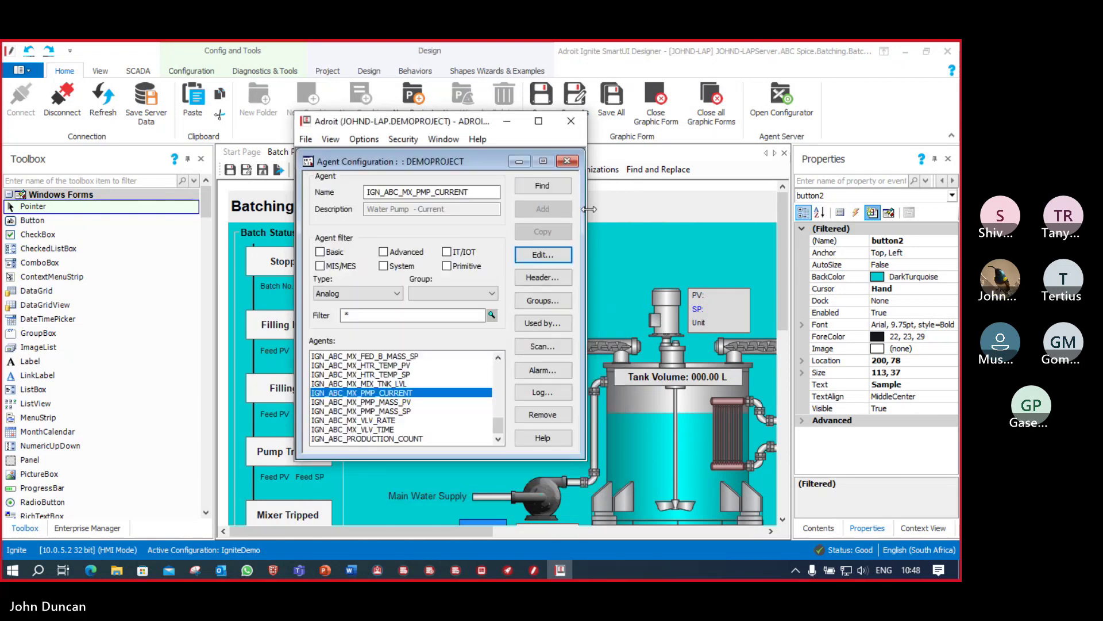
Step: Scan IGN_ABC_MX_PMP_CURRENT from device IGN_BAT_000 at OPC address PumpCurrent
{"action": "left_click", "coordinate": [545, 347]}
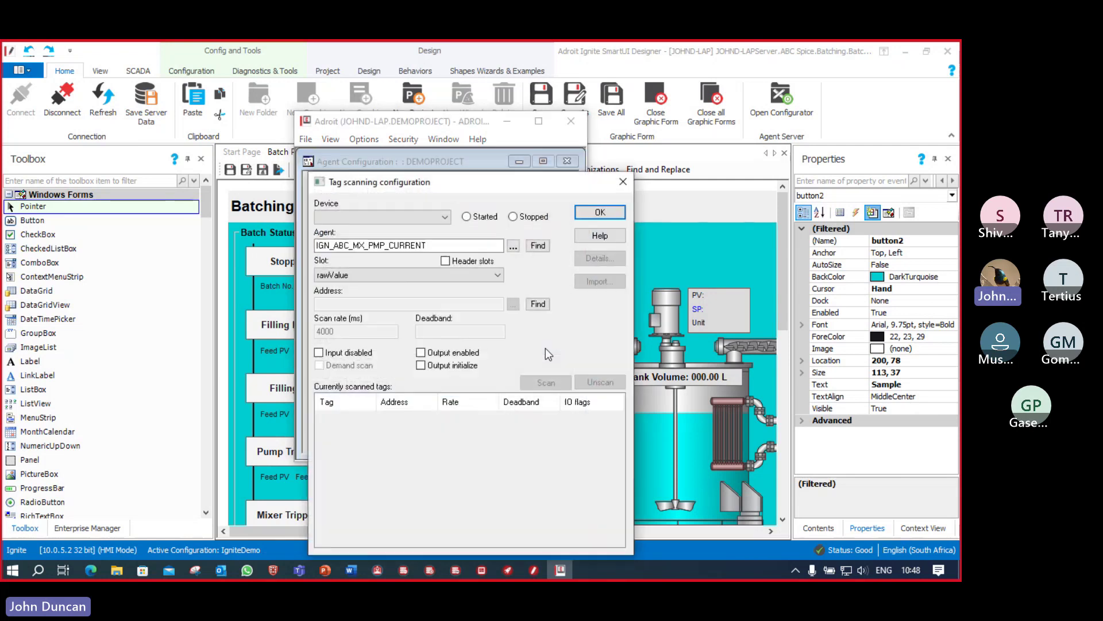
{"action": "left_click", "coordinate": [446, 217]}
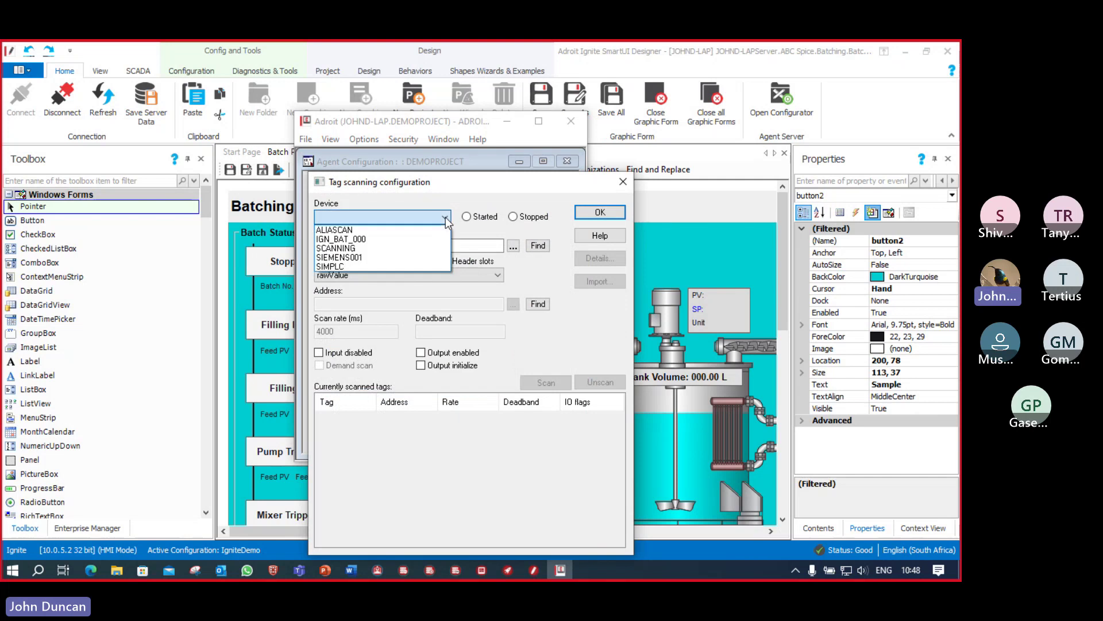
{"action": "left_click", "coordinate": [366, 239]}
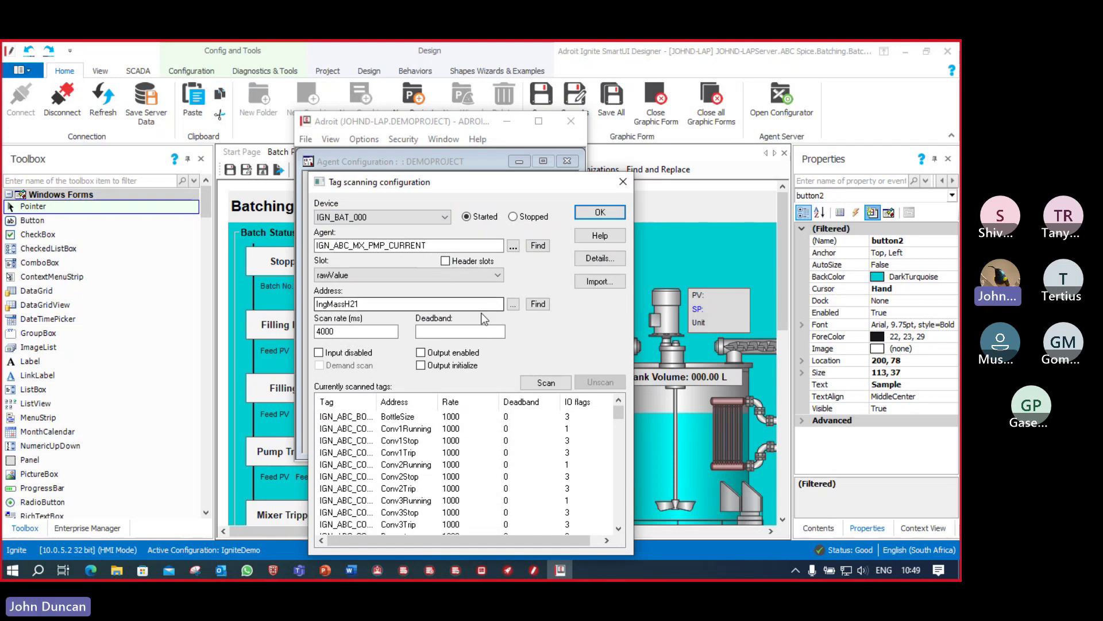
{"action": "left_click", "coordinate": [514, 305]}
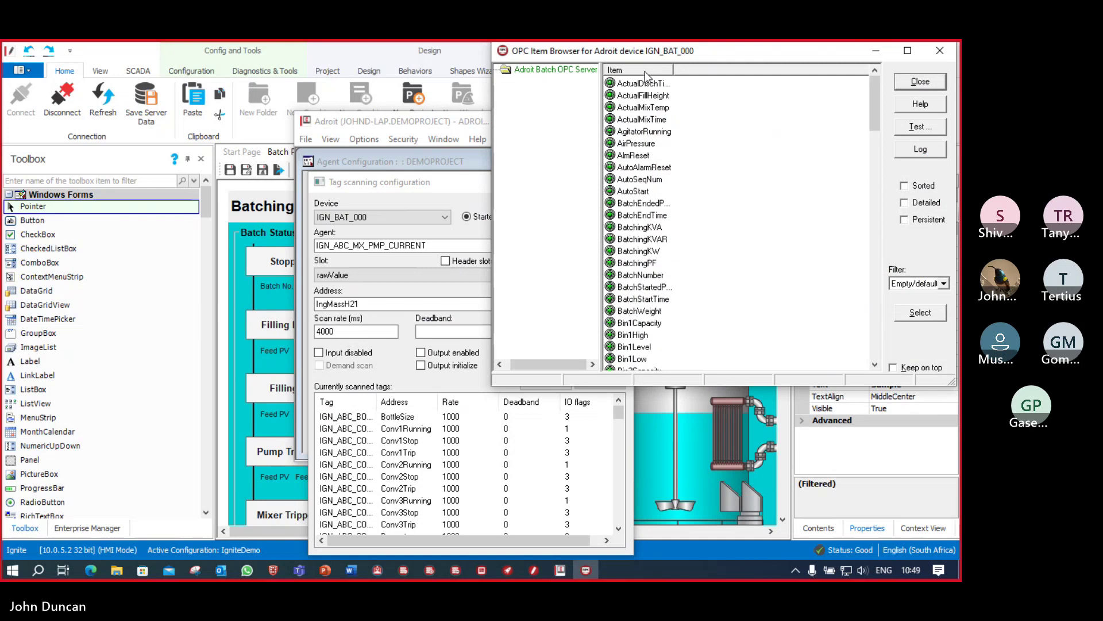
{"action": "scroll", "coordinate": [646, 190], "scroll_direction": "down", "scroll_amount": 5}
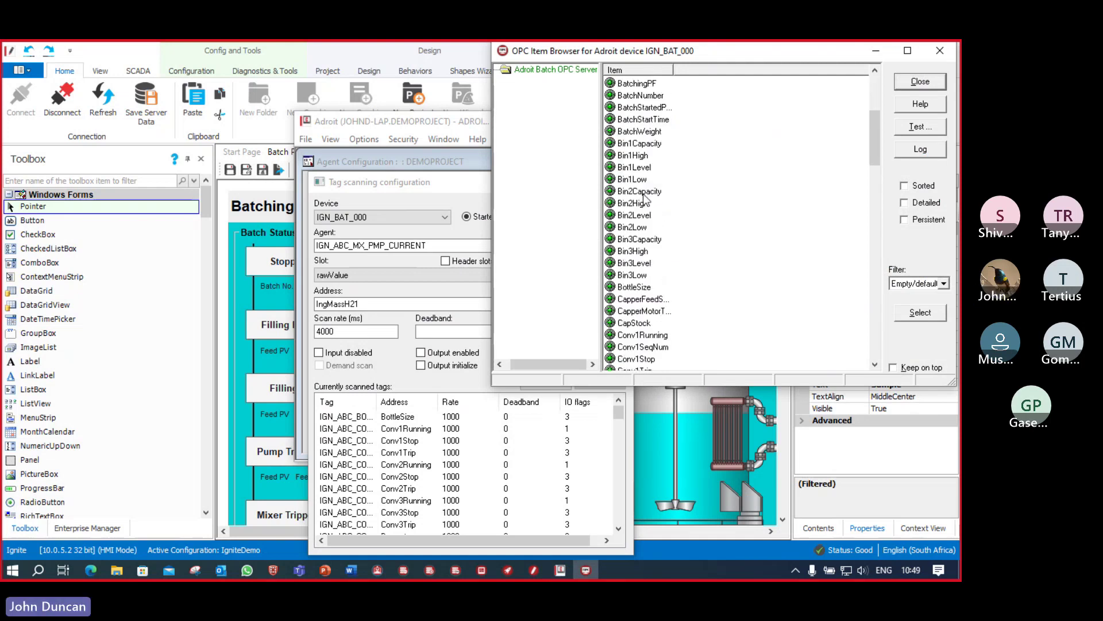
{"action": "scroll", "coordinate": [644, 207], "scroll_direction": "down", "scroll_amount": 13}
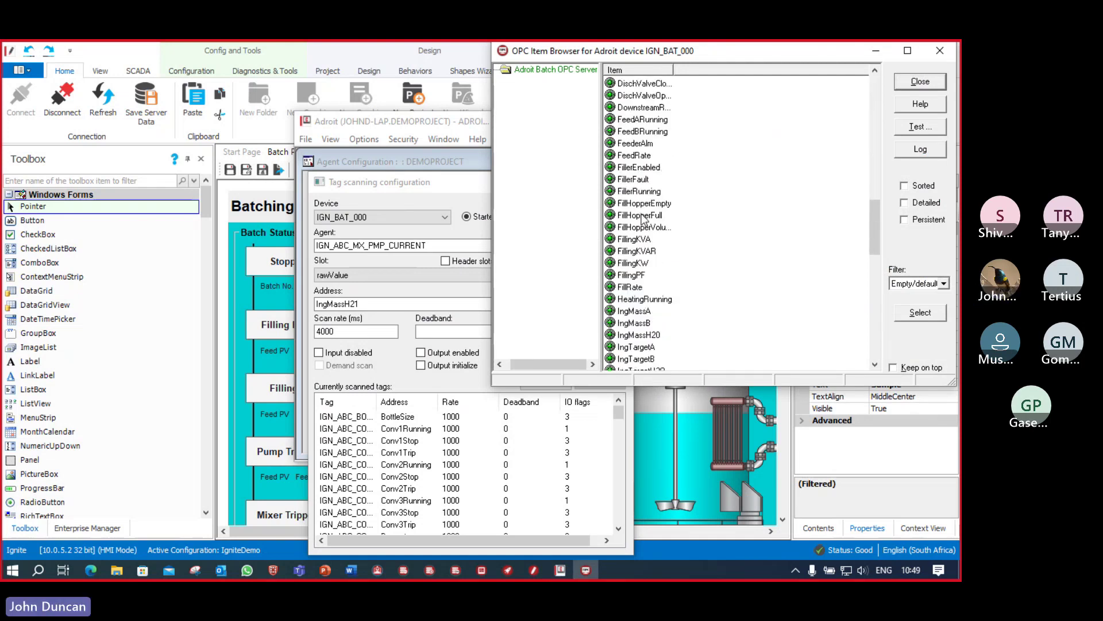
{"action": "scroll", "coordinate": [642, 220], "scroll_direction": "down", "scroll_amount": 8}
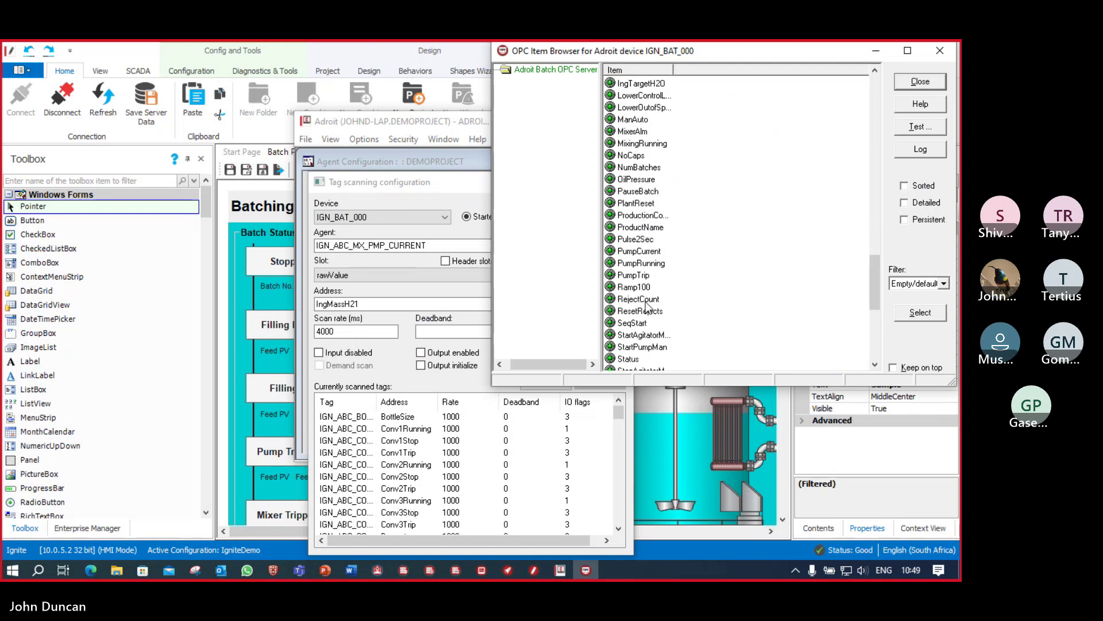
{"action": "double_click", "coordinate": [647, 253]}
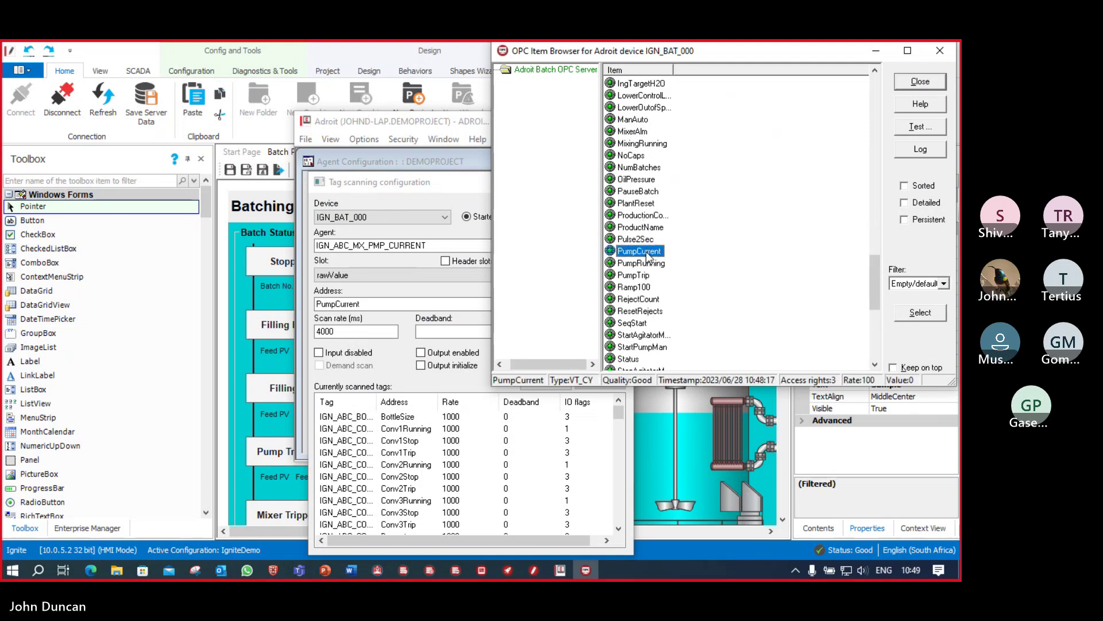
{"action": "left_click", "coordinate": [937, 79]}
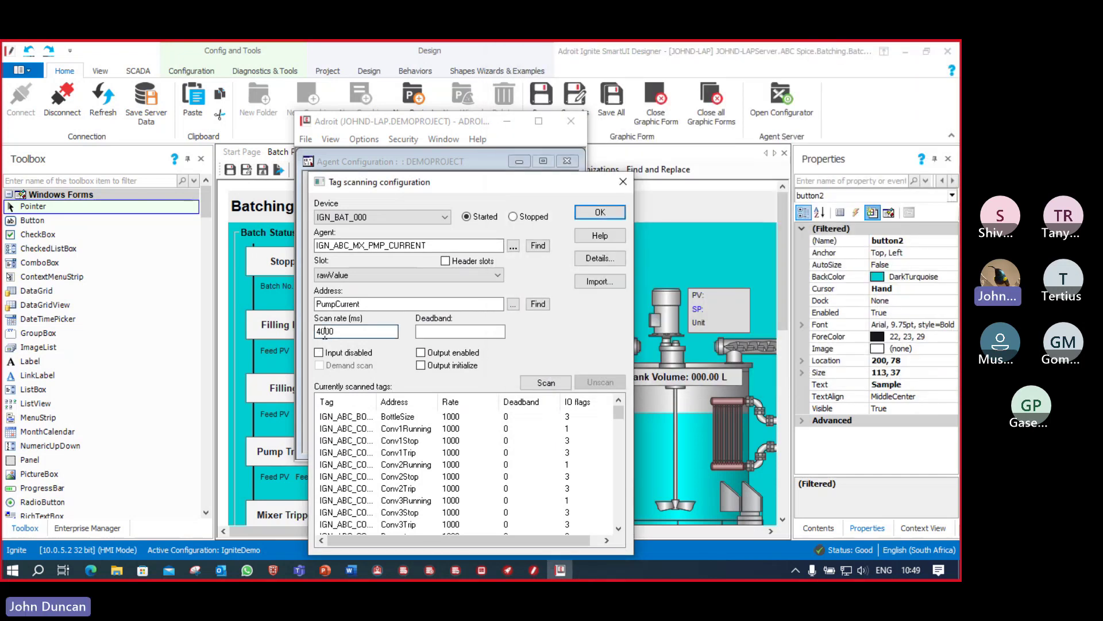
Step: Set the scan rate to 500 ms, start scanning, and close the scan settings
{"action": "left_click_drag", "start_coordinate": [325, 332], "coordinate": [316, 333]}
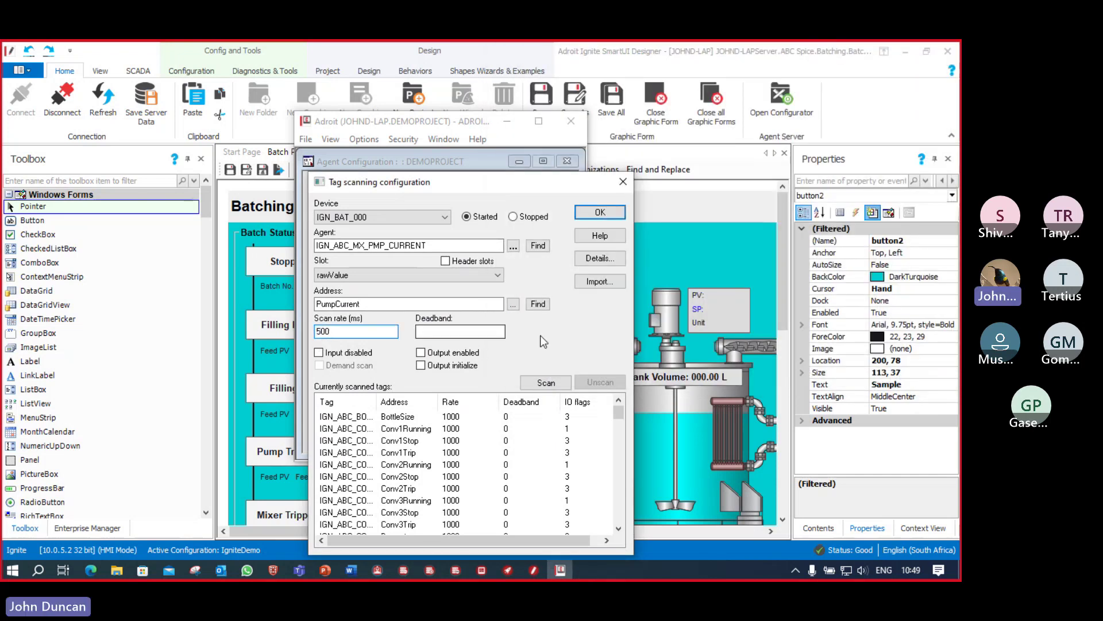
{"action": "type", "text": "5"}
{"action": "left_click", "coordinate": [553, 388]}
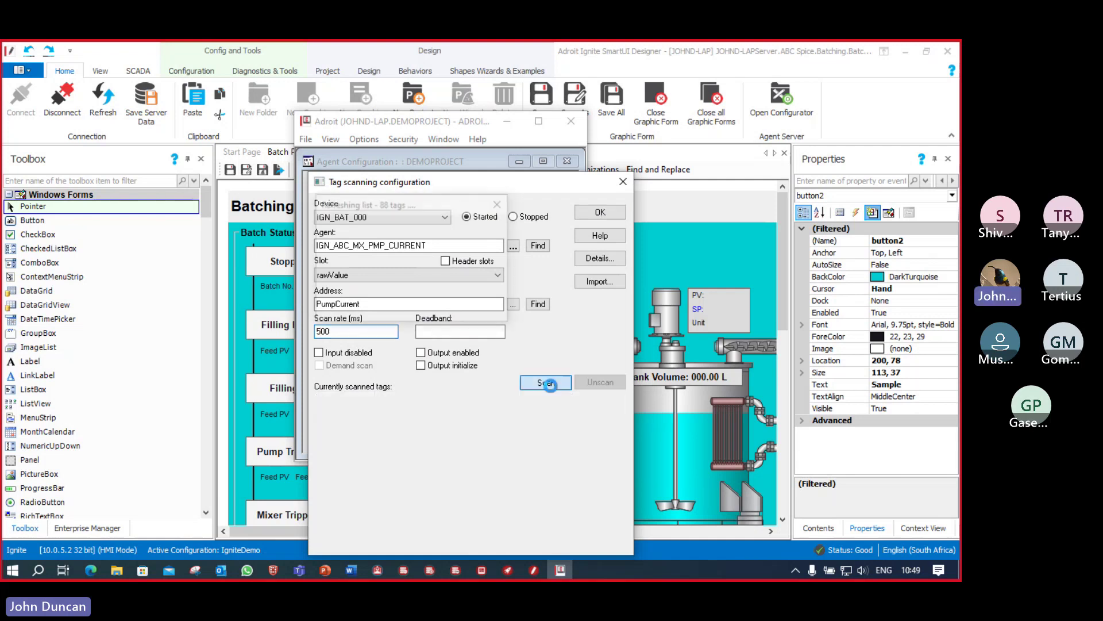
{"action": "left_click", "coordinate": [600, 213]}
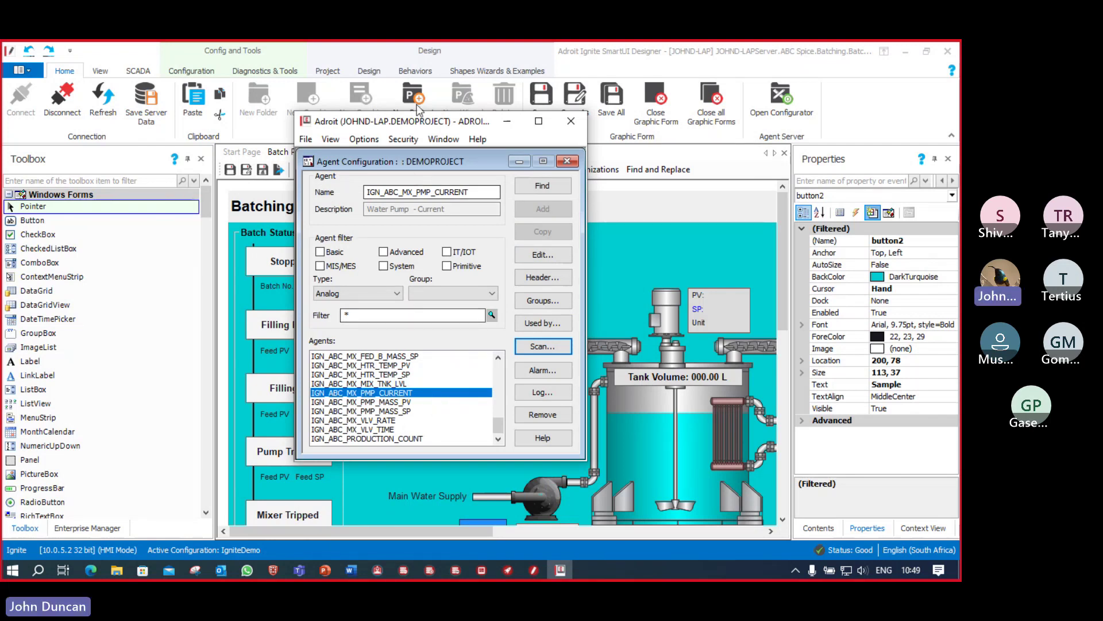
Step: Save the agent configuration in the Adroit configurator, then minimise it to reveal the form
{"action": "left_click_drag", "start_coordinate": [396, 122], "coordinate": [499, 125]}
{"action": "left_click", "coordinate": [412, 144]}
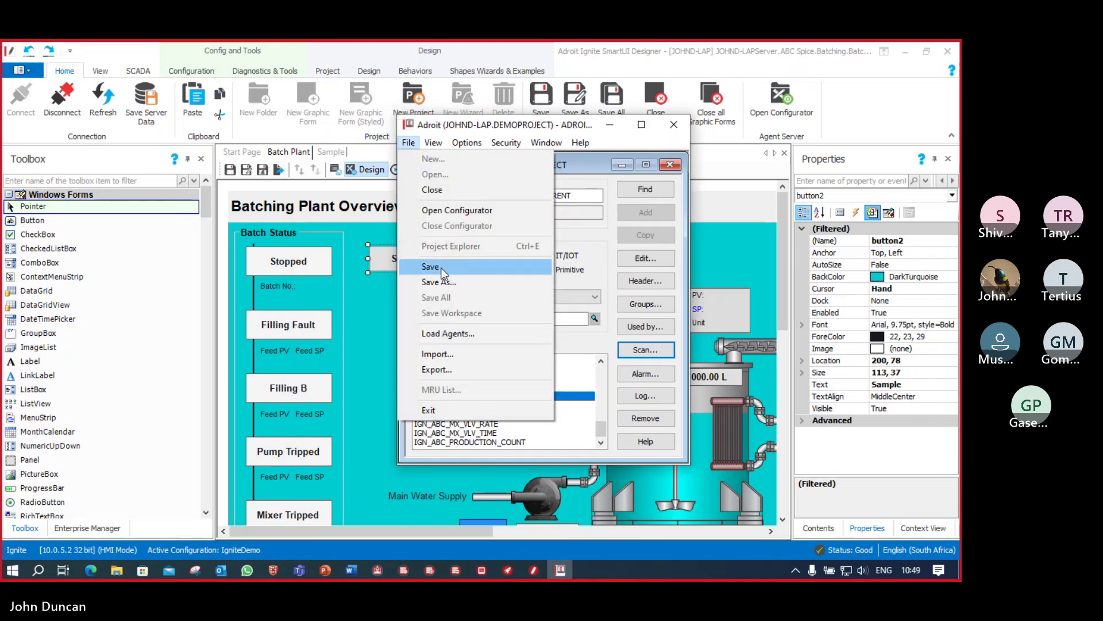
{"action": "left_click", "coordinate": [443, 269]}
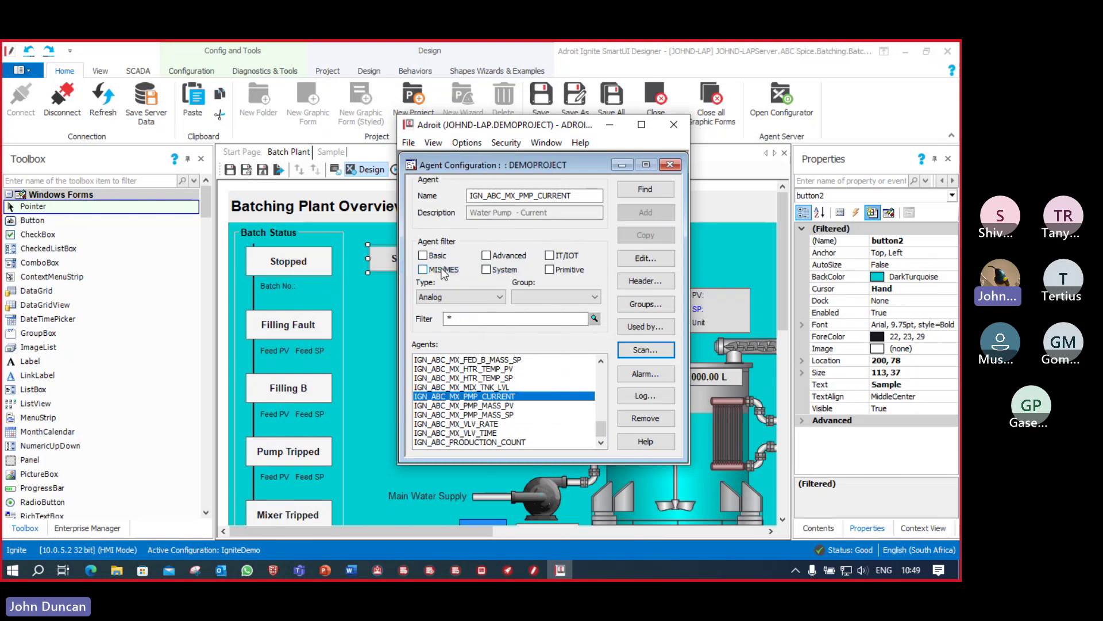
{"action": "left_click", "coordinate": [611, 124]}
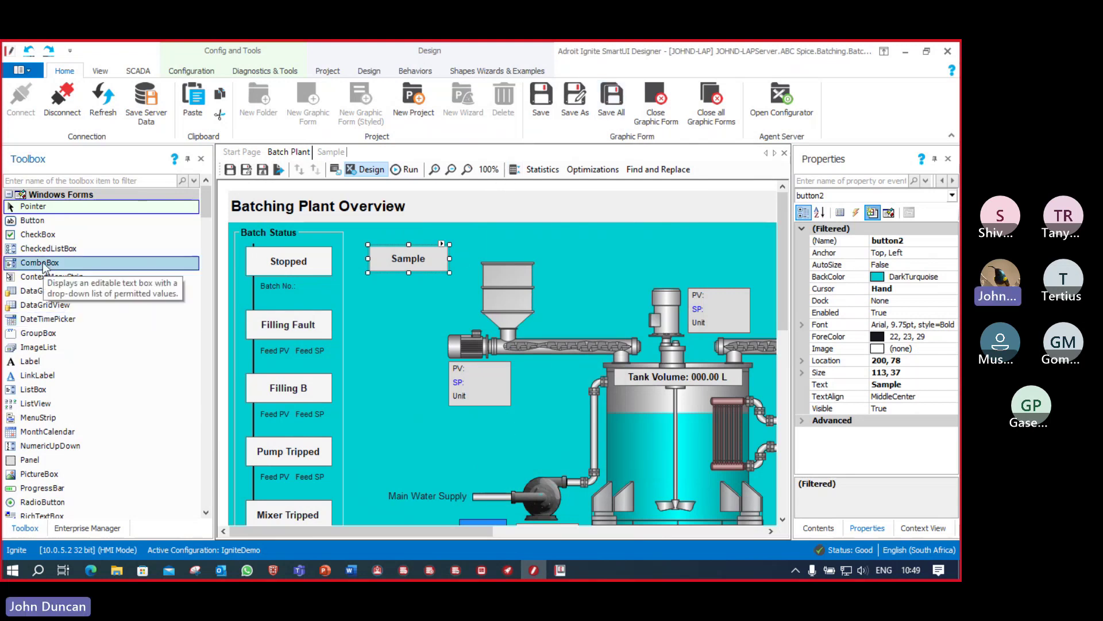
Step: Draw a label just above the water pump and set its text to 'Pump Current'
{"action": "left_click", "coordinate": [30, 364]}
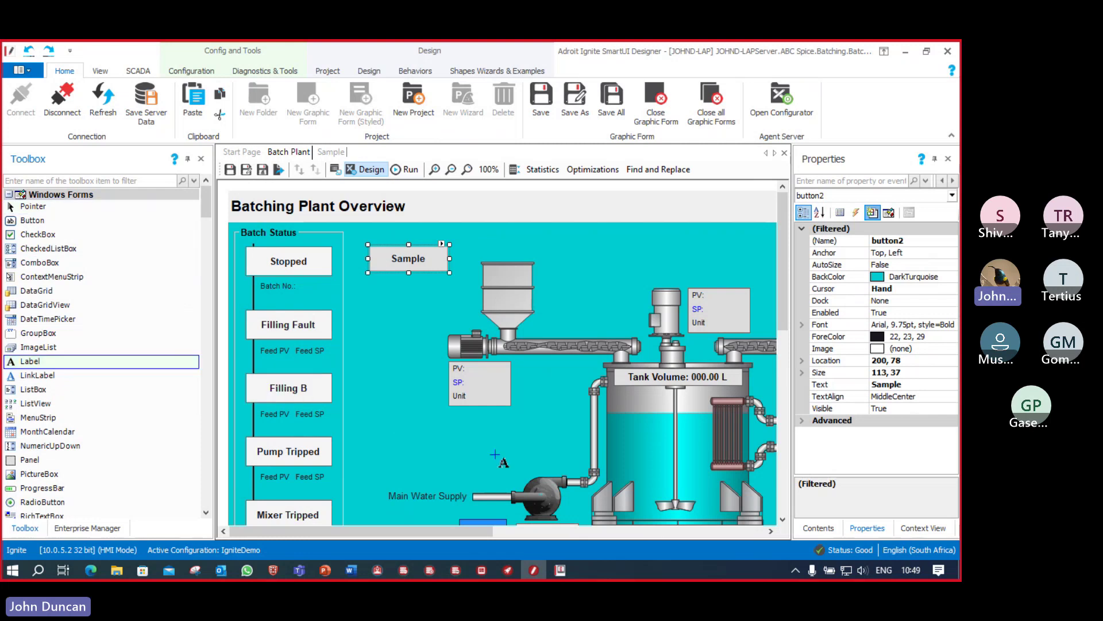
{"action": "left_click_drag", "start_coordinate": [484, 455], "coordinate": [558, 468]}
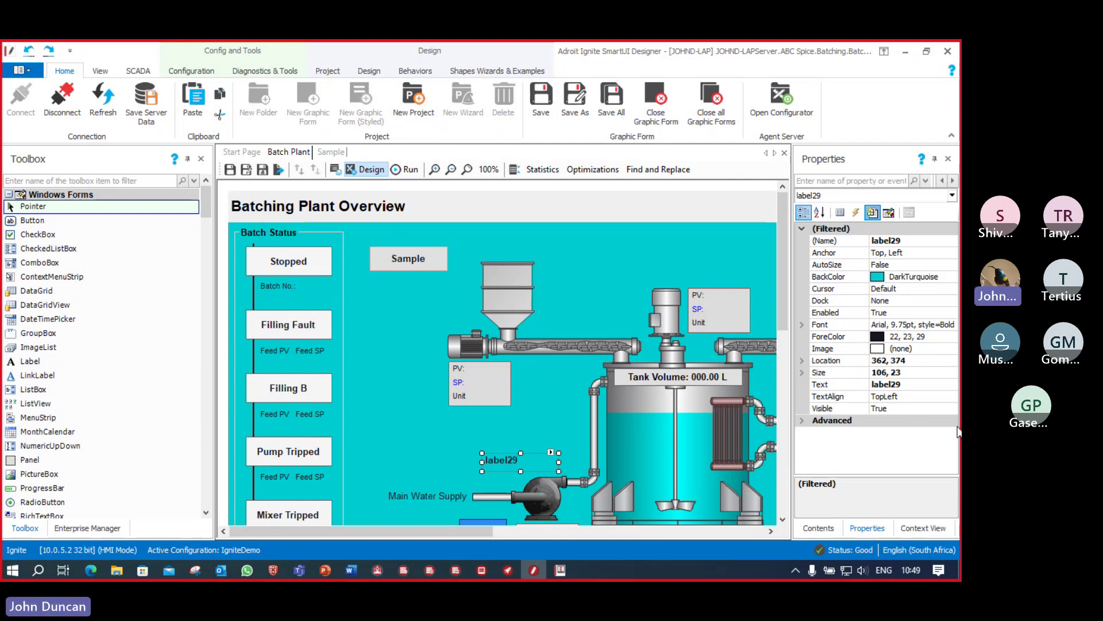
{"action": "left_click", "coordinate": [868, 385]}
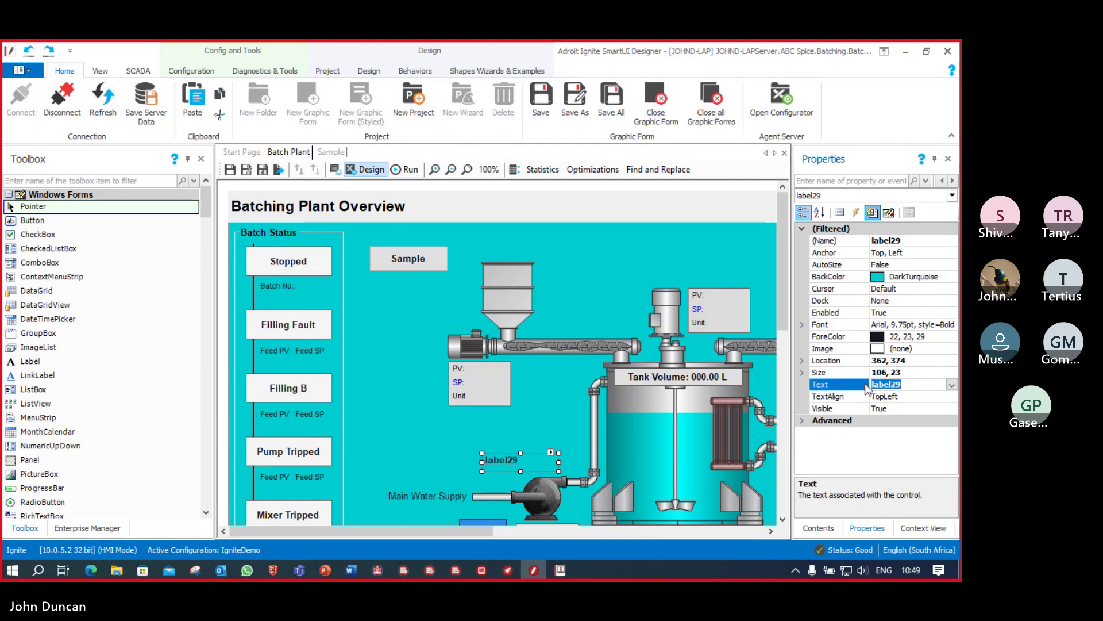
{"action": "type", "text": "Pump "}
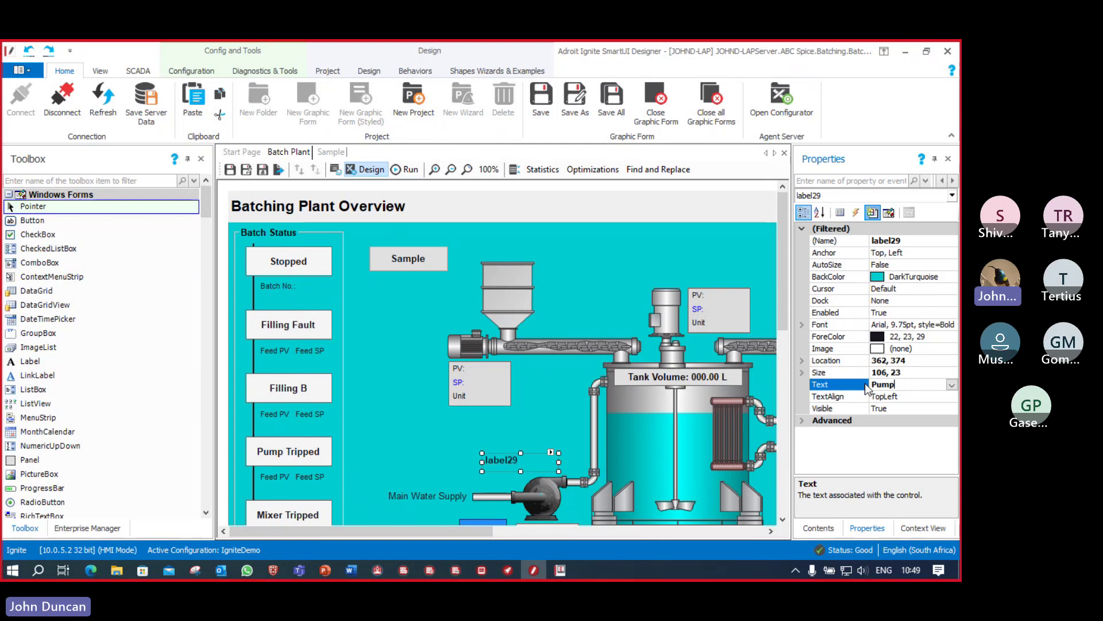
{"action": "type", "text": "Curre"}
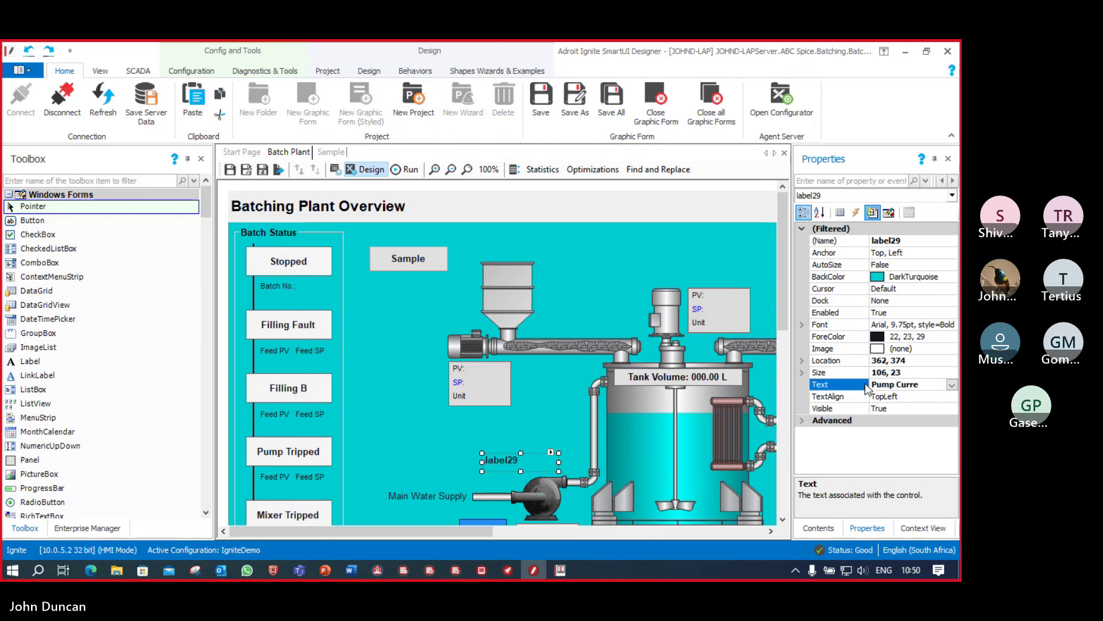
{"action": "type", "text": "nt"}
{"action": "key", "text": "Return"}
Step: Add a new Display Value behaviour to the Pump Current label
{"action": "left_click", "coordinate": [551, 454]}
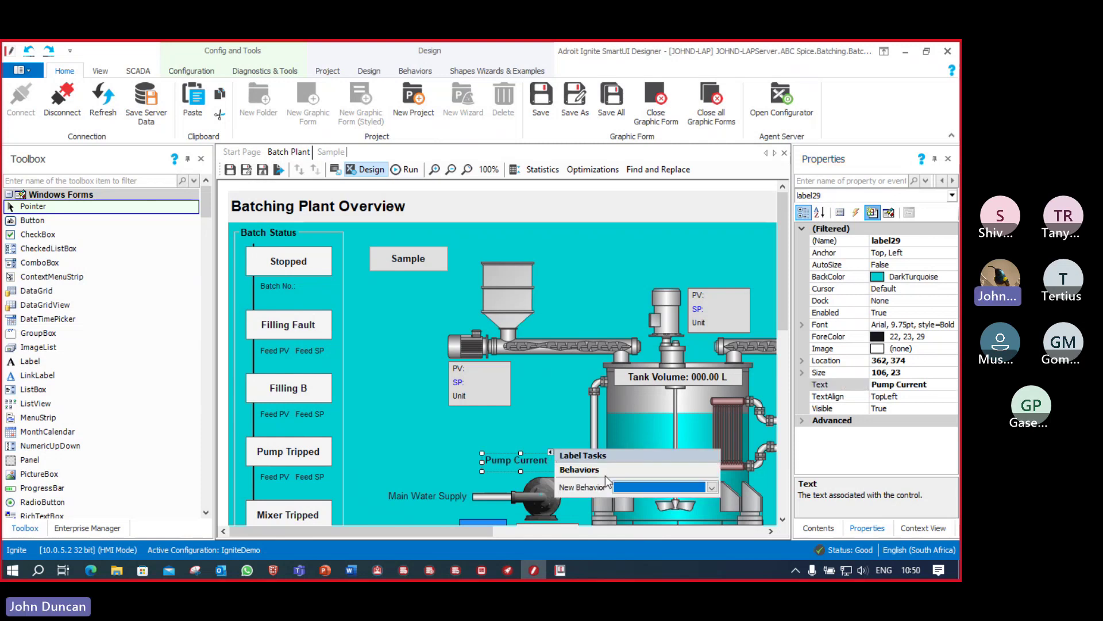
{"action": "left_click", "coordinate": [712, 487]}
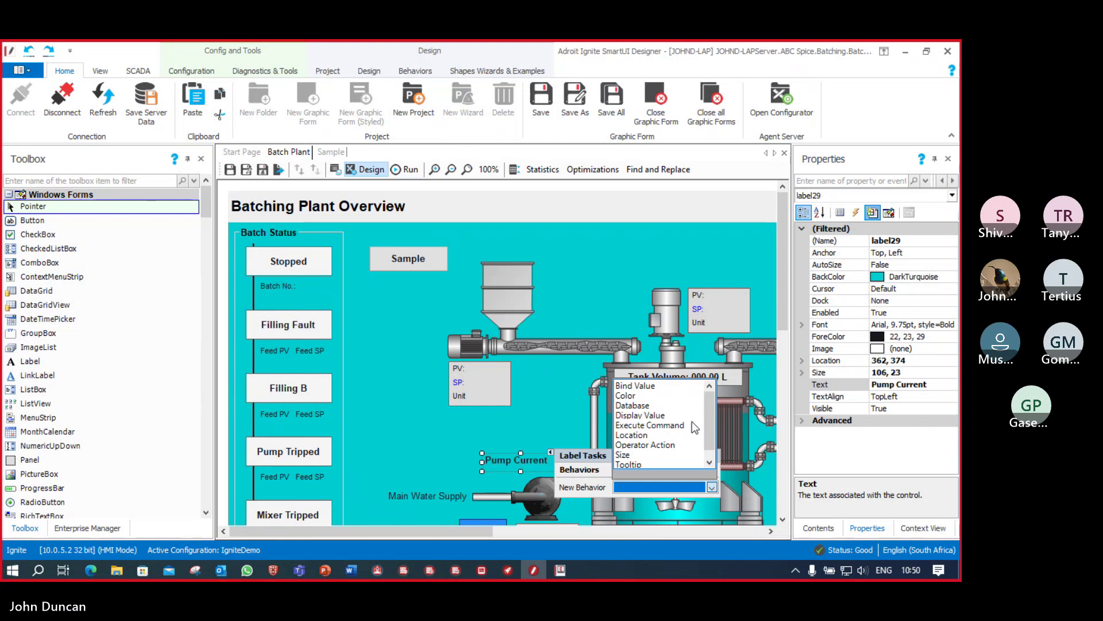
{"action": "left_click", "coordinate": [660, 416]}
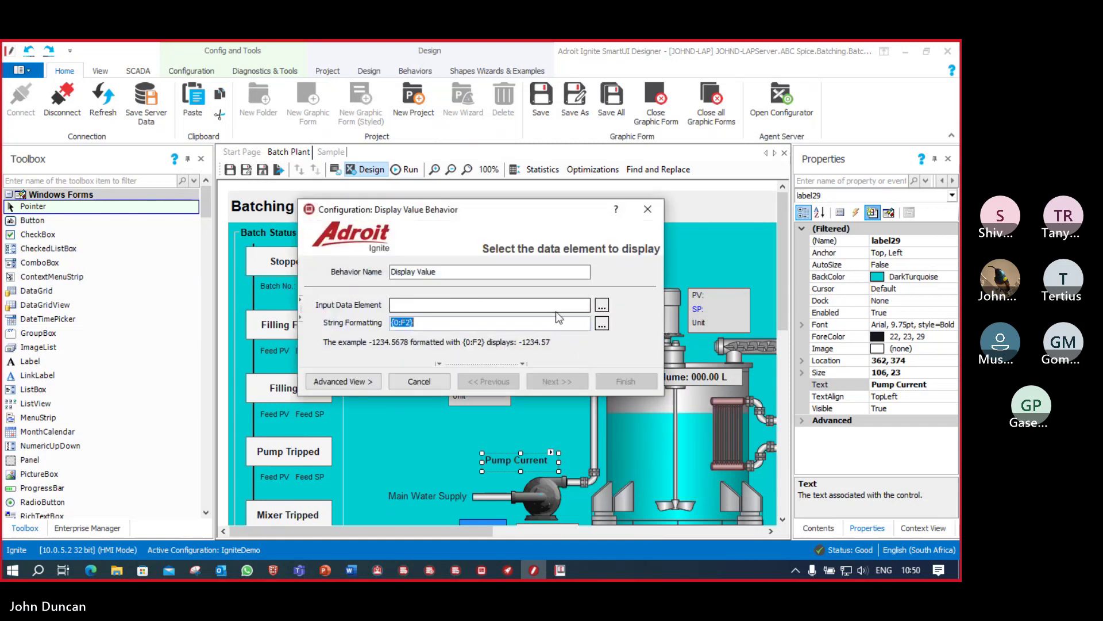
Step: Bind the behaviour to IGN_ABC_MX_PMP_CURRENT under Adroit > AgentGroup > Analog
{"action": "left_click", "coordinate": [601, 305]}
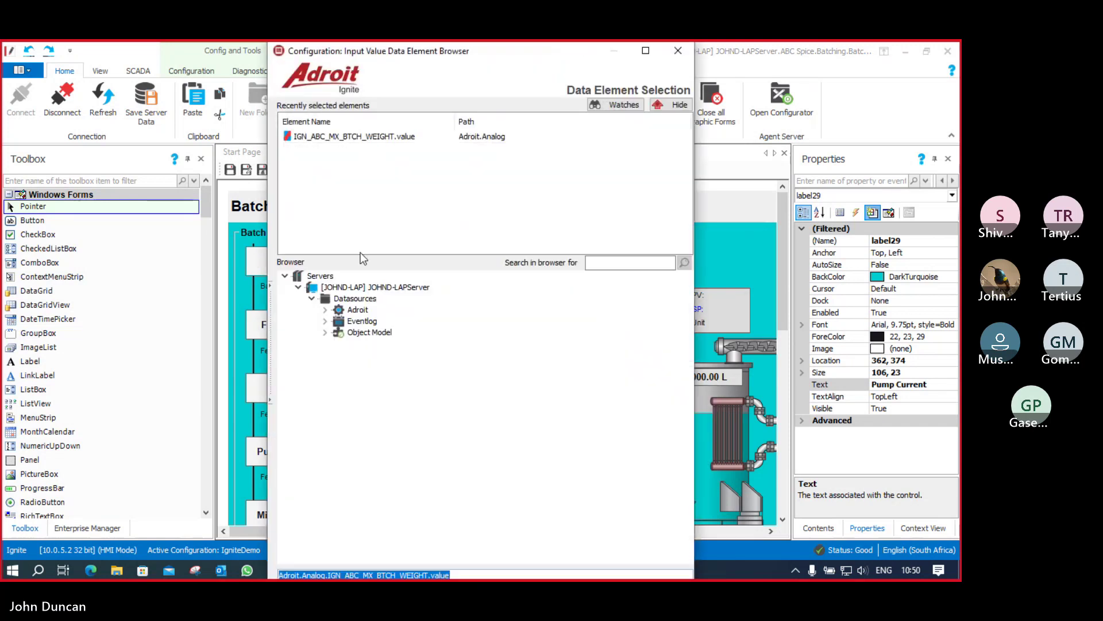
{"action": "left_click", "coordinate": [325, 310]}
{"action": "left_click", "coordinate": [338, 321]}
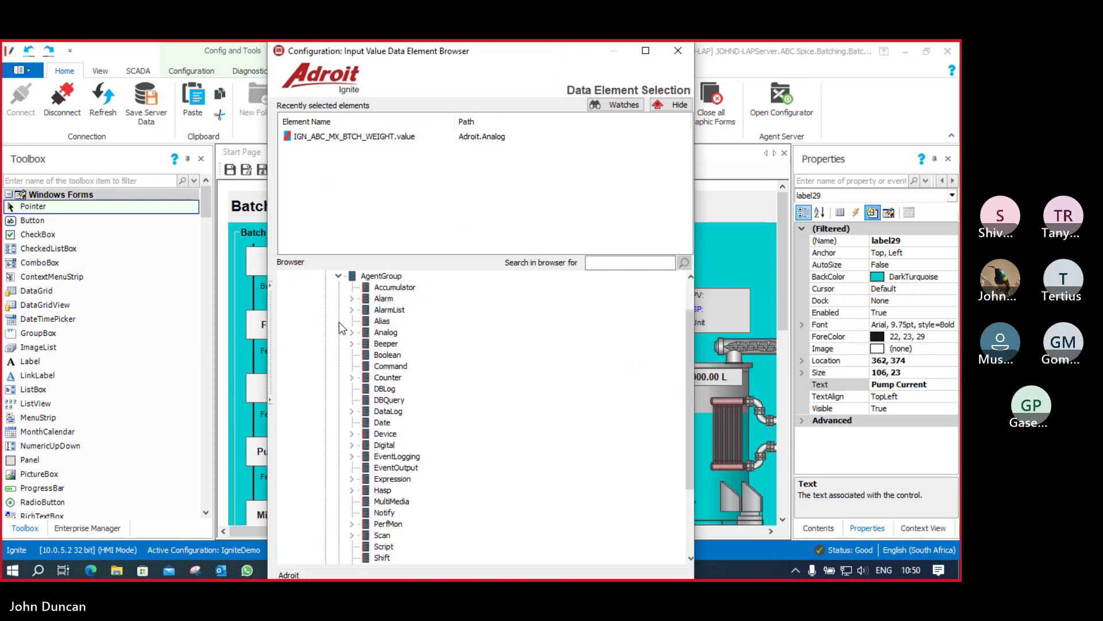
{"action": "left_click", "coordinate": [337, 322]}
{"action": "left_click", "coordinate": [352, 332]}
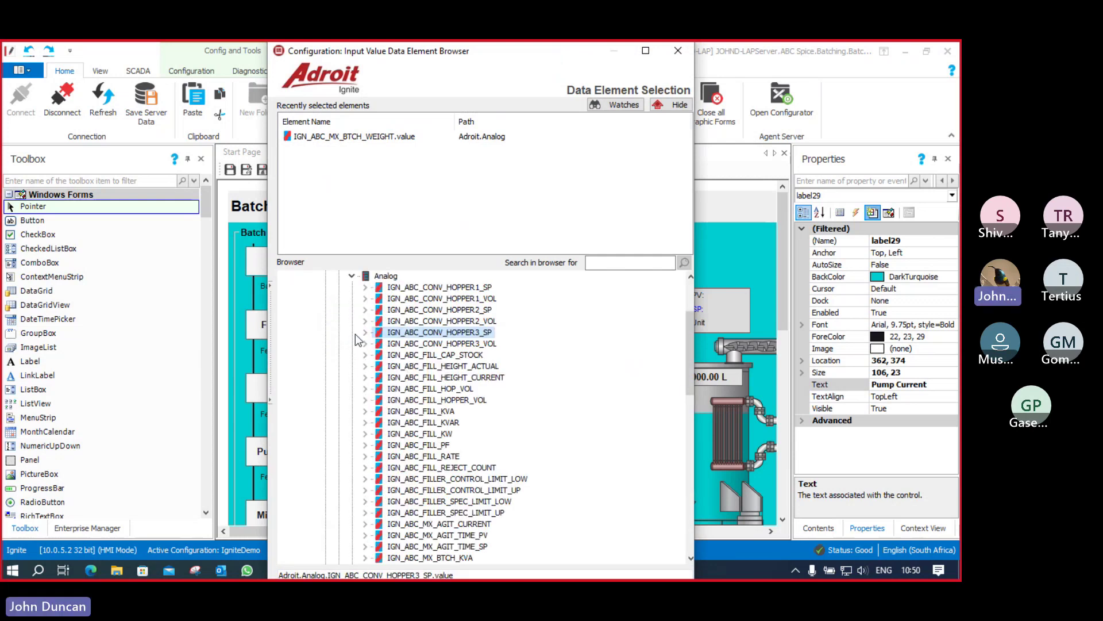
{"action": "scroll", "coordinate": [425, 414], "scroll_direction": "down", "scroll_amount": 3}
{"action": "scroll", "coordinate": [443, 449], "scroll_direction": "down", "scroll_amount": 3}
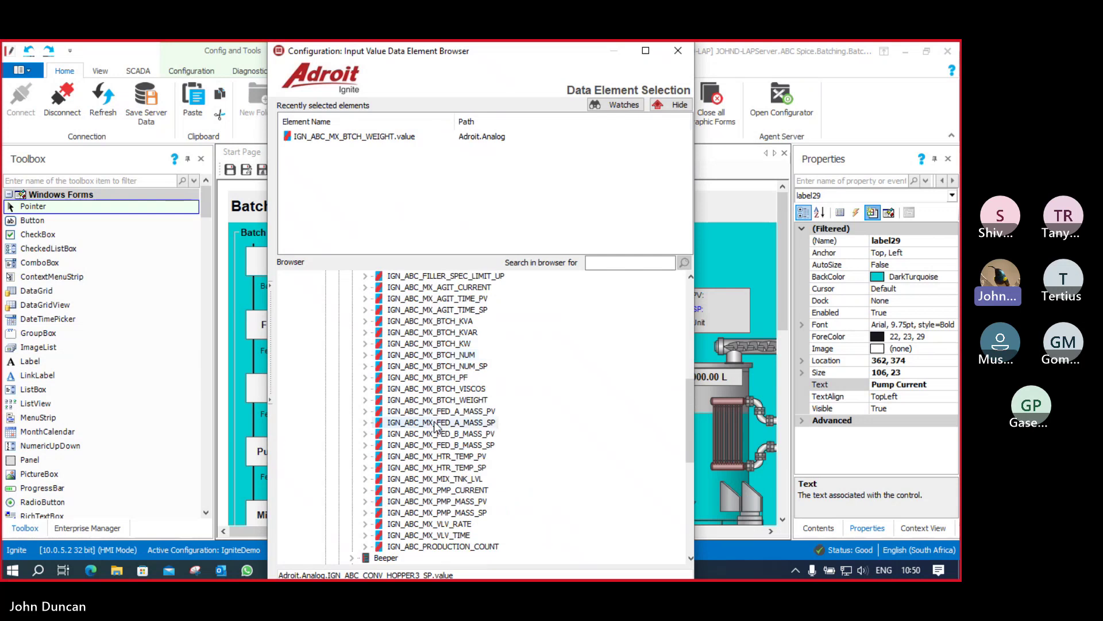
{"action": "double_click", "coordinate": [463, 491]}
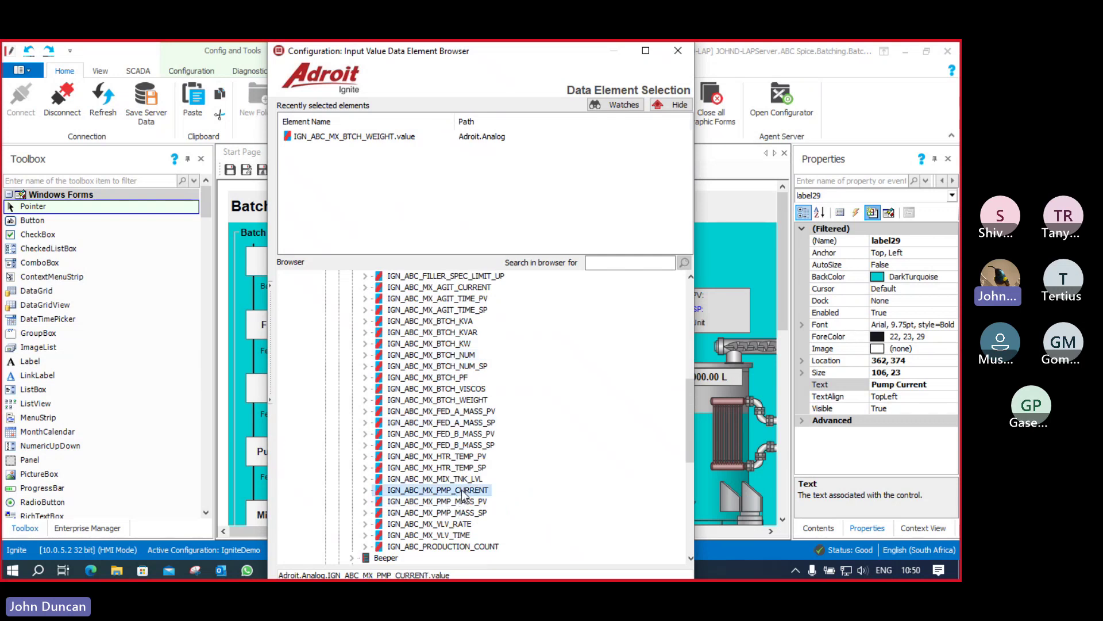
Step: Append the unit 'A' to the {0:F2} formatting and finish the behaviour
{"action": "left_click", "coordinate": [442, 324]}
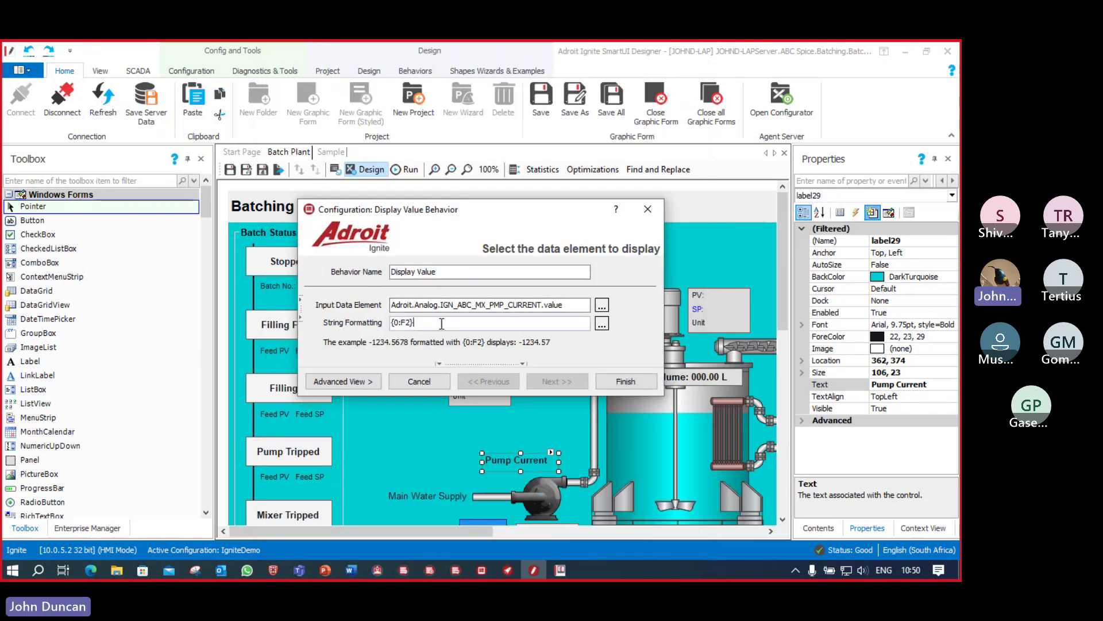
{"action": "type", "text": "A"}
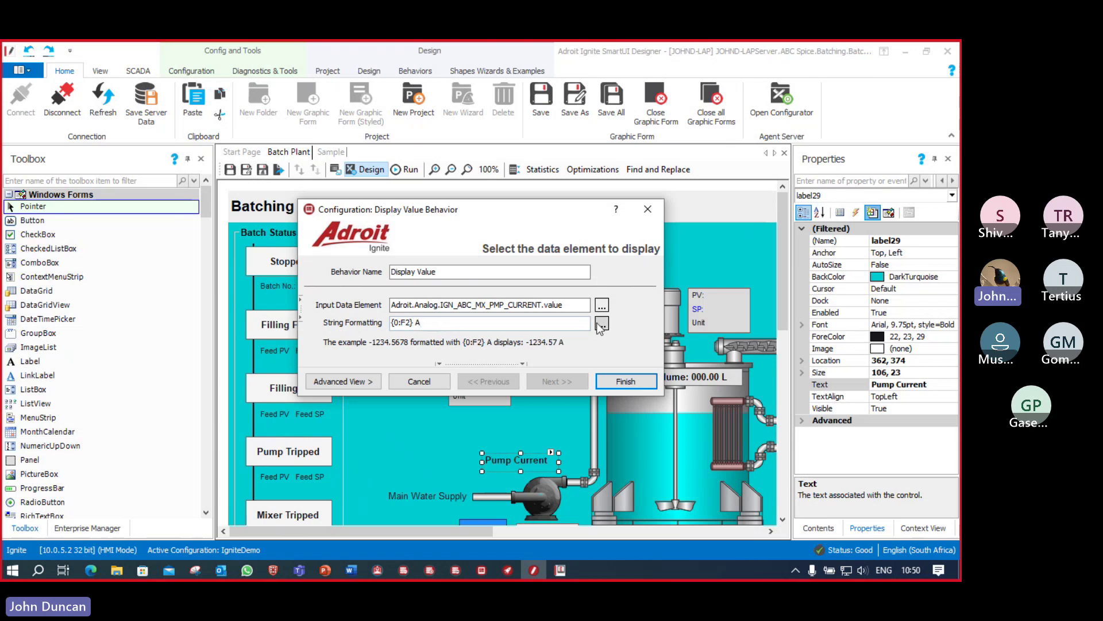
{"action": "left_click", "coordinate": [626, 382]}
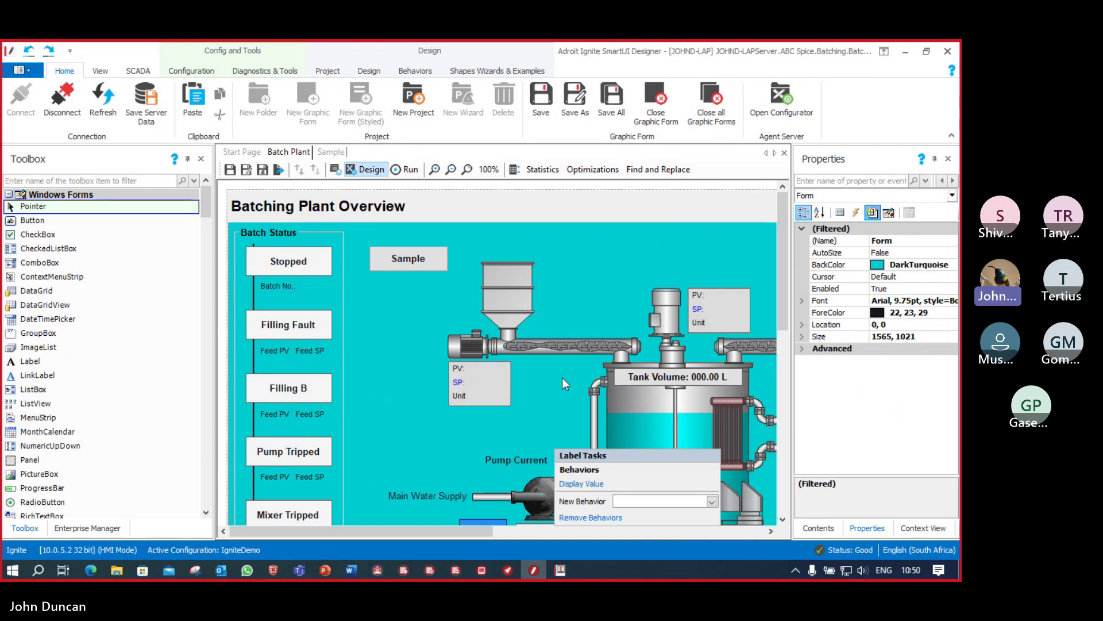
Step: Save the Batching Plant form and bring the running Operator to the front
{"action": "left_click", "coordinate": [229, 172]}
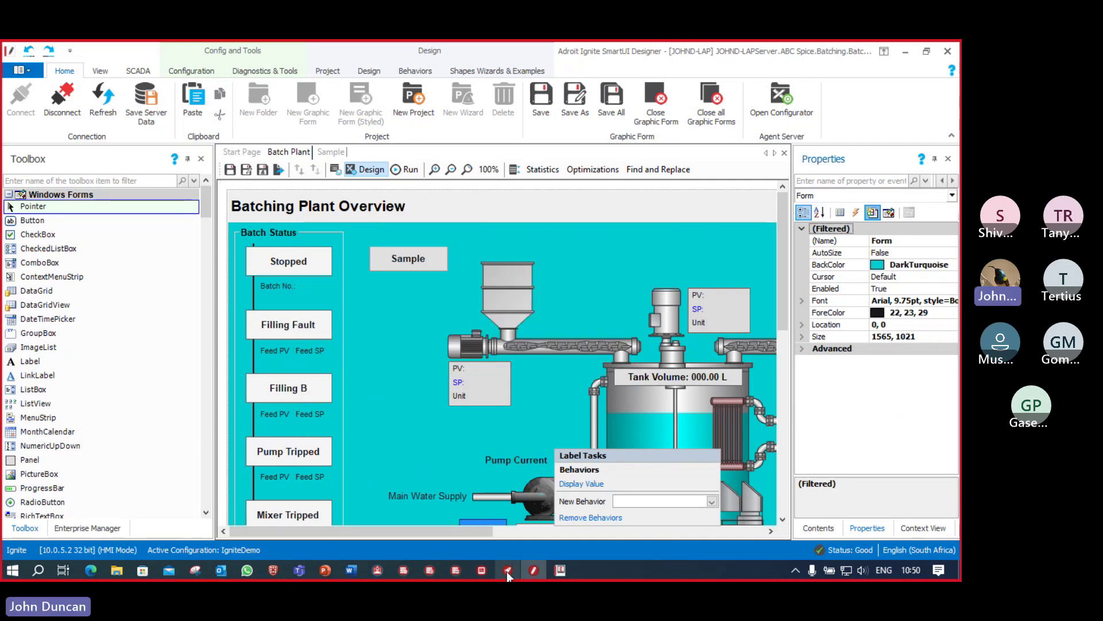
{"action": "mouse_move", "coordinate": [481, 570]}
{"action": "left_click", "coordinate": [483, 506]}
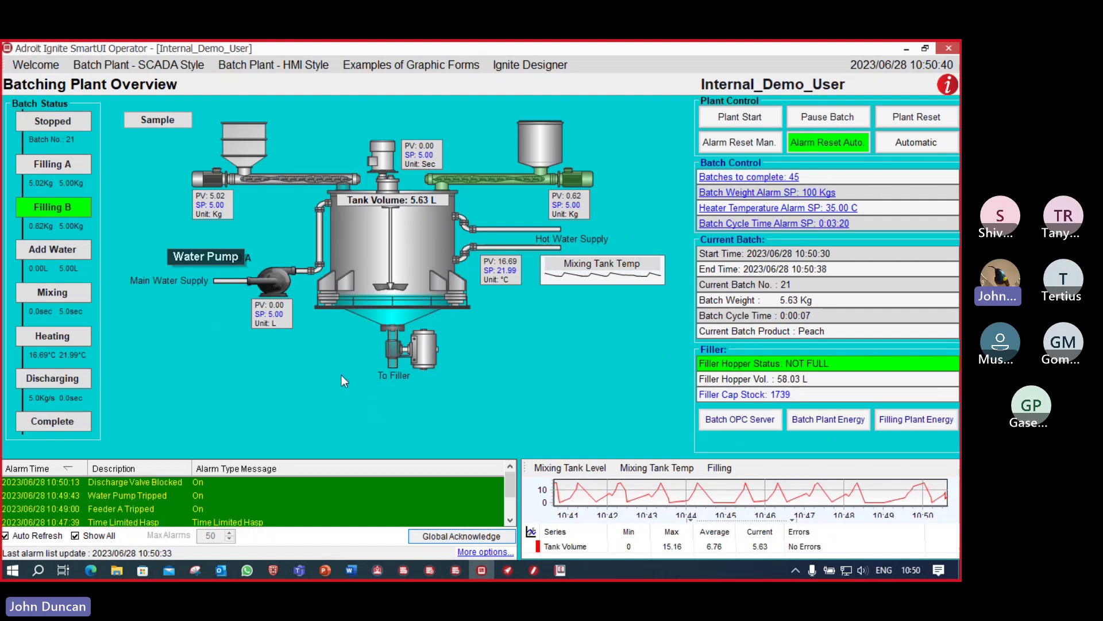
Step: Change the water pump setpoint to 10 in the live overview
{"action": "left_click", "coordinate": [276, 315]}
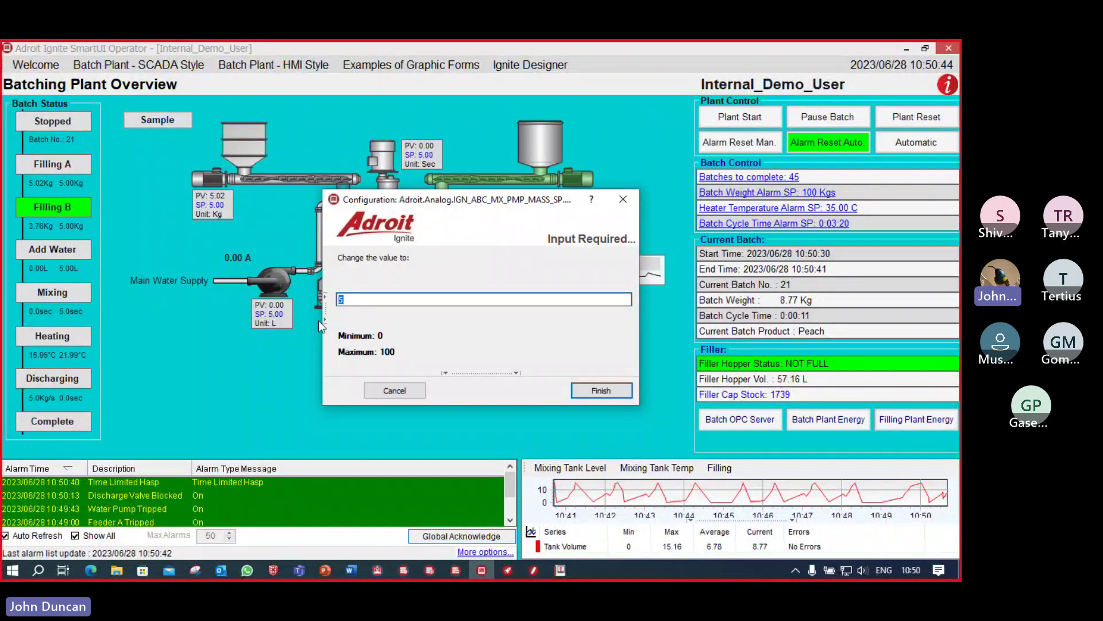
{"action": "key", "text": "BackSpace"}
{"action": "type", "text": "10"}
{"action": "key", "text": "Return"}
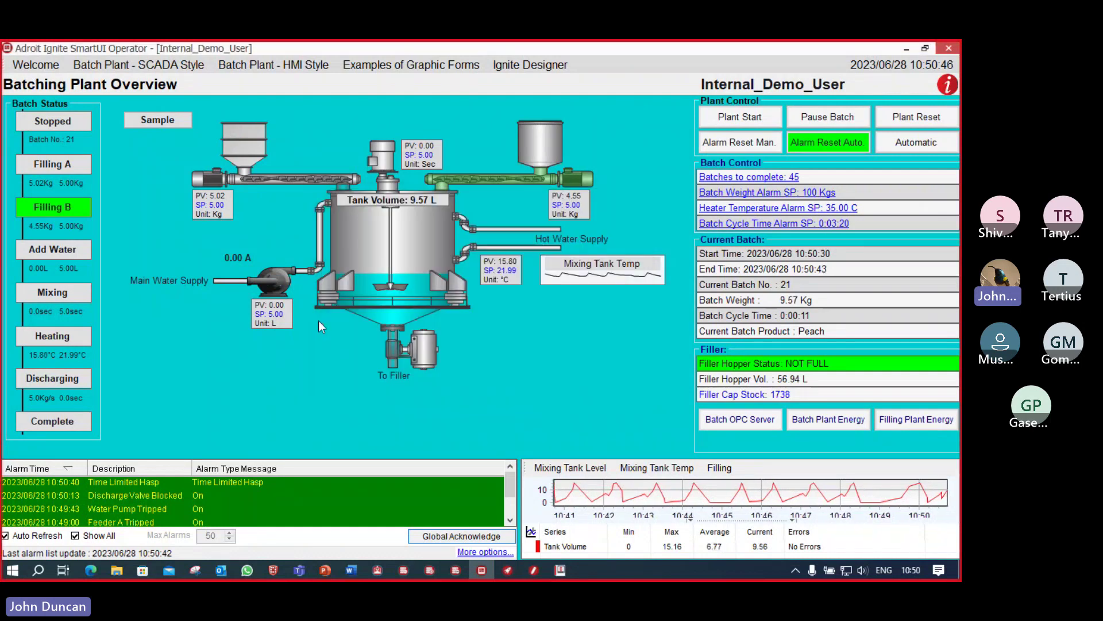
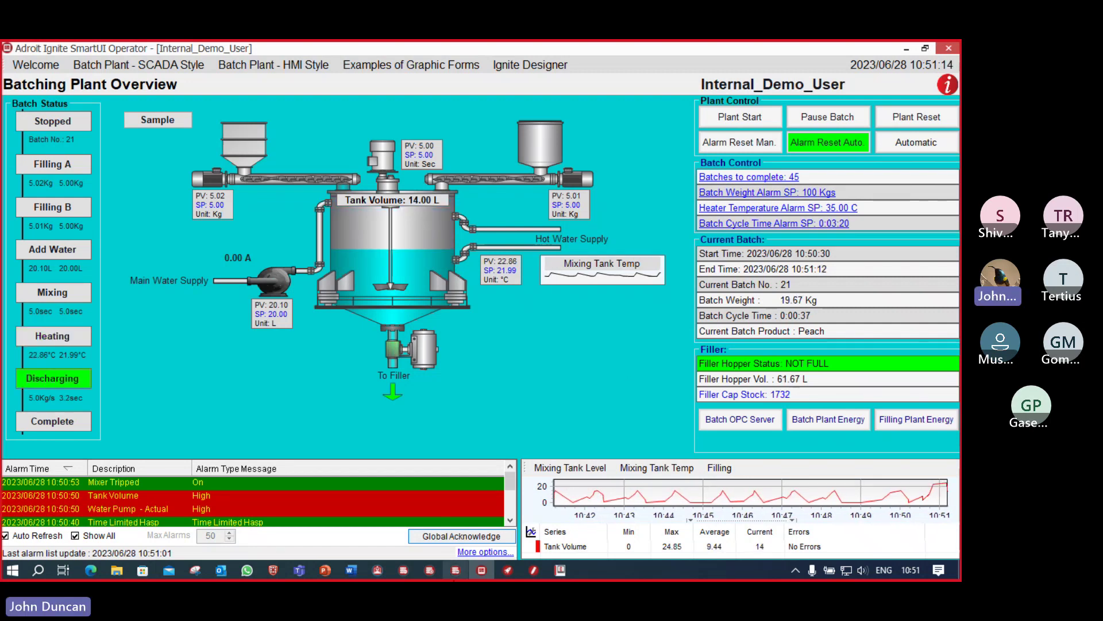
Step: Switch from the Operator back to the SmartUI Designer showing the Batching Plant form
{"action": "left_click", "coordinate": [533, 570]}
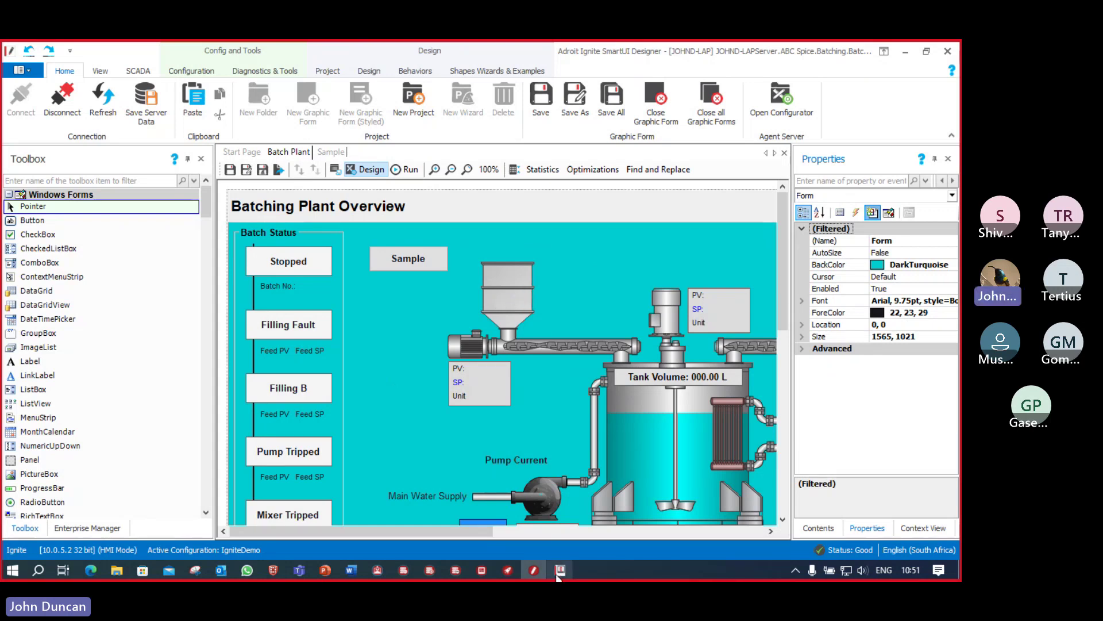
Step: Bring the Adroit configurator's DEMOPROJECT Agent Configuration dialog to the front
{"action": "mouse_move", "coordinate": [561, 576]}
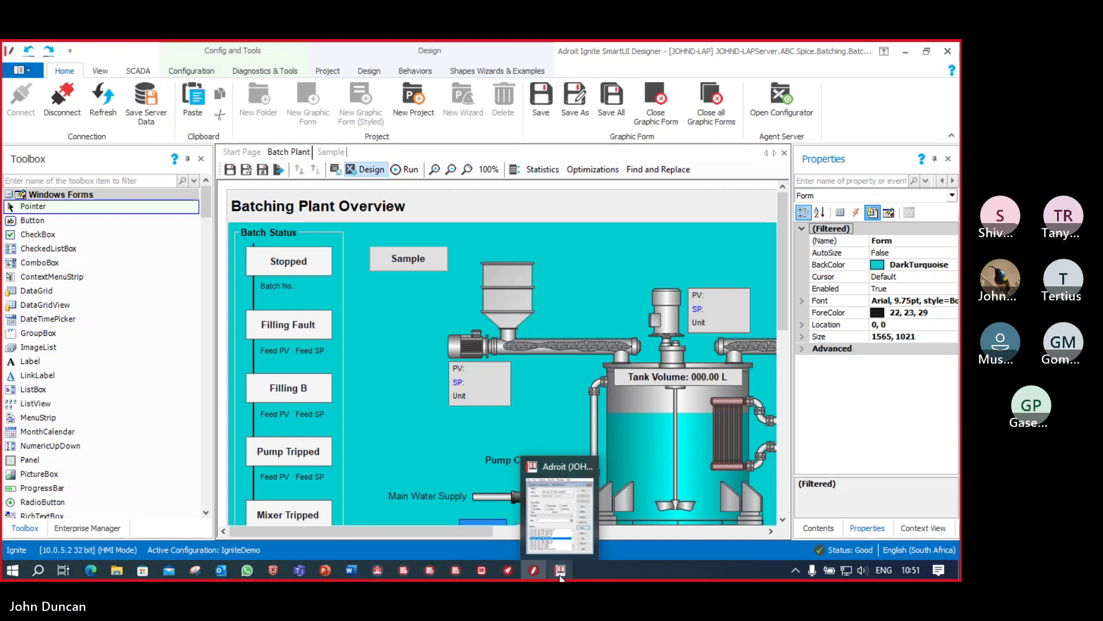
{"action": "mouse_move", "coordinate": [353, 574]}
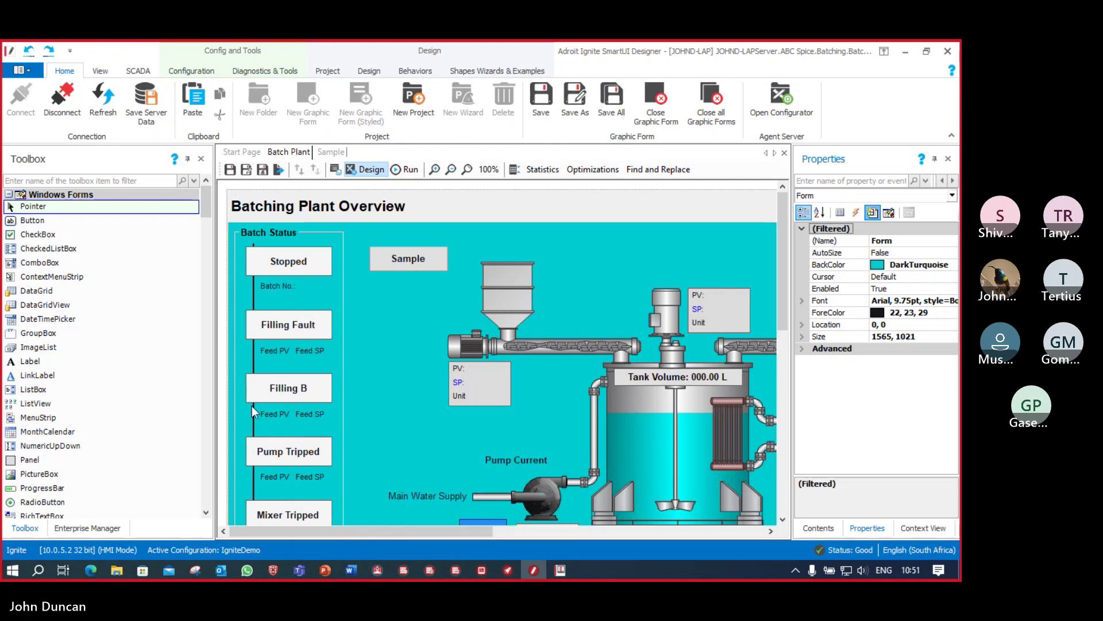
{"action": "left_click", "coordinate": [560, 570]}
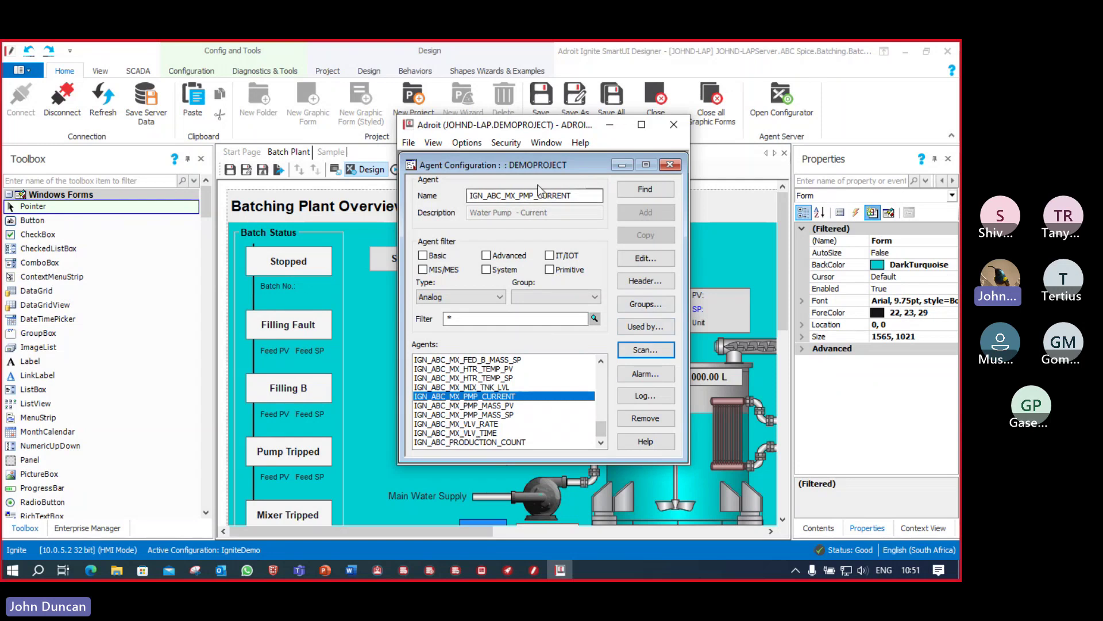
Step: Set the IGN_ABC_MX_PMP_CURRENT log length to 10 minutes
{"action": "left_click", "coordinate": [645, 396]}
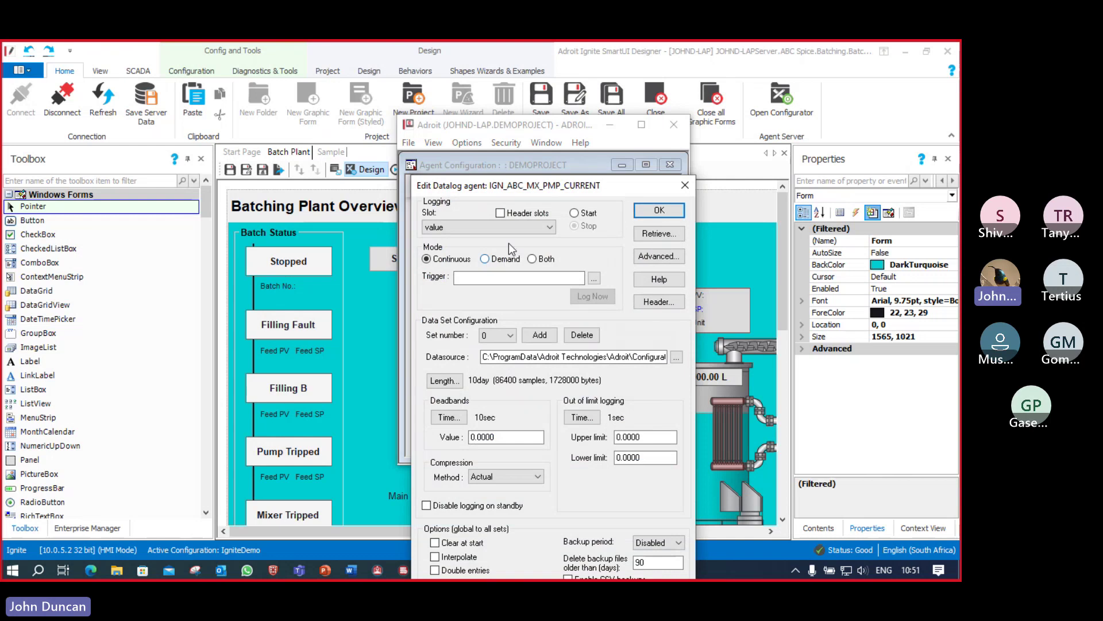
{"action": "left_click", "coordinate": [449, 382]}
{"action": "left_click", "coordinate": [542, 405]}
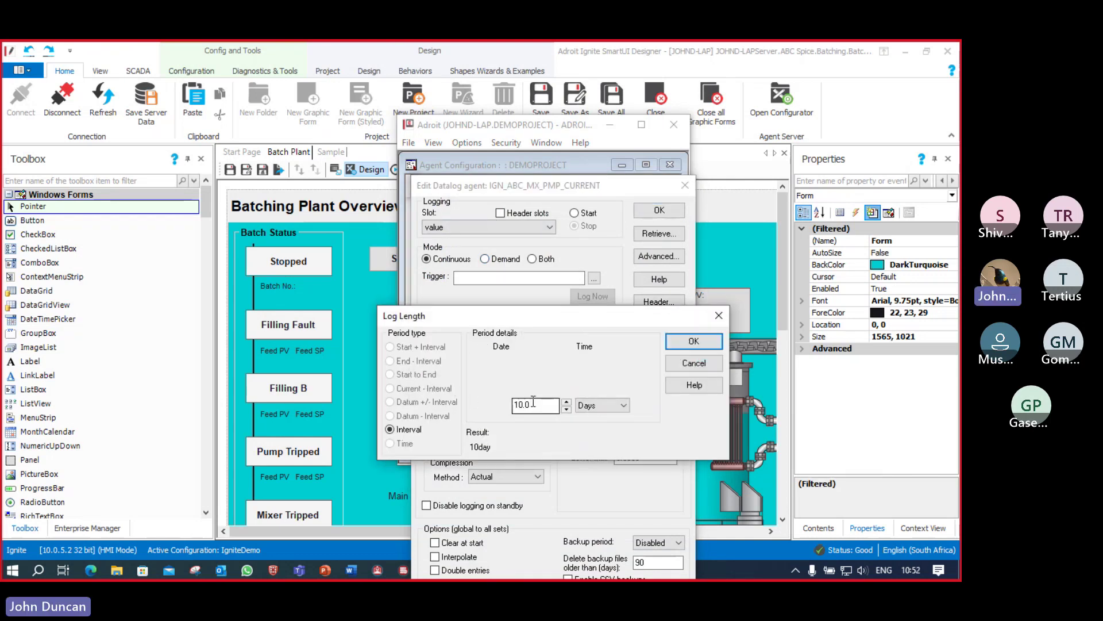
{"action": "left_click", "coordinate": [621, 407]}
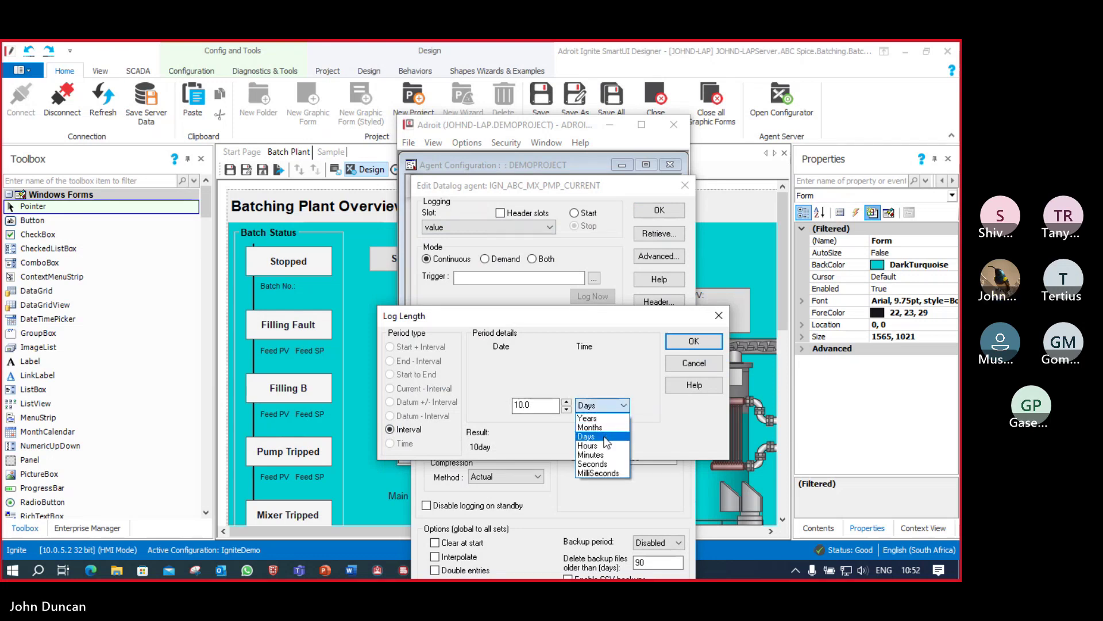
{"action": "left_click", "coordinate": [591, 455]}
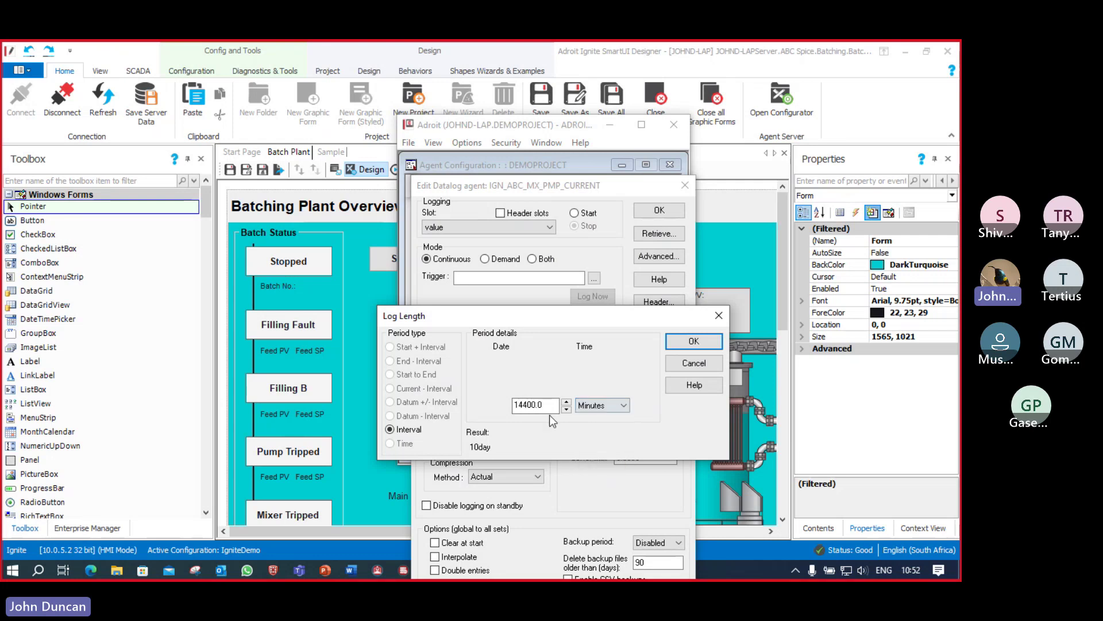
{"action": "type", "text": "10"}
{"action": "left_click", "coordinate": [696, 343]}
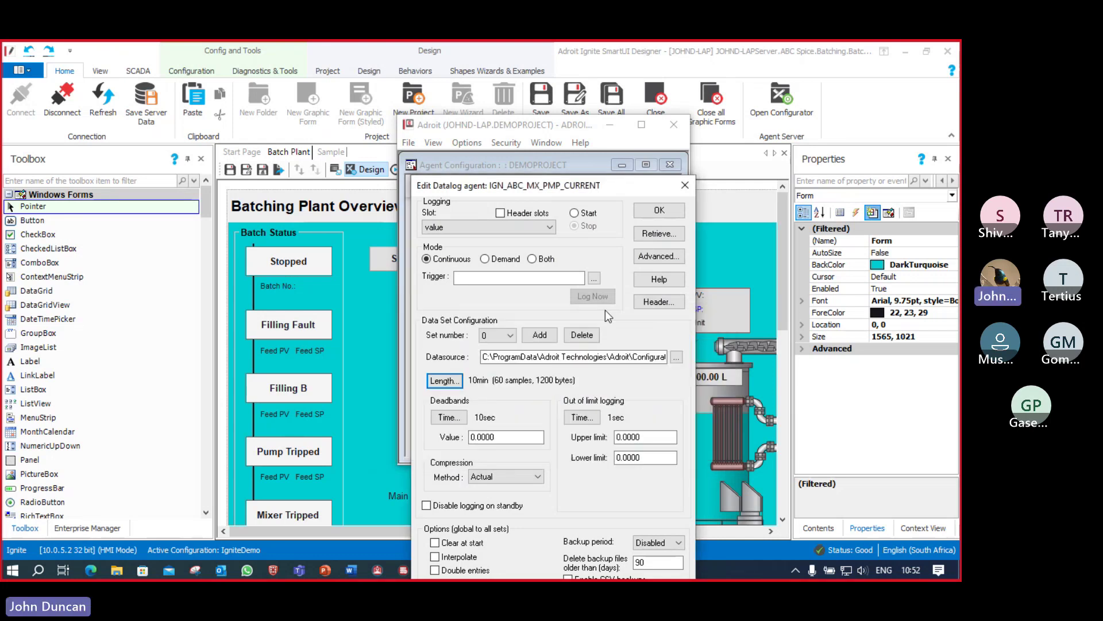
Step: Set the deadband time to 500 milliseconds and start logging
{"action": "left_click", "coordinate": [449, 417]}
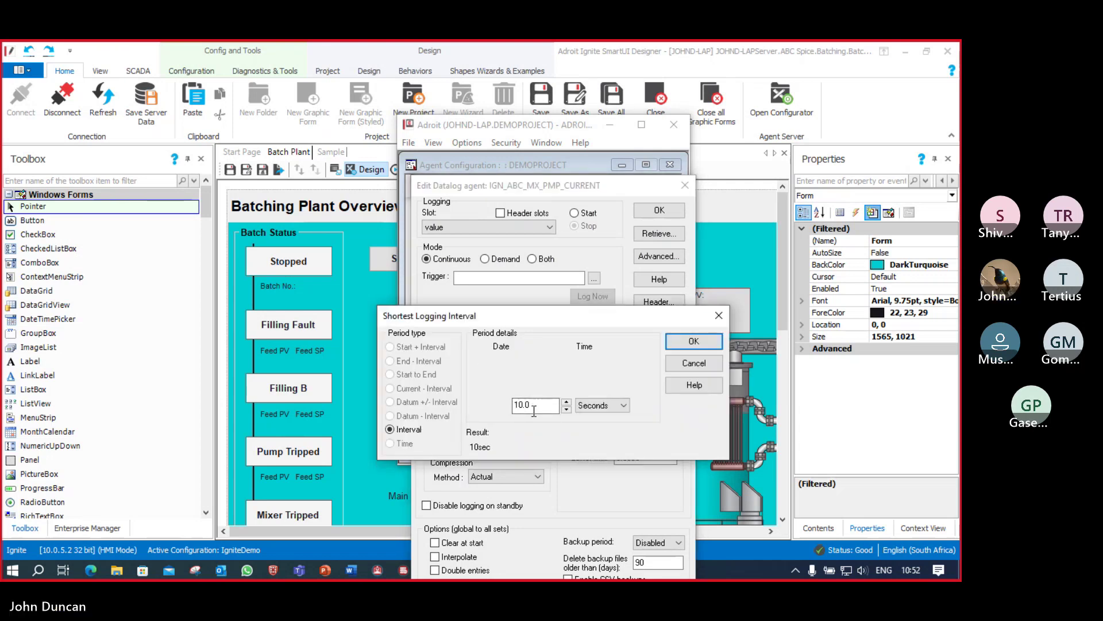
{"action": "left_click", "coordinate": [606, 406]}
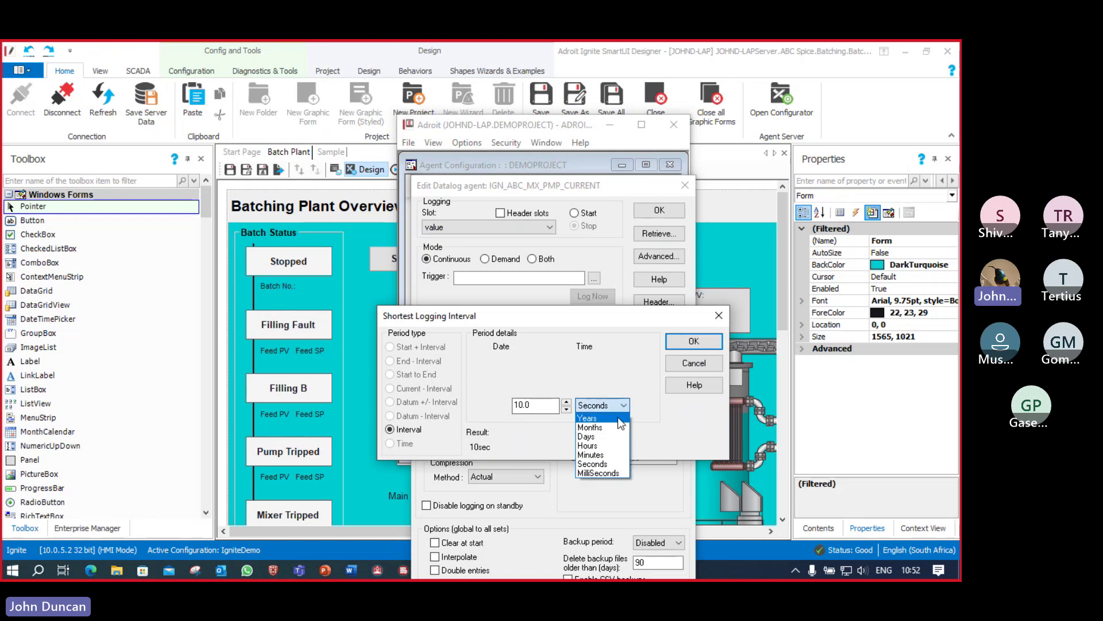
{"action": "left_click", "coordinate": [611, 473]}
{"action": "left_click", "coordinate": [524, 406]}
{"action": "type", "text": "000"}
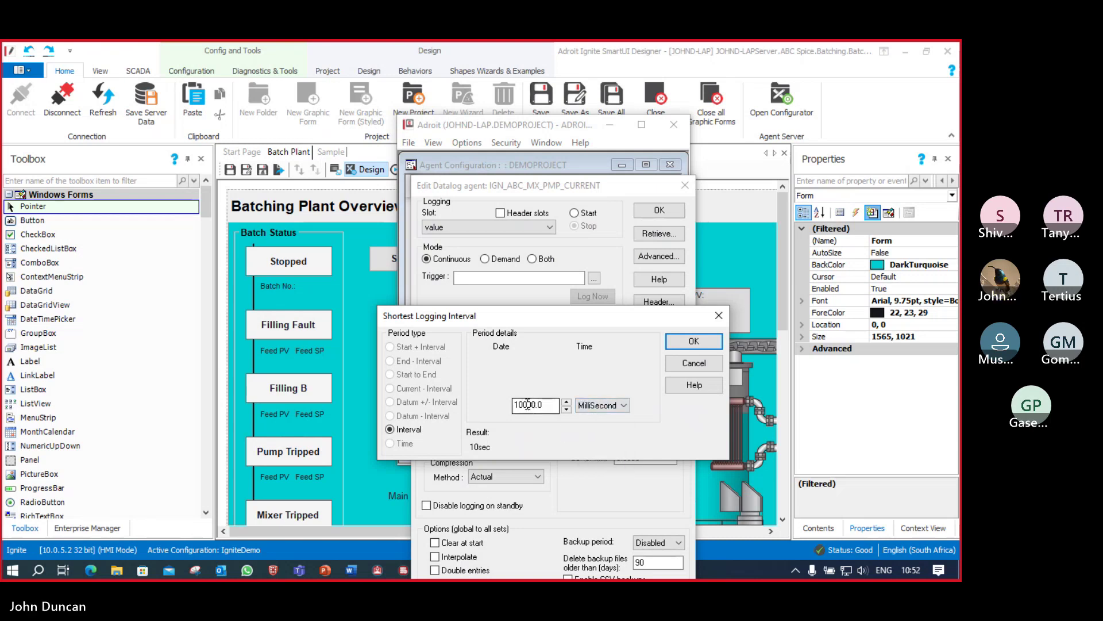
{"action": "double_click", "coordinate": [527, 404]}
{"action": "type", "text": "500"}
{"action": "left_click", "coordinate": [696, 342]}
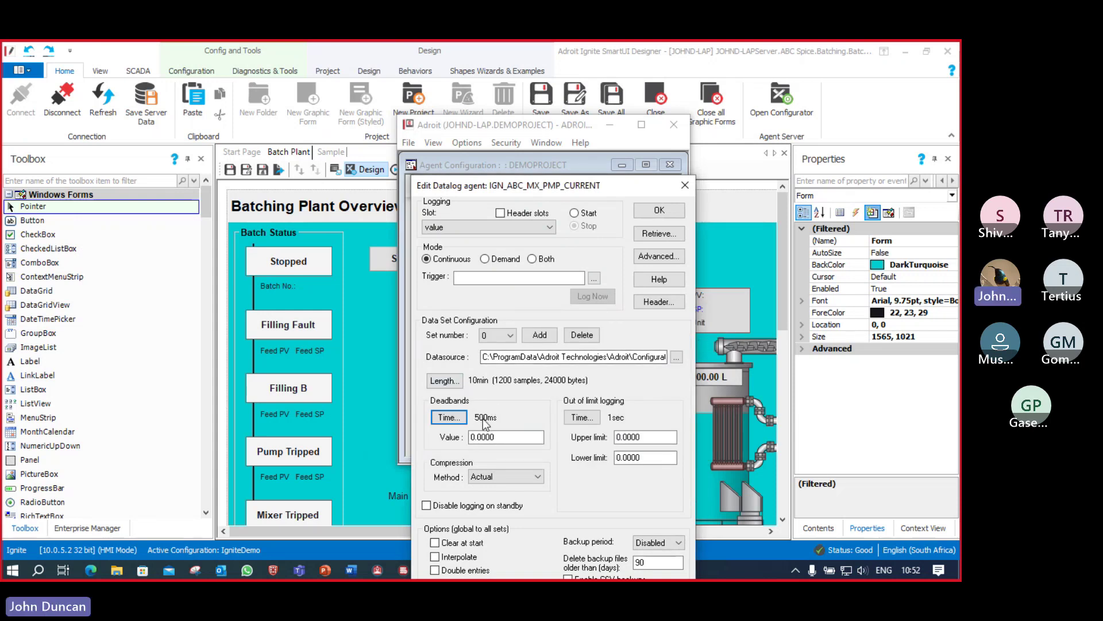
{"action": "left_click", "coordinate": [575, 214]}
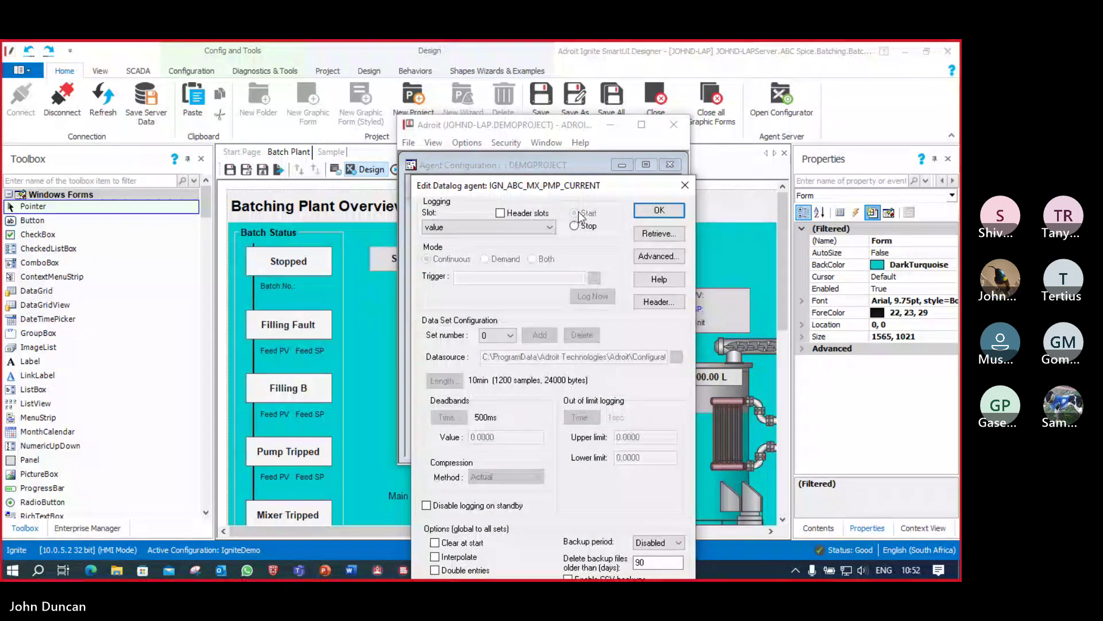
{"action": "left_click", "coordinate": [660, 210]}
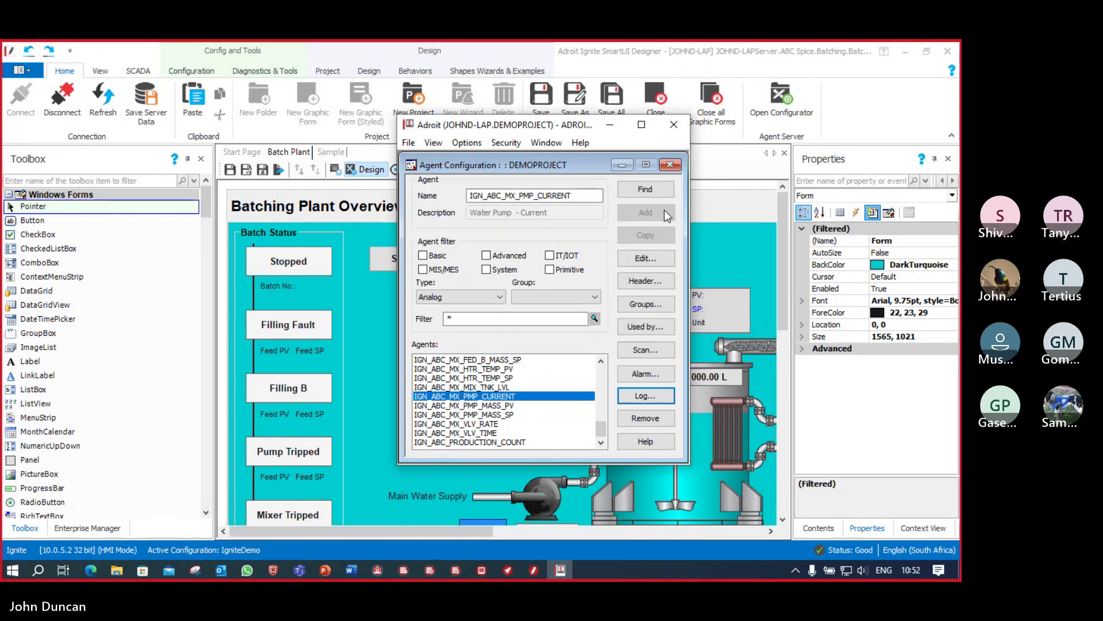
Step: Add High and High-high alarms, with no acknowledgement required for High-high
{"action": "left_click", "coordinate": [647, 374]}
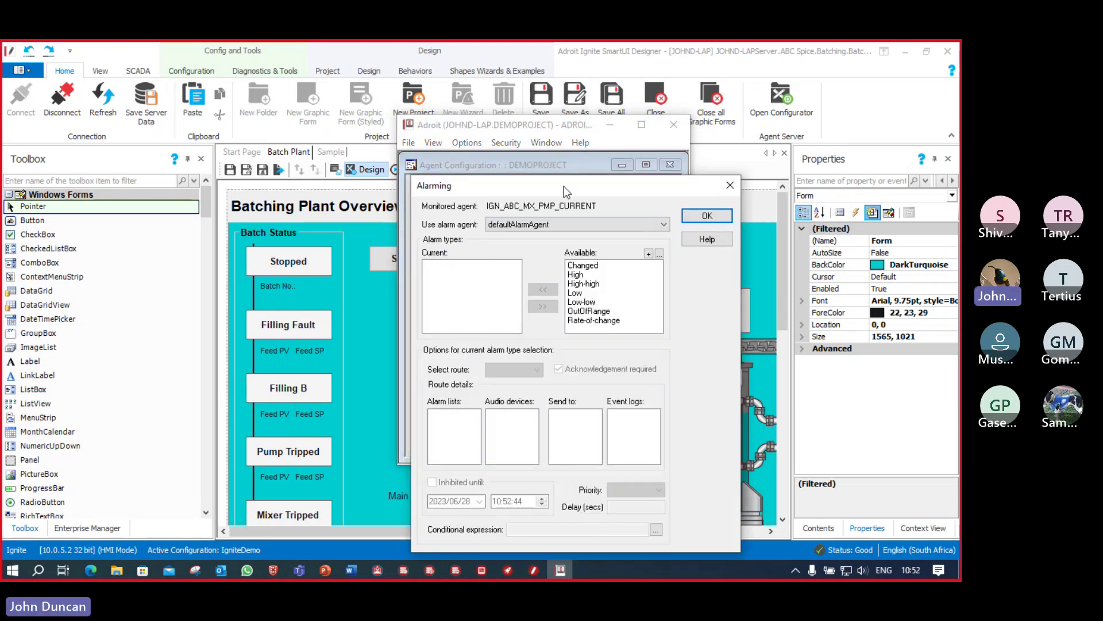
{"action": "left_click_drag", "start_coordinate": [564, 186], "coordinate": [563, 159]}
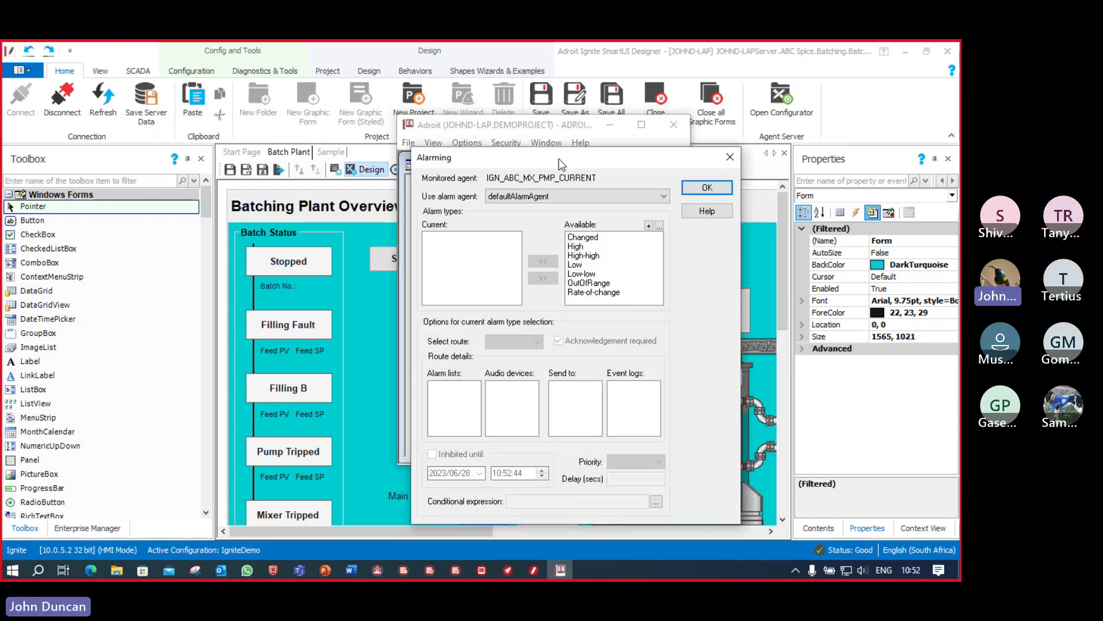
{"action": "double_click", "coordinate": [576, 247]}
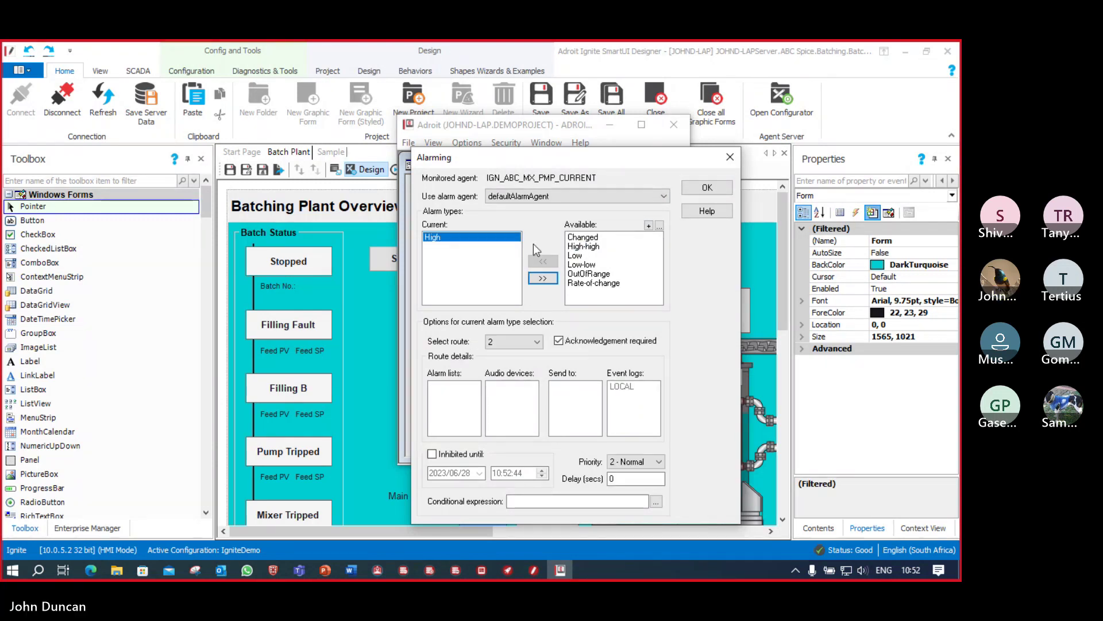
{"action": "left_click", "coordinate": [582, 247]}
{"action": "double_click", "coordinate": [582, 247]}
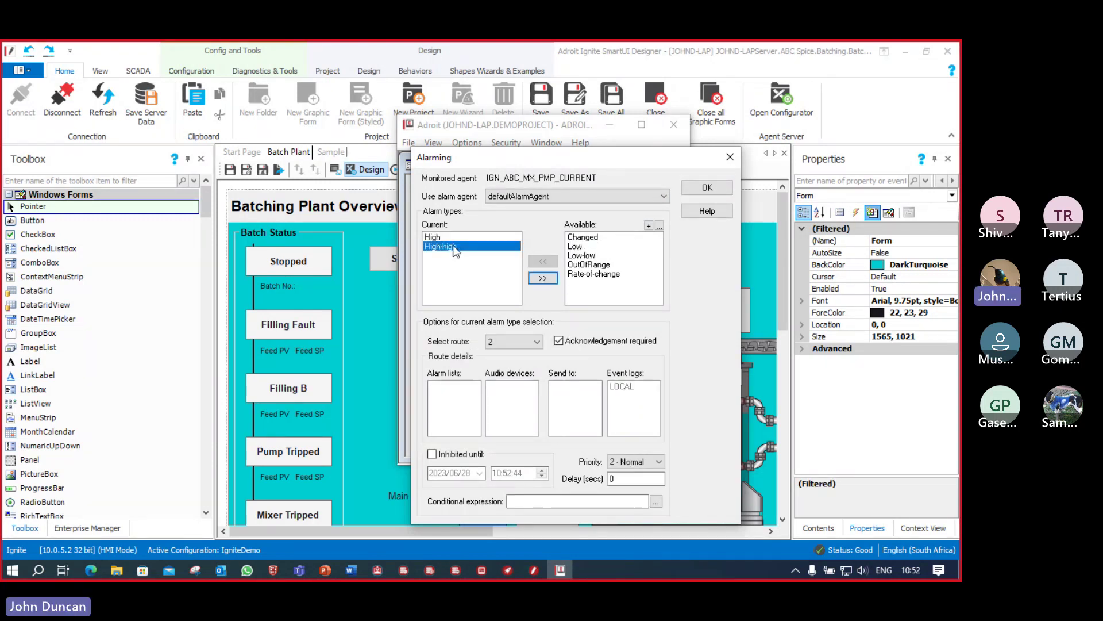
{"action": "left_click", "coordinate": [559, 340]}
{"action": "left_click", "coordinate": [711, 192]}
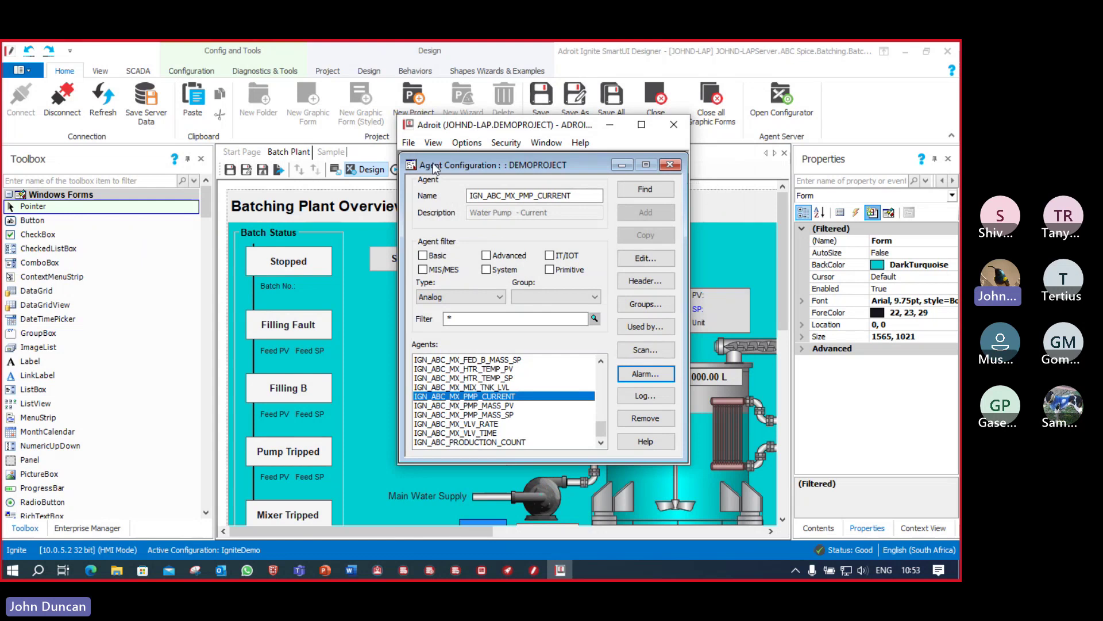
Step: Save the agent configuration and minimize the configurator
{"action": "left_click", "coordinate": [408, 142]}
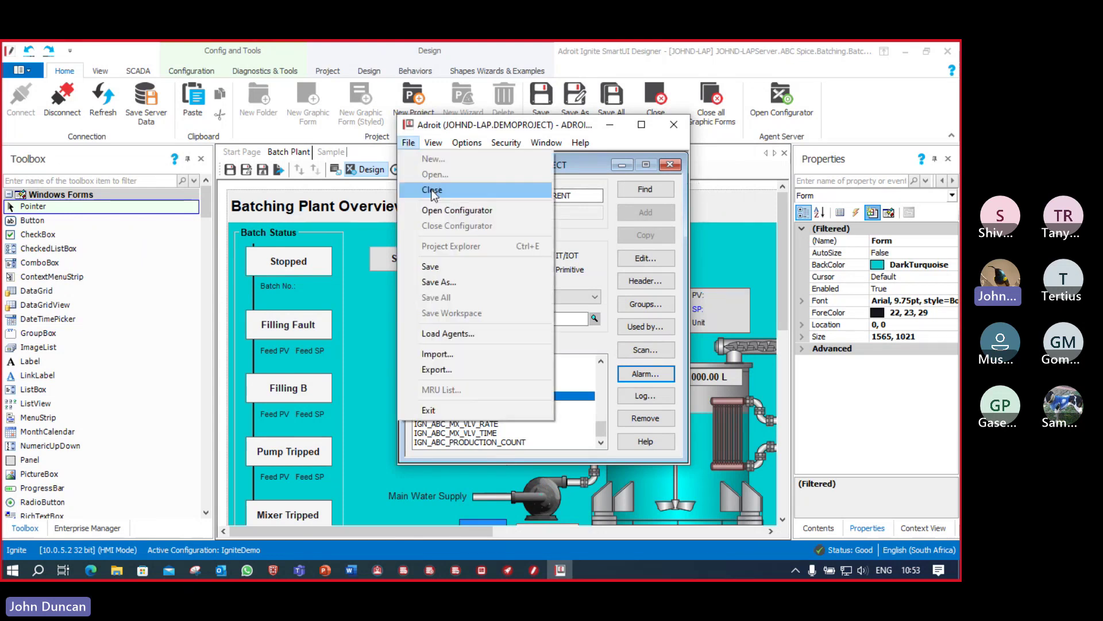
{"action": "left_click", "coordinate": [433, 267]}
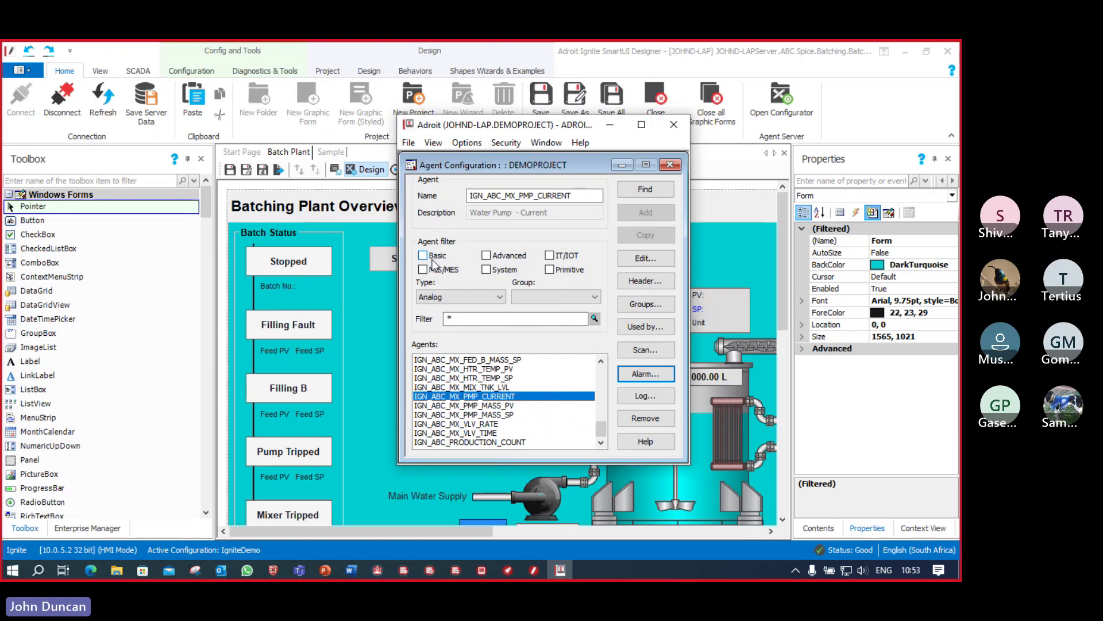
{"action": "left_click", "coordinate": [610, 125]}
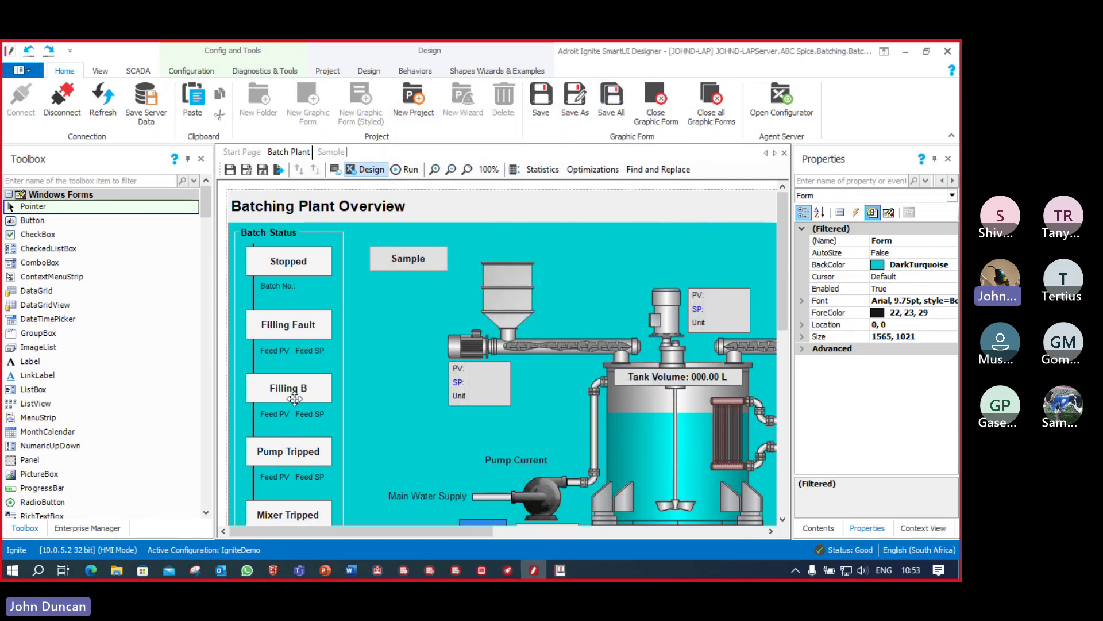
Step: Place an AlarmViewer across the lower part of the Sample form
{"action": "left_click", "coordinate": [332, 152]}
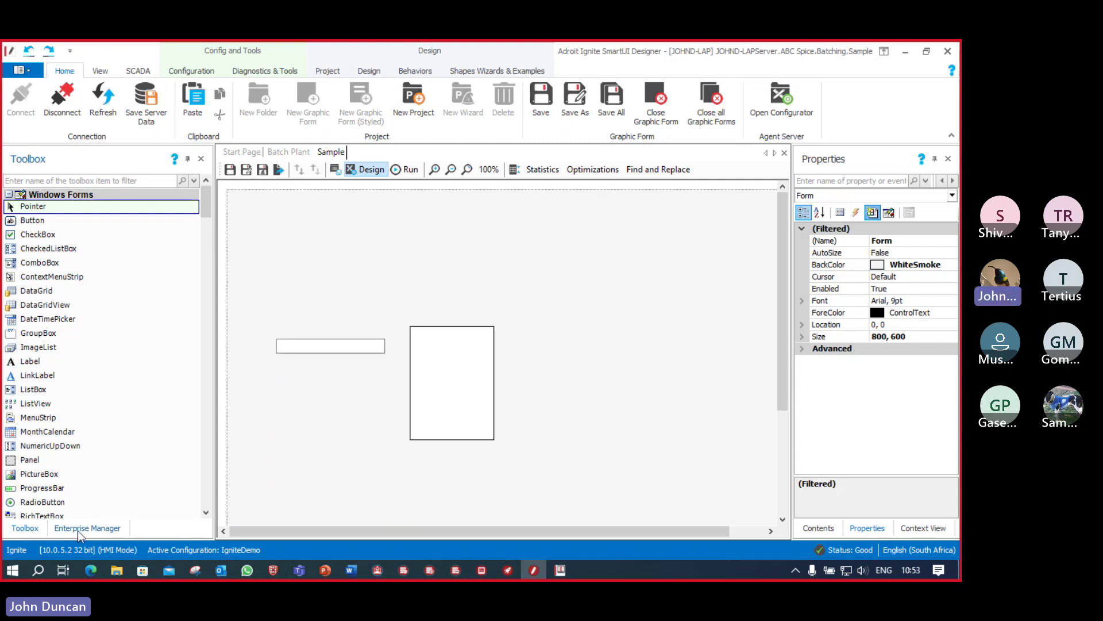
{"action": "left_click", "coordinate": [9, 195]}
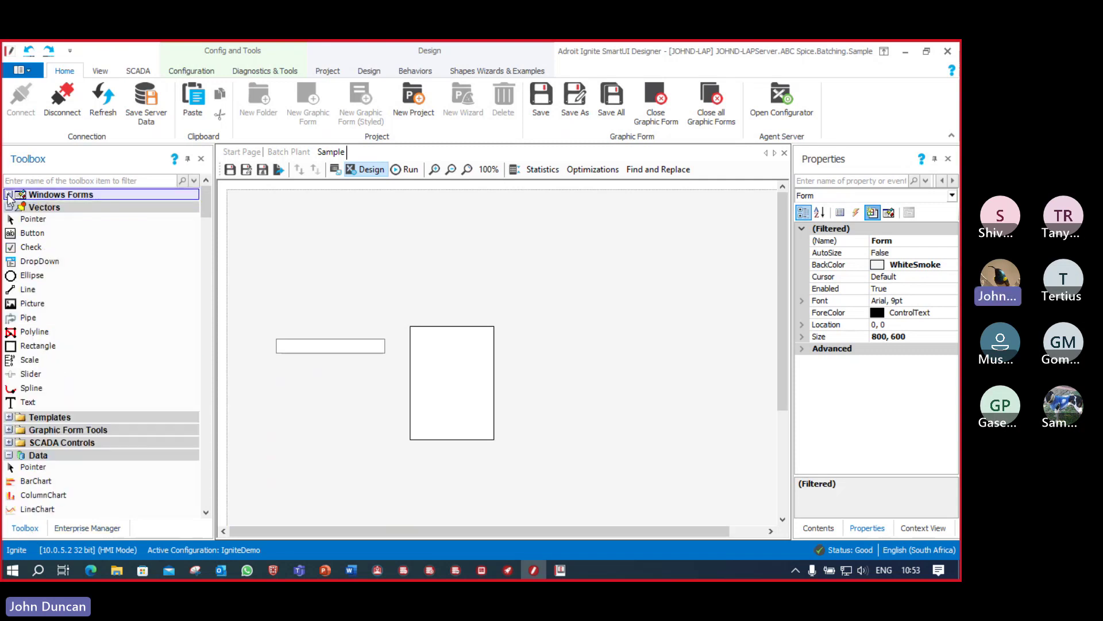
{"action": "scroll", "coordinate": [64, 472], "scroll_direction": "down", "scroll_amount": 3}
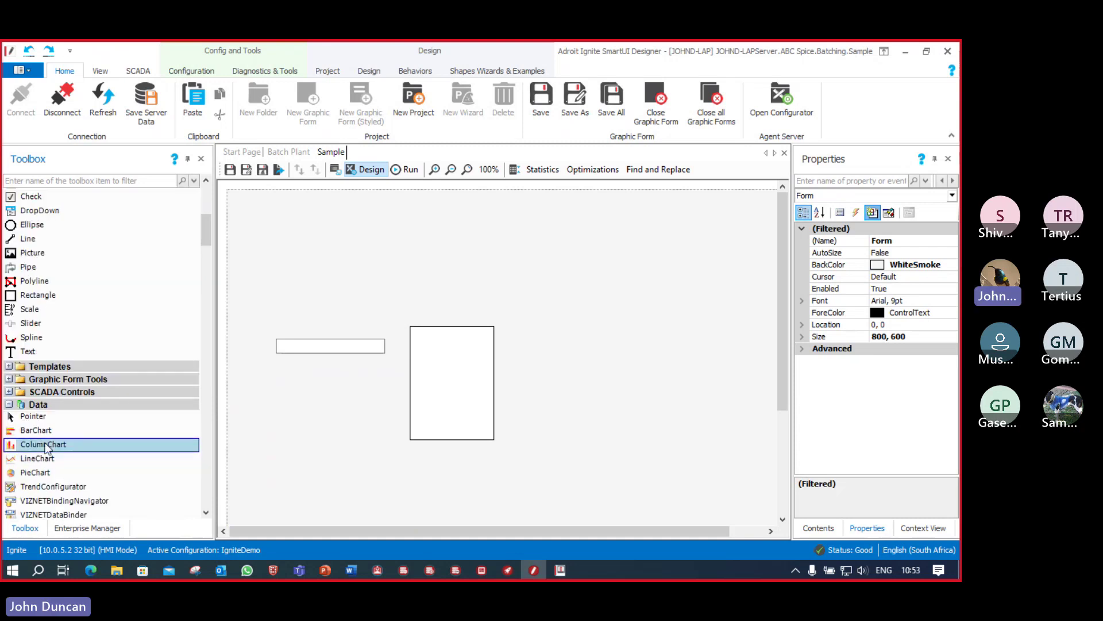
{"action": "scroll", "coordinate": [81, 411], "scroll_direction": "down", "scroll_amount": 5}
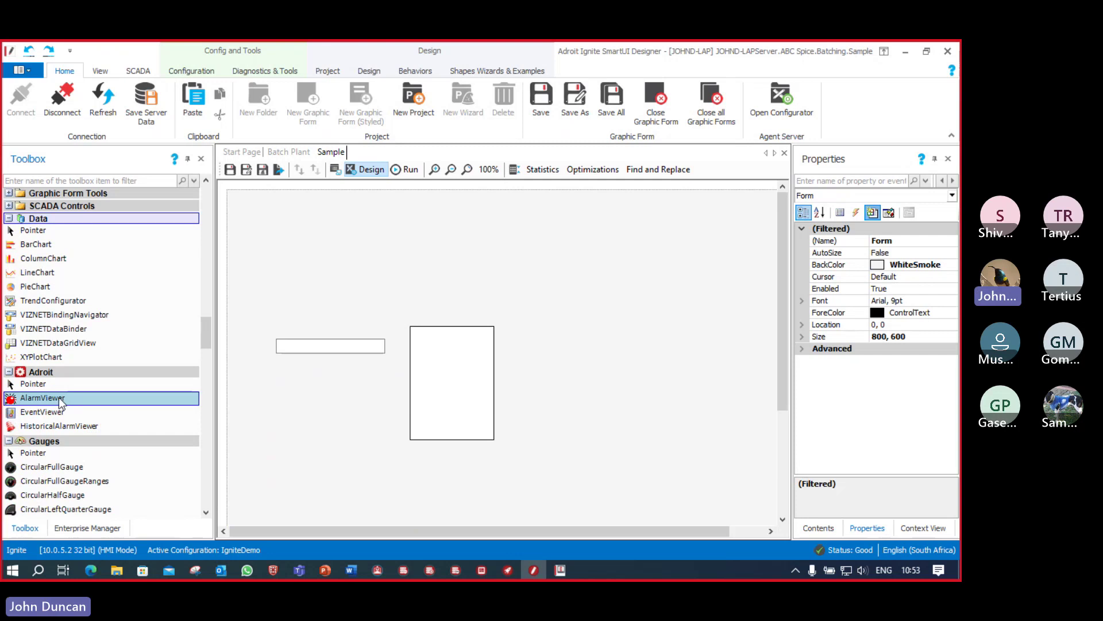
{"action": "left_click", "coordinate": [63, 402]}
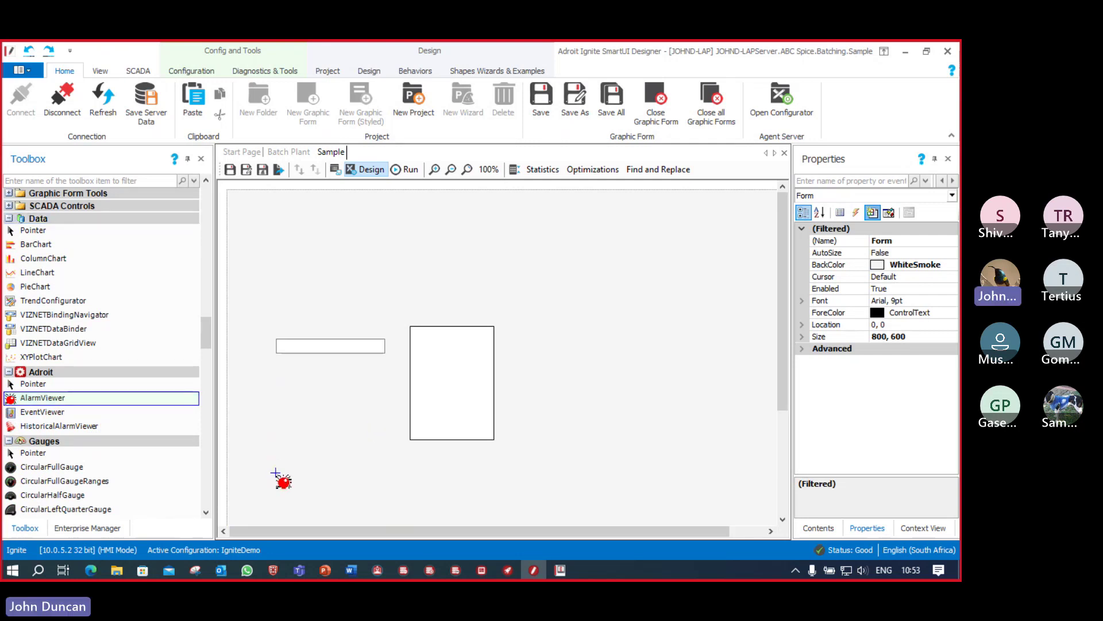
{"action": "left_click_drag", "start_coordinate": [278, 475], "coordinate": [723, 516]}
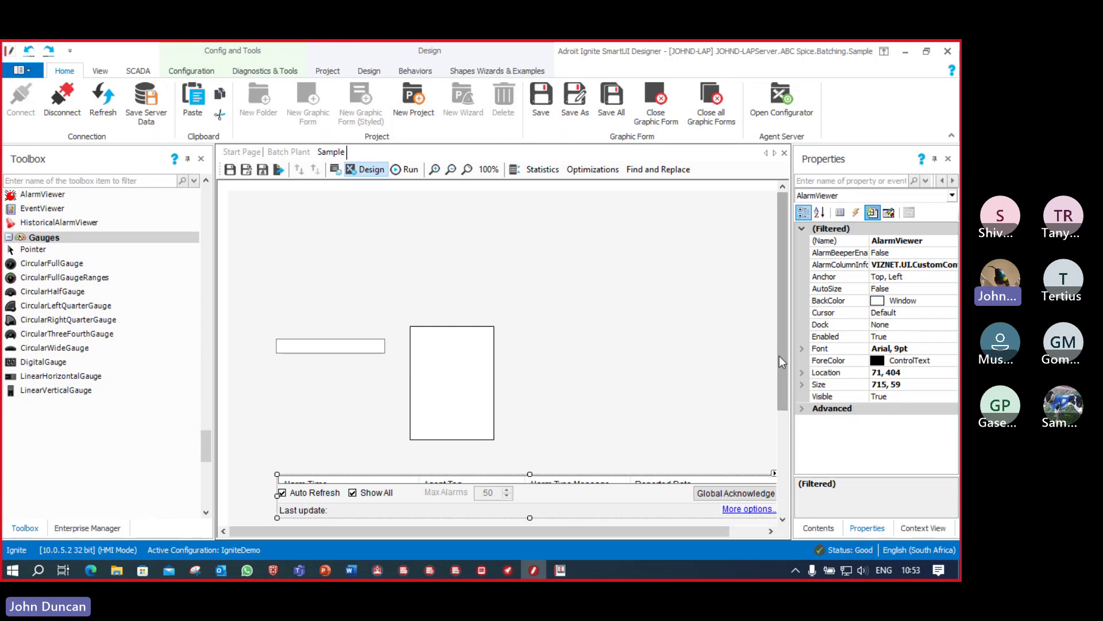
Step: Dock the AlarmViewer to the bottom and enlarge it to 800 × 167
{"action": "scroll", "coordinate": [632, 402], "scroll_direction": "down", "scroll_amount": 1}
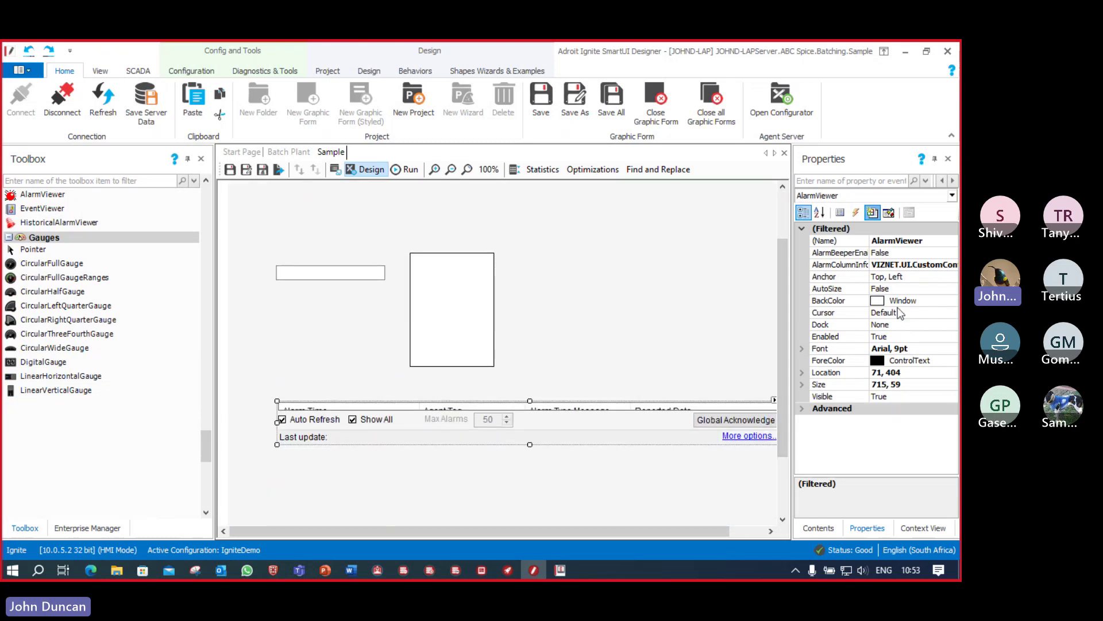
{"action": "left_click", "coordinate": [911, 325]}
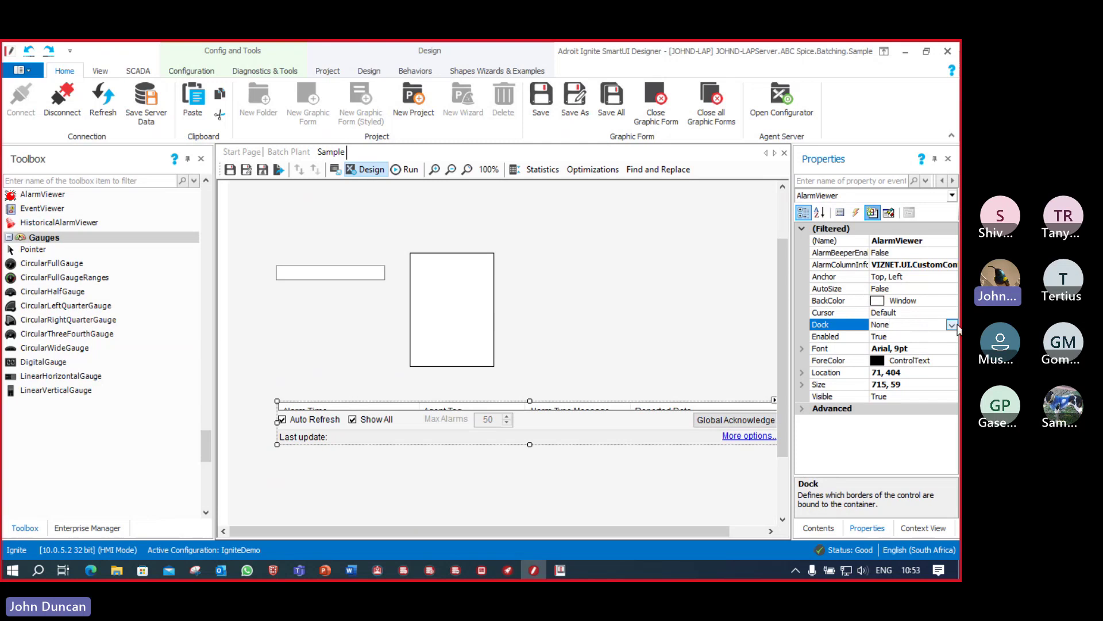
{"action": "left_click", "coordinate": [954, 326]}
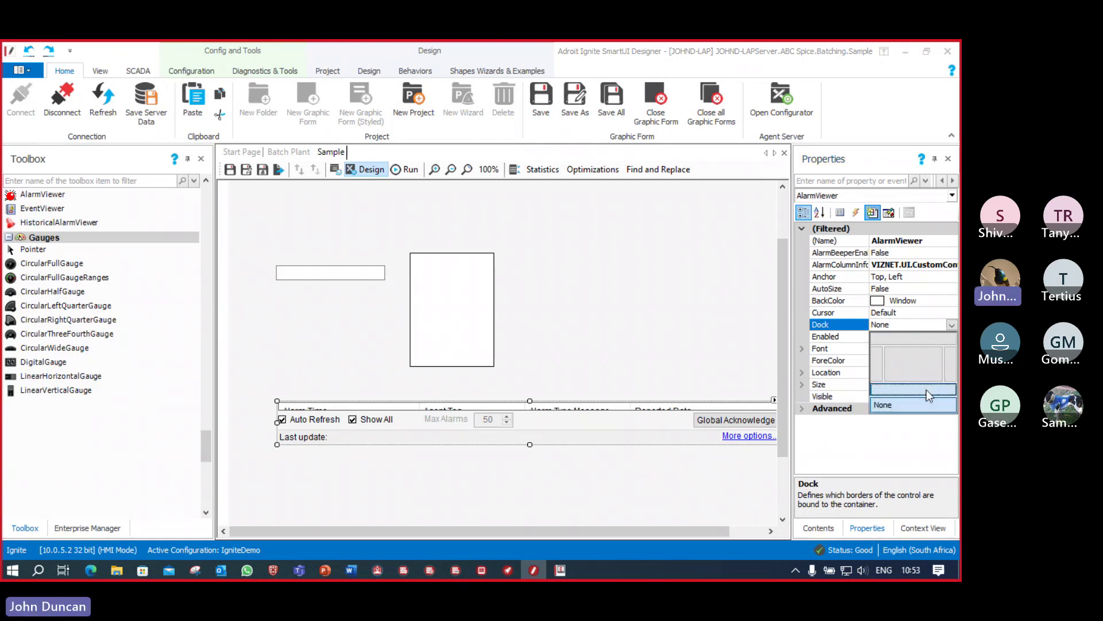
{"action": "left_click", "coordinate": [934, 385]}
{"action": "scroll", "coordinate": [782, 425], "scroll_direction": "down", "scroll_amount": 1}
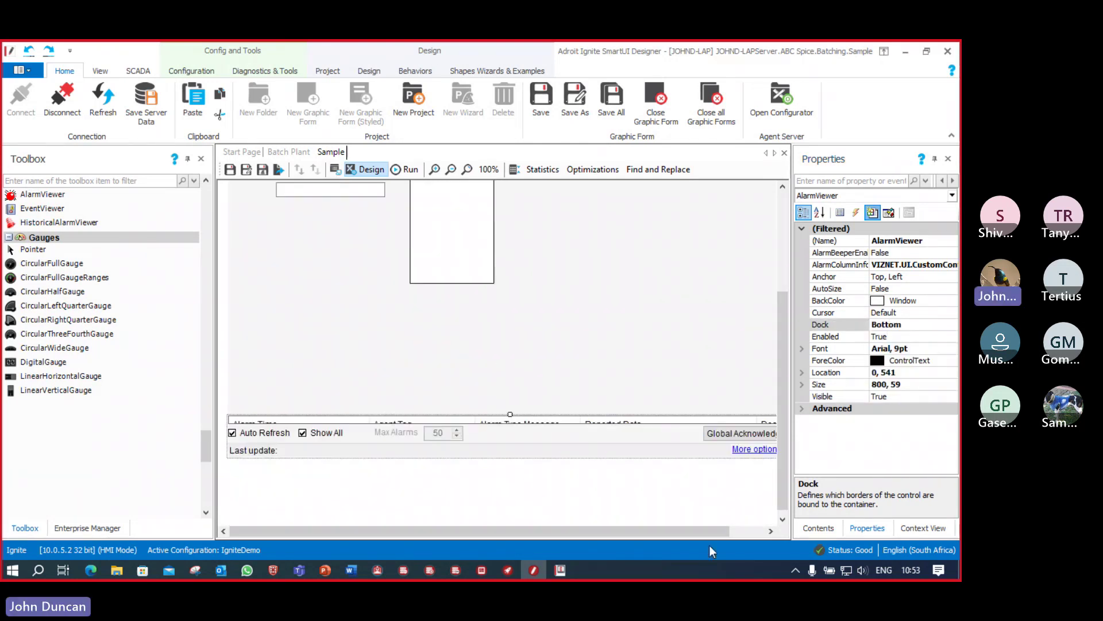
{"action": "left_click", "coordinate": [746, 531]}
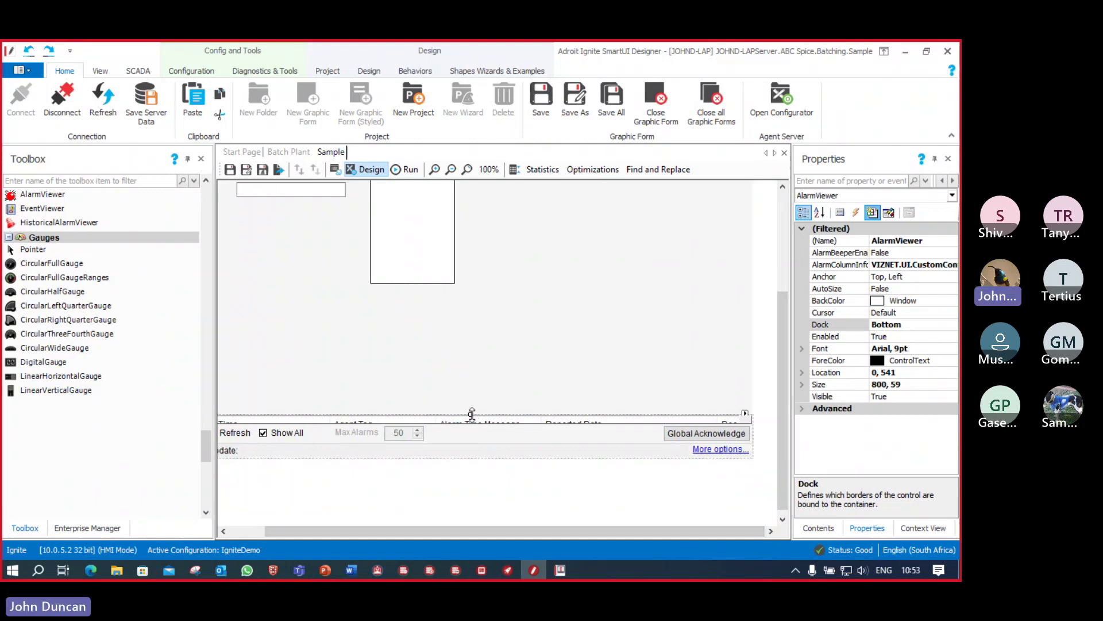
{"action": "left_click_drag", "start_coordinate": [471, 413], "coordinate": [473, 339]}
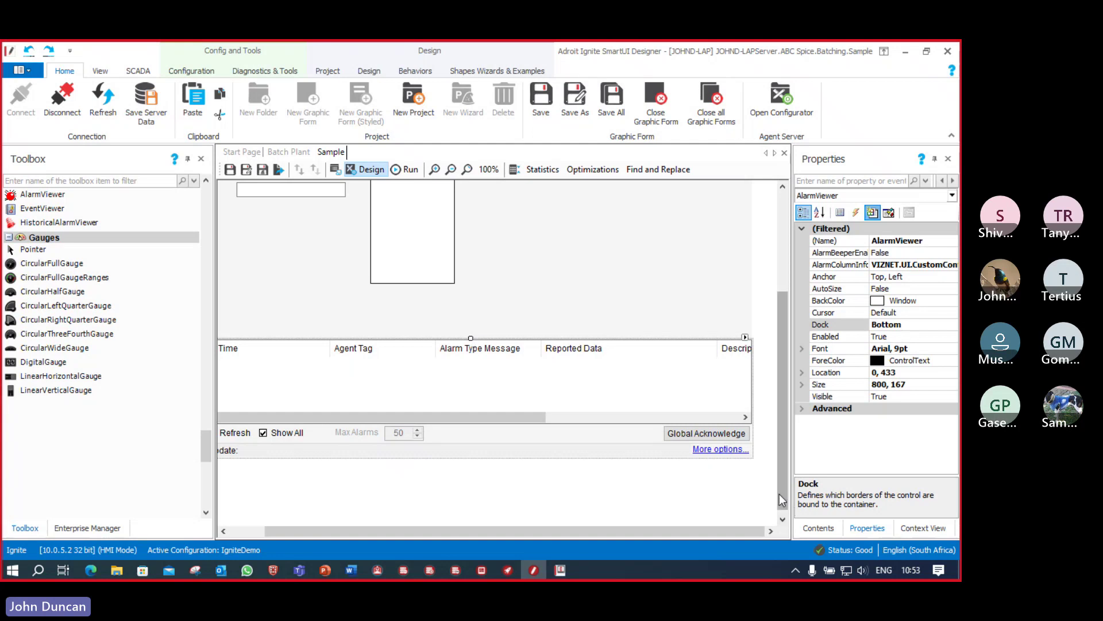
{"action": "left_click_drag", "start_coordinate": [786, 506], "coordinate": [795, 386]}
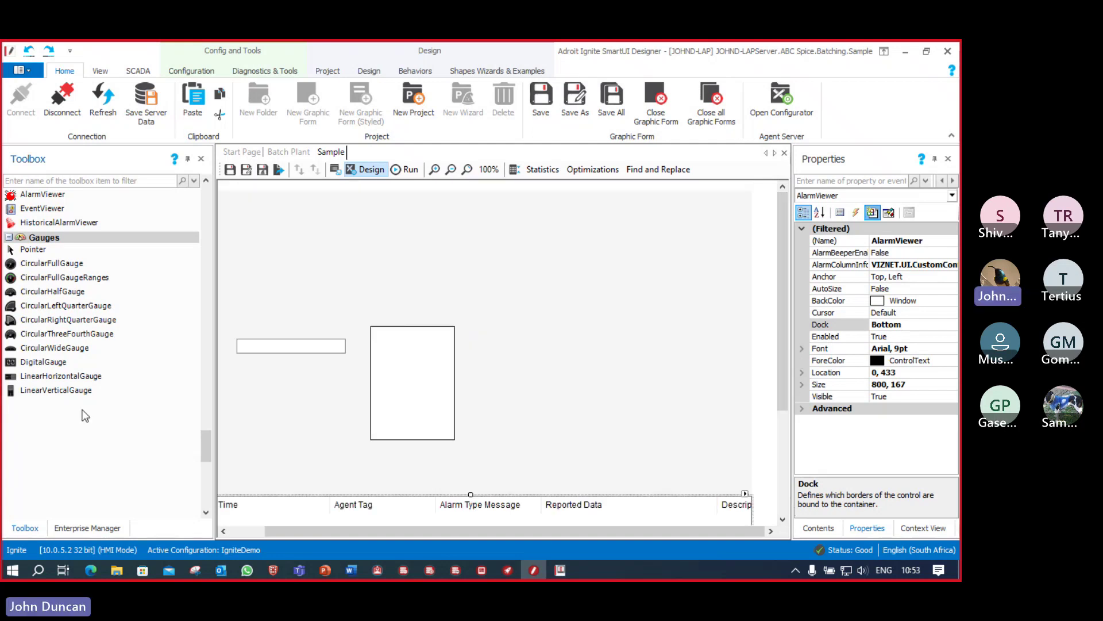
Step: Pick the LineChart control from the Toolbox Data group
{"action": "left_click", "coordinate": [71, 320]}
{"action": "scroll", "coordinate": [72, 311], "scroll_direction": "up", "scroll_amount": 5}
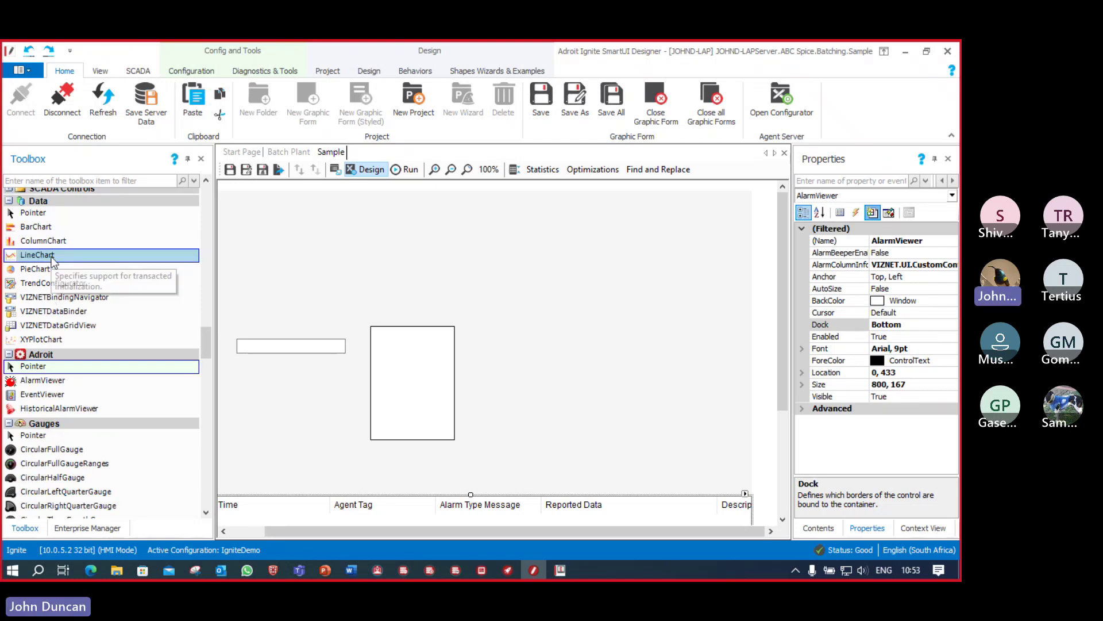
{"action": "left_click", "coordinate": [53, 258]}
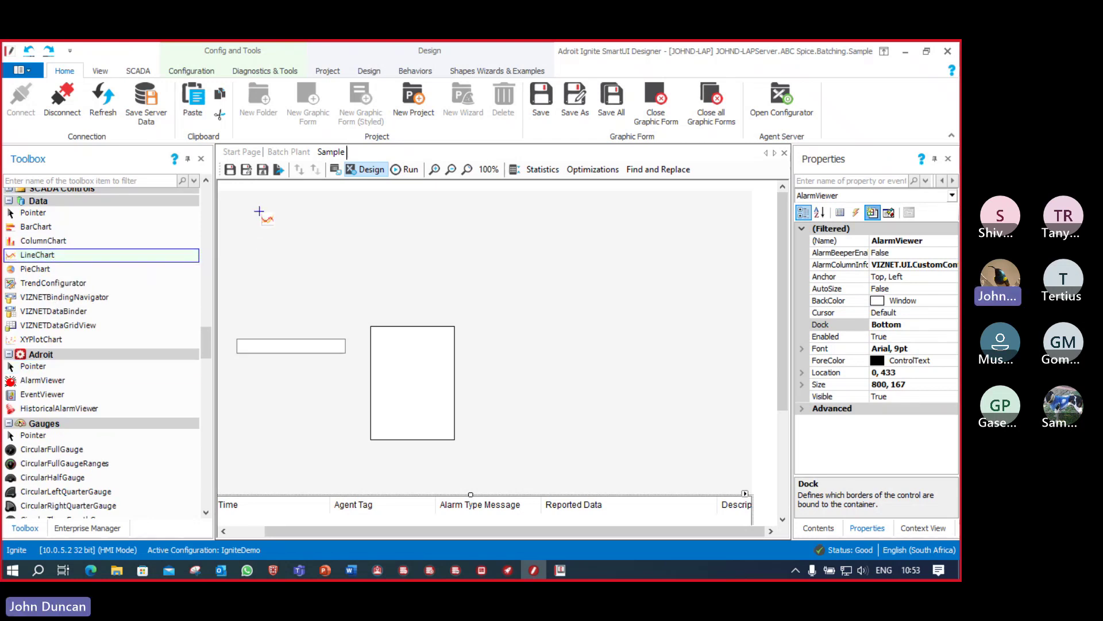
Step: Draw a LineChart on the Sample form and dock it to the top
{"action": "left_click_drag", "start_coordinate": [262, 214], "coordinate": [543, 278]}
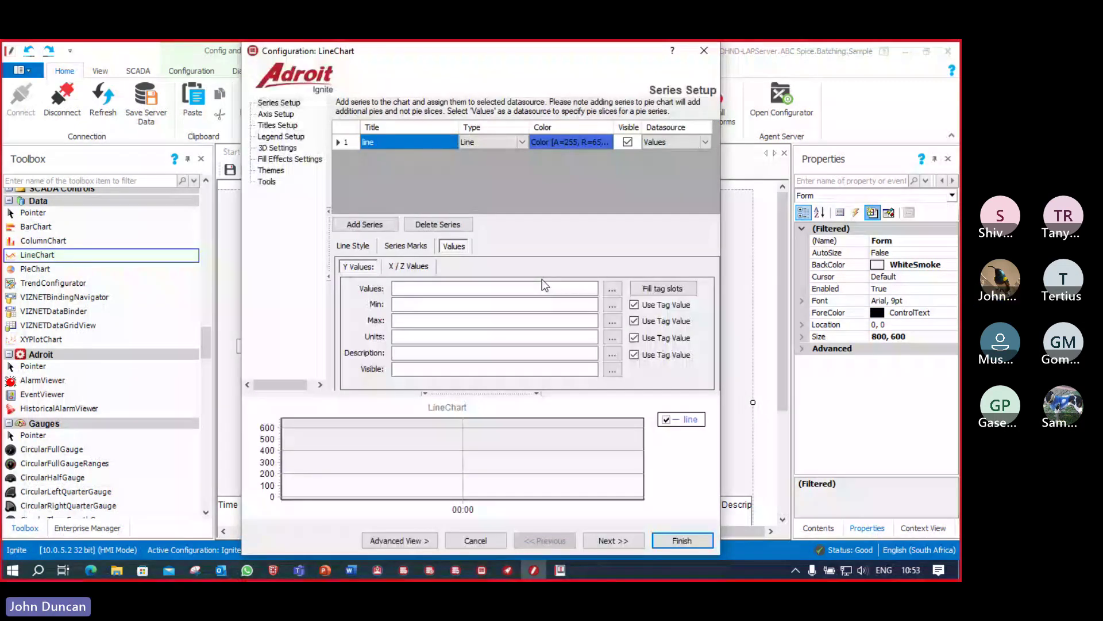
{"action": "left_click", "coordinate": [704, 51]}
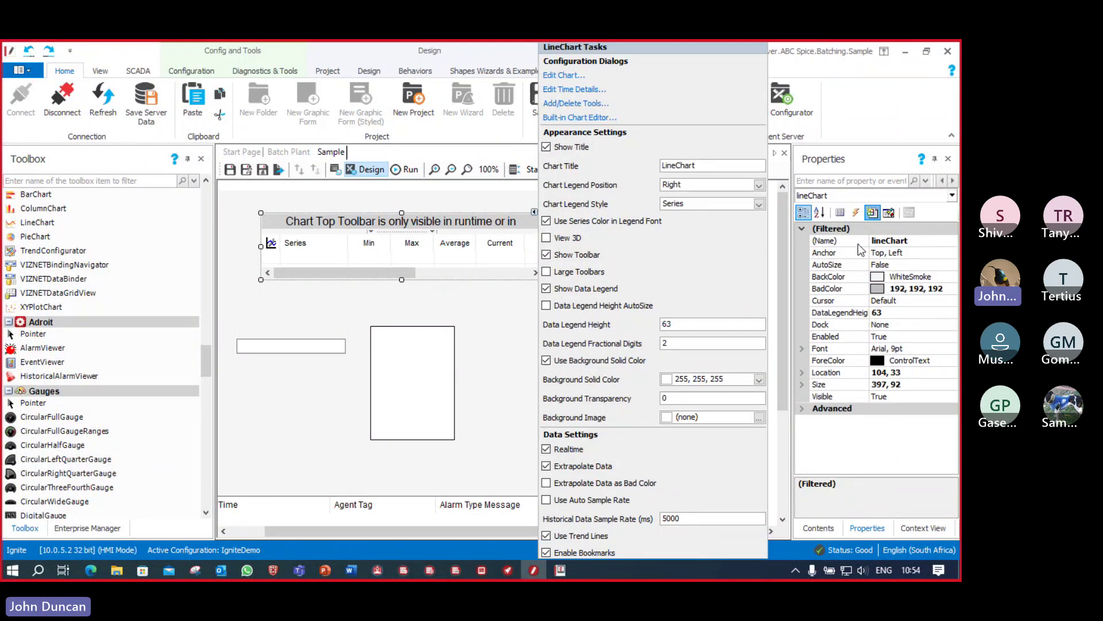
{"action": "left_click", "coordinate": [827, 324]}
{"action": "left_click", "coordinate": [952, 325]}
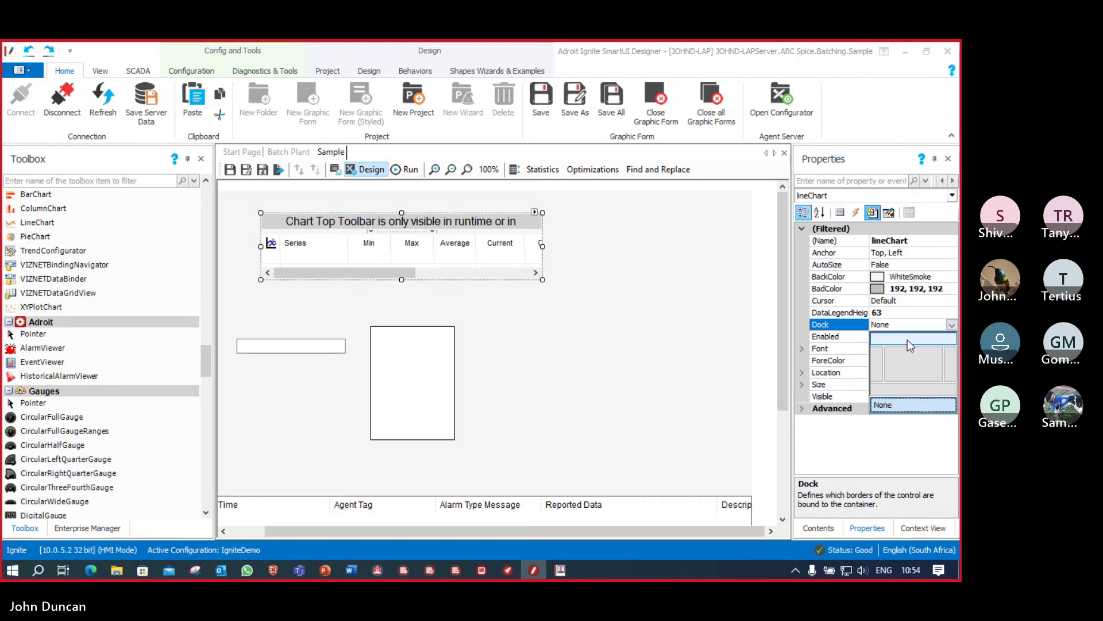
{"action": "left_click", "coordinate": [906, 336]}
{"action": "left_click_drag", "start_coordinate": [345, 536], "coordinate": [281, 530]}
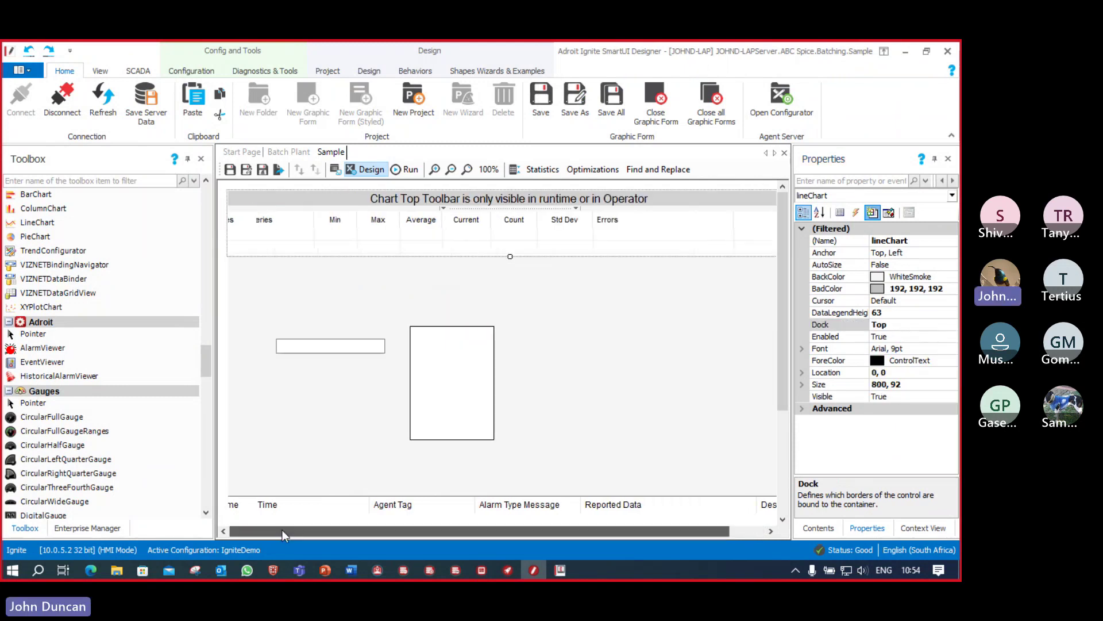
{"action": "left_click_drag", "start_coordinate": [509, 257], "coordinate": [502, 315]}
Step: Move the rectangle and text box lower and stretch the chart to 800 × 243
{"action": "left_click_drag", "start_coordinate": [456, 414], "coordinate": [460, 454]}
{"action": "left_click", "coordinate": [330, 350]}
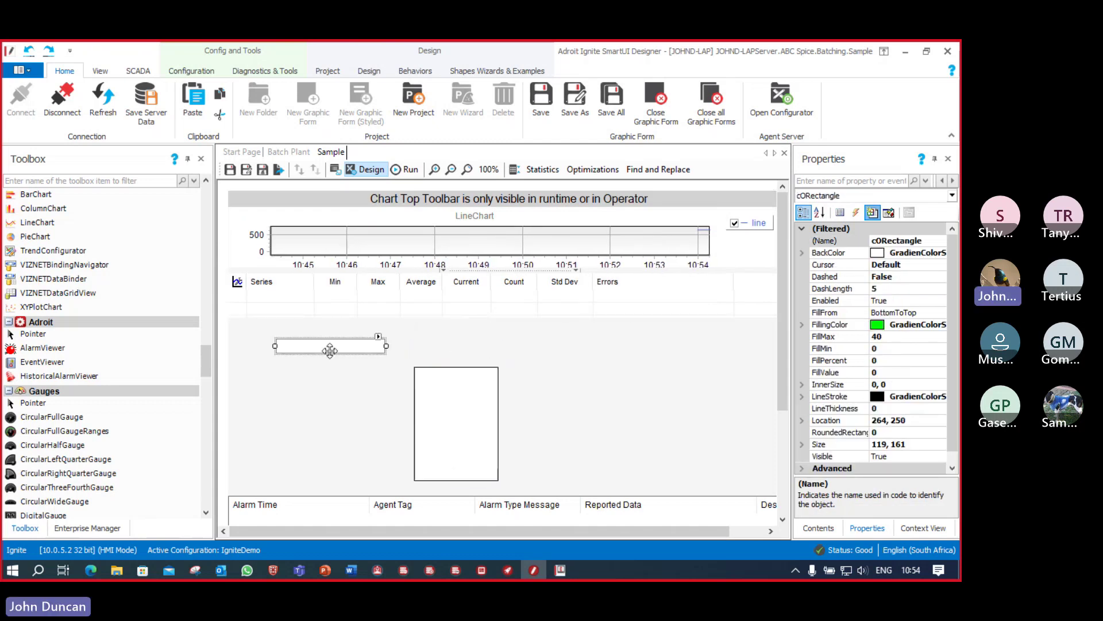
{"action": "left_click_drag", "start_coordinate": [330, 350], "coordinate": [346, 448]}
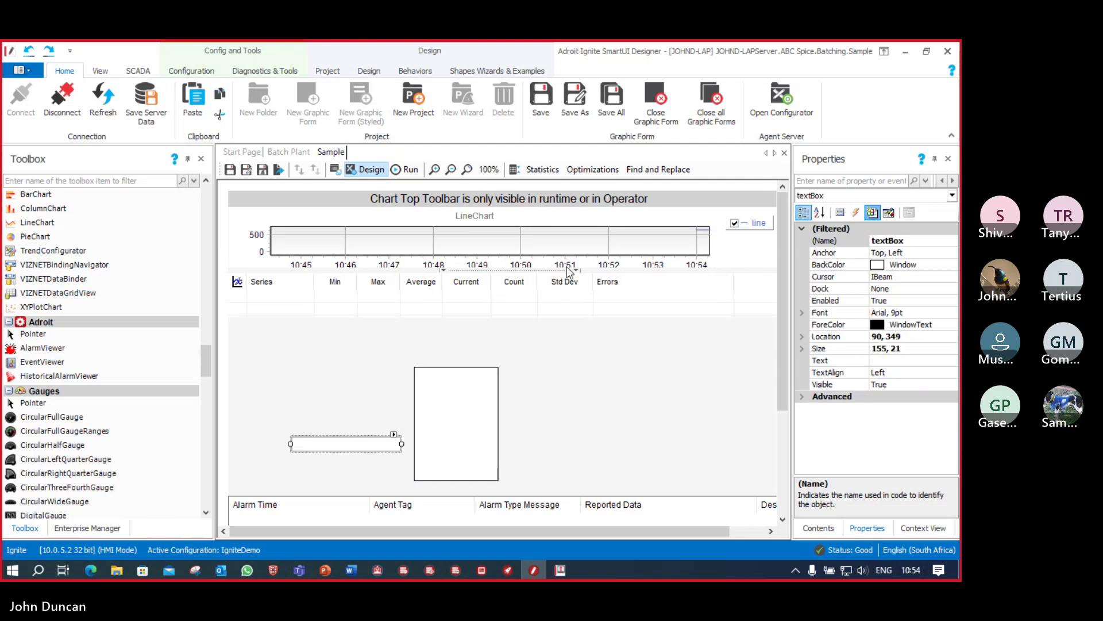
{"action": "left_click", "coordinate": [567, 271]}
{"action": "left_click_drag", "start_coordinate": [509, 315], "coordinate": [512, 362]}
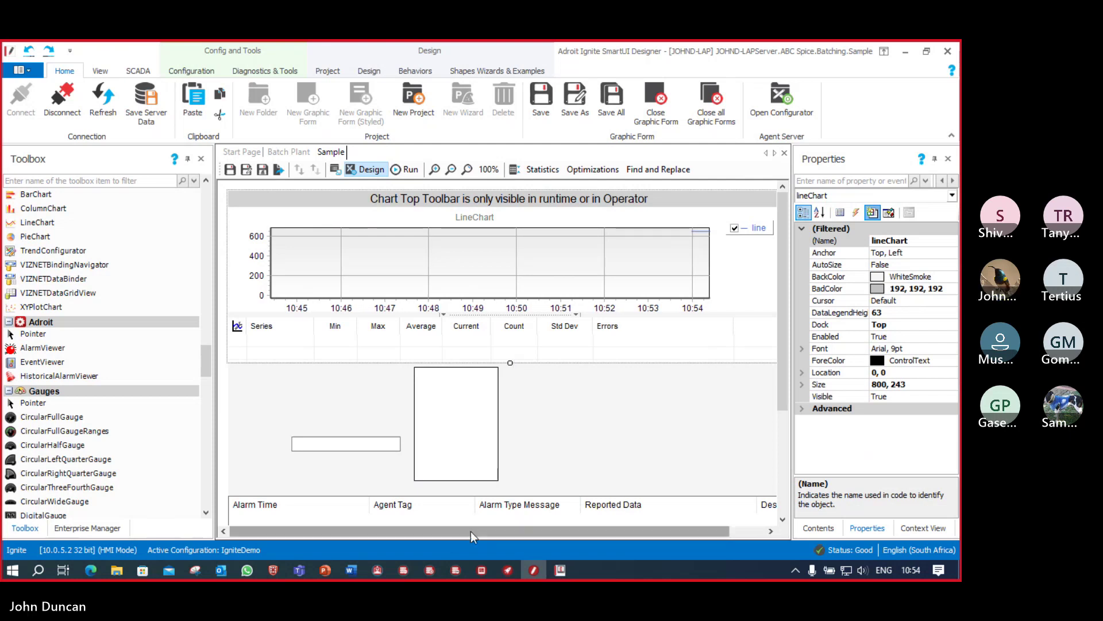
{"action": "left_click_drag", "start_coordinate": [472, 536], "coordinate": [505, 536]}
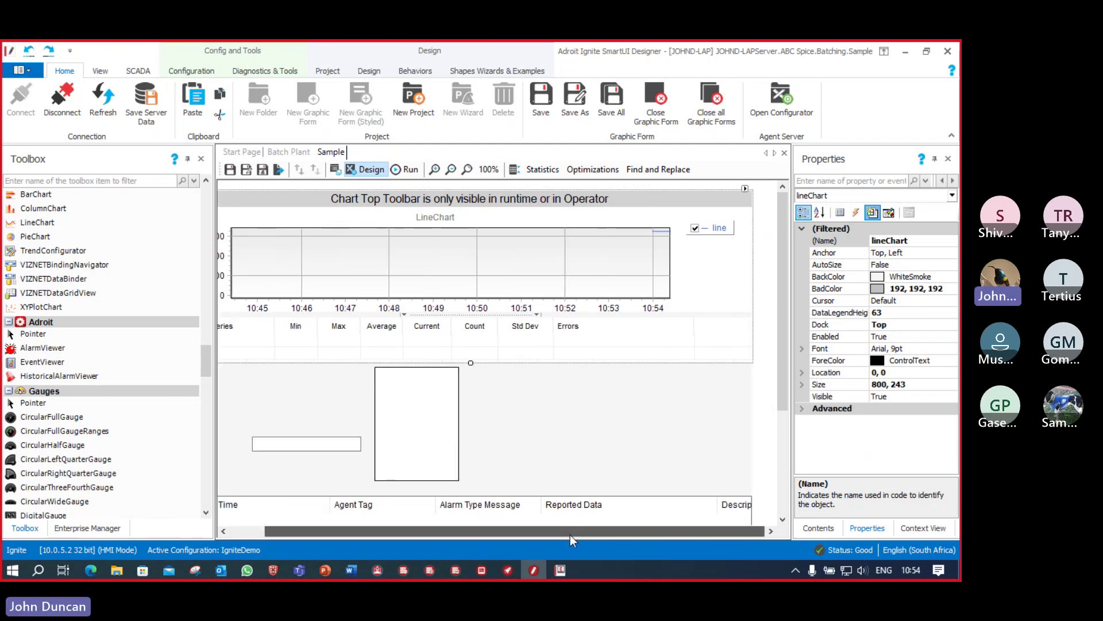
Step: Name the chart series 'Pump Current' and bind it to the IGN_ABC_MX_PMP_CURRENT tag
{"action": "left_click", "coordinate": [745, 189]}
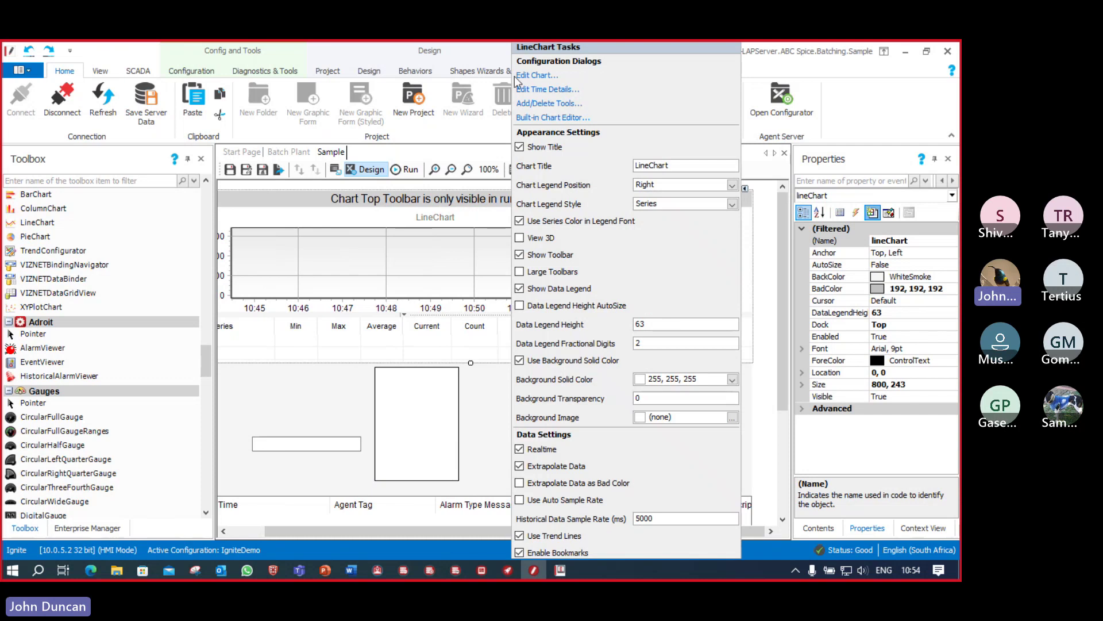
{"action": "left_click", "coordinate": [536, 78]}
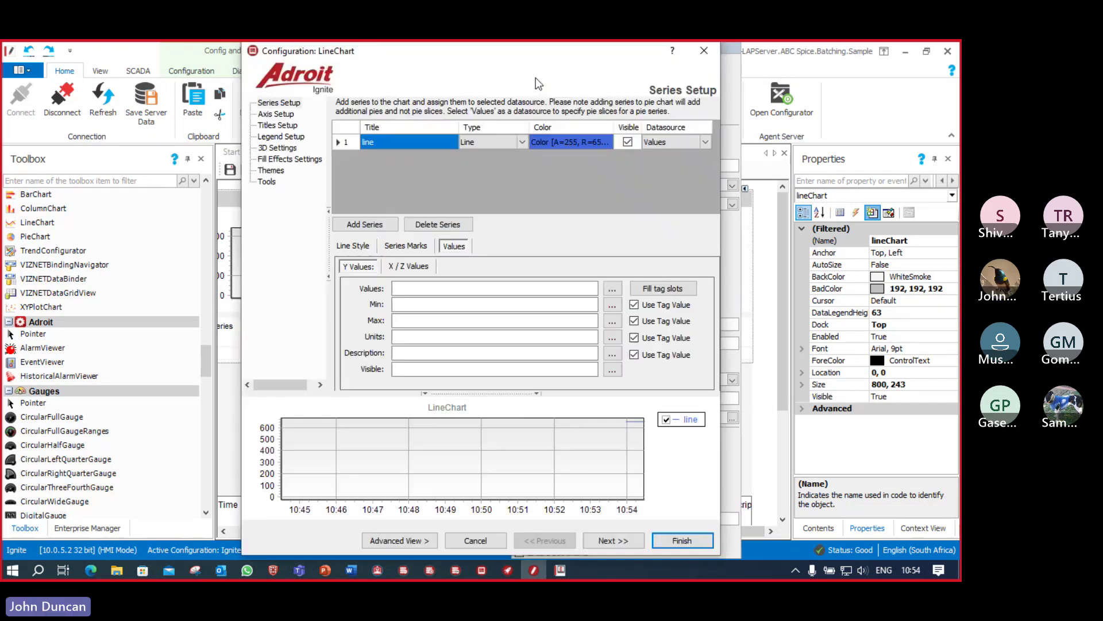
{"action": "type", "text": "P"}
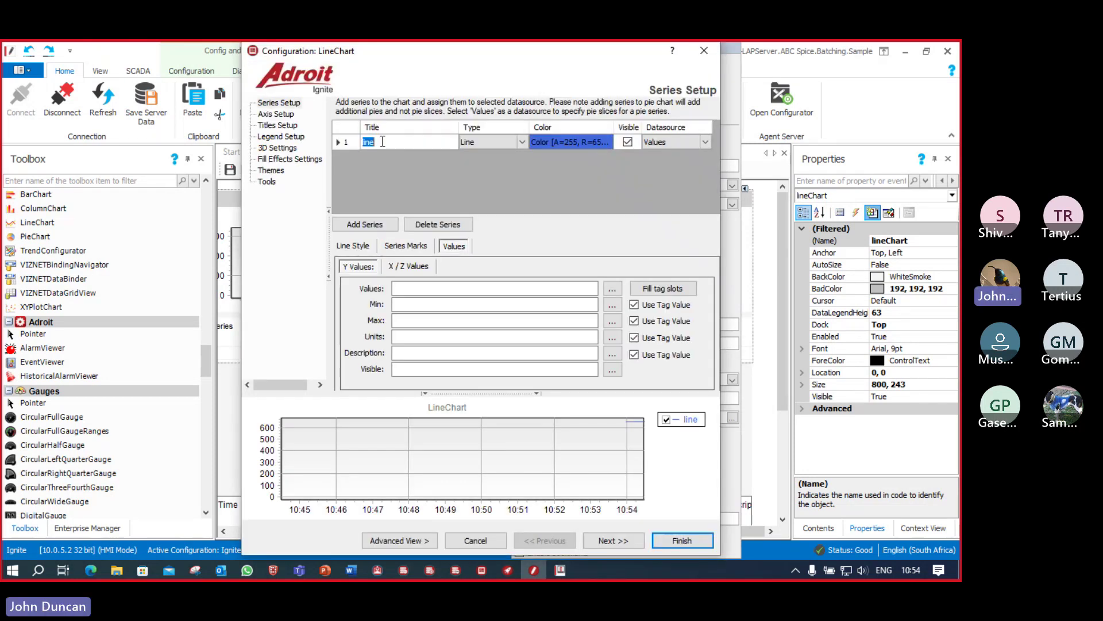
{"action": "type", "text": "ump "}
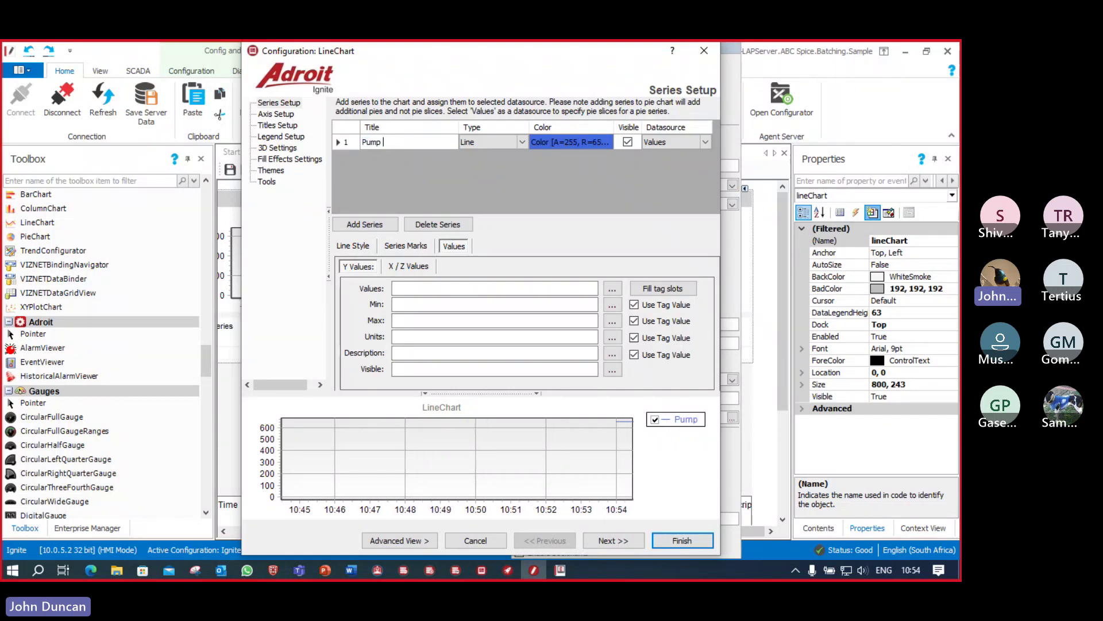
{"action": "type", "text": "Current"}
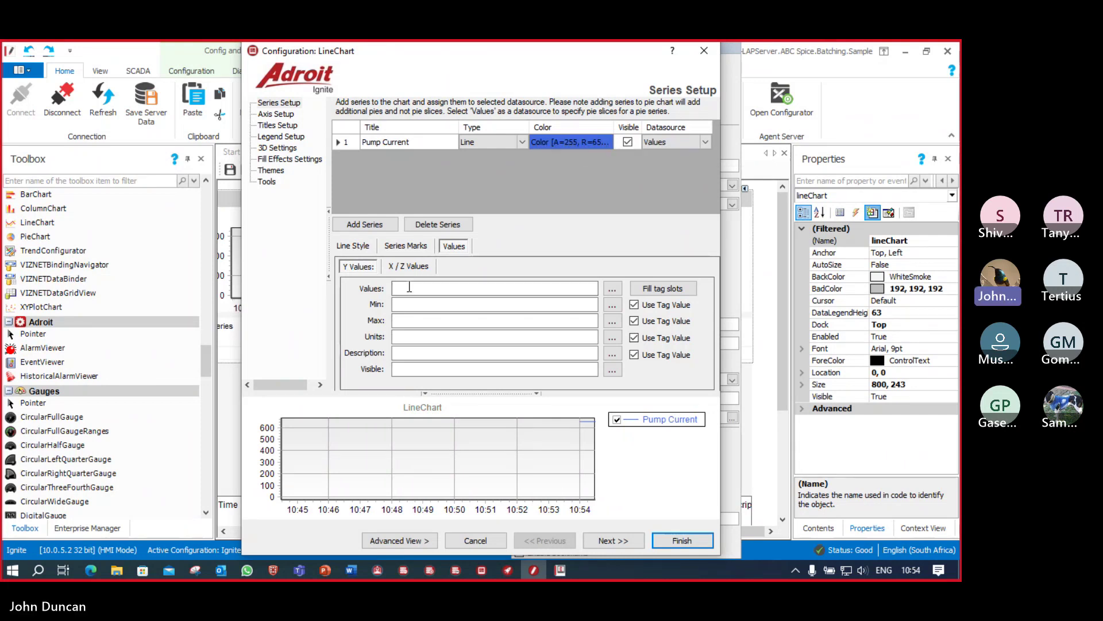
{"action": "left_click", "coordinate": [613, 289]}
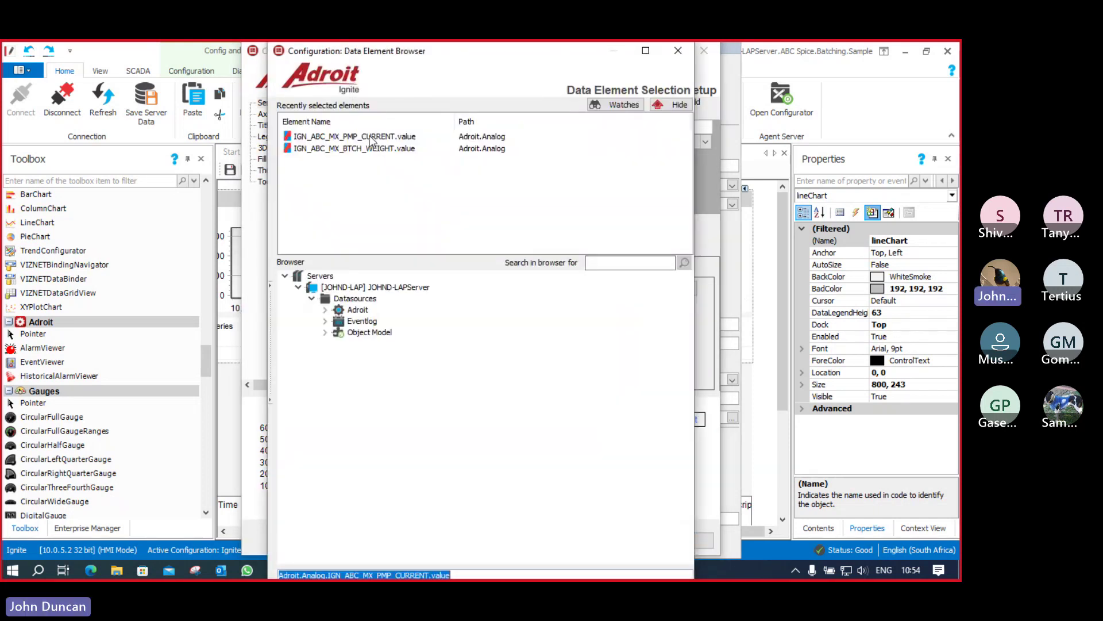
{"action": "left_click", "coordinate": [371, 138]}
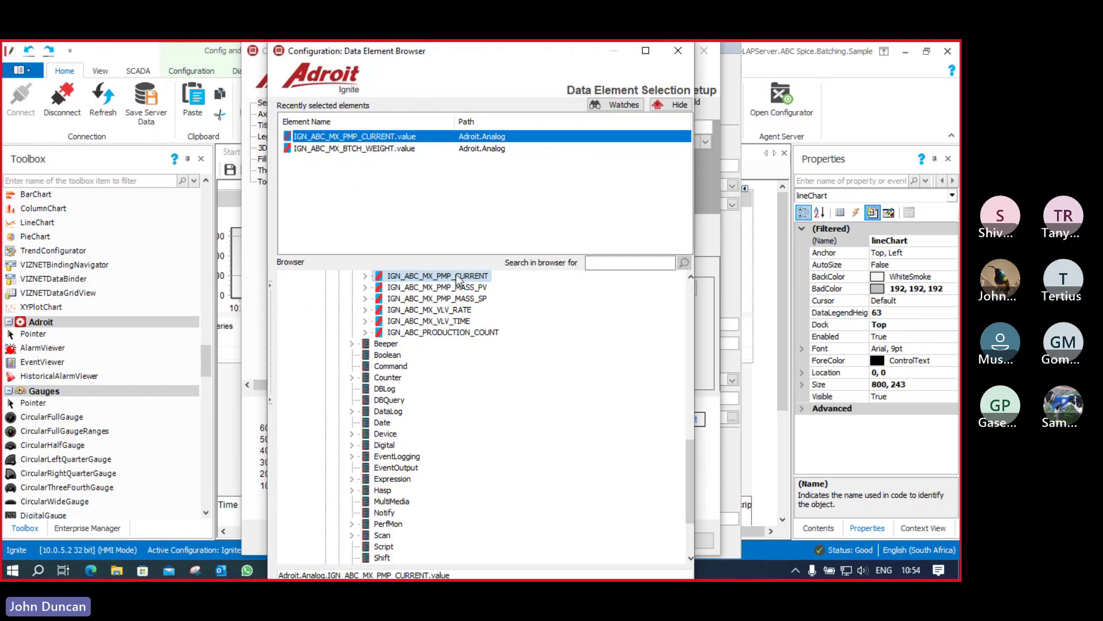
{"action": "double_click", "coordinate": [372, 138]}
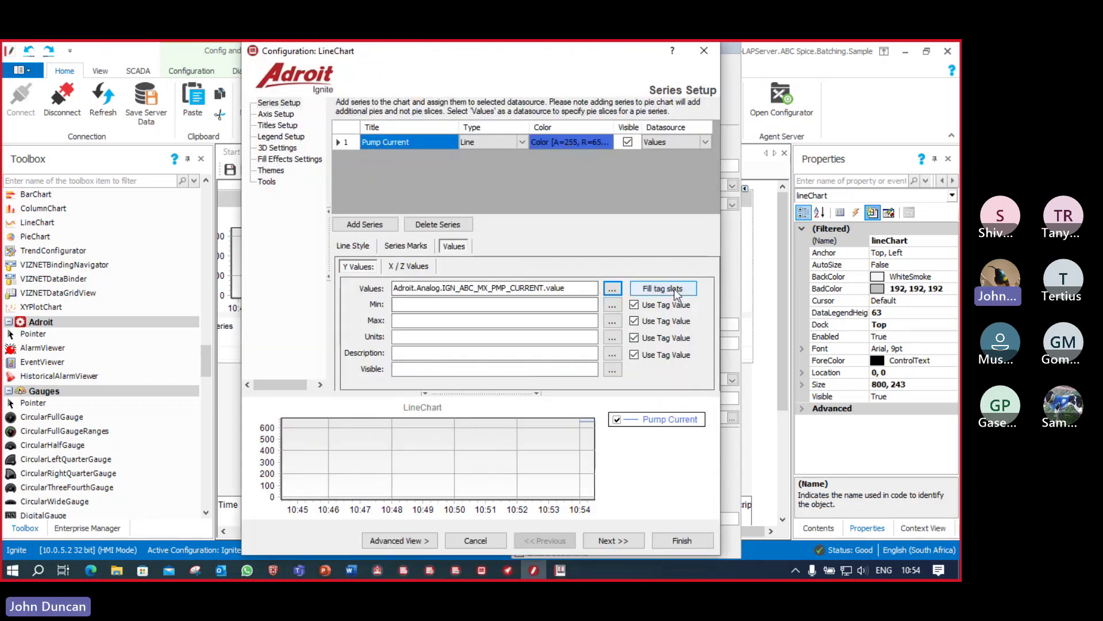
{"action": "left_click", "coordinate": [666, 289]}
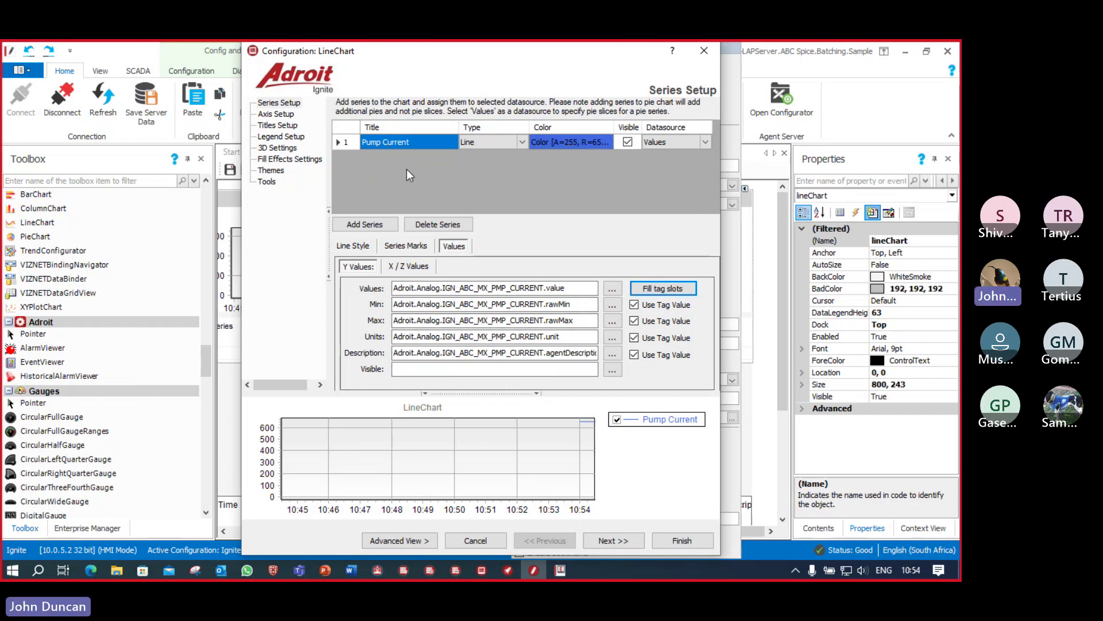
Step: Fix the left axis at 0–40, apply the chart settings, and save the form
{"action": "left_click", "coordinate": [270, 116]}
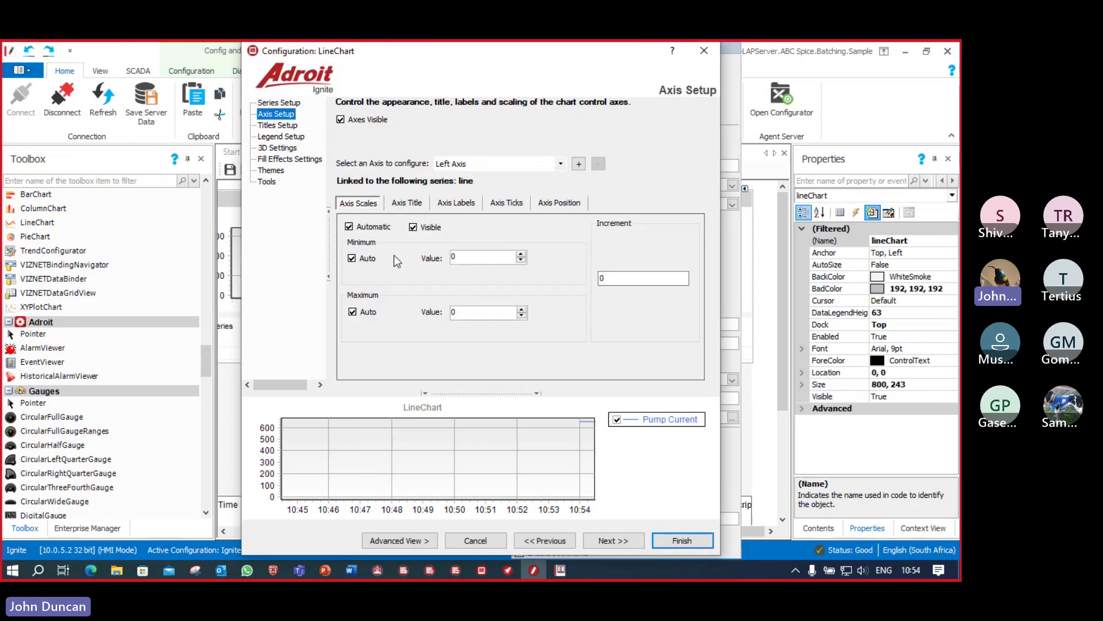
{"action": "left_click", "coordinate": [348, 227]}
{"action": "left_click_drag", "start_coordinate": [480, 308], "coordinate": [424, 309]}
{"action": "type", "text": "40"}
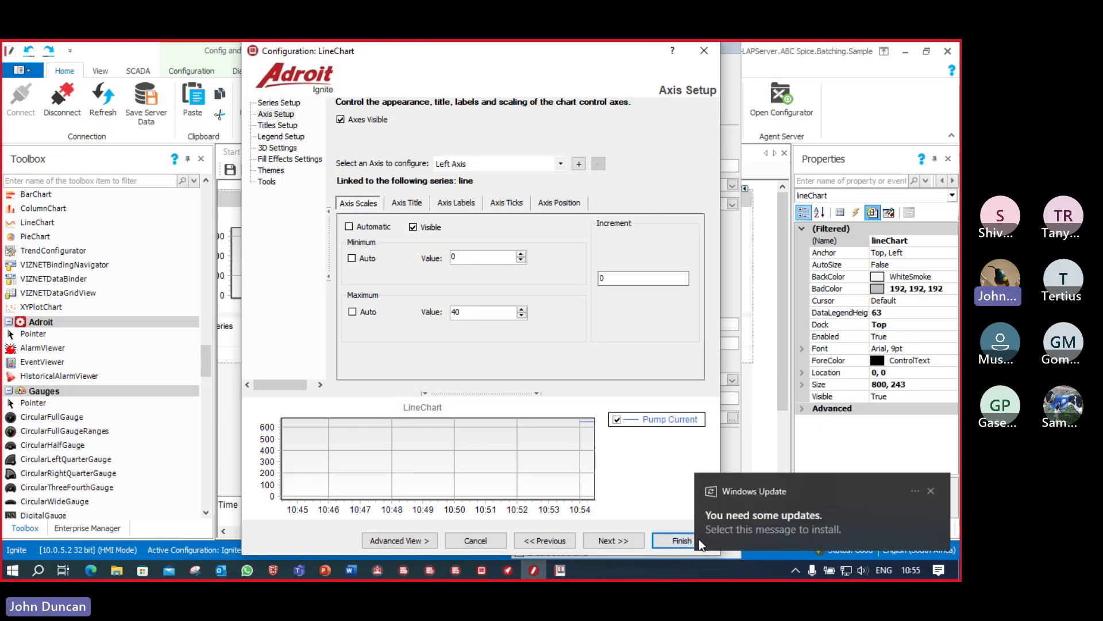
{"action": "left_click", "coordinate": [677, 540]}
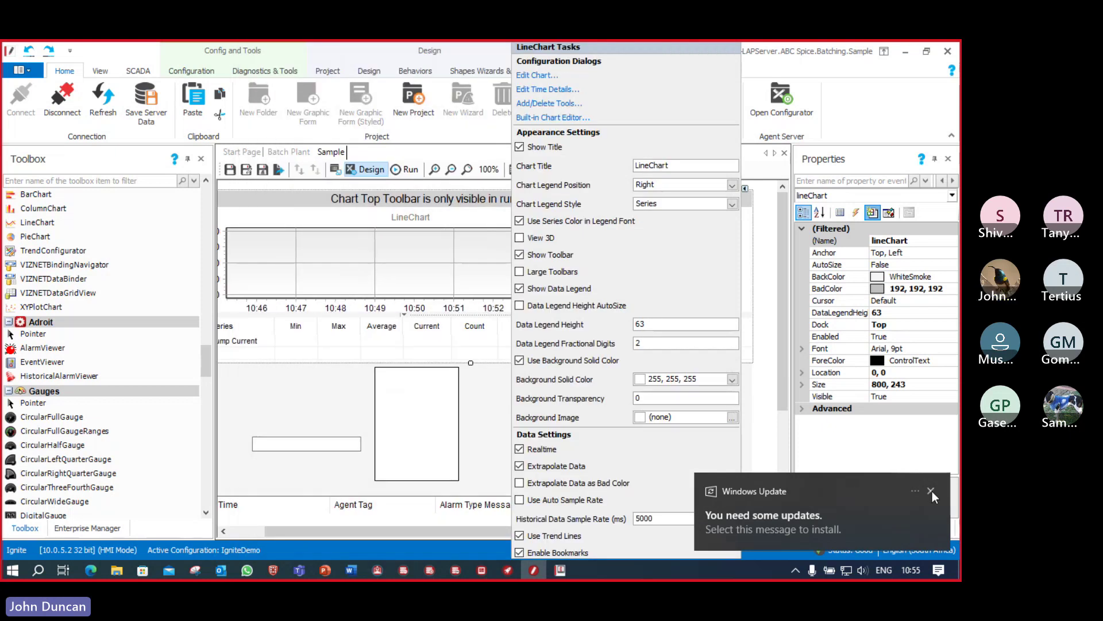
{"action": "left_click", "coordinate": [931, 490]}
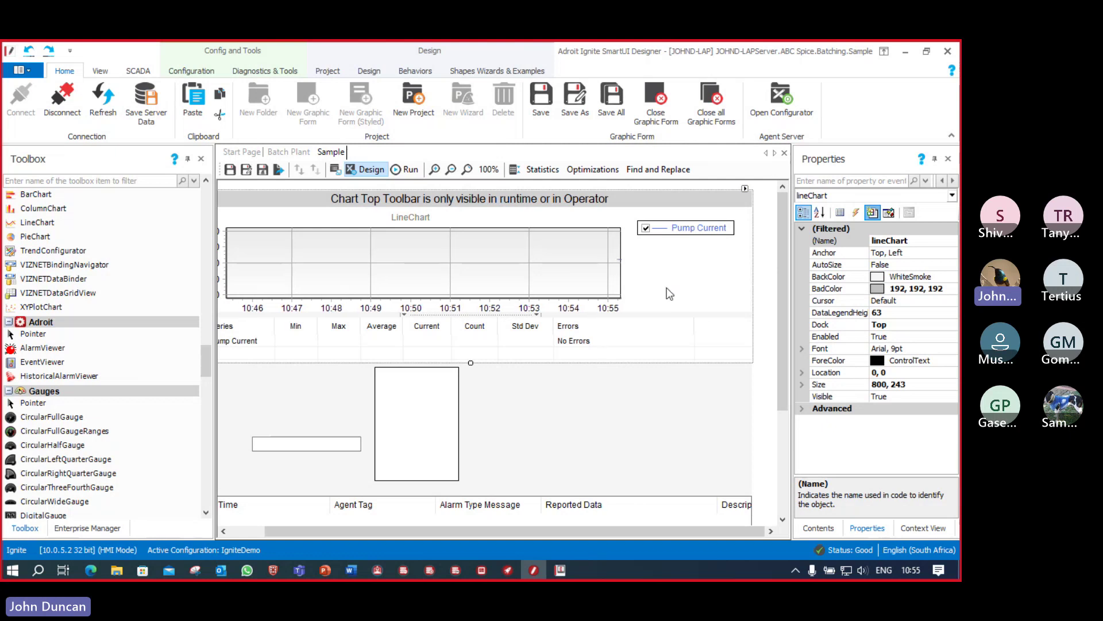
{"action": "left_click", "coordinate": [230, 171]}
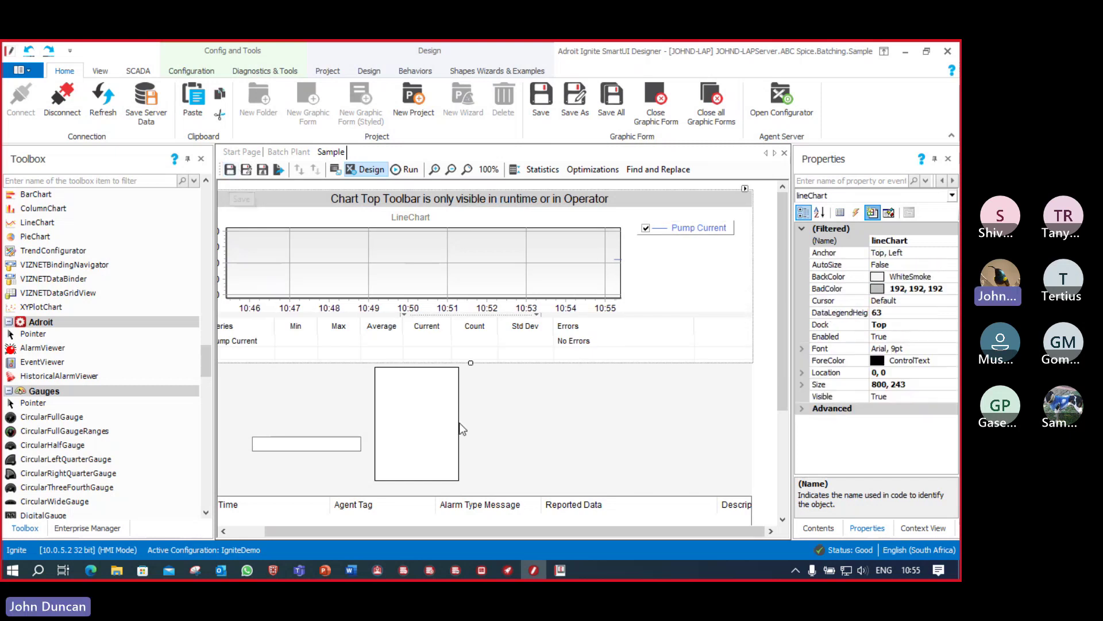
Step: In the Operator, view the Sample pump-current trend window, then close it
{"action": "left_click", "coordinate": [484, 571]}
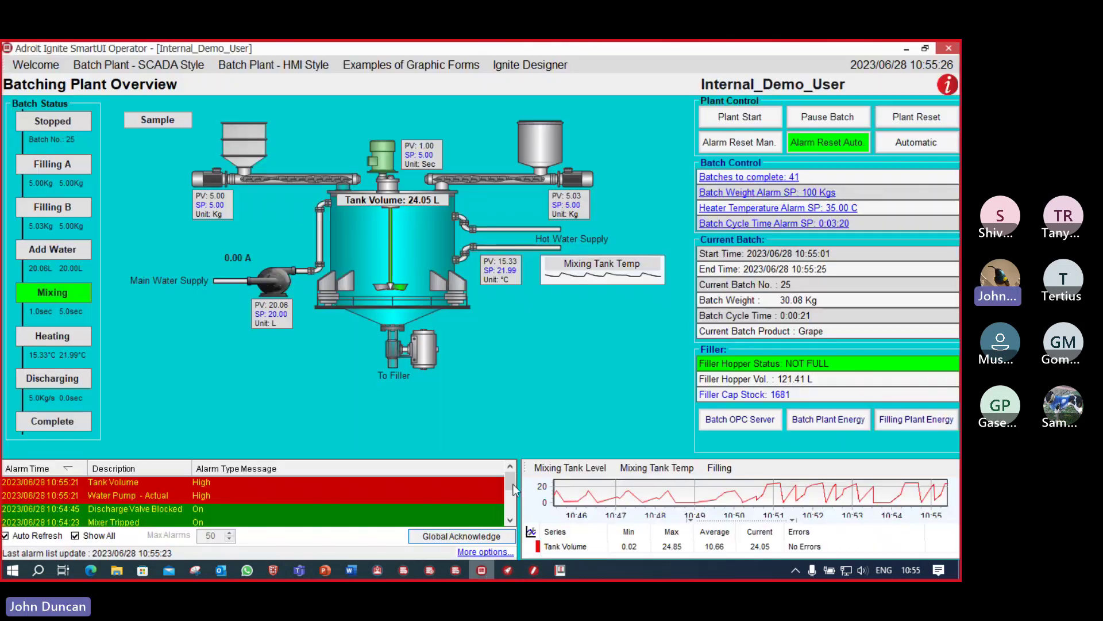
{"action": "left_click", "coordinate": [163, 127]}
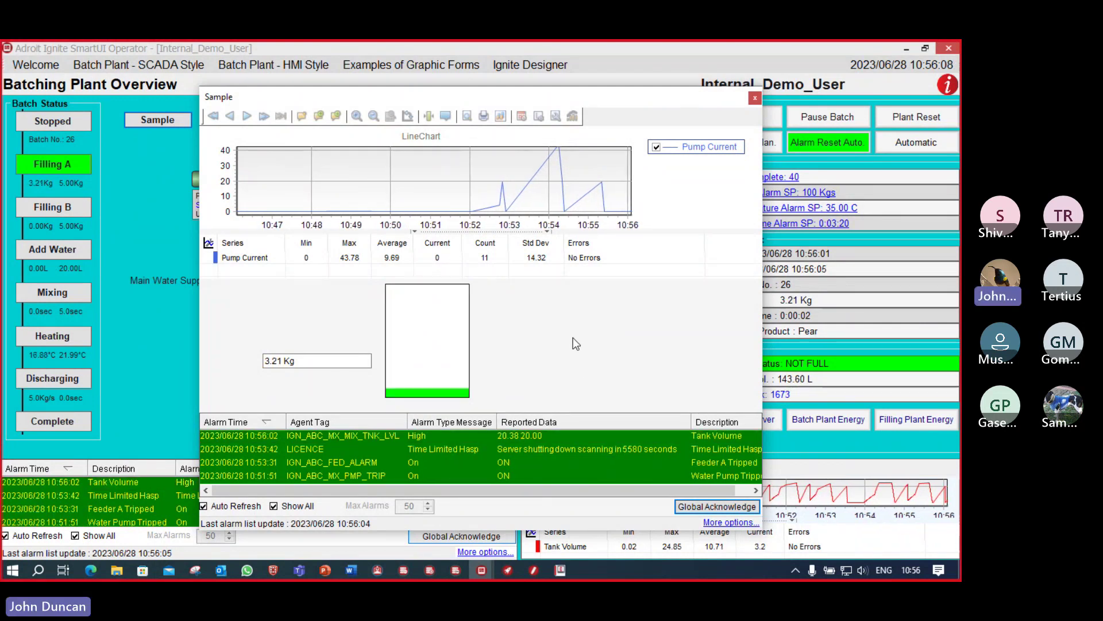
{"action": "left_click_drag", "start_coordinate": [594, 95], "coordinate": [694, 97]}
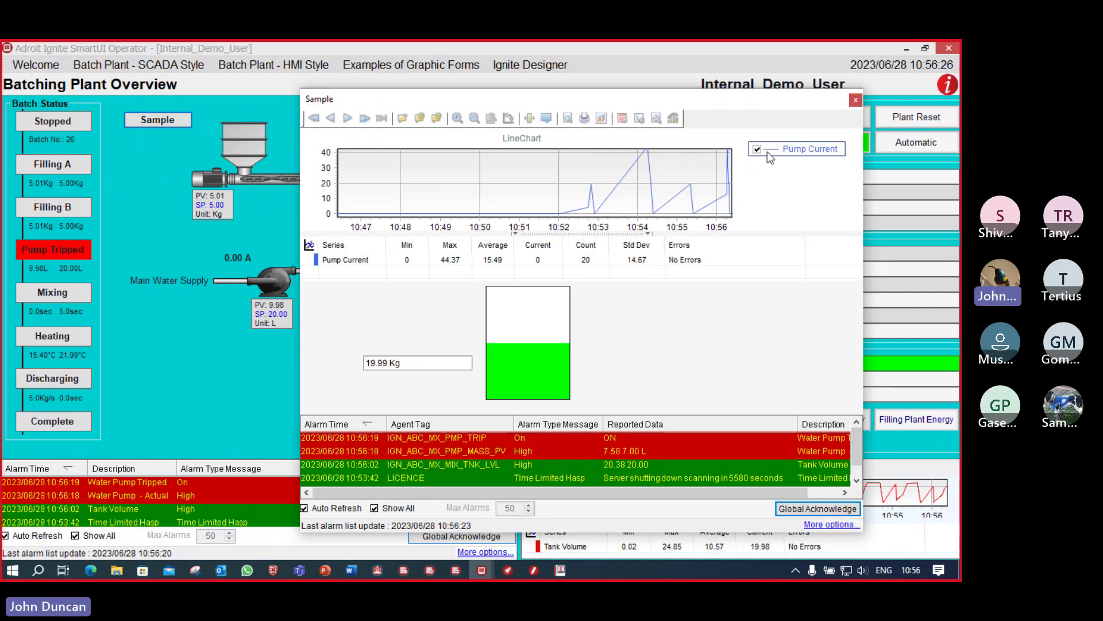
{"action": "left_click", "coordinate": [855, 102]}
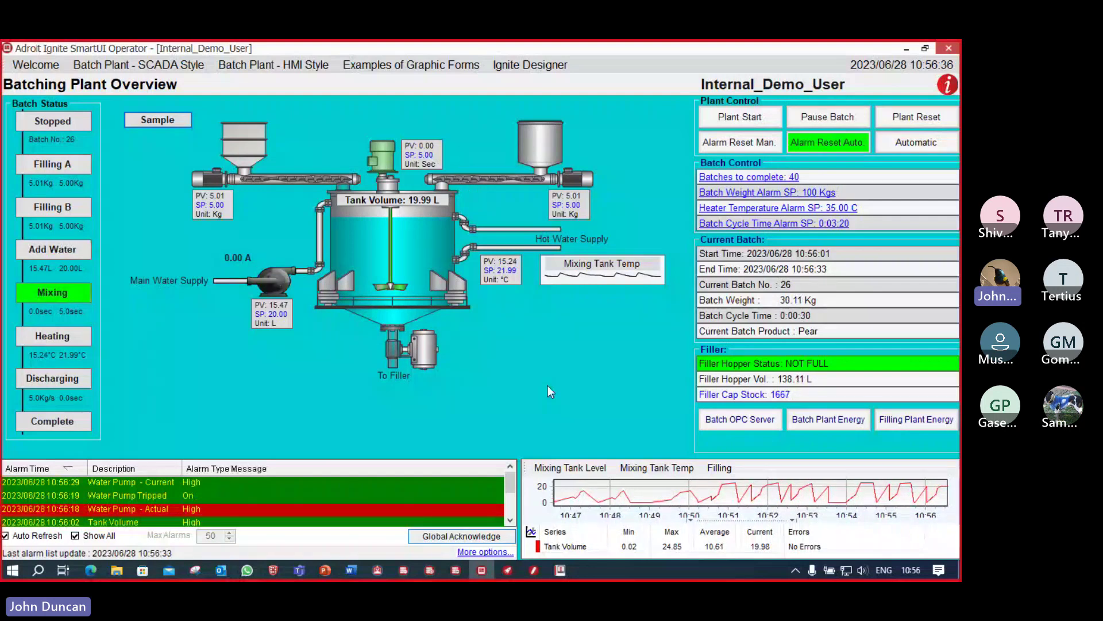
Step: Close Agent Configuration and launch Ignite Config Editor from the Application Launcher
{"action": "left_click", "coordinate": [562, 576]}
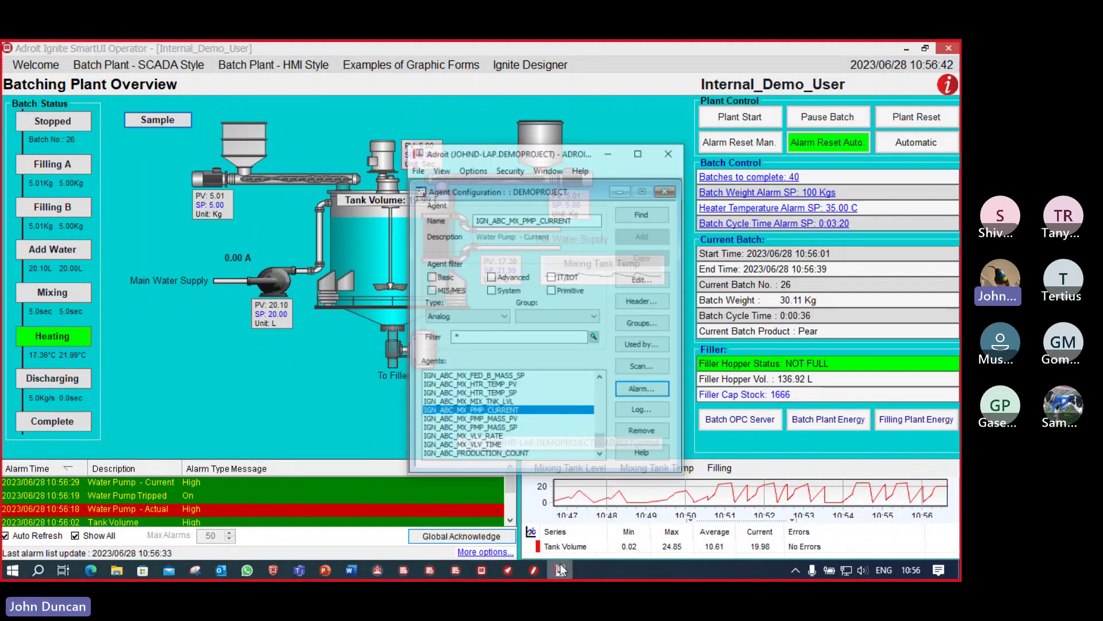
{"action": "left_click", "coordinate": [674, 125]}
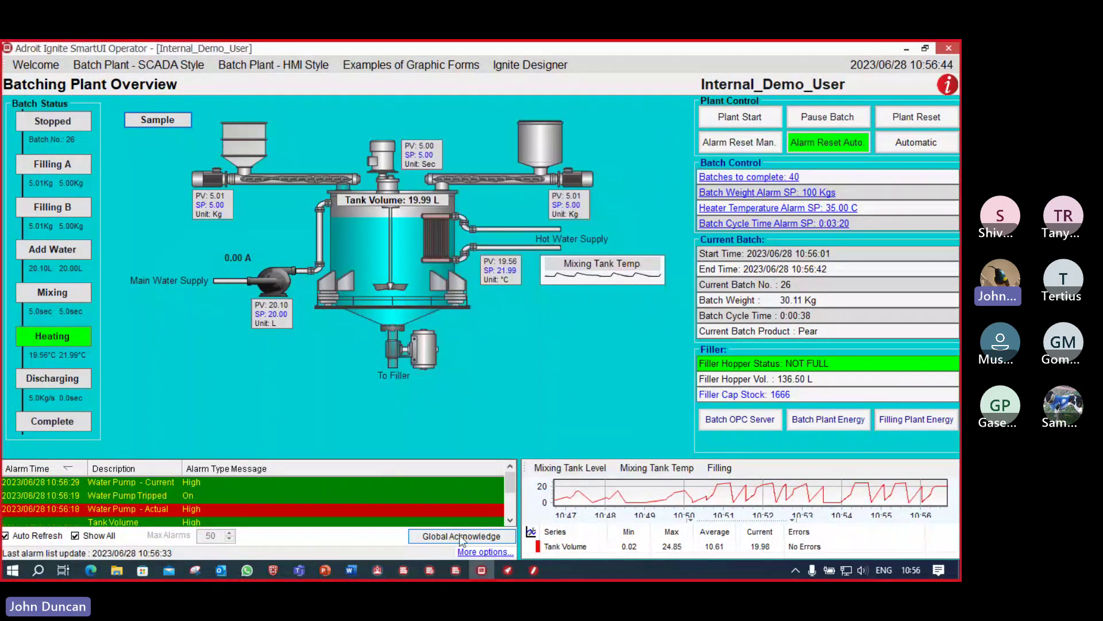
{"action": "left_click", "coordinate": [376, 571]}
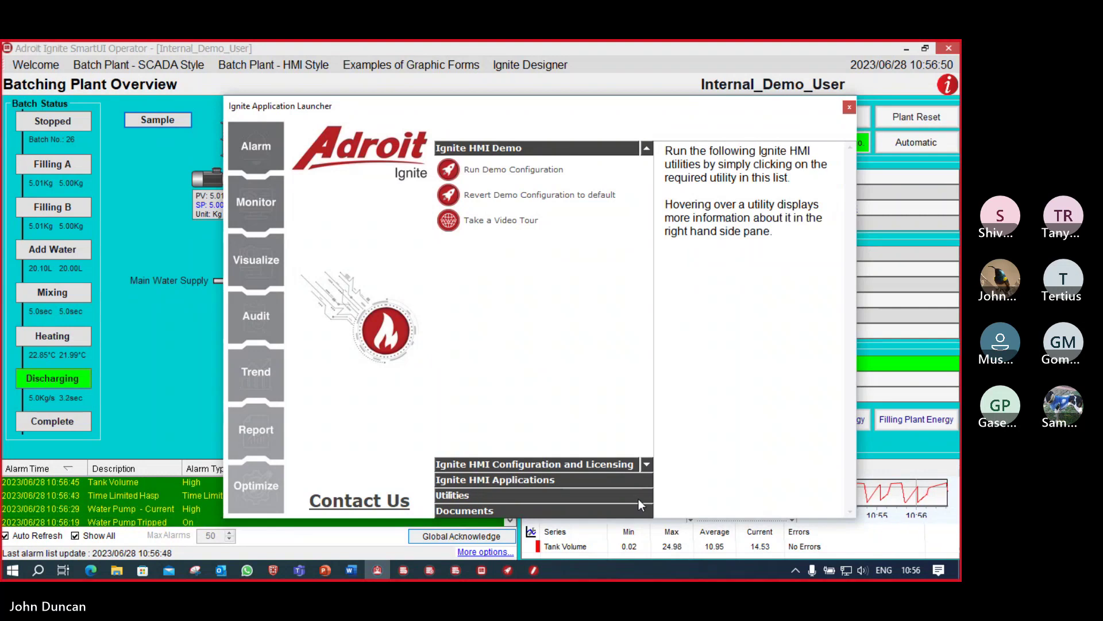
{"action": "left_click", "coordinate": [645, 464]}
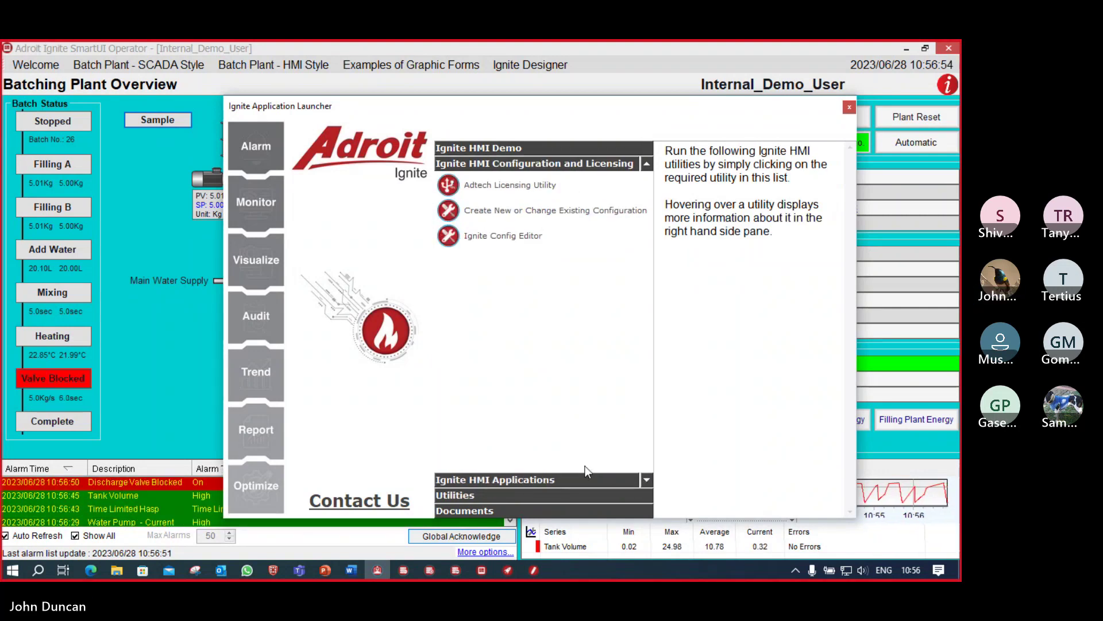
{"action": "left_click", "coordinate": [516, 244]}
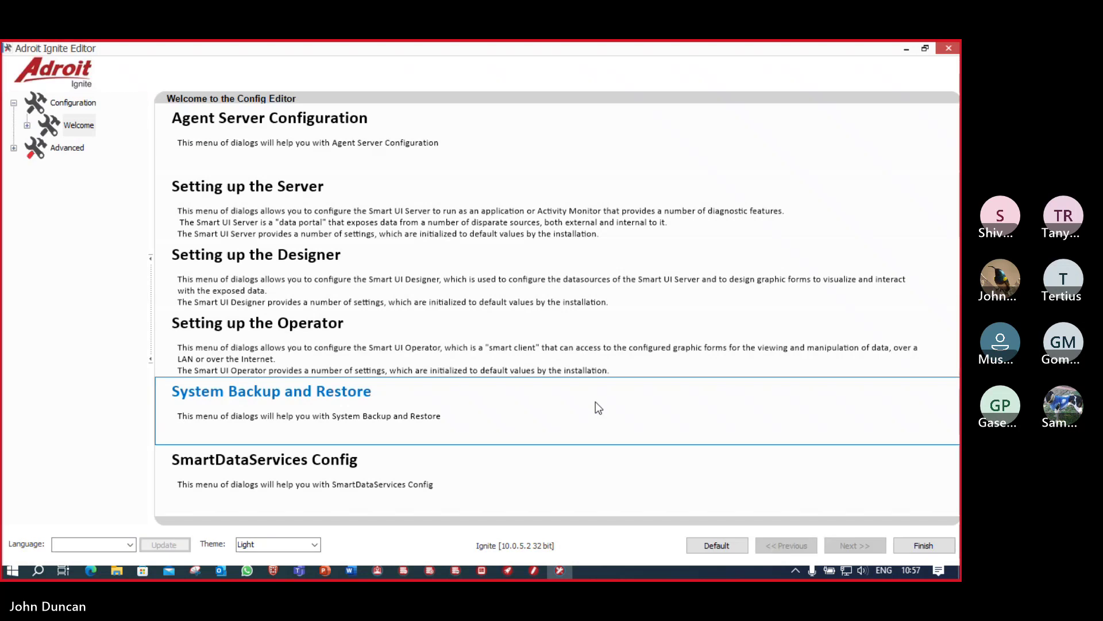
Step: Open Driver Configuration and add a device to the Mitsubishi Ethernet Driver (2nd Generation)
{"action": "left_click", "coordinate": [309, 143]}
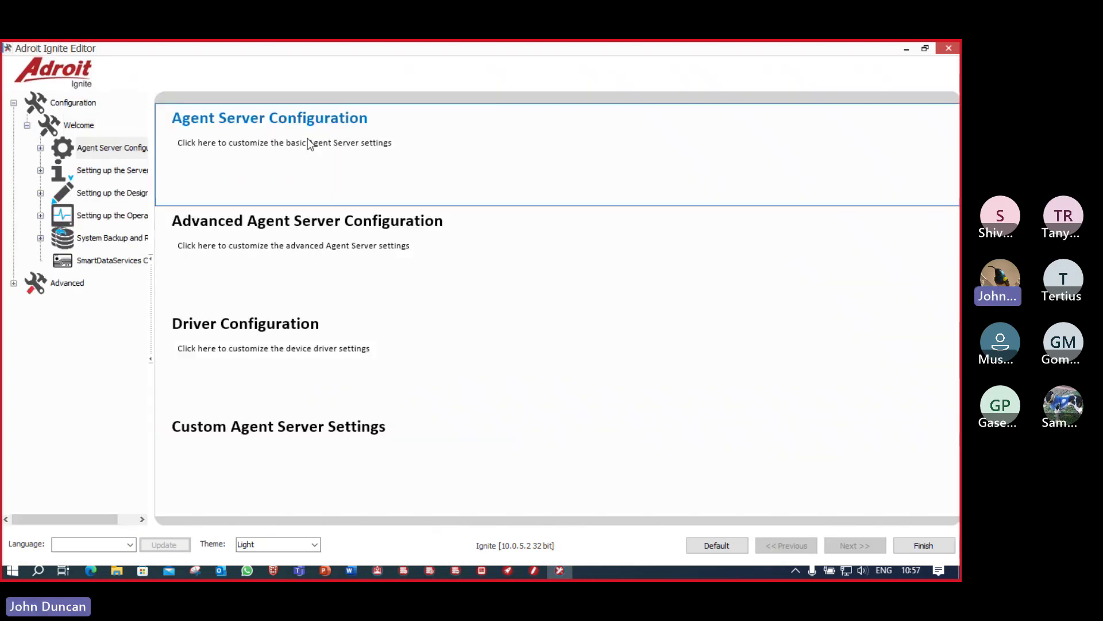
{"action": "left_click", "coordinate": [282, 352]}
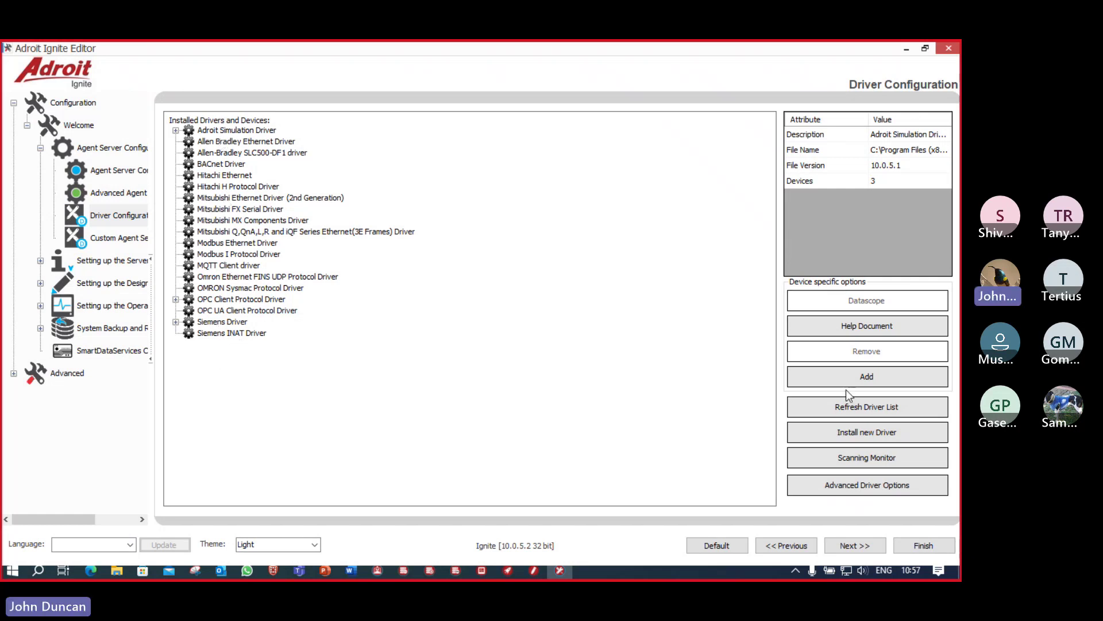
{"action": "left_click", "coordinate": [868, 432]}
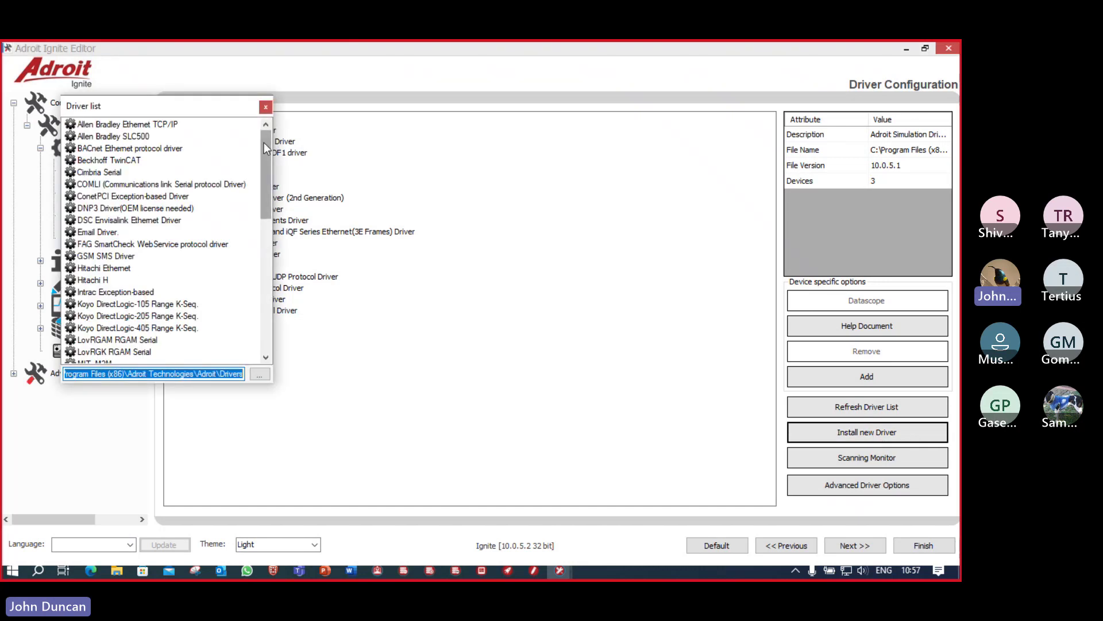
{"action": "left_click_drag", "start_coordinate": [263, 143], "coordinate": [261, 116]}
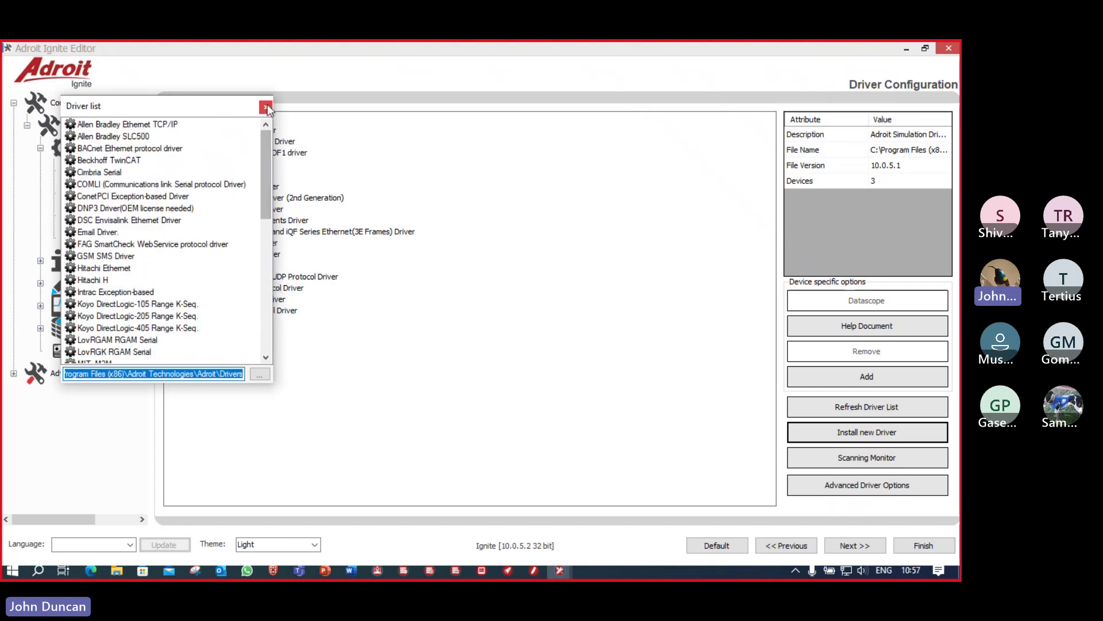
{"action": "left_click", "coordinate": [266, 106]}
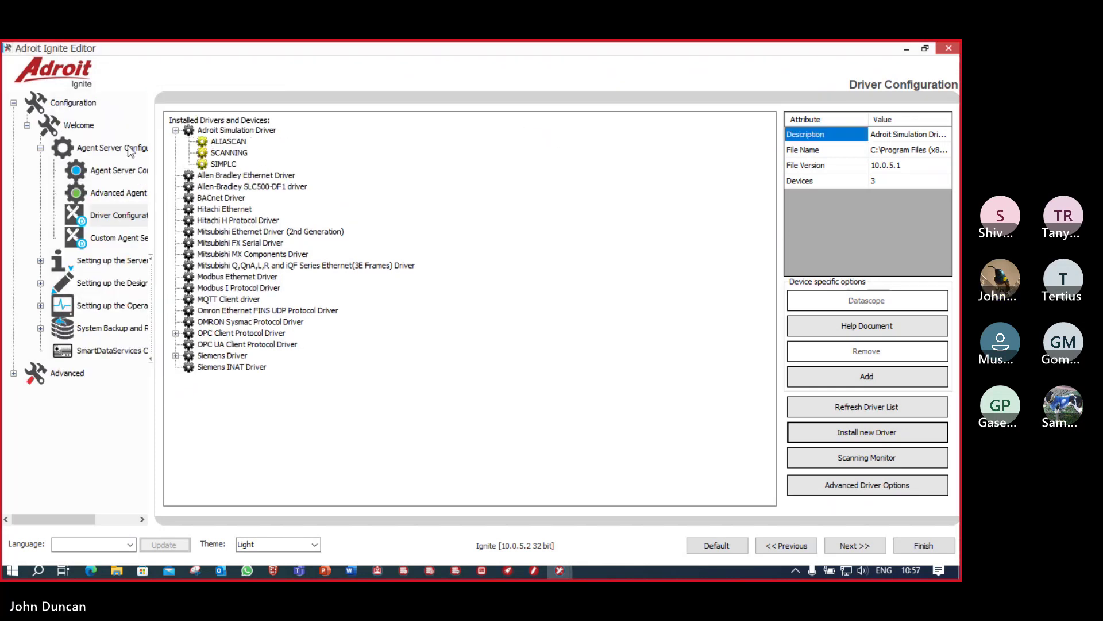
{"action": "left_click", "coordinate": [175, 130]}
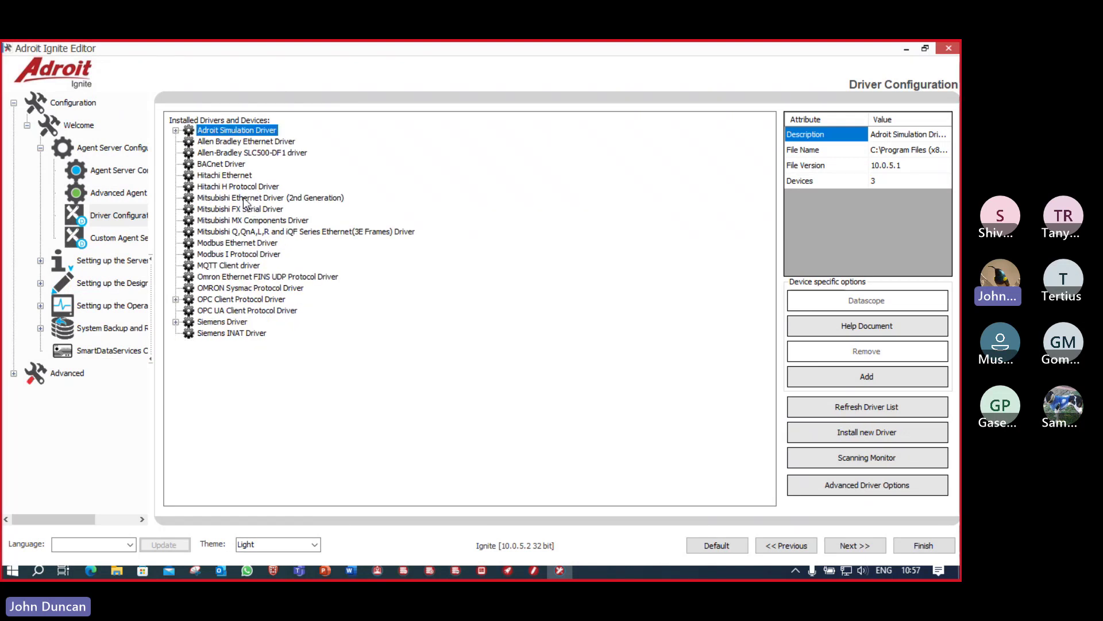
{"action": "right_click", "coordinate": [245, 201]}
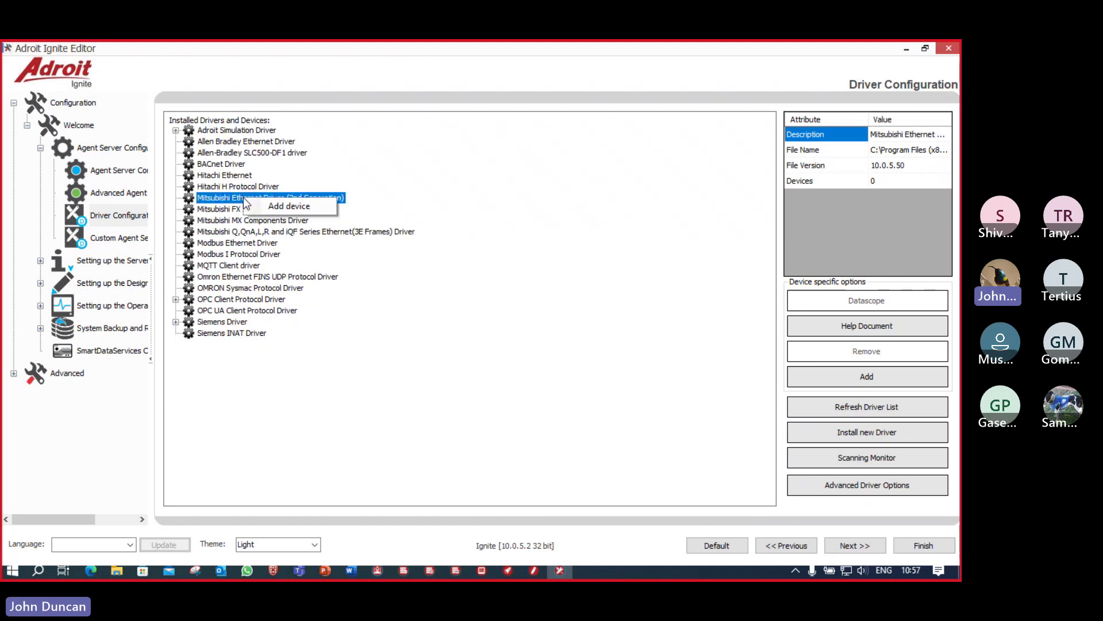
{"action": "left_click", "coordinate": [295, 208]}
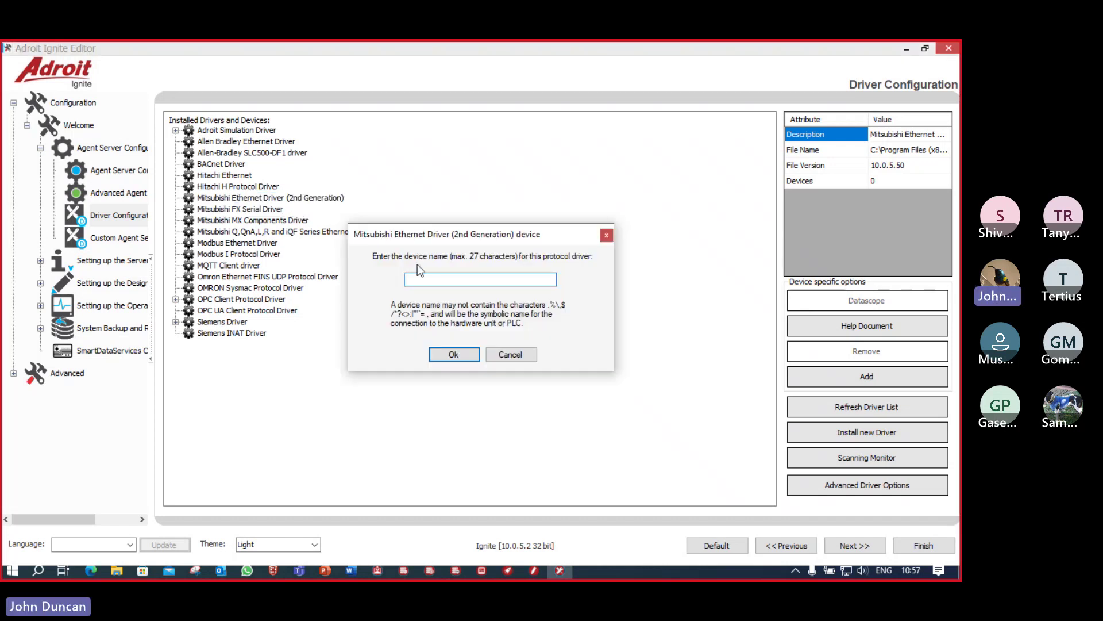
Step: Add a device named MITS_FX with PLC model iQF CPU(FX5) under the Mitsubishi Ethernet Driver
{"action": "type", "text": "MIT"}
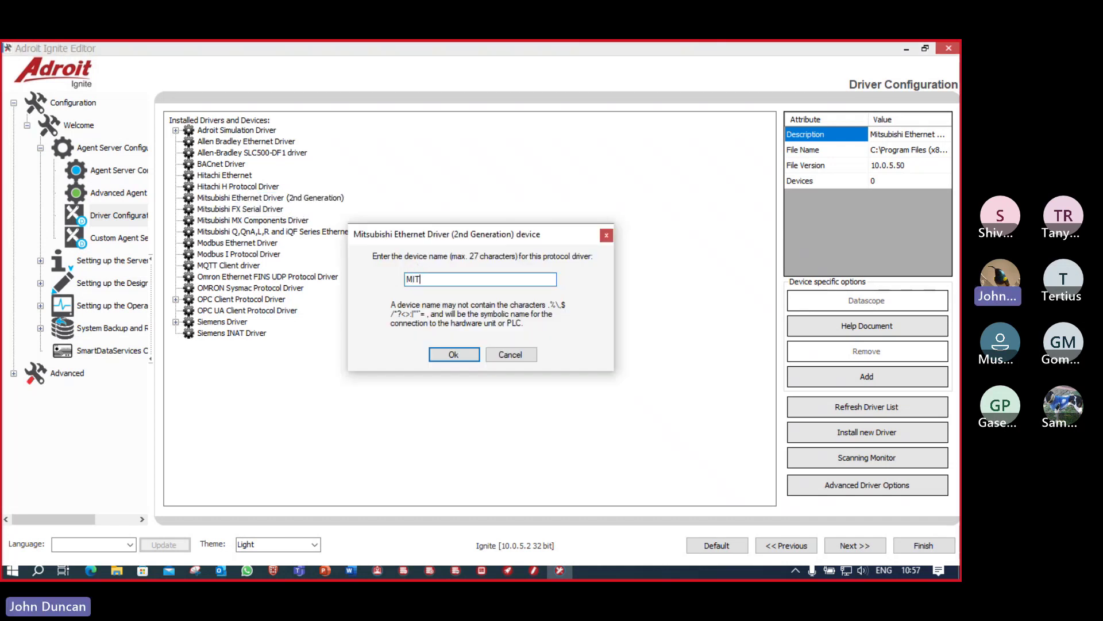
{"action": "type", "text": "S_FX"}
{"action": "left_click", "coordinate": [453, 354]}
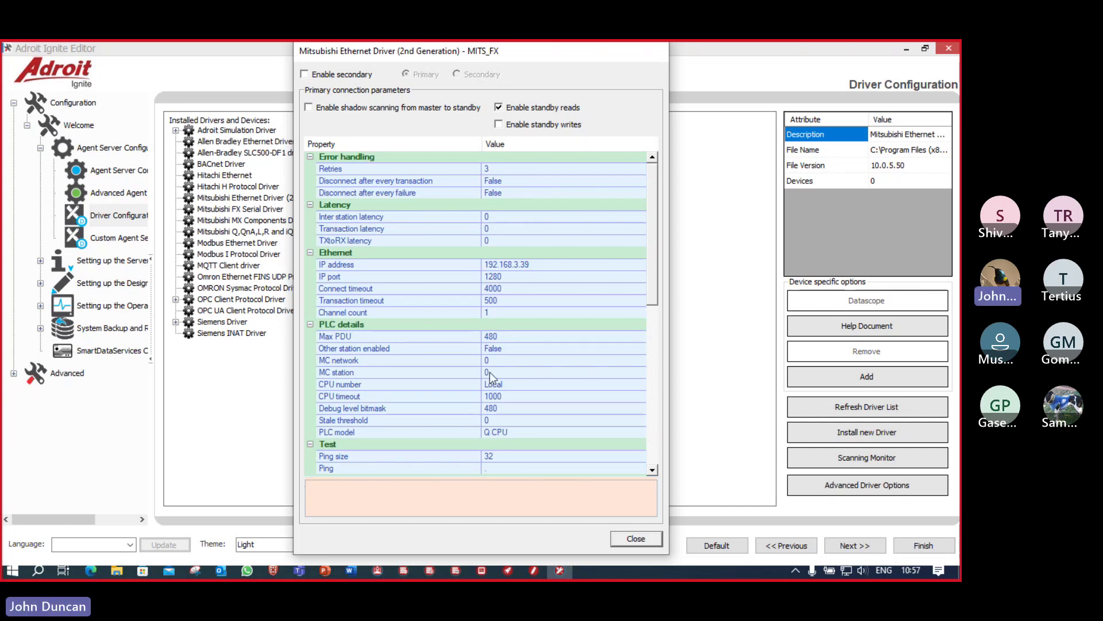
{"action": "left_click", "coordinate": [523, 432]}
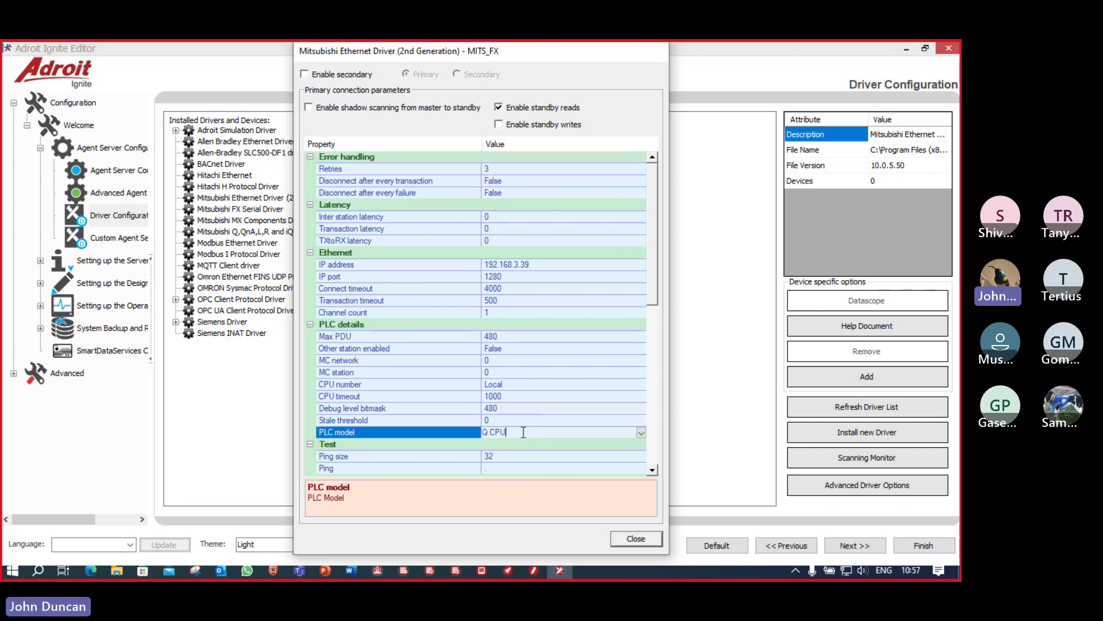
{"action": "left_click", "coordinate": [641, 432]}
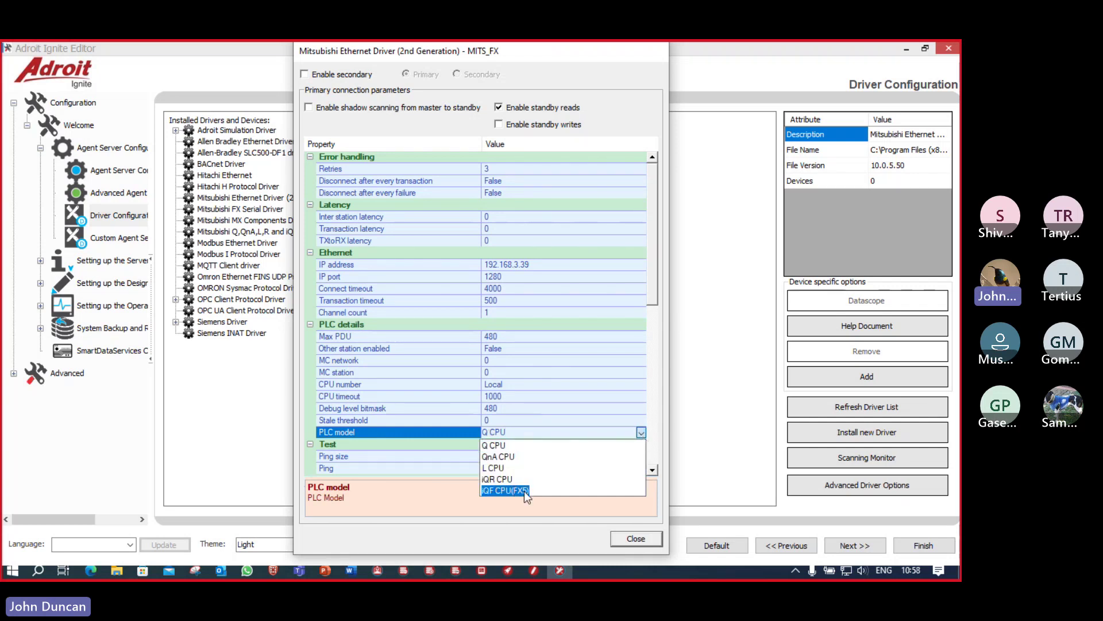
{"action": "left_click", "coordinate": [526, 492]}
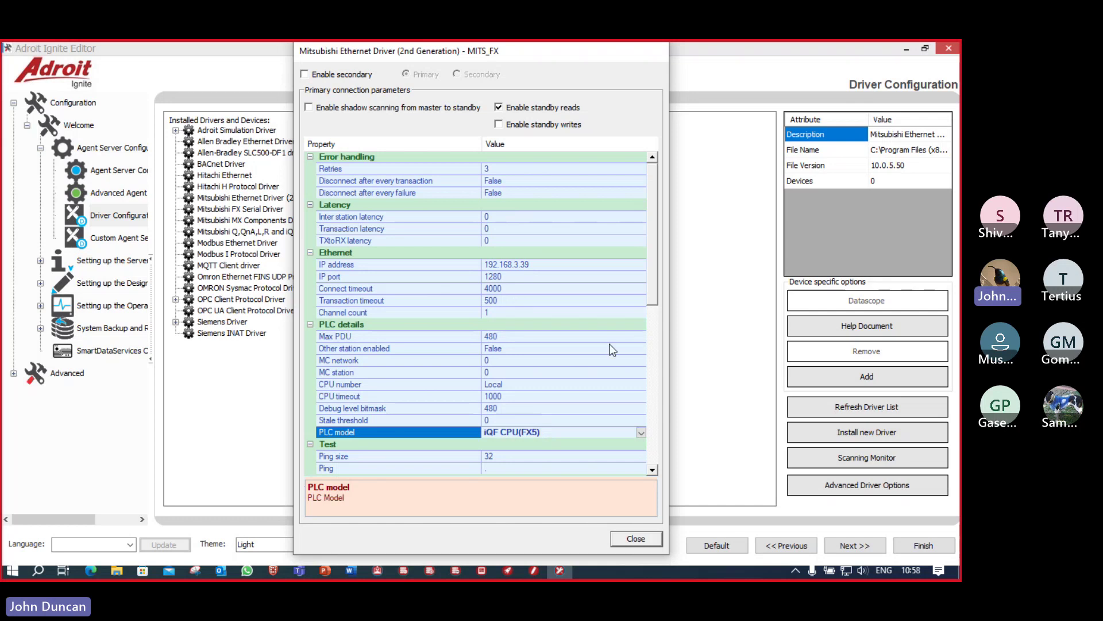
{"action": "left_click_drag", "start_coordinate": [659, 276], "coordinate": [657, 440]}
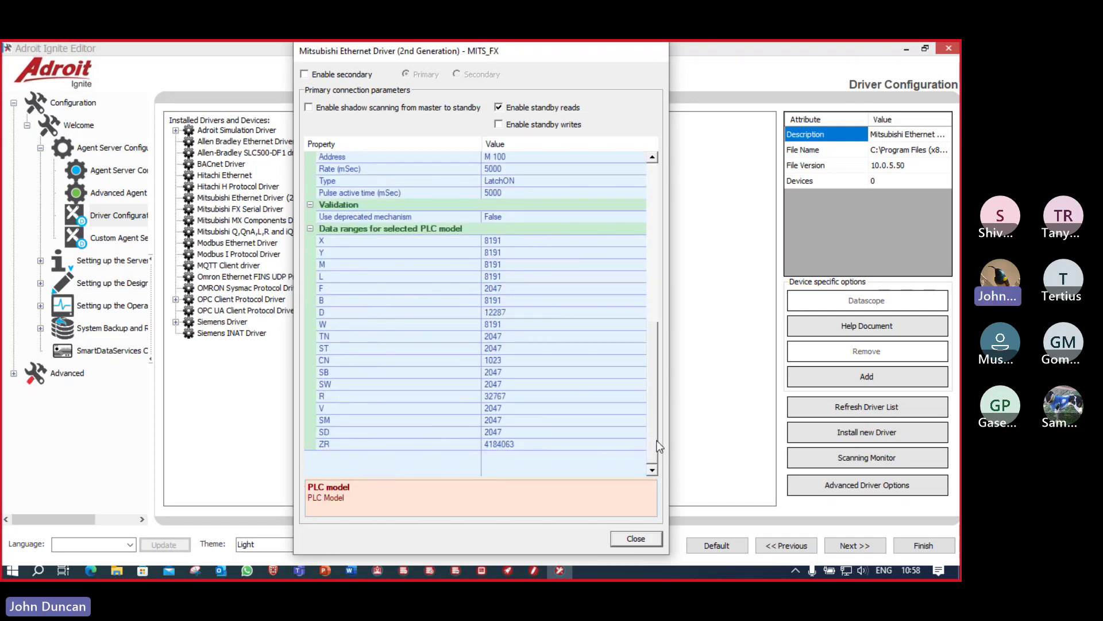
{"action": "left_click", "coordinate": [636, 540]}
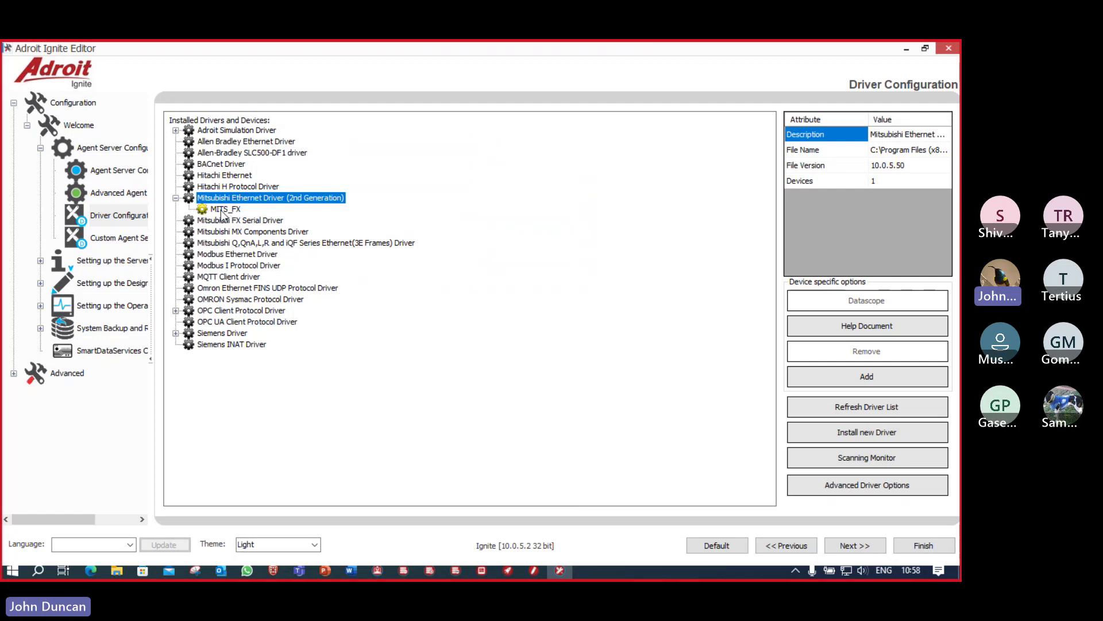
{"action": "left_click", "coordinate": [177, 311]}
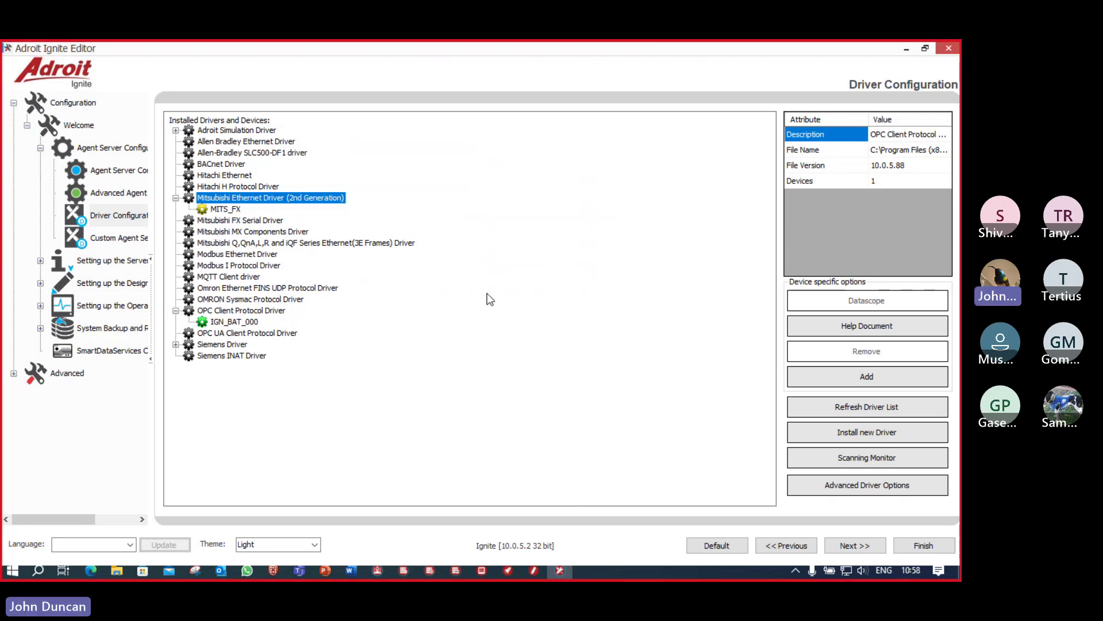
Step: Finish the Config Editor, show the Batch Plant form in SmartUI Designer, and bring up the demo launcher
{"action": "left_click", "coordinate": [924, 546]}
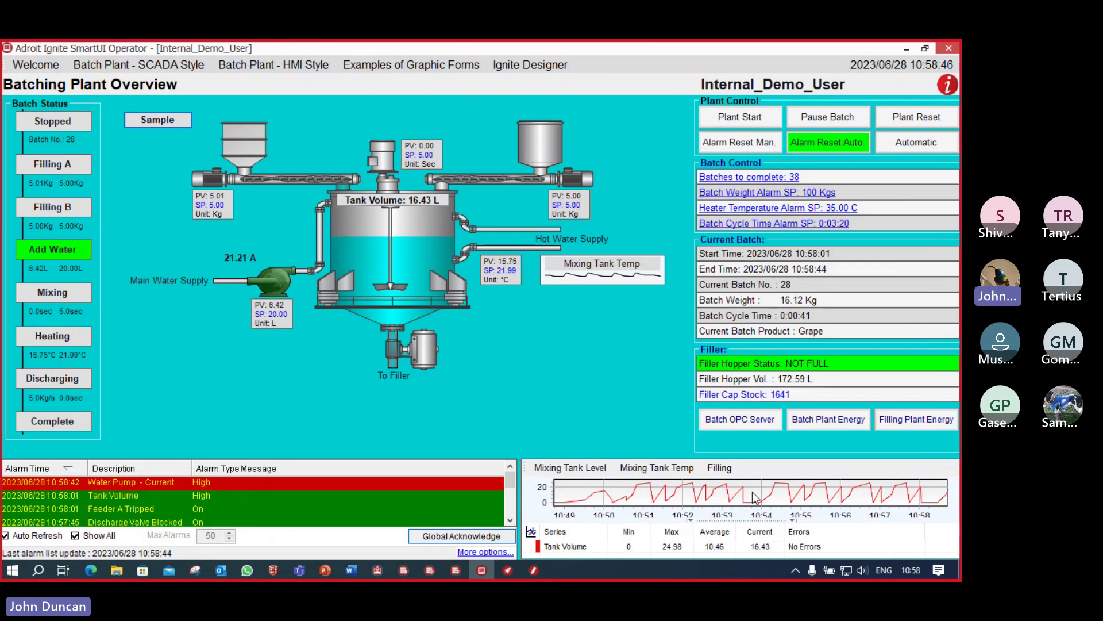
{"action": "left_click", "coordinate": [535, 570]}
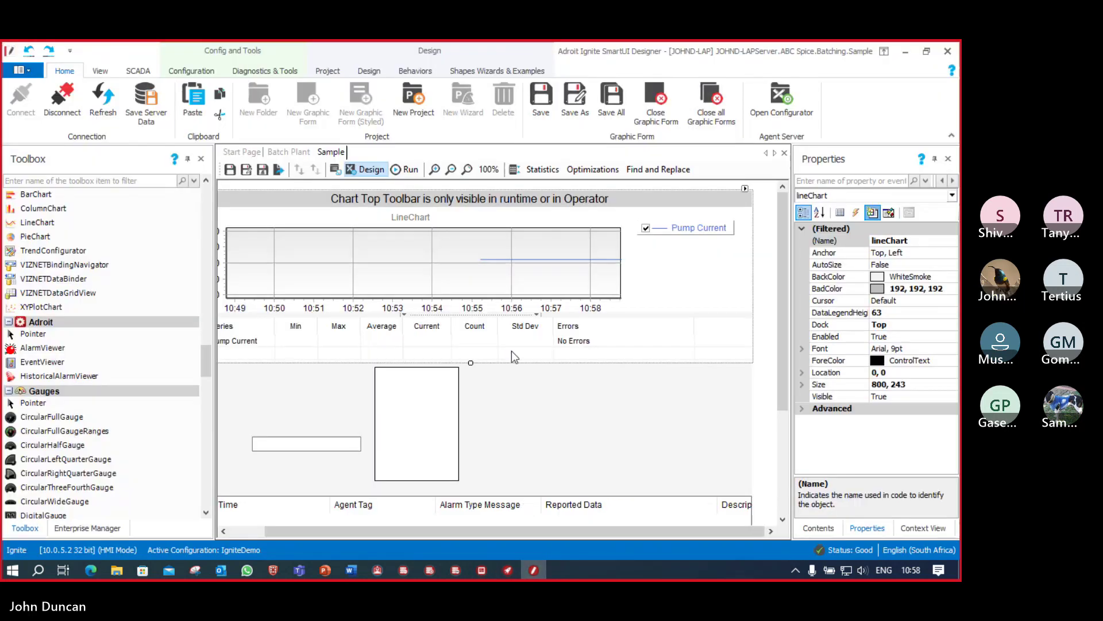
{"action": "left_click", "coordinate": [289, 151]}
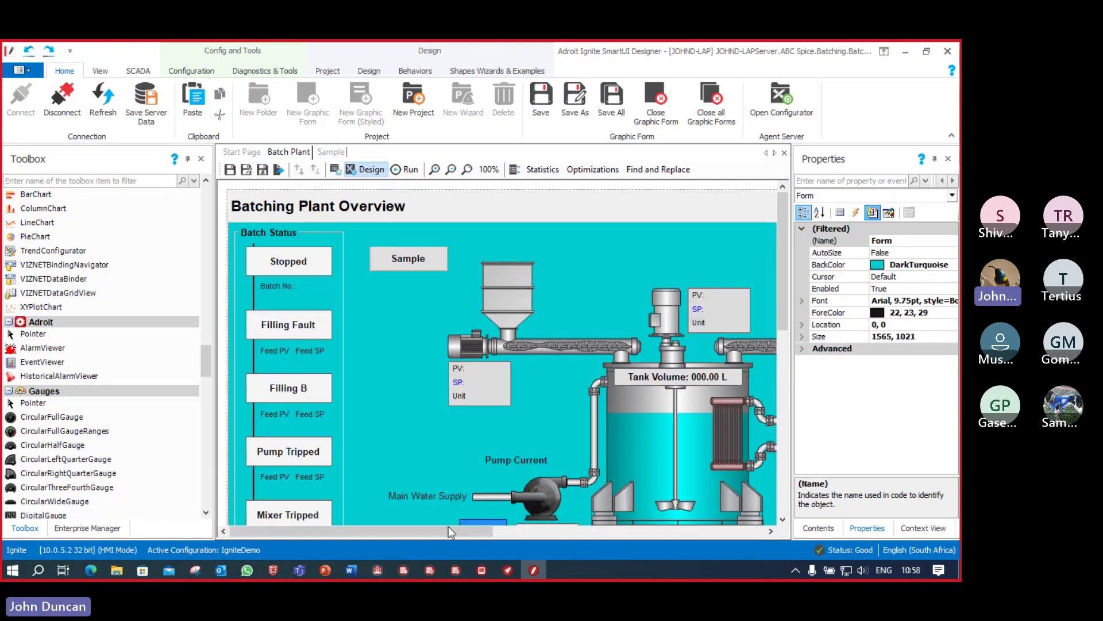
{"action": "left_click_drag", "start_coordinate": [449, 526], "coordinate": [384, 511]}
{"action": "left_click", "coordinate": [509, 572]}
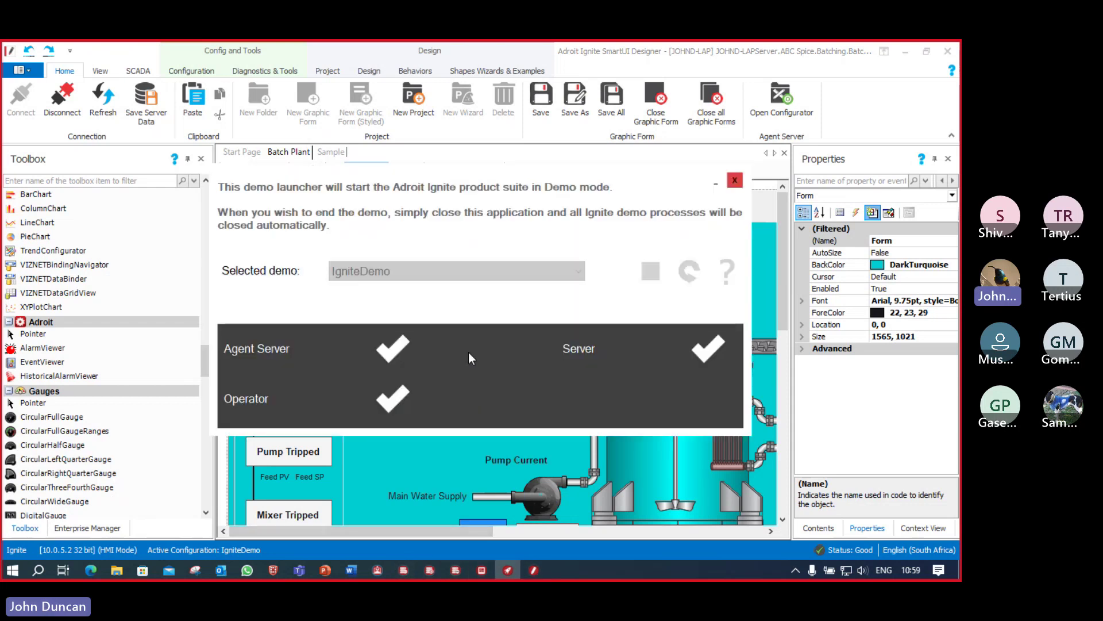
Step: End the running demo and revert the IgniteDemo configuration to its default state
{"action": "left_click", "coordinate": [652, 271]}
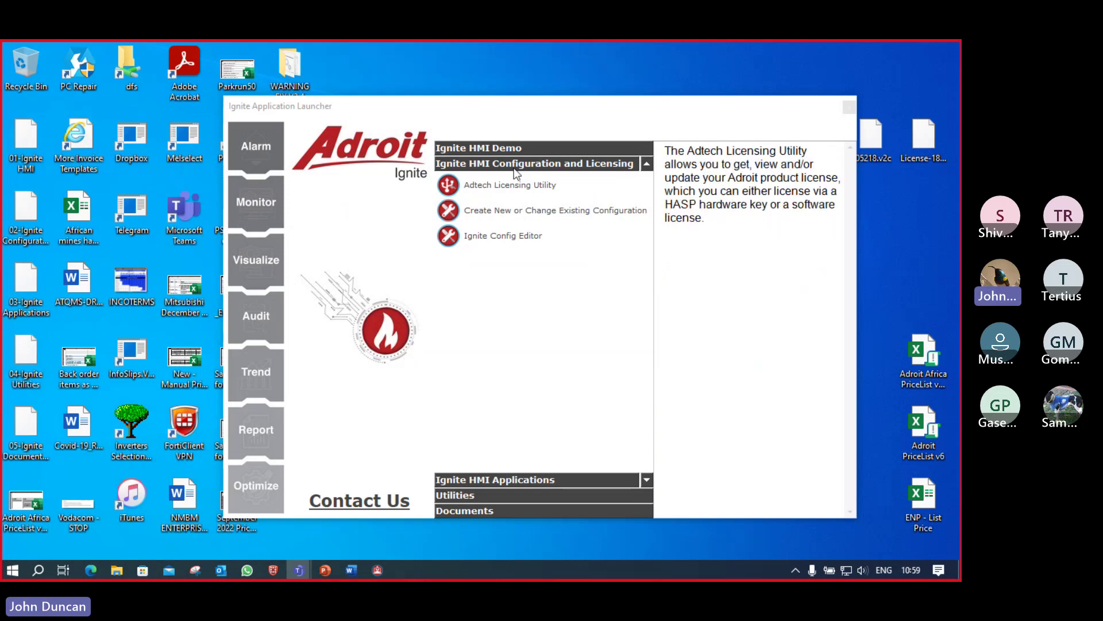
{"action": "left_click", "coordinate": [501, 147]}
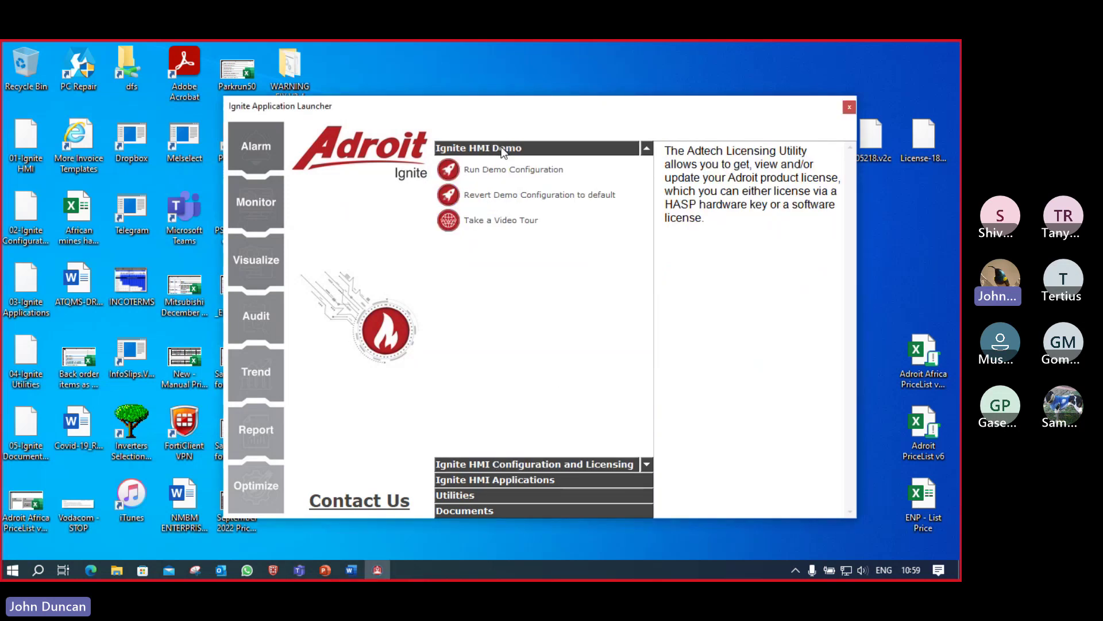
{"action": "left_click", "coordinate": [515, 202]}
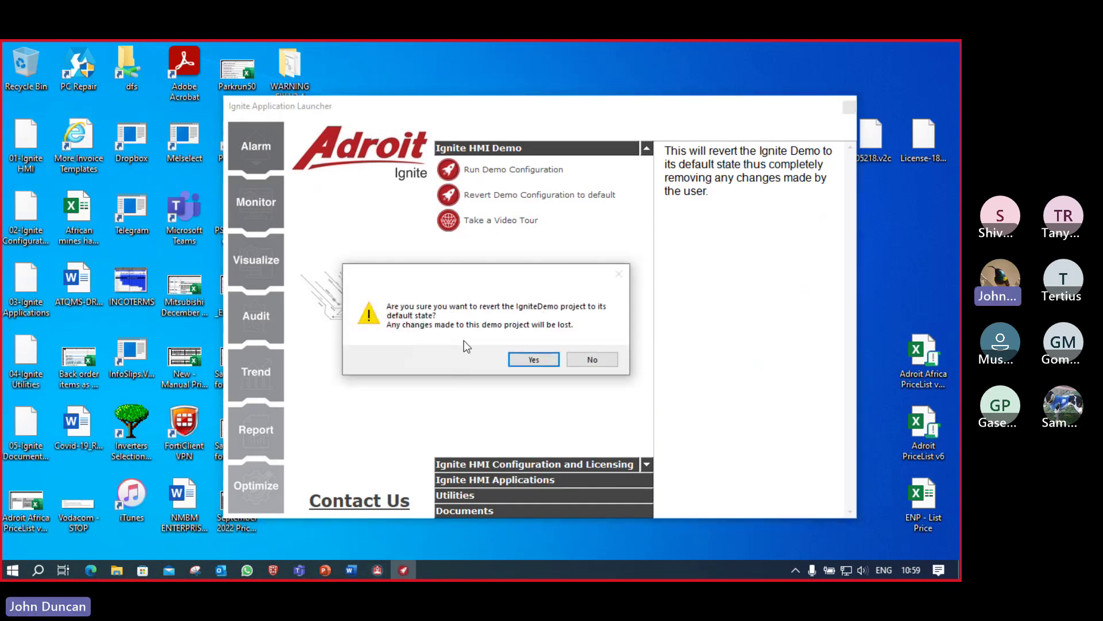
{"action": "left_click", "coordinate": [535, 360]}
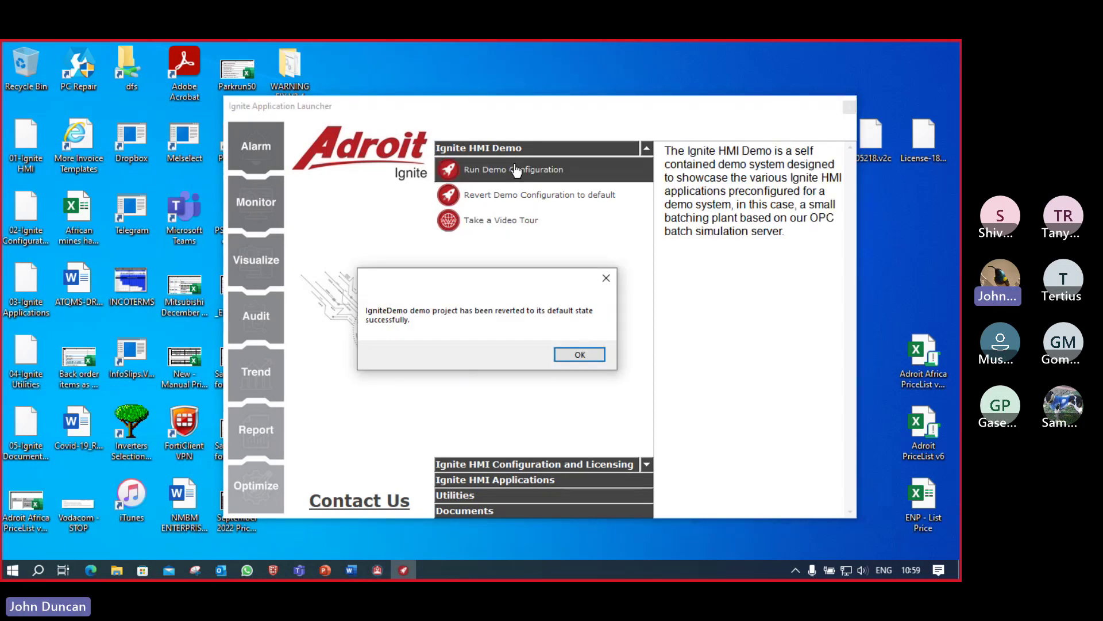
{"action": "left_click", "coordinate": [575, 353]}
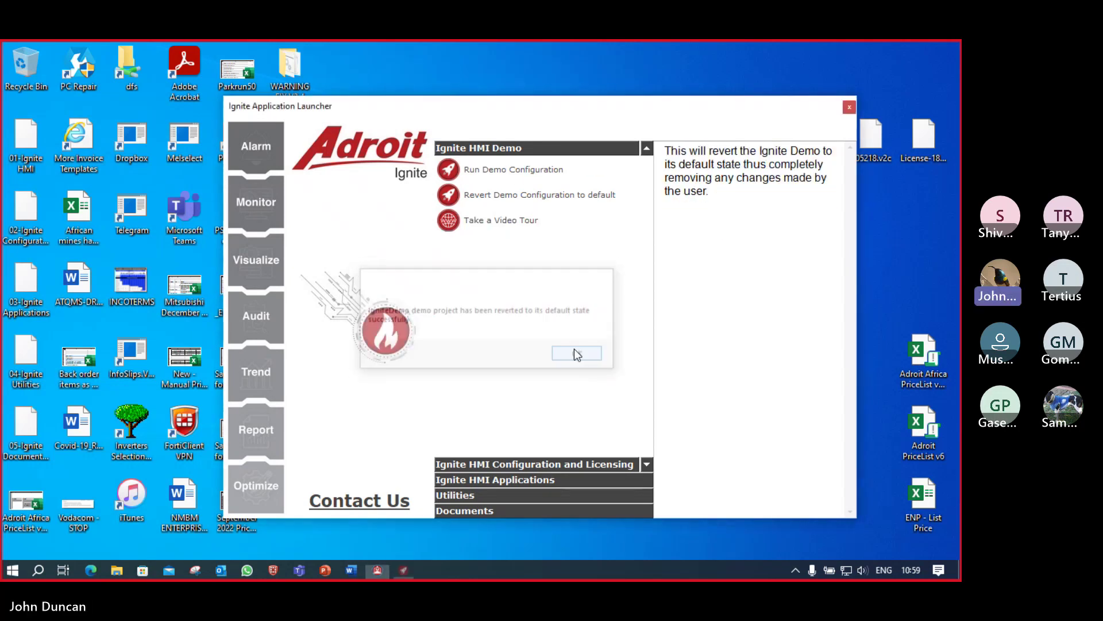
{"action": "left_click", "coordinate": [510, 179]}
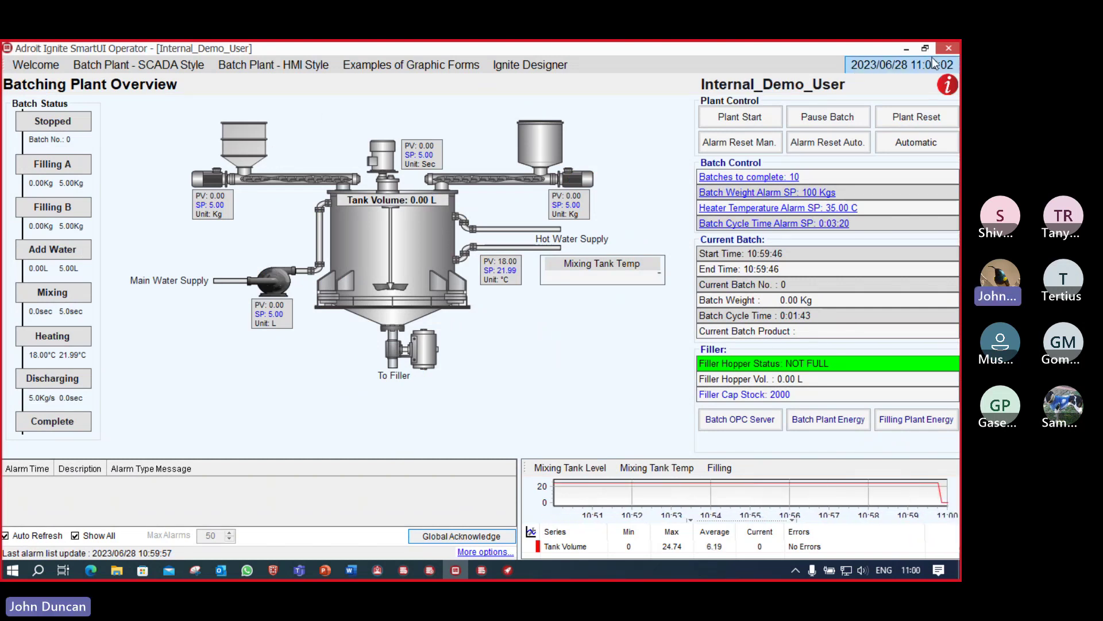
{"action": "mouse_move", "coordinate": [508, 572]}
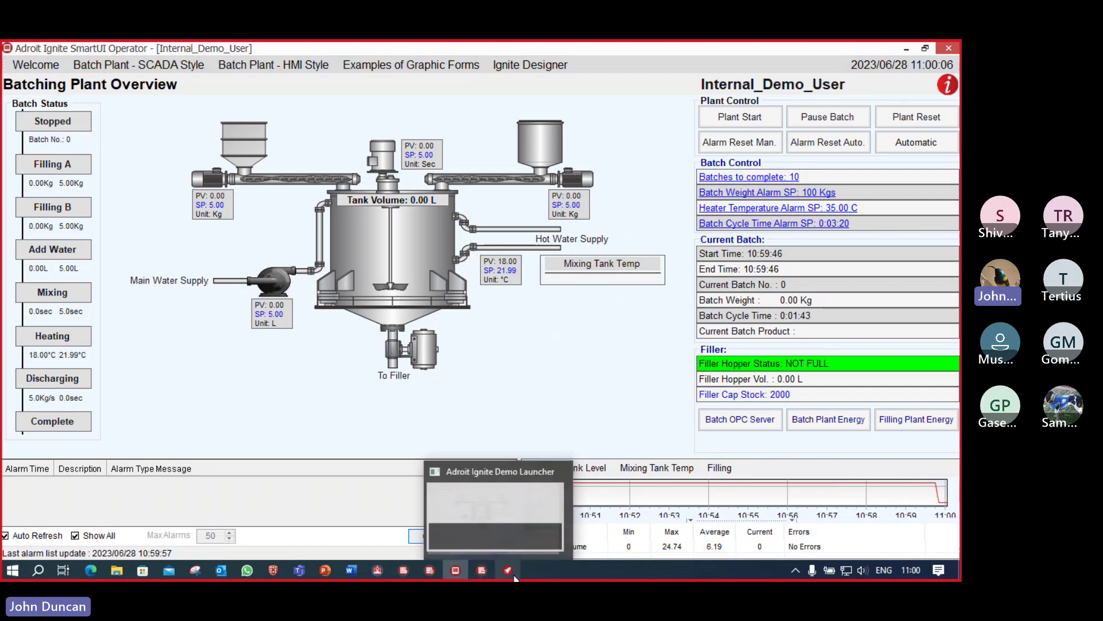
{"action": "left_click", "coordinate": [510, 575]}
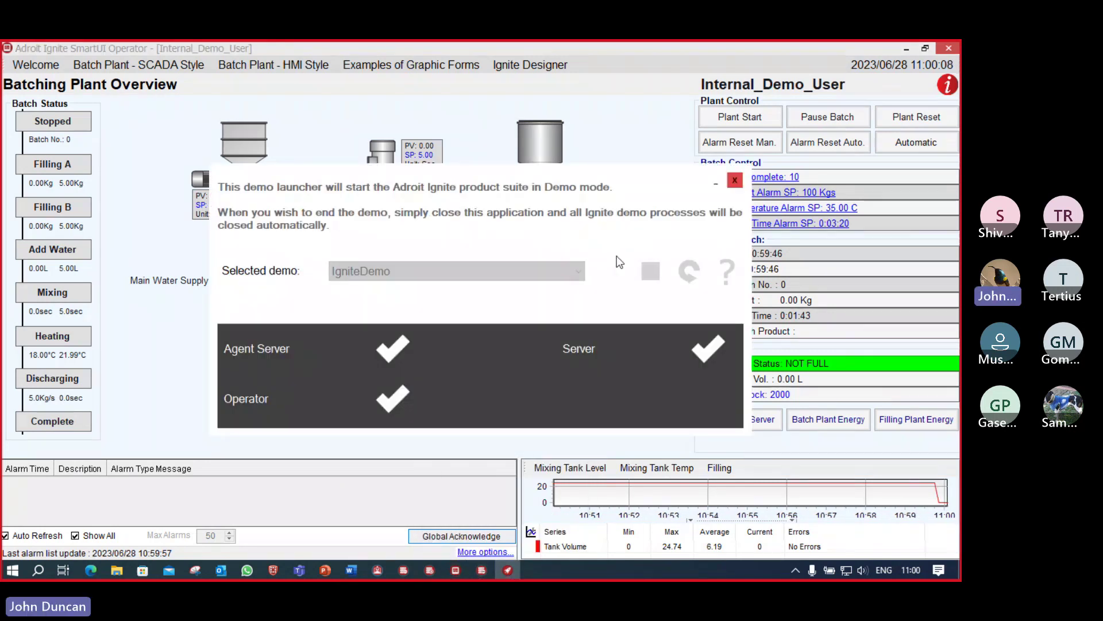
{"action": "left_click", "coordinate": [653, 276]}
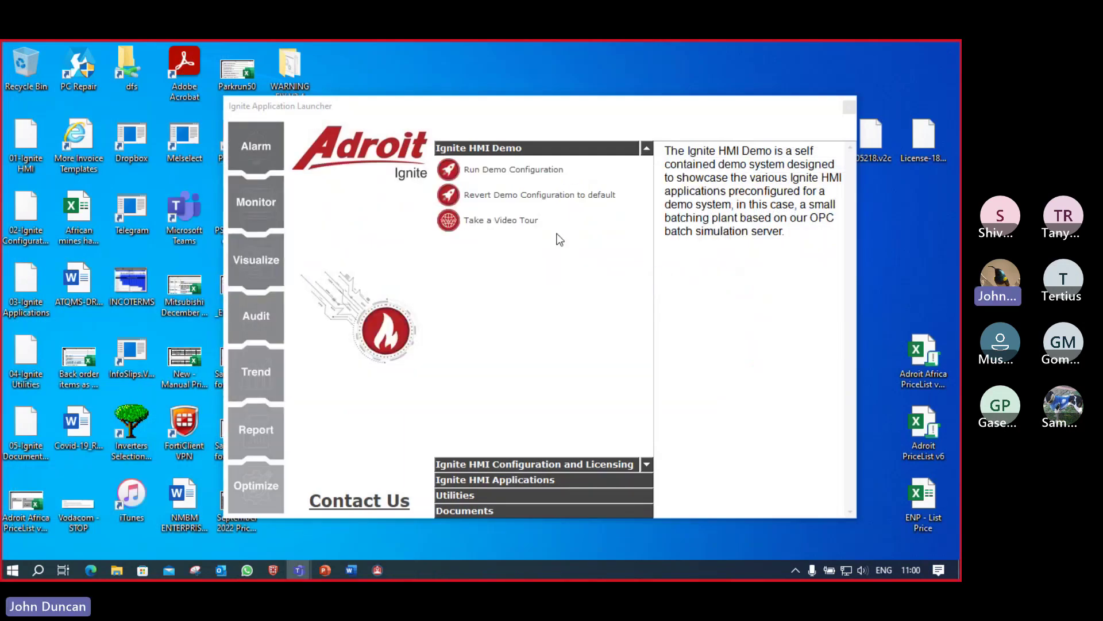
Step: Create a configuration named MyProject with default projects but without default datasources
{"action": "left_click", "coordinate": [538, 466]}
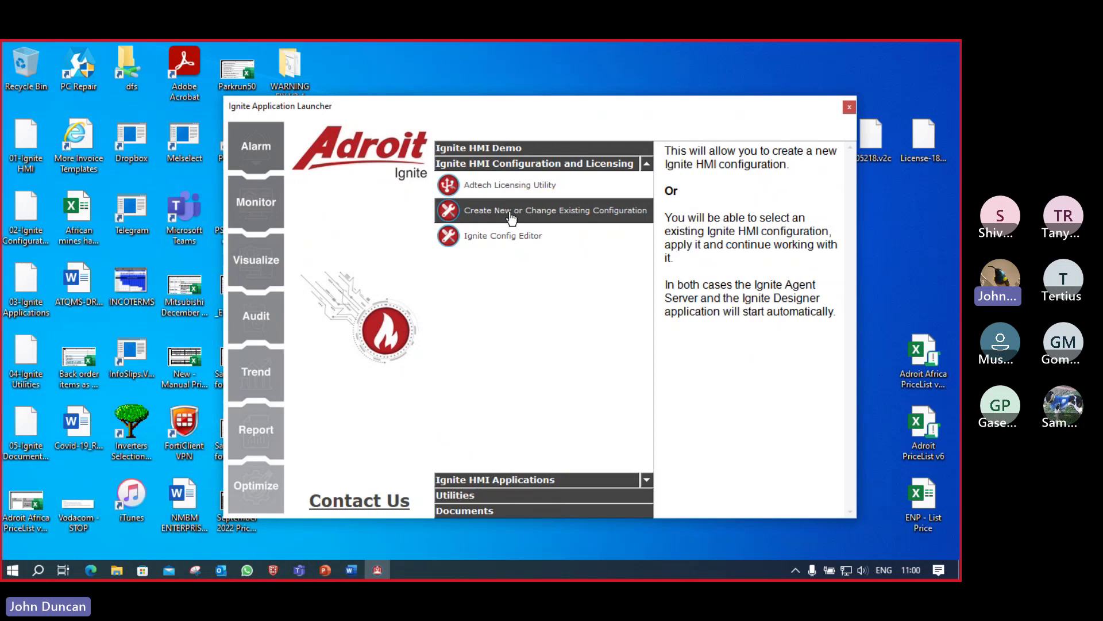
{"action": "left_click", "coordinate": [511, 217]}
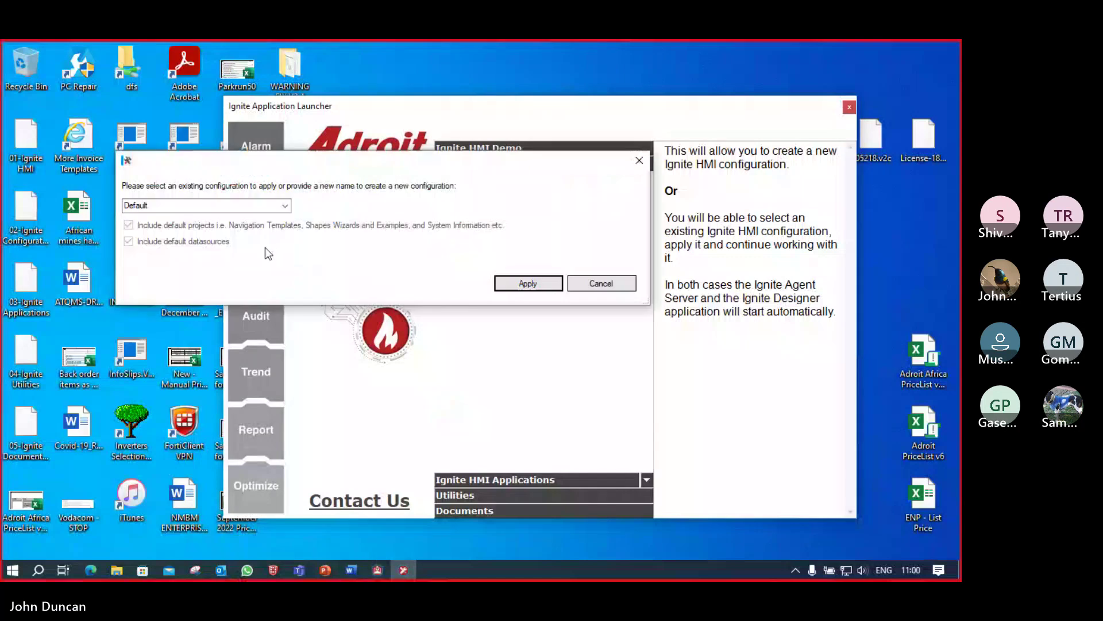
{"action": "left_click", "coordinate": [285, 206]}
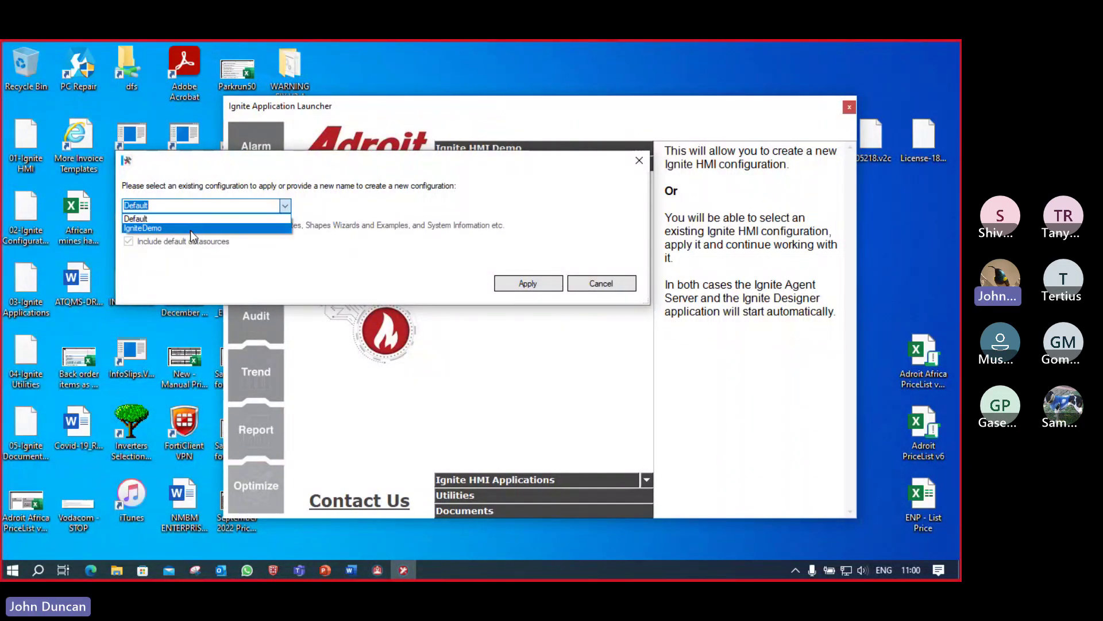
{"action": "left_click", "coordinate": [190, 205]}
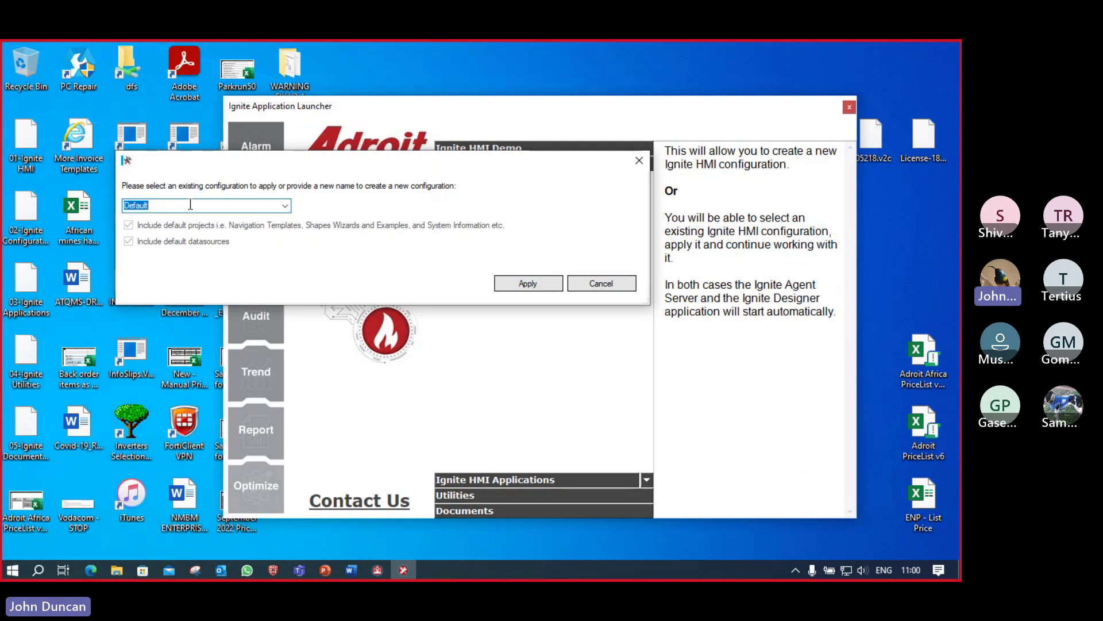
{"action": "type", "text": "MyPro"}
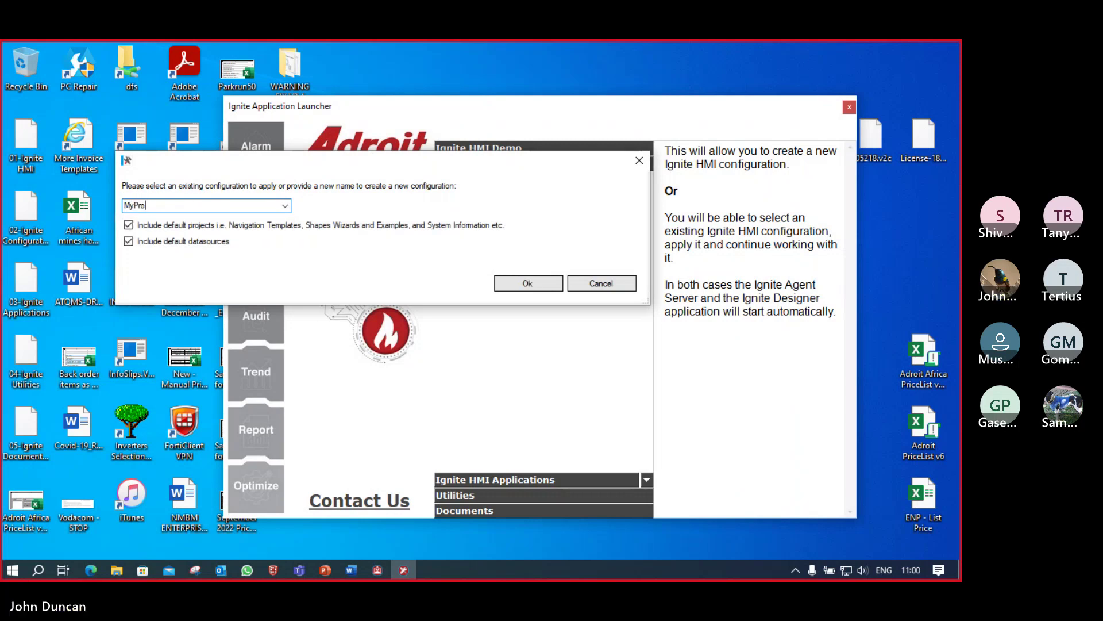
{"action": "type", "text": "ject"}
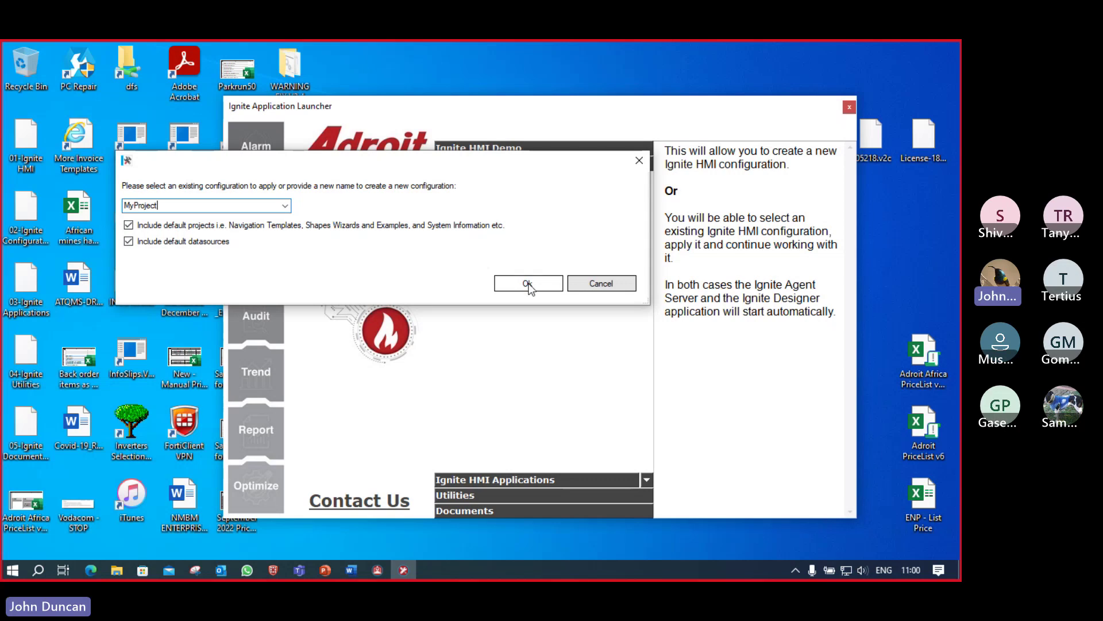
{"action": "left_click", "coordinate": [129, 241]}
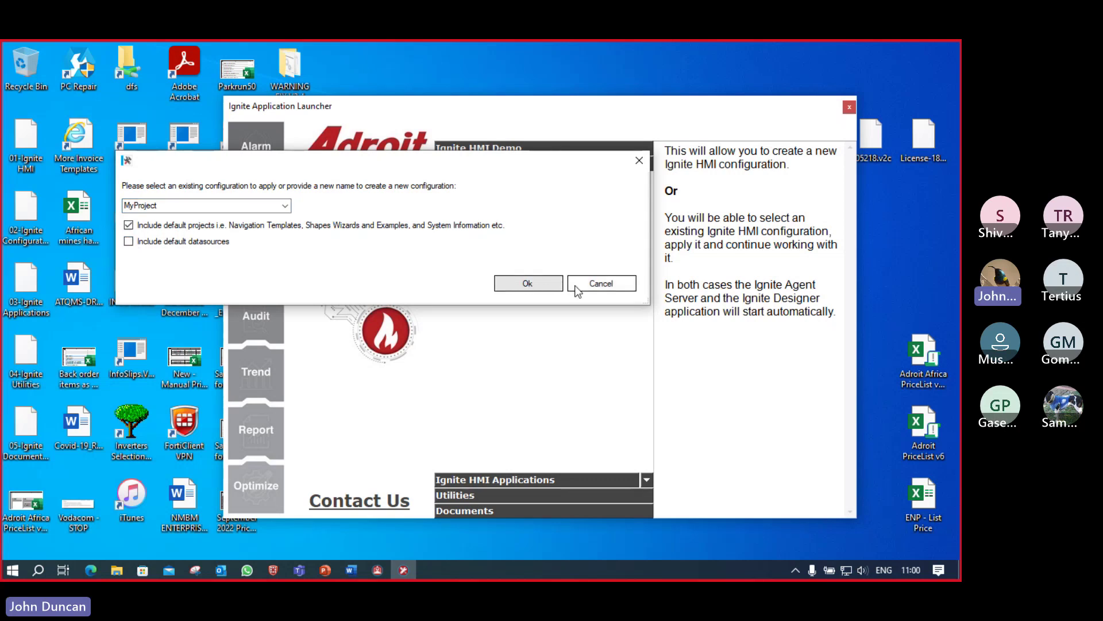
{"action": "left_click", "coordinate": [529, 283]}
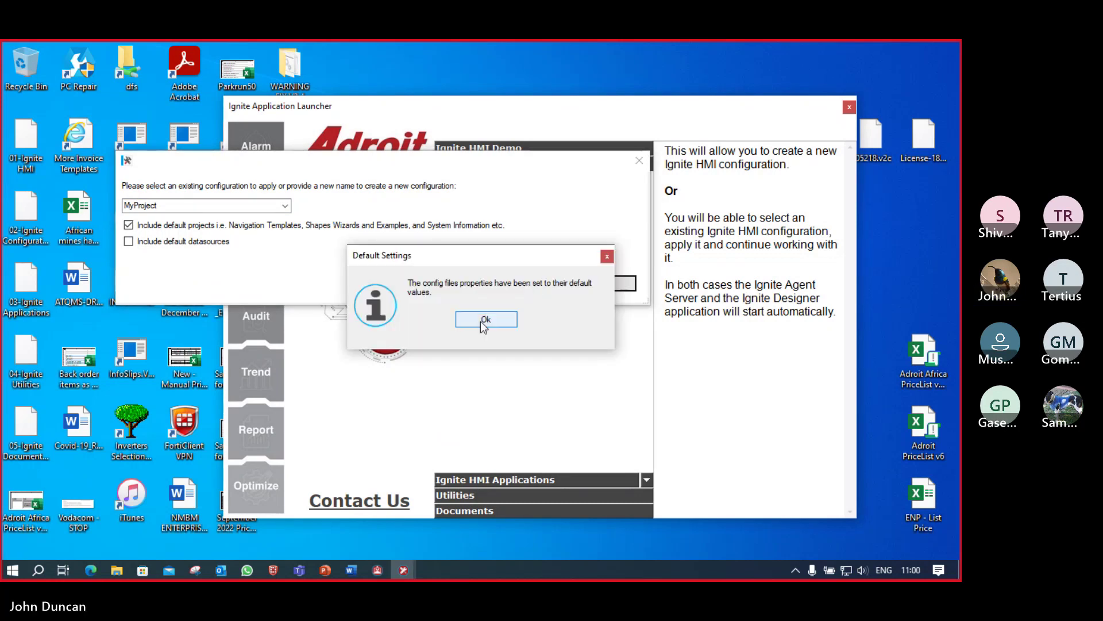
{"action": "left_click", "coordinate": [486, 323]}
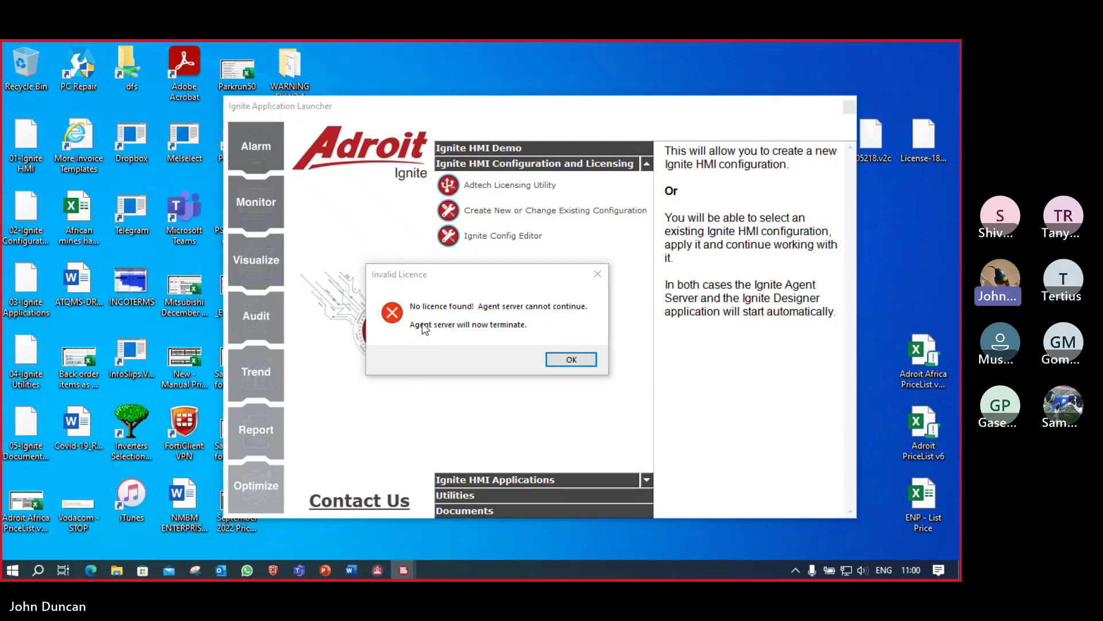
Step: Dismiss the licence error and start Ignite Agent Server on a timed licence, accepting the agreement
{"action": "left_click", "coordinate": [575, 363]}
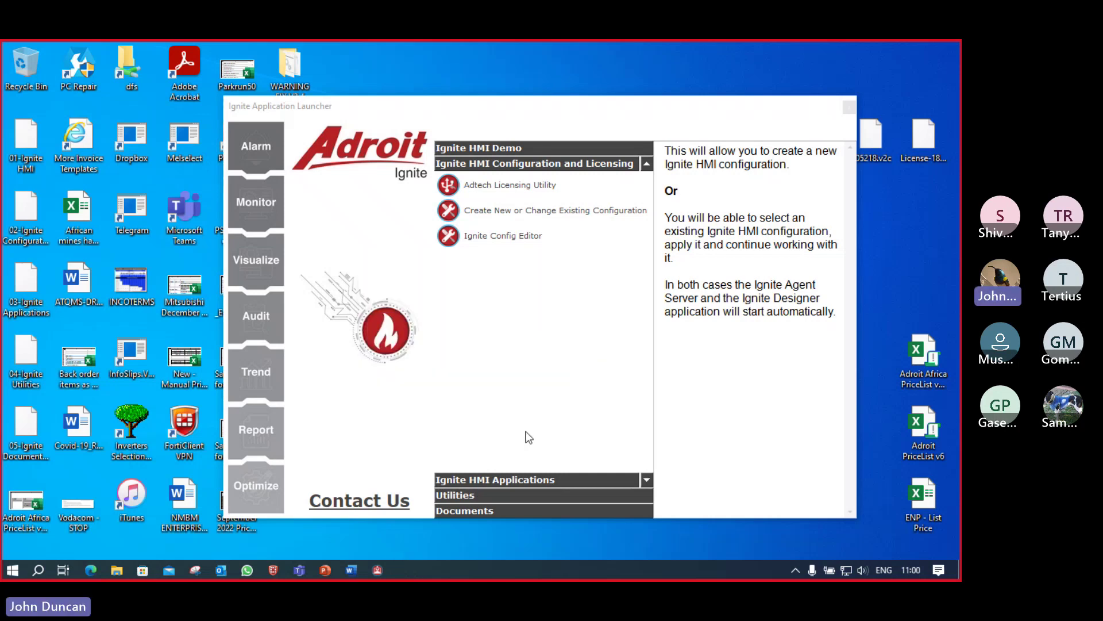
{"action": "left_click", "coordinate": [520, 479]}
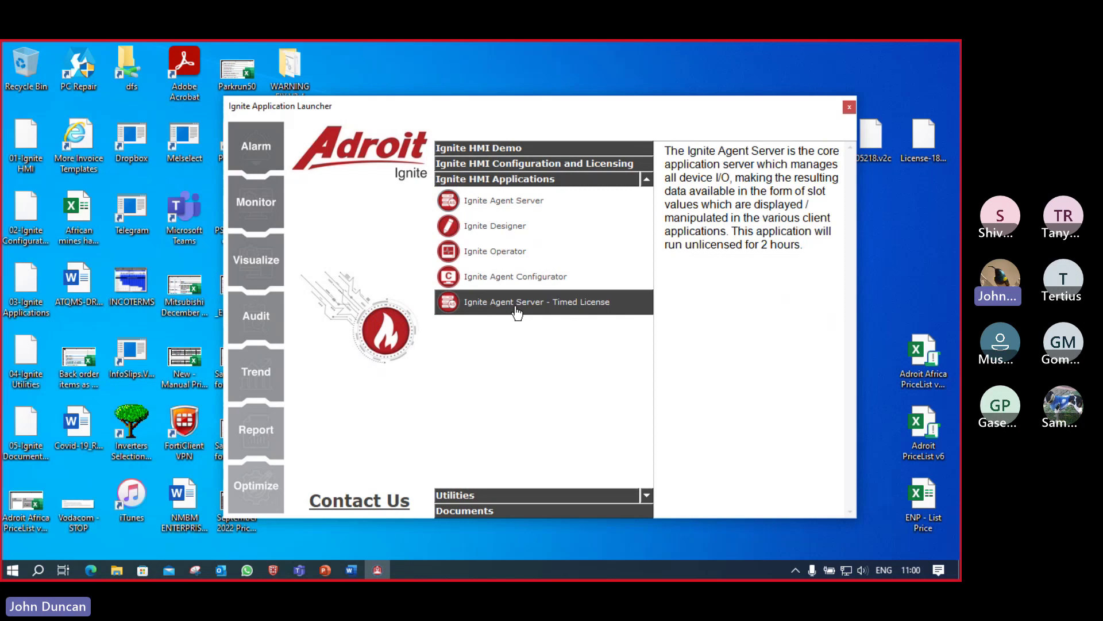
{"action": "left_click", "coordinate": [517, 313]}
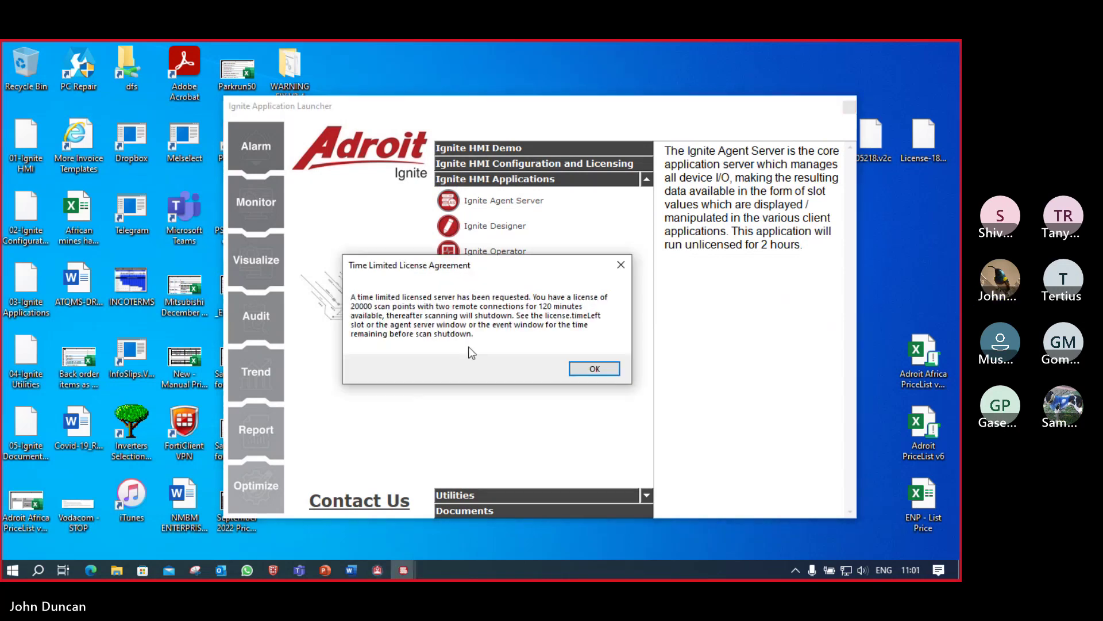
{"action": "left_click", "coordinate": [596, 370]}
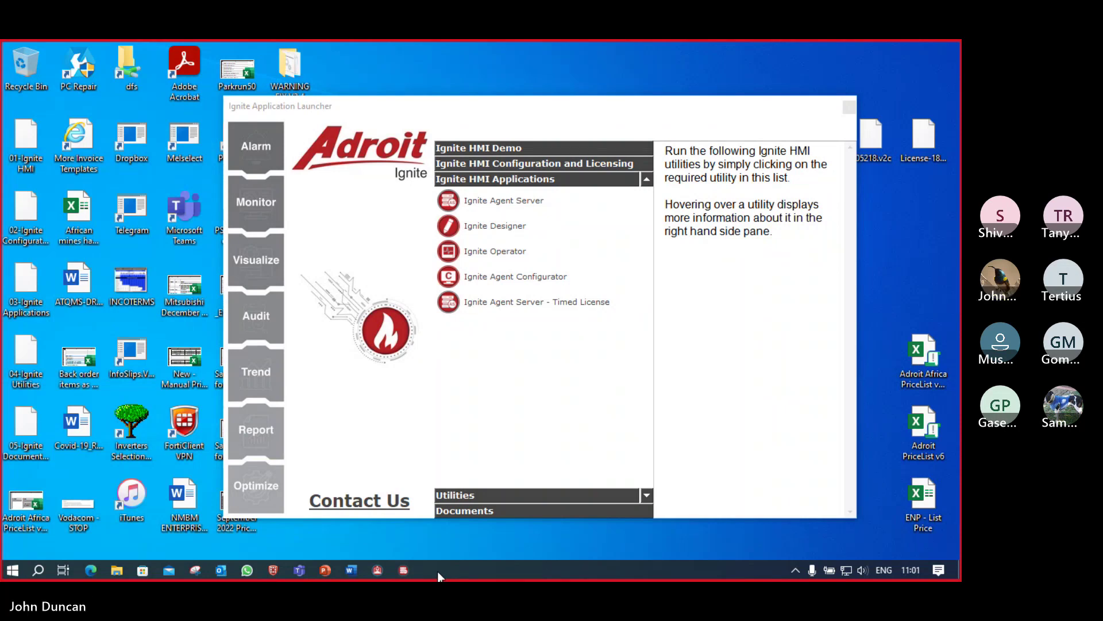
Step: Check the agent server log and Smart UI server windows, minimize both, and launch Ignite Designer
{"action": "left_click", "coordinate": [405, 569]}
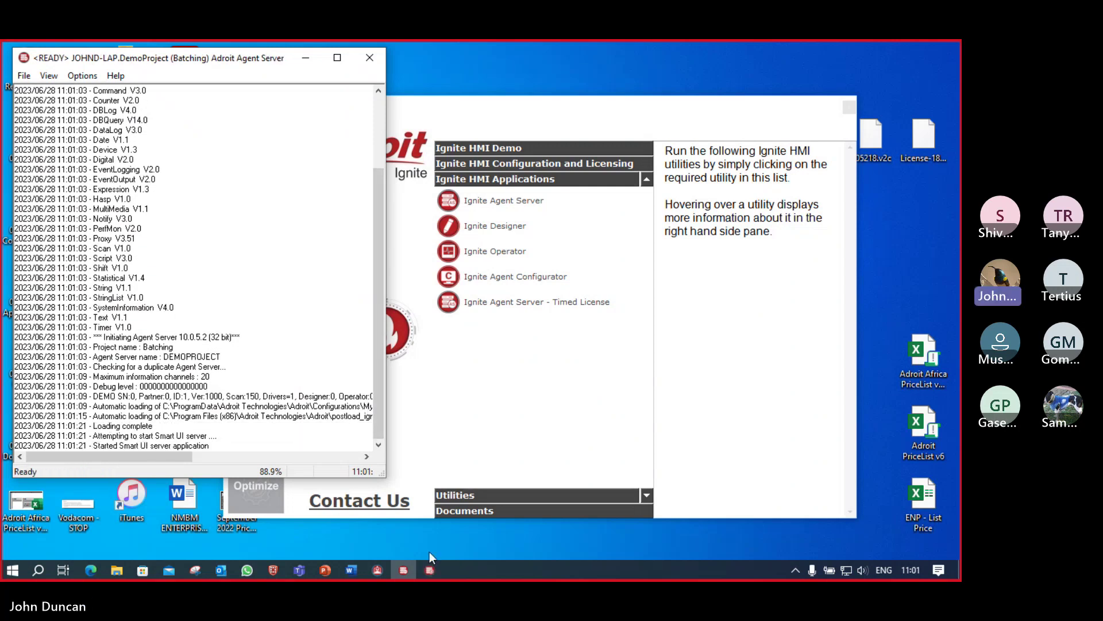
{"action": "left_click", "coordinate": [431, 570]}
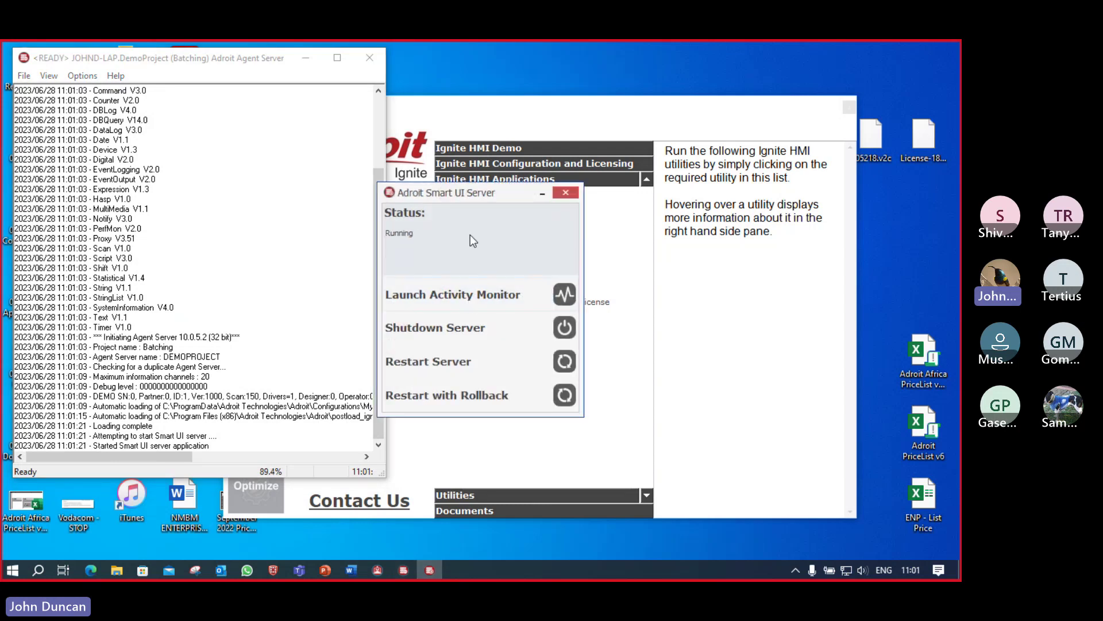
{"action": "left_click", "coordinate": [544, 194]}
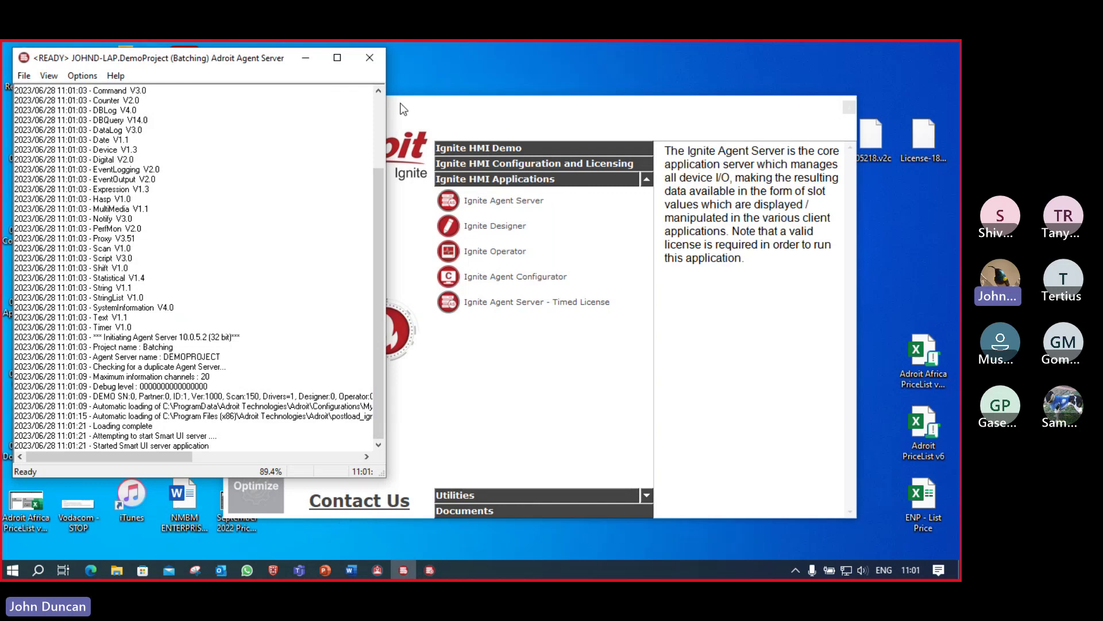
{"action": "left_click", "coordinate": [306, 60]}
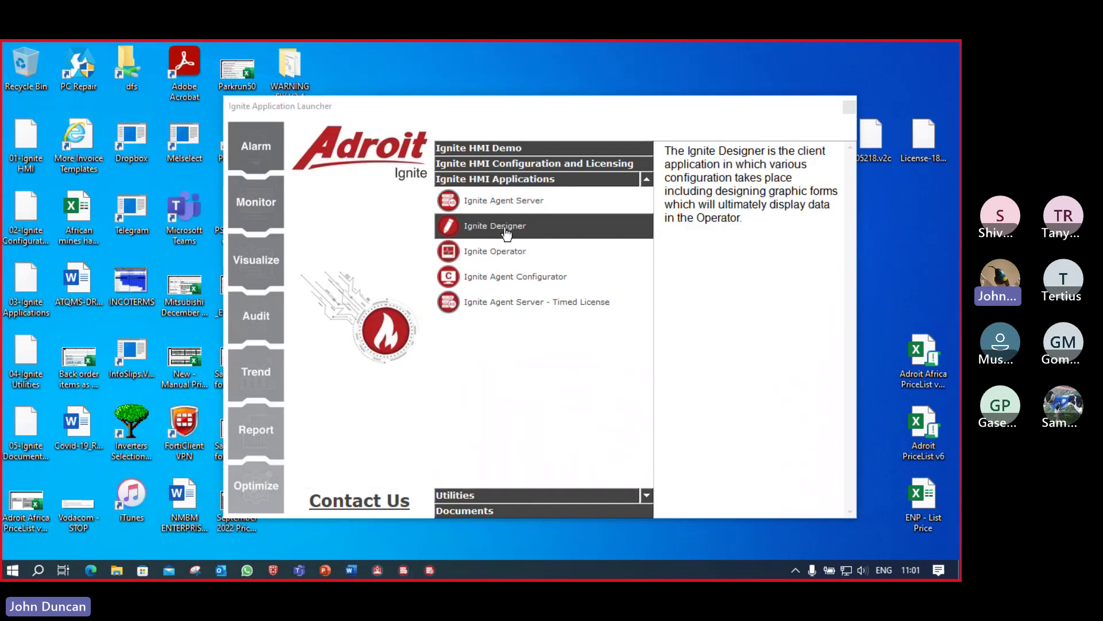
{"action": "left_click", "coordinate": [427, 401]}
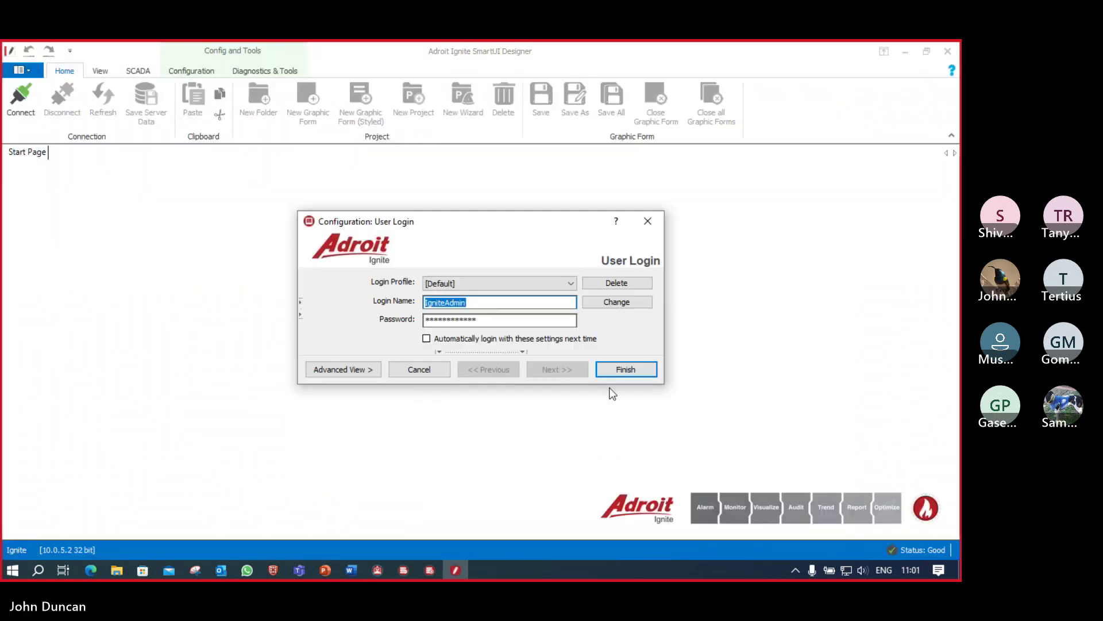
Step: Log in to the designer on MyProject and close the bottom docked panels, including Levels and Layers and Watches
{"action": "left_click", "coordinate": [634, 370]}
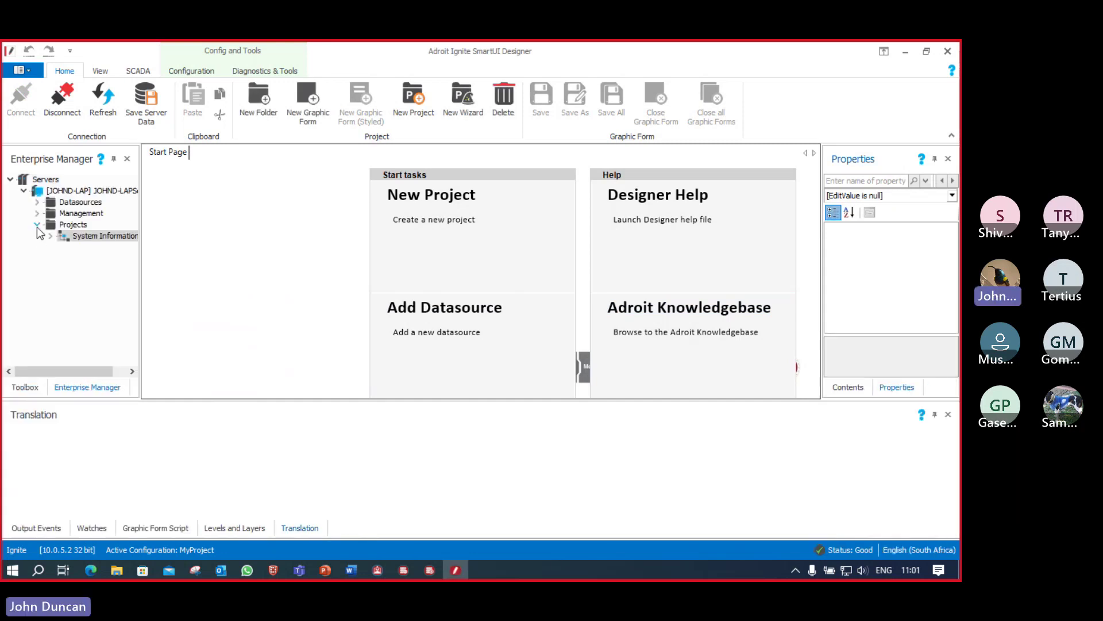
{"action": "left_click", "coordinate": [37, 226]}
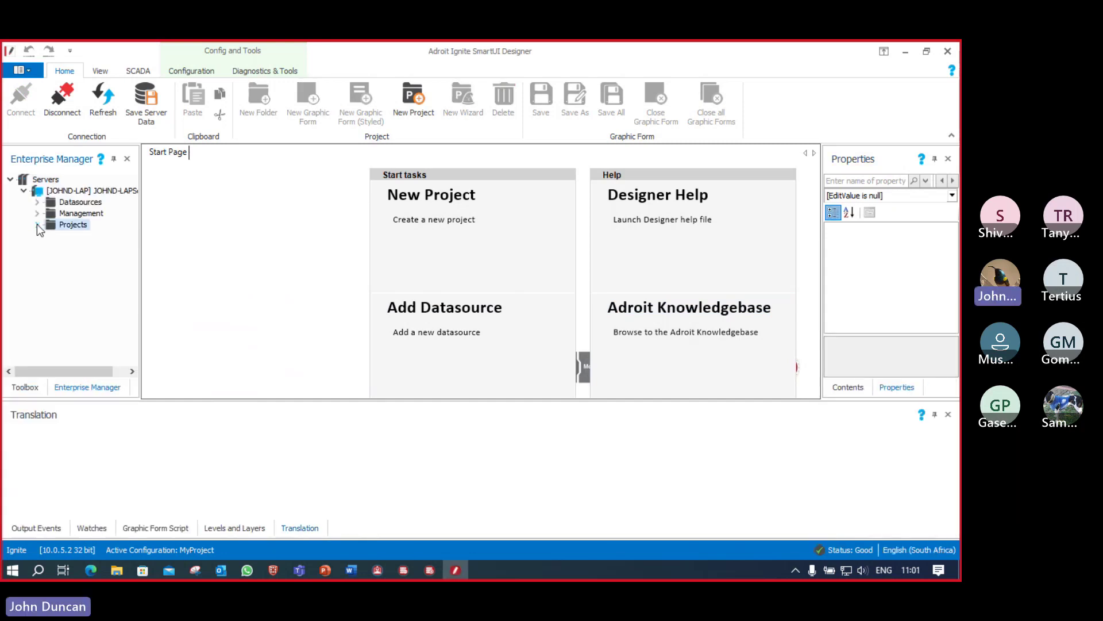
{"action": "left_click", "coordinate": [949, 414]}
{"action": "left_click", "coordinate": [949, 415]}
{"action": "left_click", "coordinate": [947, 415]}
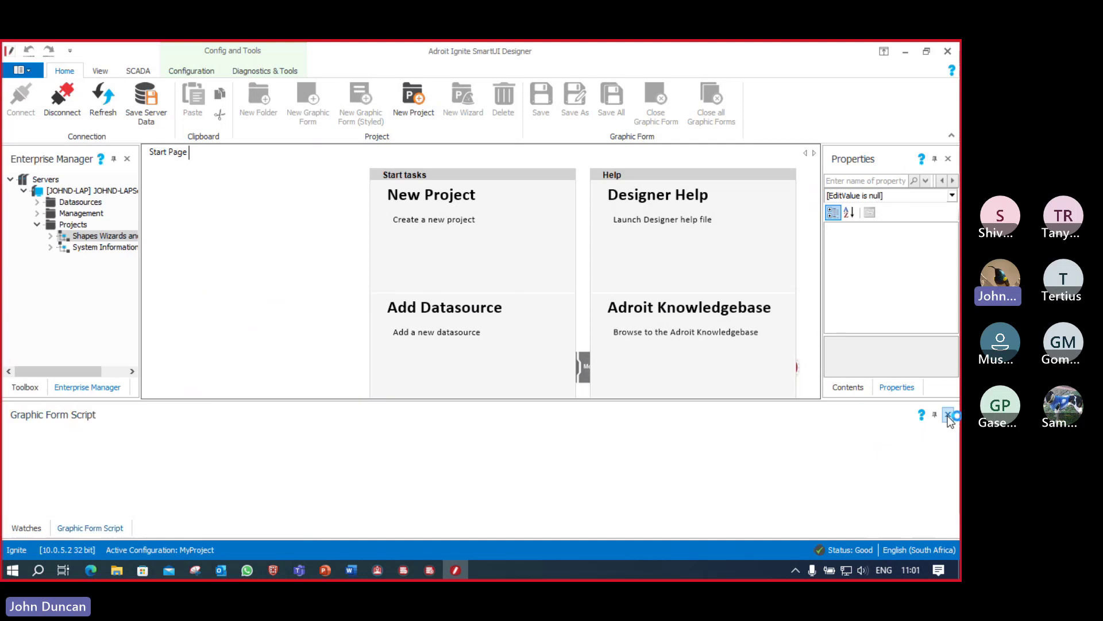
{"action": "left_click", "coordinate": [947, 416]}
{"action": "left_click", "coordinate": [948, 415]}
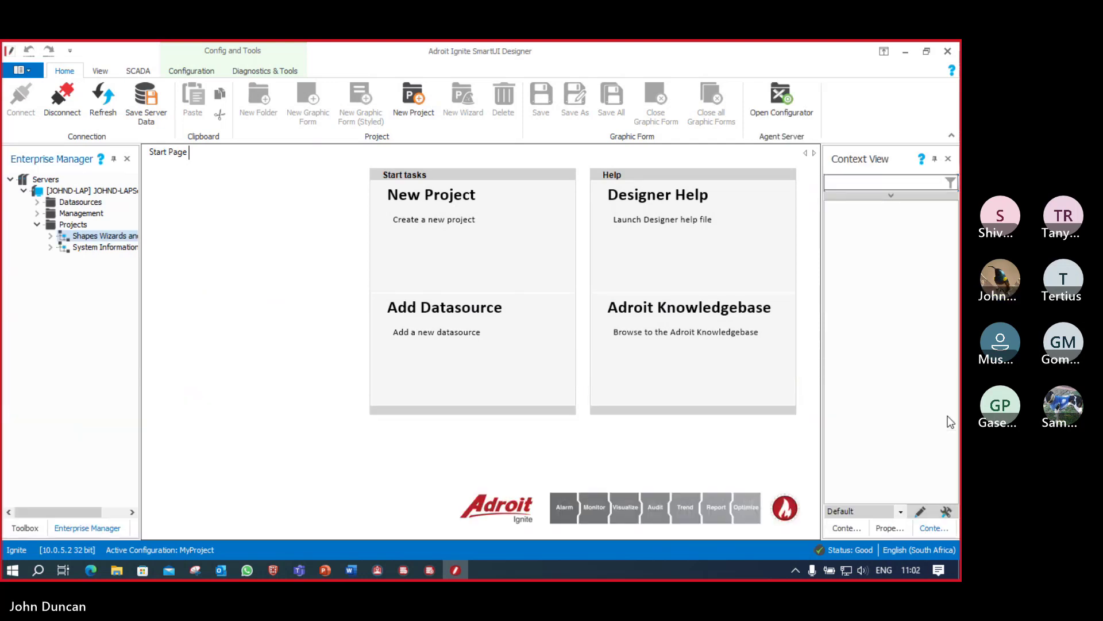
{"action": "left_click", "coordinate": [81, 228]}
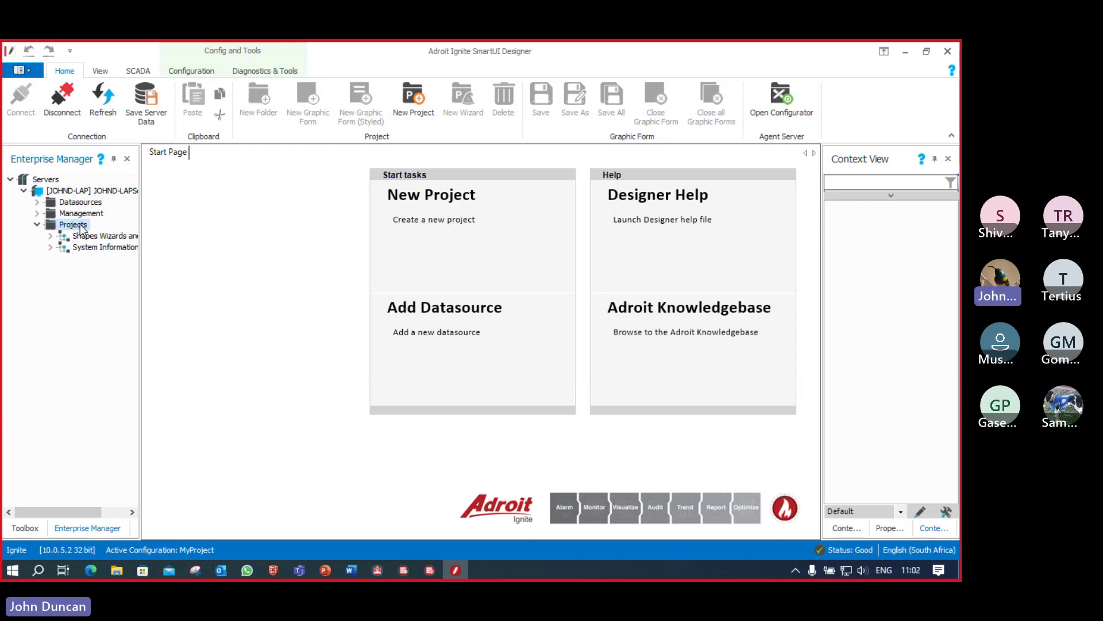
Step: Add a new project named Project1
{"action": "left_click", "coordinate": [412, 105]}
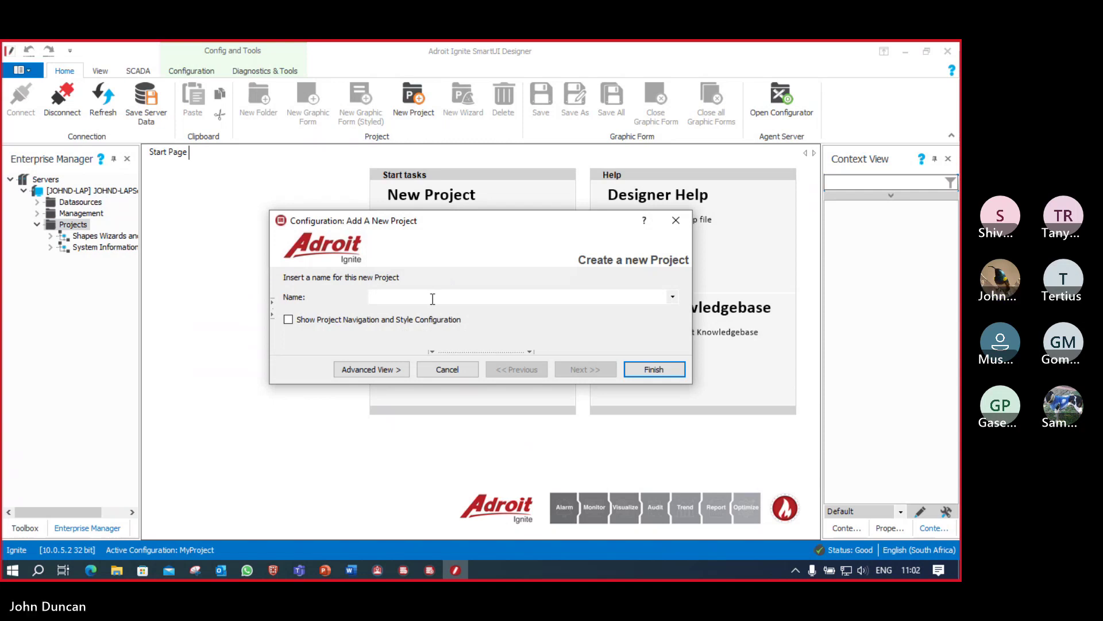
{"action": "type", "text": "Project1"}
{"action": "left_click", "coordinate": [656, 371]}
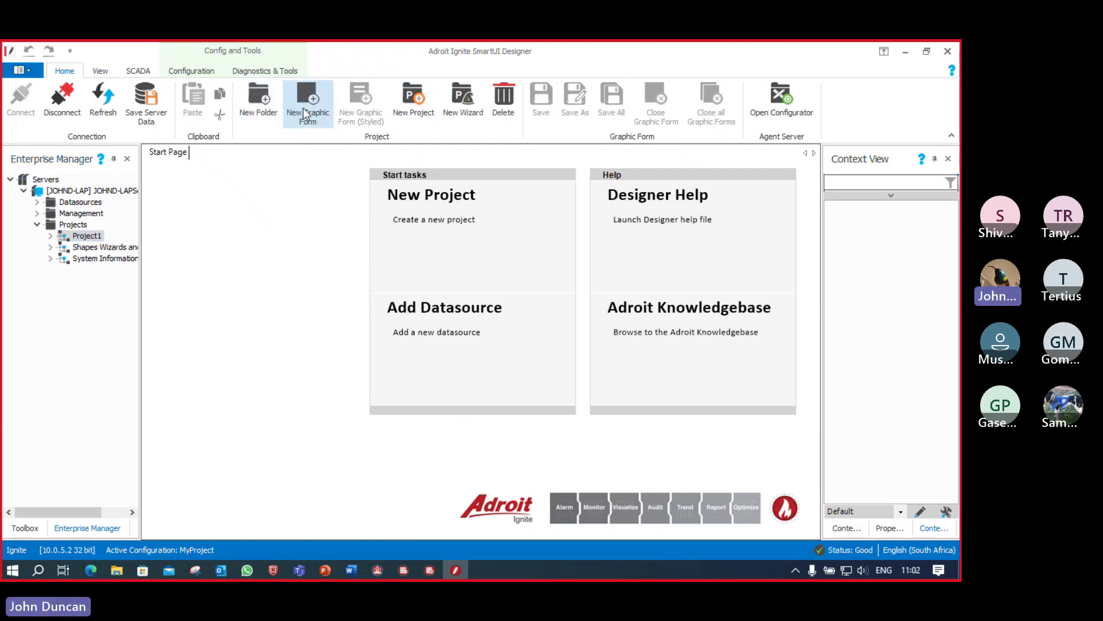
Step: Create a folder under Project1 and rename it Batch
{"action": "left_click", "coordinate": [265, 111]}
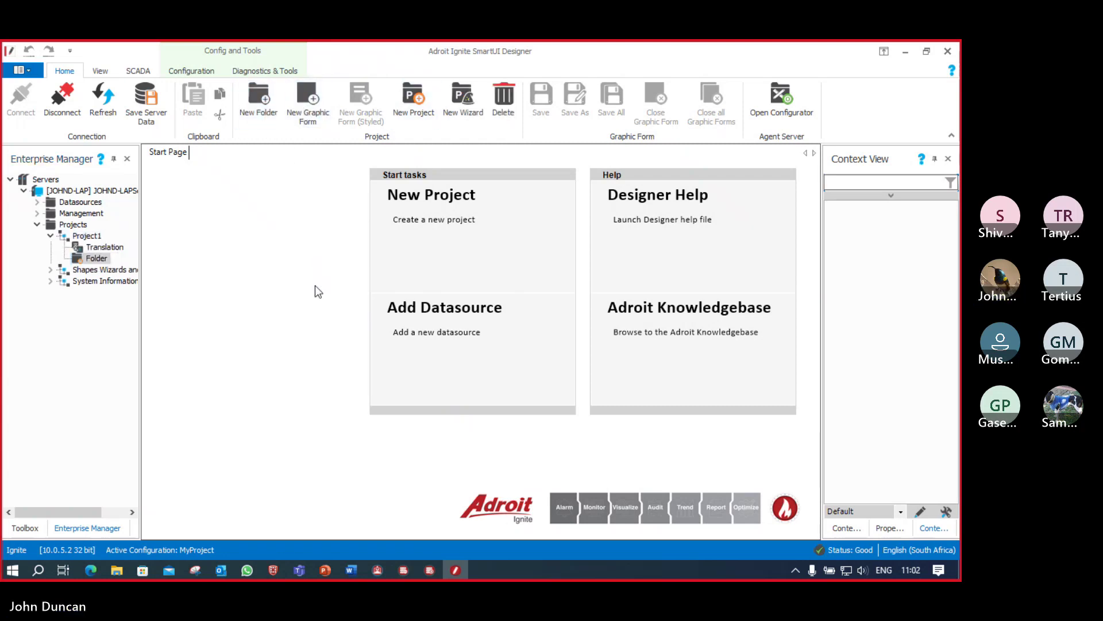
{"action": "left_click", "coordinate": [98, 258]}
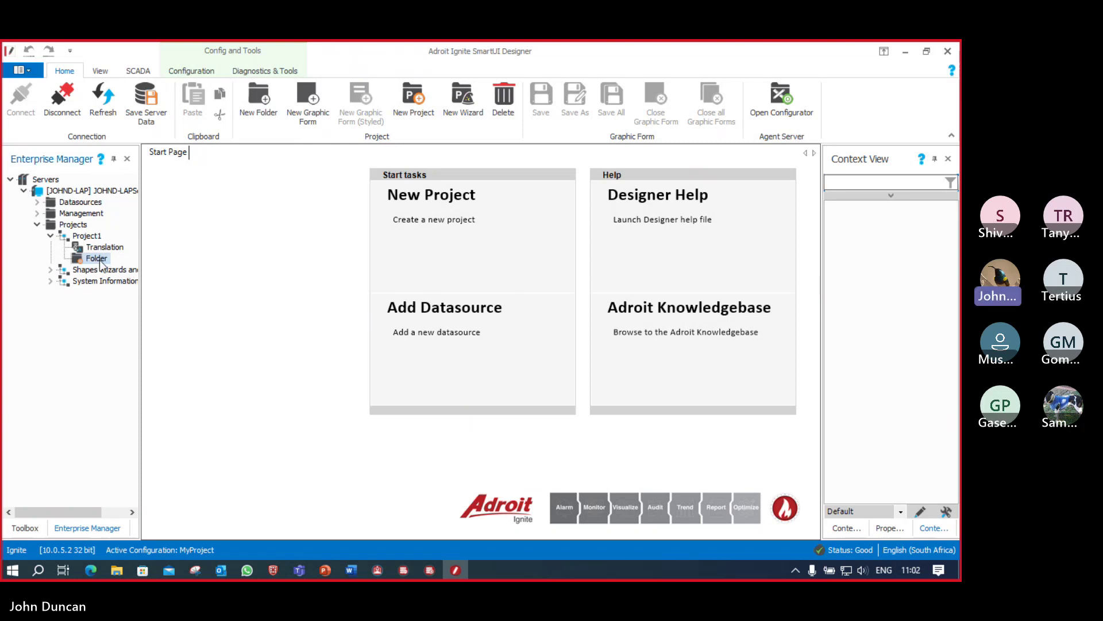
{"action": "left_click_drag", "start_coordinate": [108, 257], "coordinate": [86, 259]}
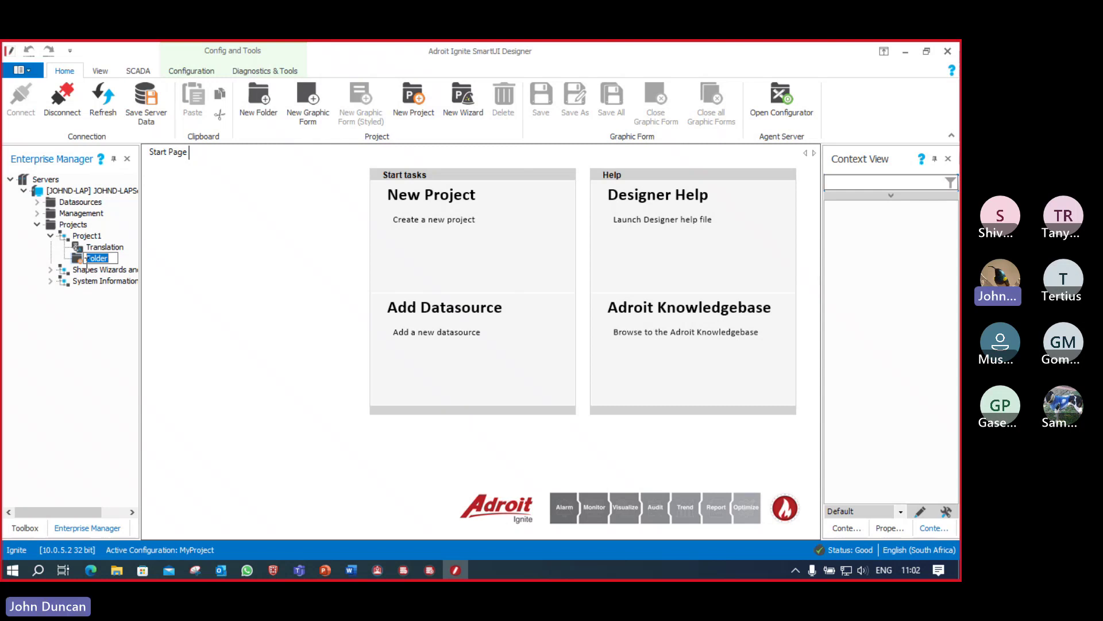
{"action": "type", "text": "Batch"}
{"action": "key", "text": "Return"}
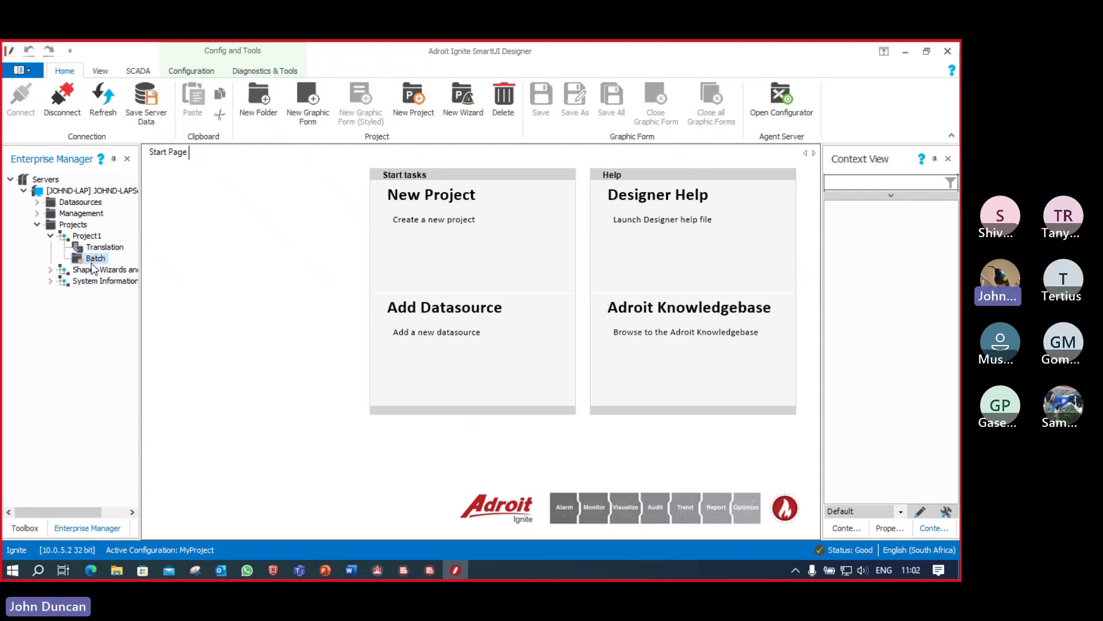
Step: Create a graphic form Test001 in Batch and verify its 1024 × 768 size
{"action": "left_click", "coordinate": [310, 112]}
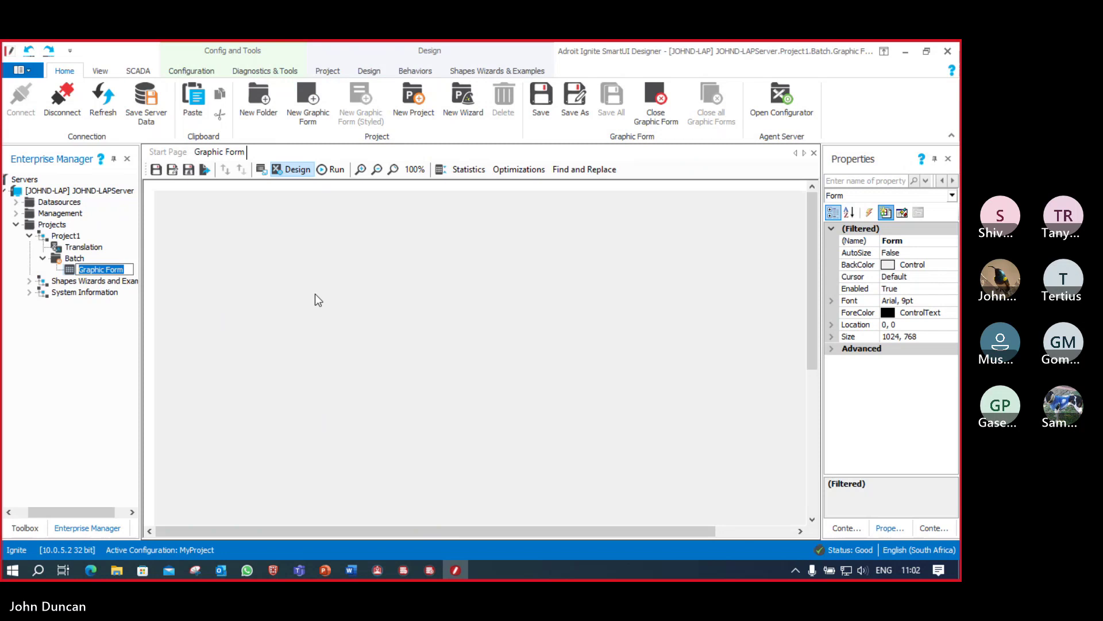
{"action": "type", "text": "Test001"}
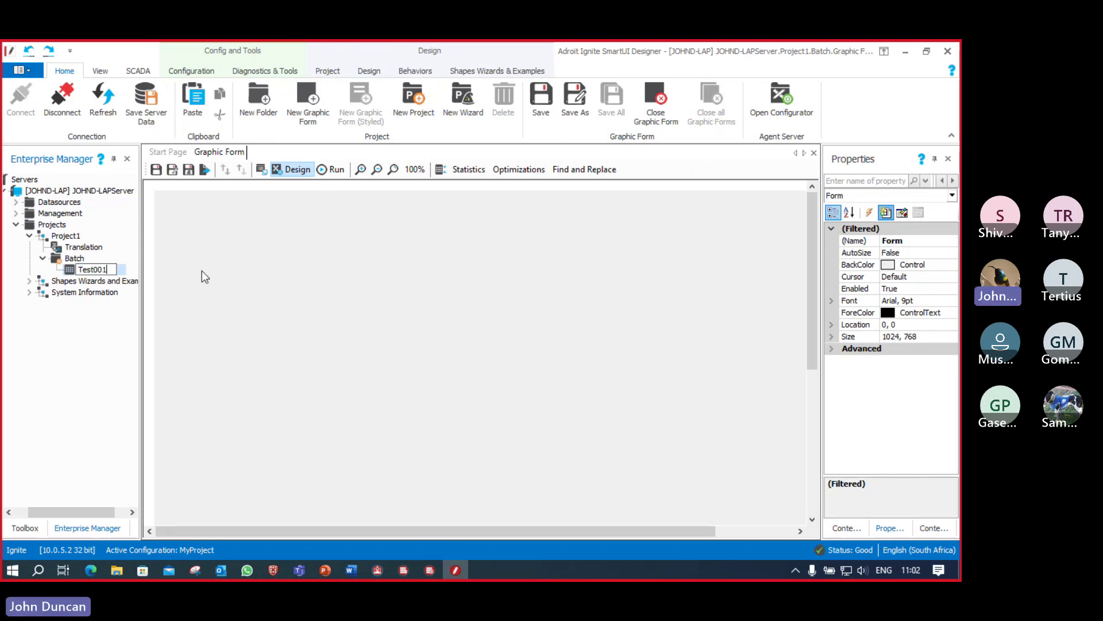
{"action": "key", "text": "Escape"}
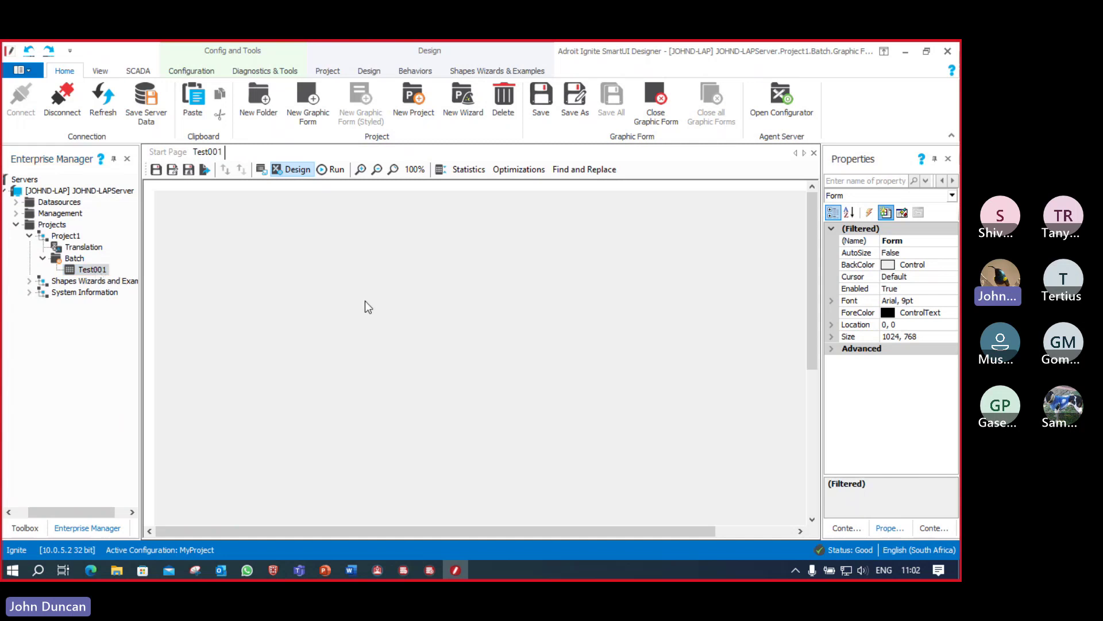
{"action": "left_click", "coordinate": [927, 337]}
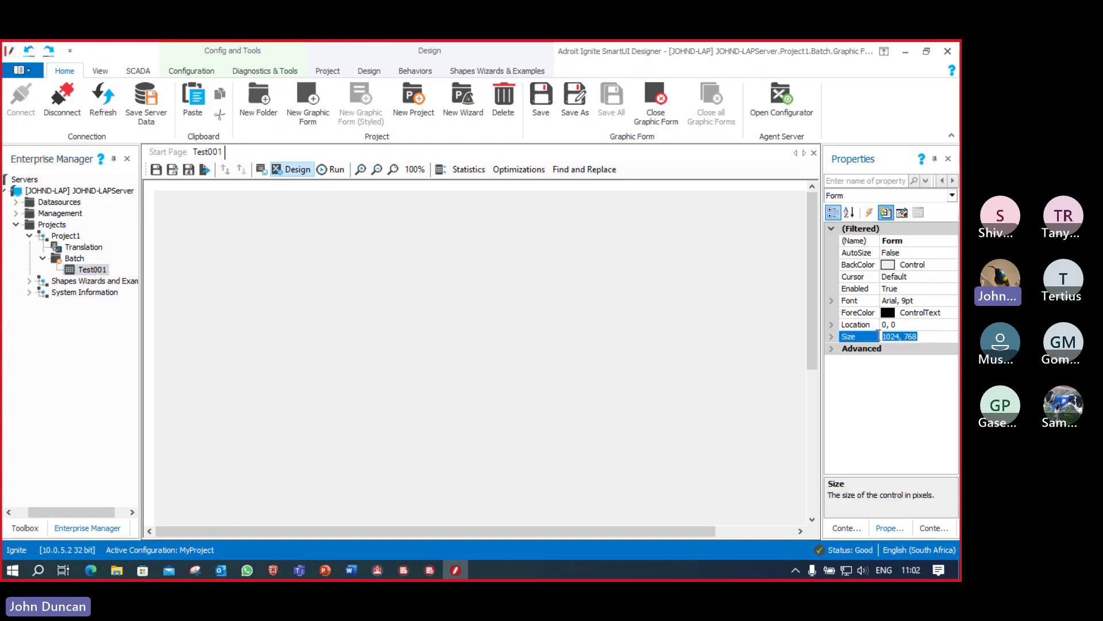
{"action": "left_click", "coordinate": [298, 307]}
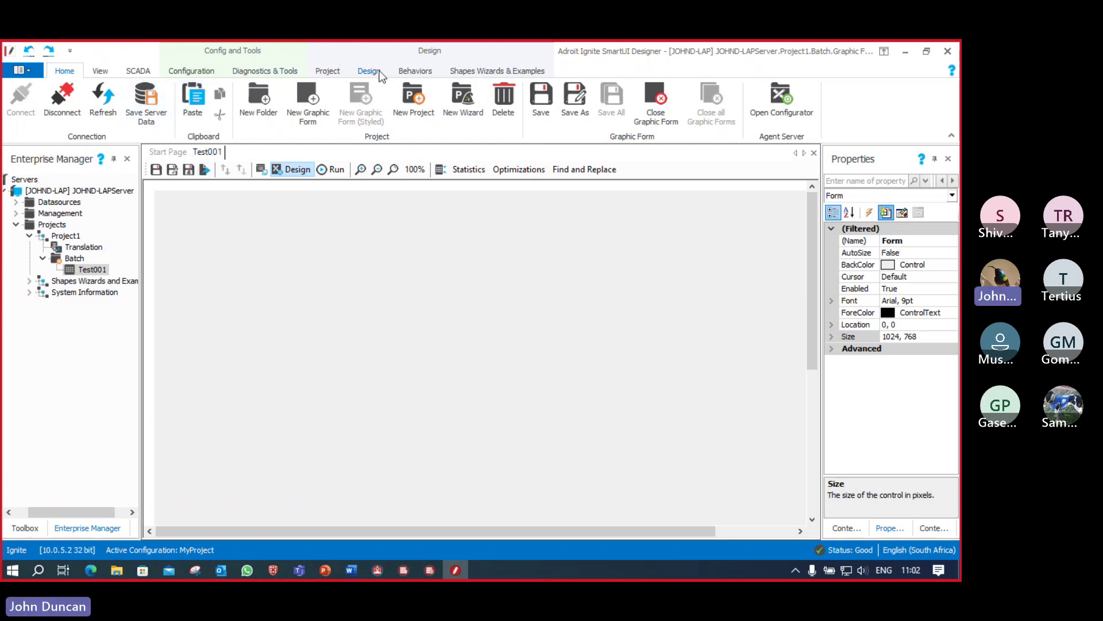
Step: From Static Graphics 2D Tanks, place Holding Tank 2 in the centre of the form
{"action": "left_click", "coordinate": [506, 72]}
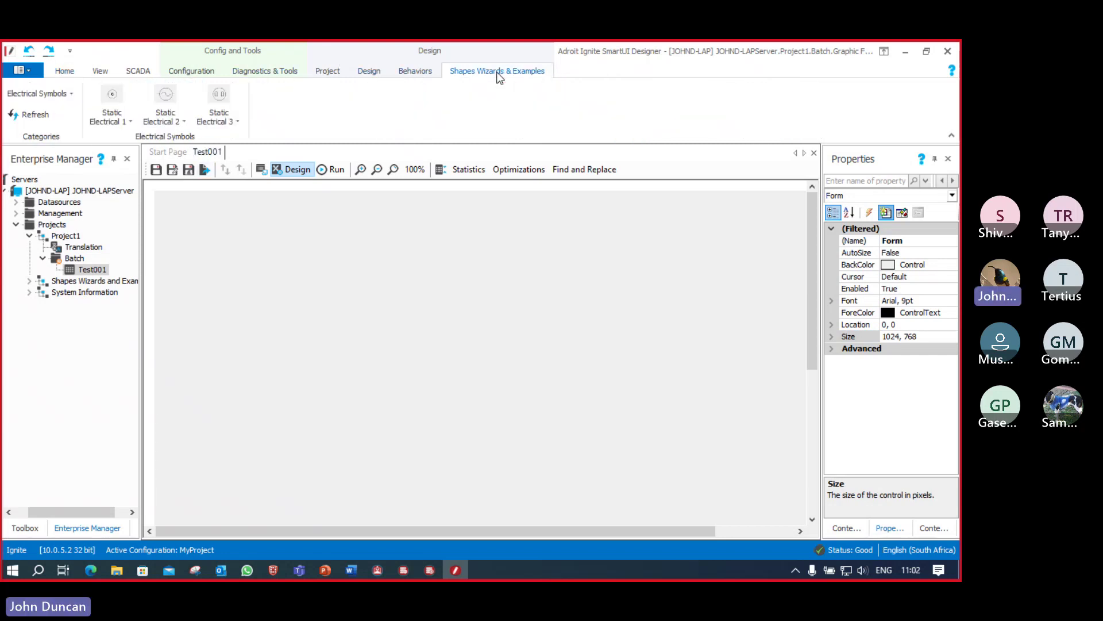
{"action": "left_click", "coordinate": [72, 95]}
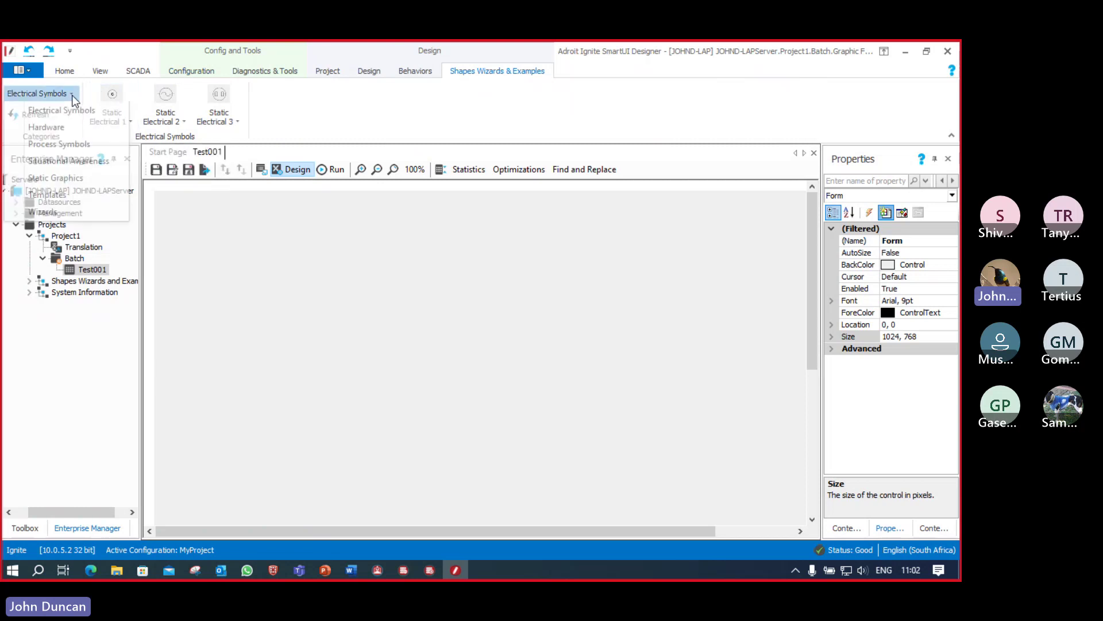
{"action": "left_click", "coordinate": [63, 179]}
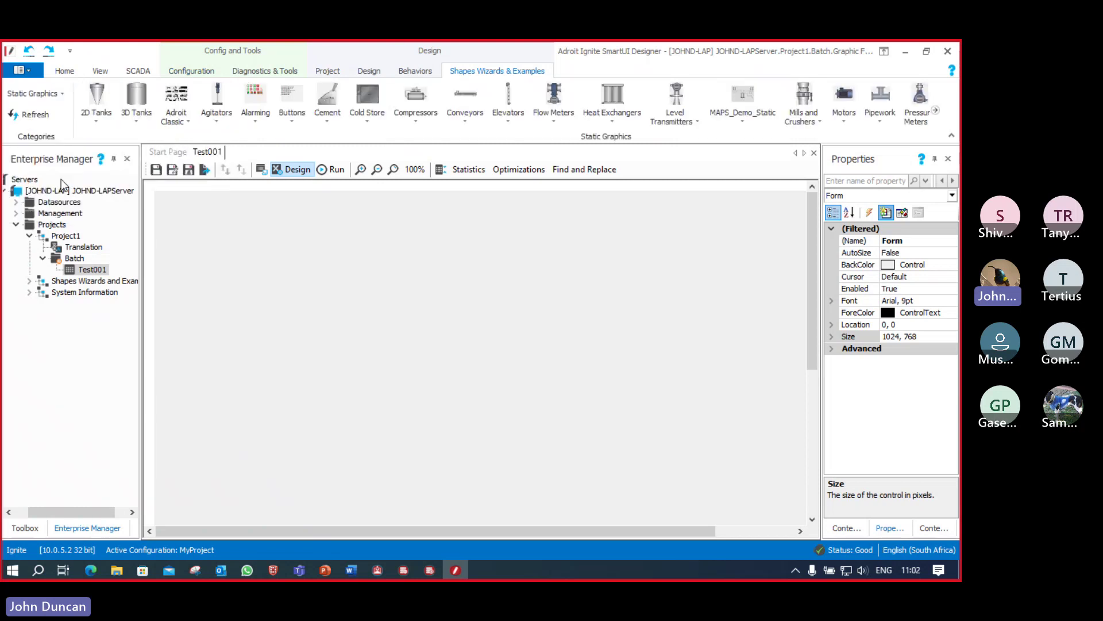
{"action": "left_click", "coordinate": [99, 126]}
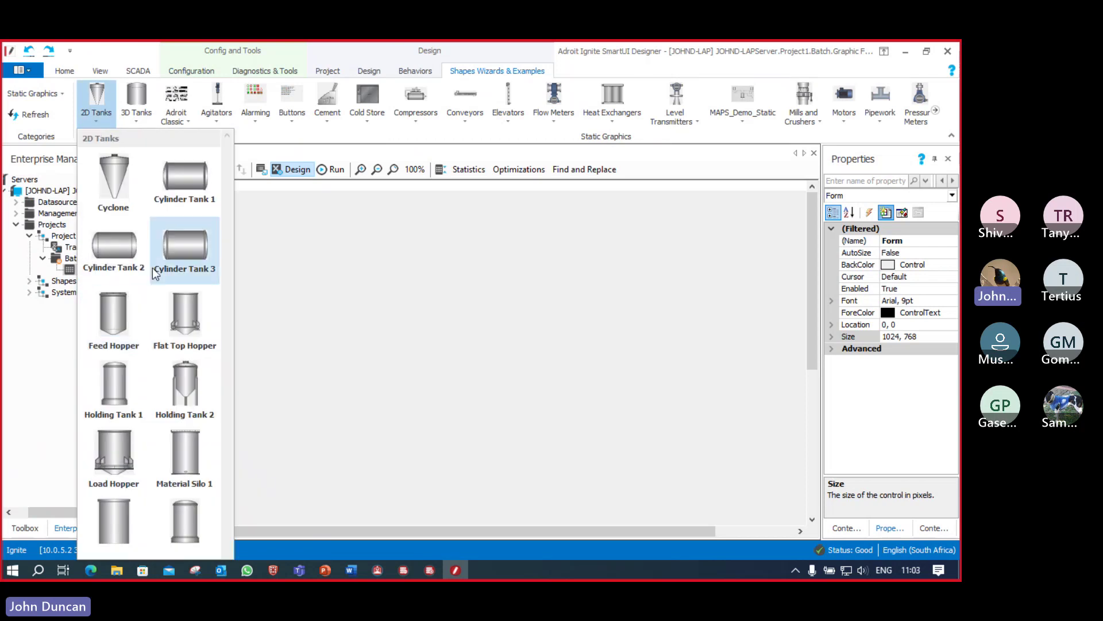
{"action": "left_click_drag", "start_coordinate": [203, 398], "coordinate": [430, 339]}
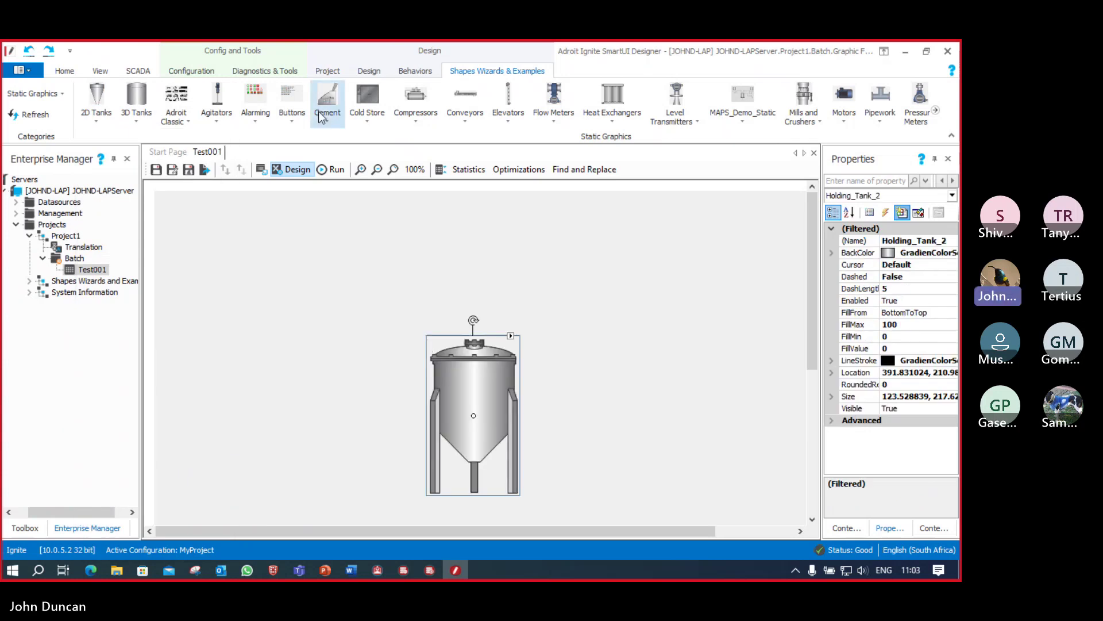
Step: Add the Horizontal Axis Agitator upper right of the tank and Motor 03 to its left
{"action": "left_click", "coordinate": [220, 119]}
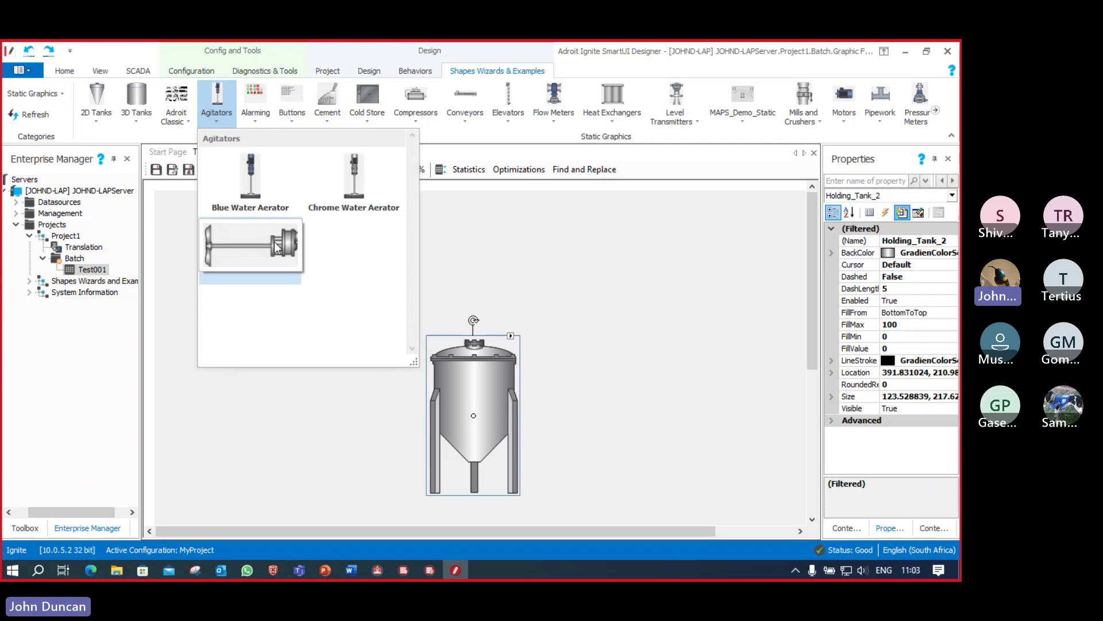
{"action": "left_click_drag", "start_coordinate": [274, 242], "coordinate": [610, 292]}
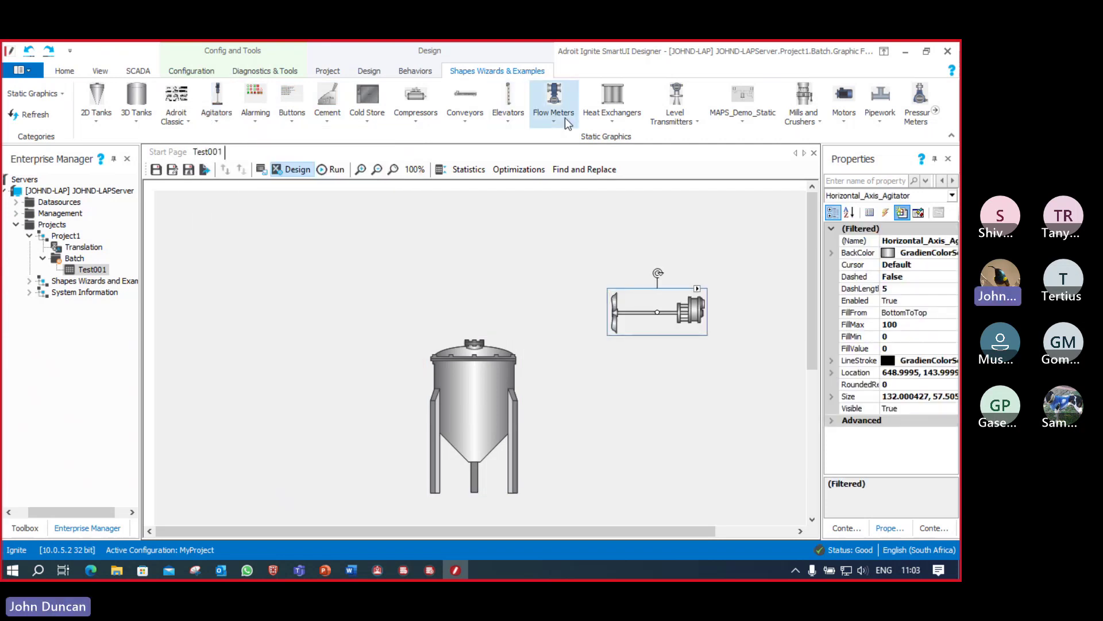
{"action": "left_click", "coordinate": [691, 122]}
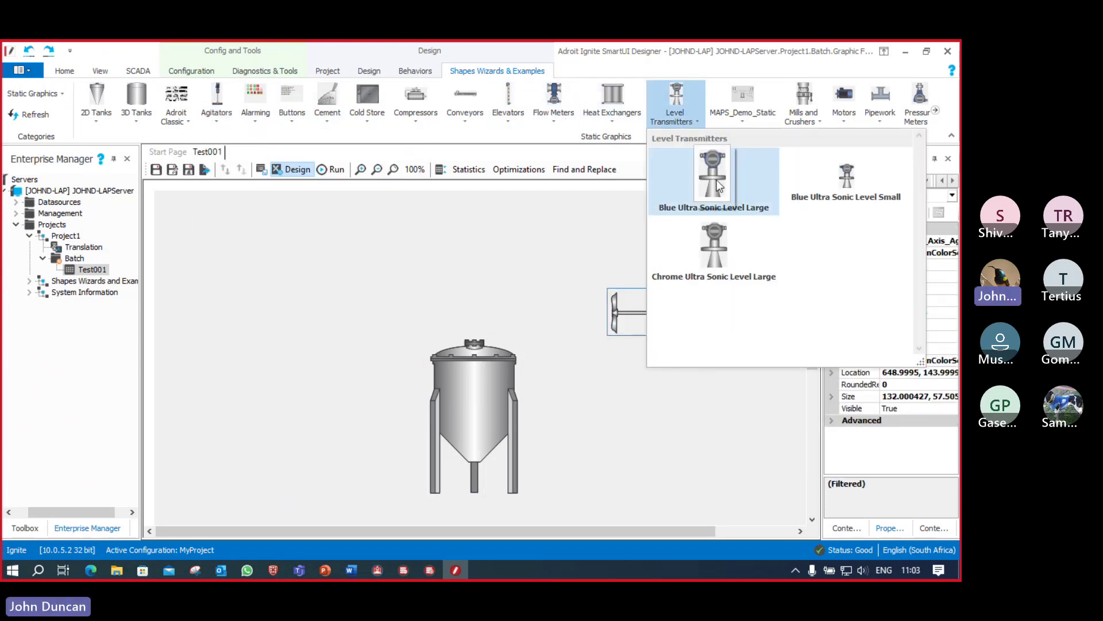
{"action": "left_click", "coordinate": [840, 118]}
{"action": "left_click_drag", "start_coordinate": [257, 323], "coordinate": [258, 322]}
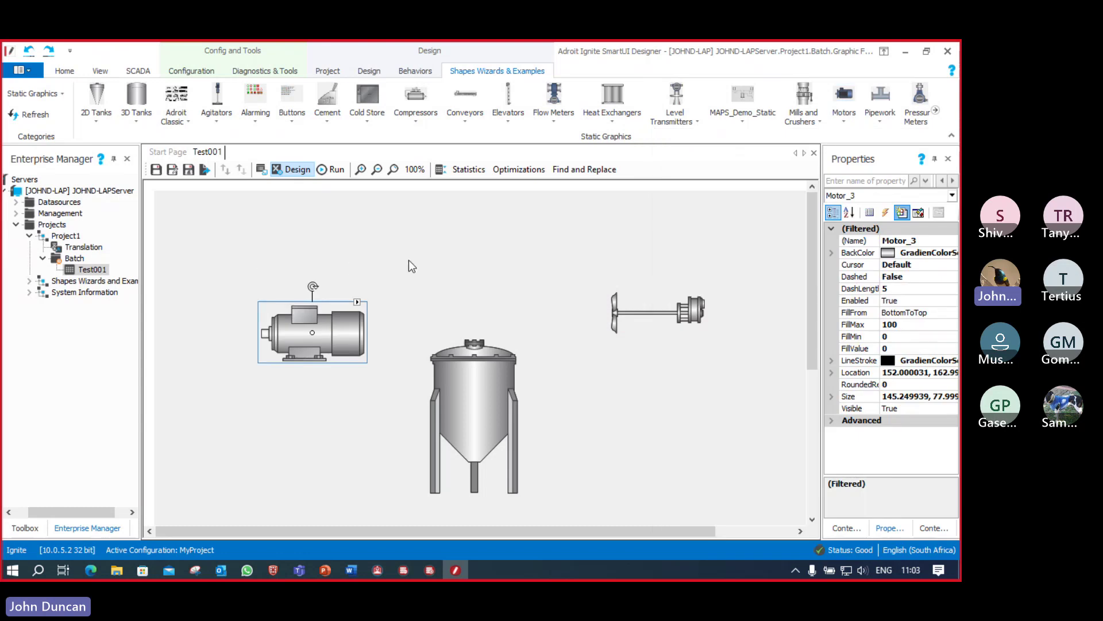
{"action": "left_click", "coordinate": [29, 281]}
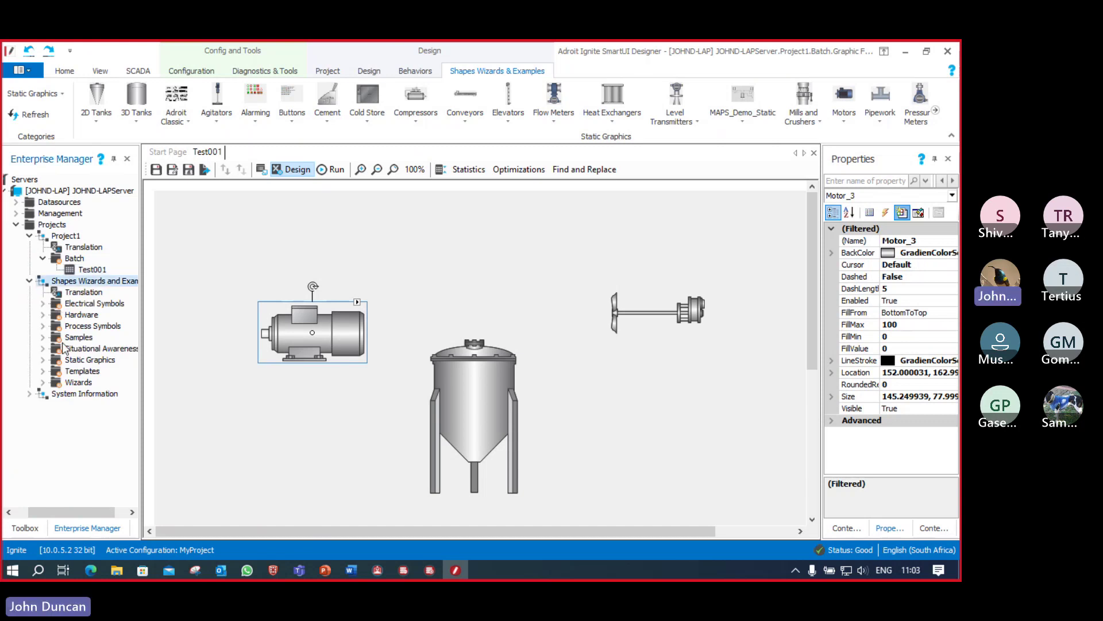
Step: Insert the Blue Submersible Pump from Static Graphics > Pumps and position it above the tank
{"action": "left_click", "coordinate": [42, 361]}
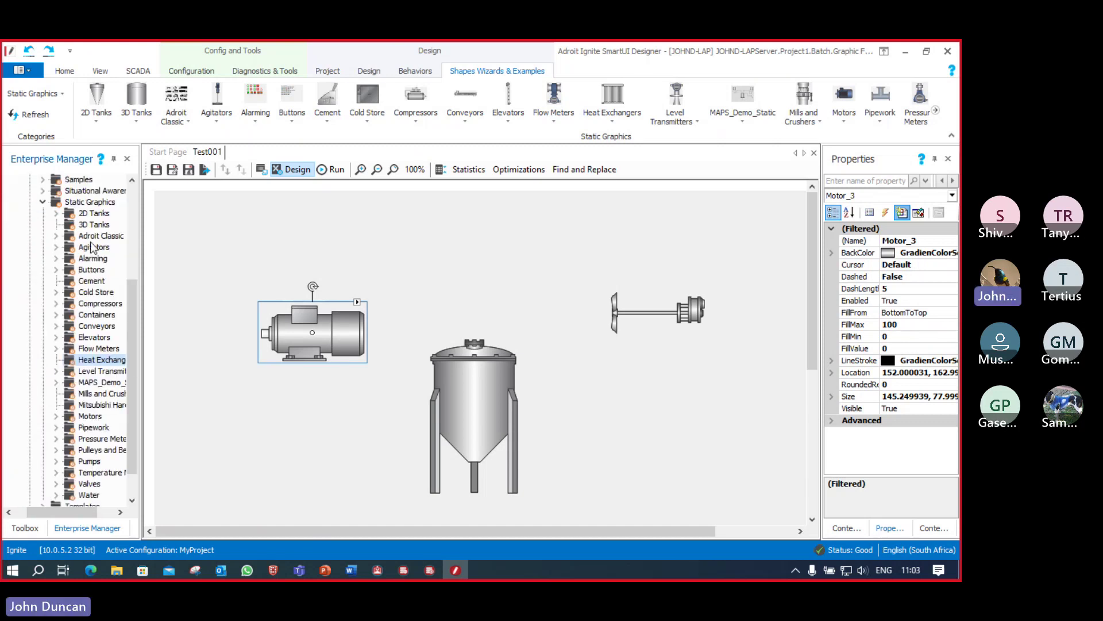
{"action": "scroll", "coordinate": [91, 246], "scroll_direction": "down", "scroll_amount": 1}
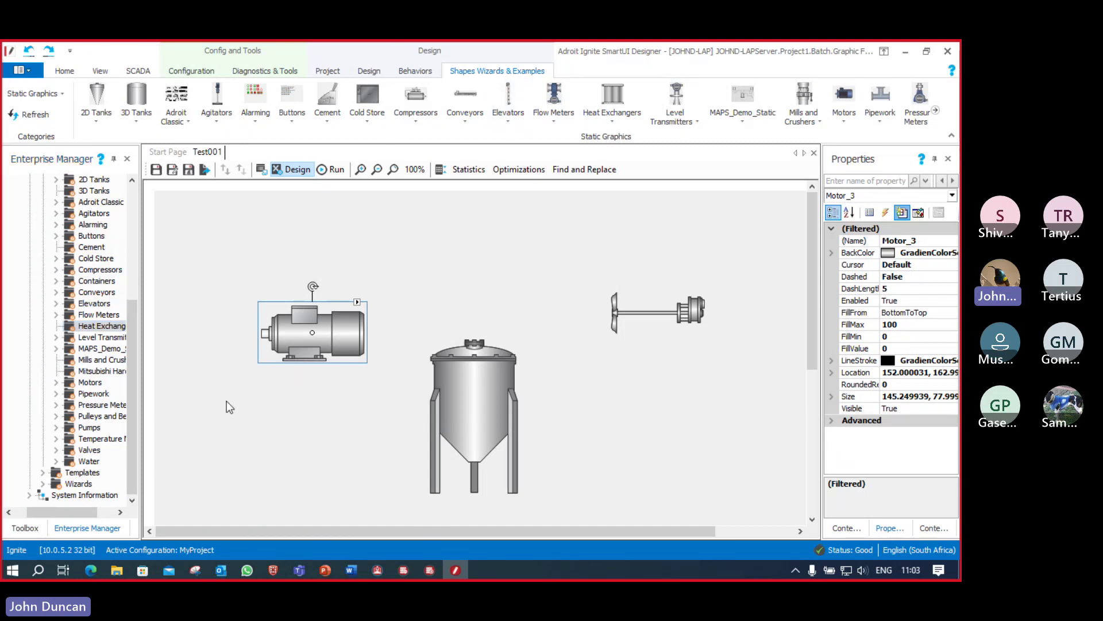
{"action": "left_click", "coordinate": [56, 427]}
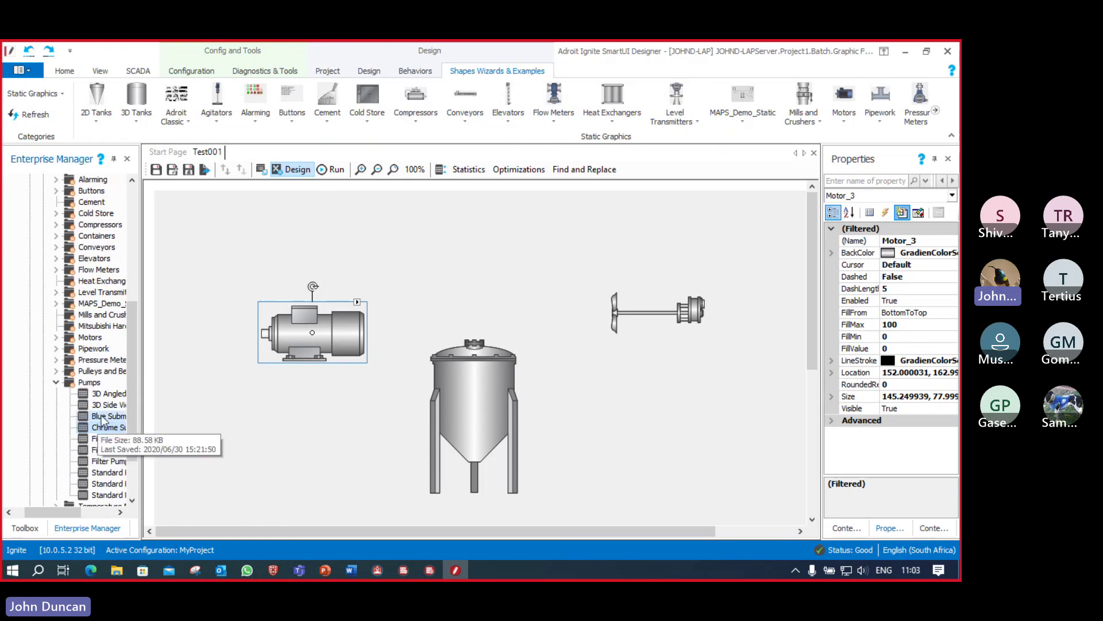
{"action": "left_click", "coordinate": [453, 262]}
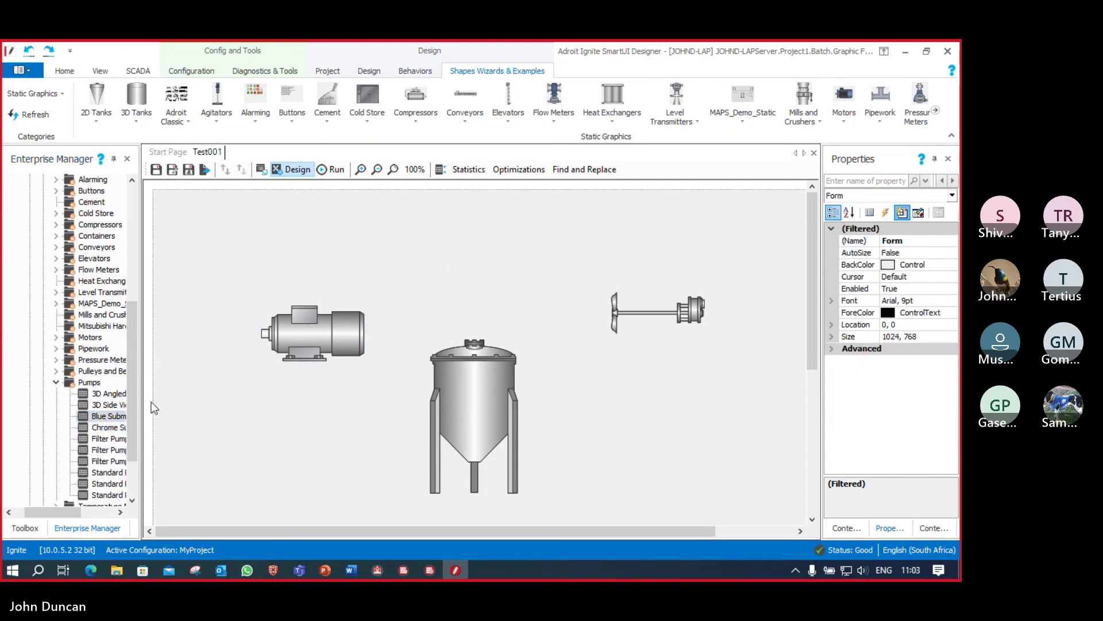
{"action": "left_click_drag", "start_coordinate": [113, 423], "coordinate": [458, 278]}
{"action": "mouse_move", "coordinate": [543, 281]}
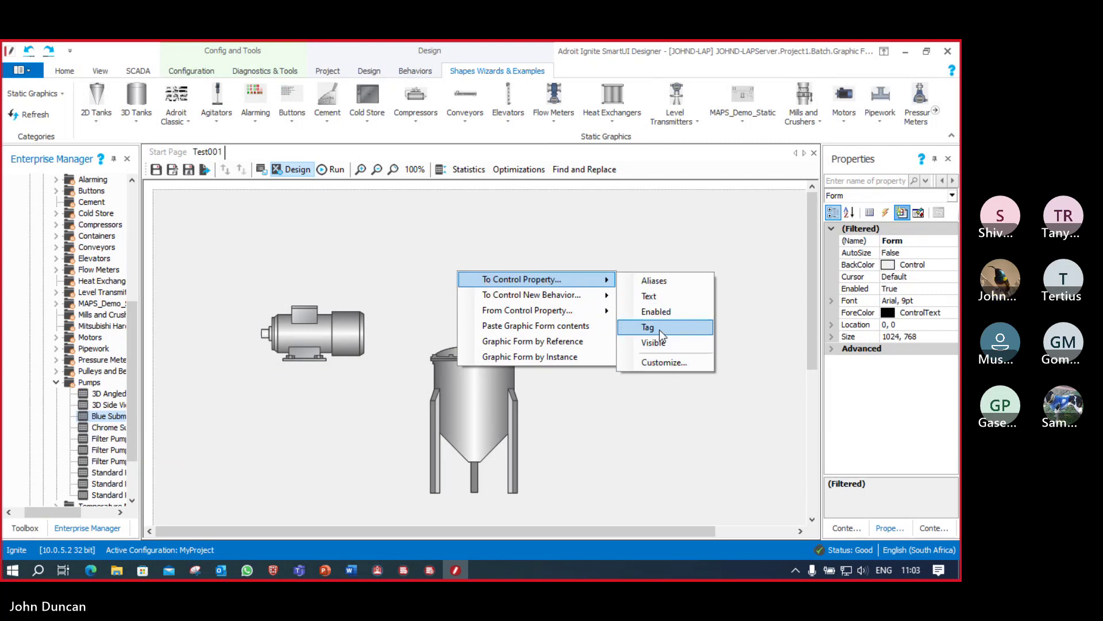
{"action": "left_click", "coordinate": [574, 326]}
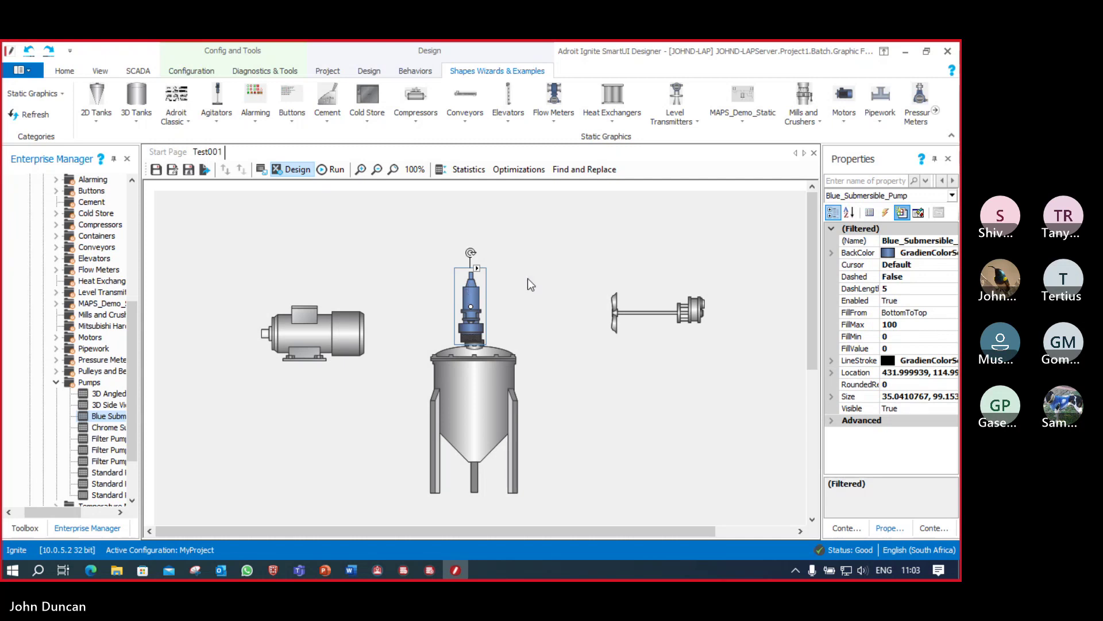
{"action": "left_click_drag", "start_coordinate": [473, 306], "coordinate": [524, 284]}
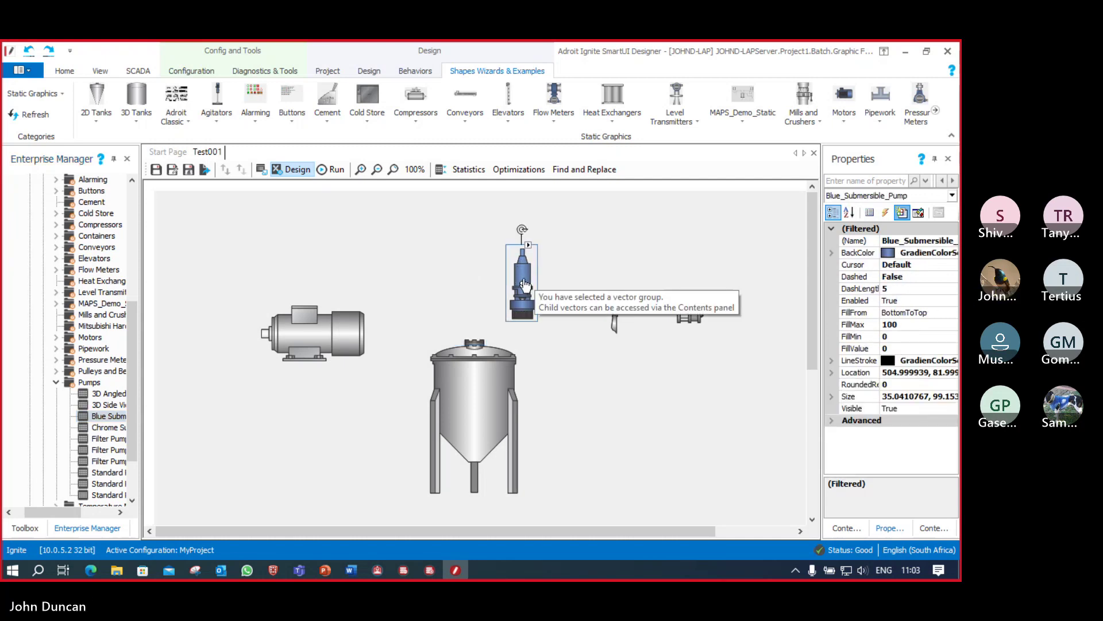
{"action": "left_click", "coordinate": [536, 322]}
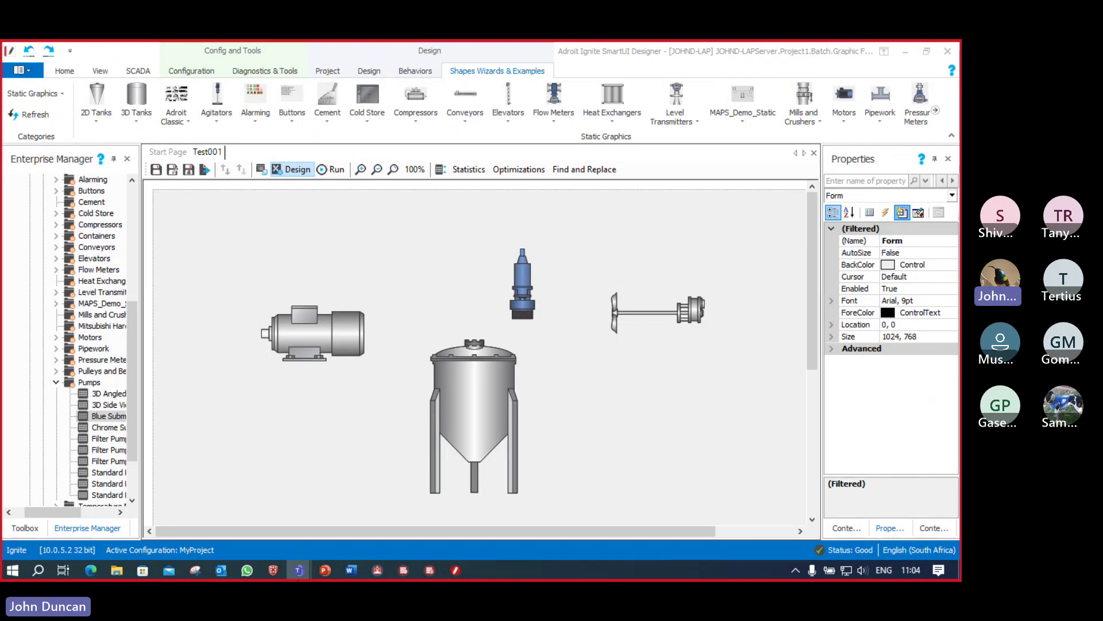
Step: Present the PowerPoint Questions & Answers slide full screen
{"action": "left_click", "coordinate": [325, 571]}
{"action": "left_click", "coordinate": [120, 474]}
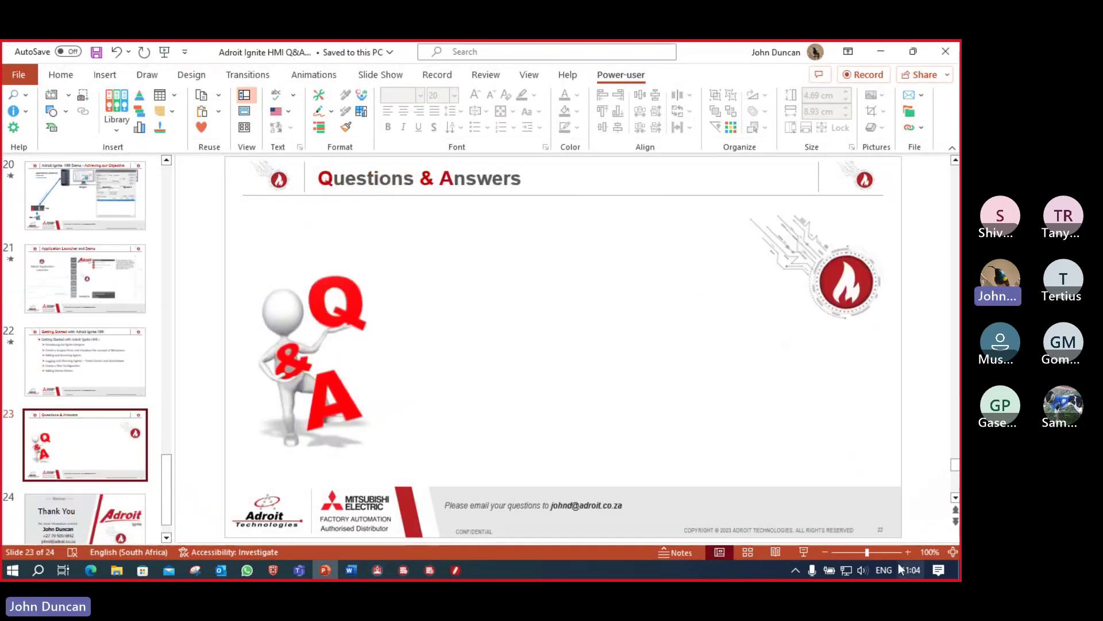
{"action": "left_click", "coordinate": [802, 551]}
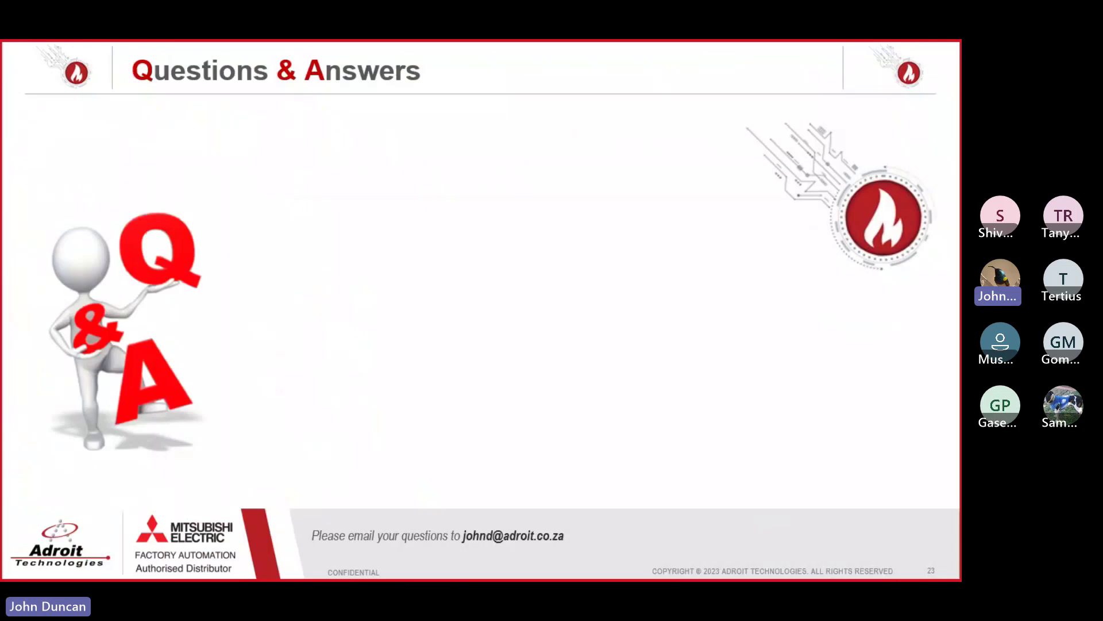